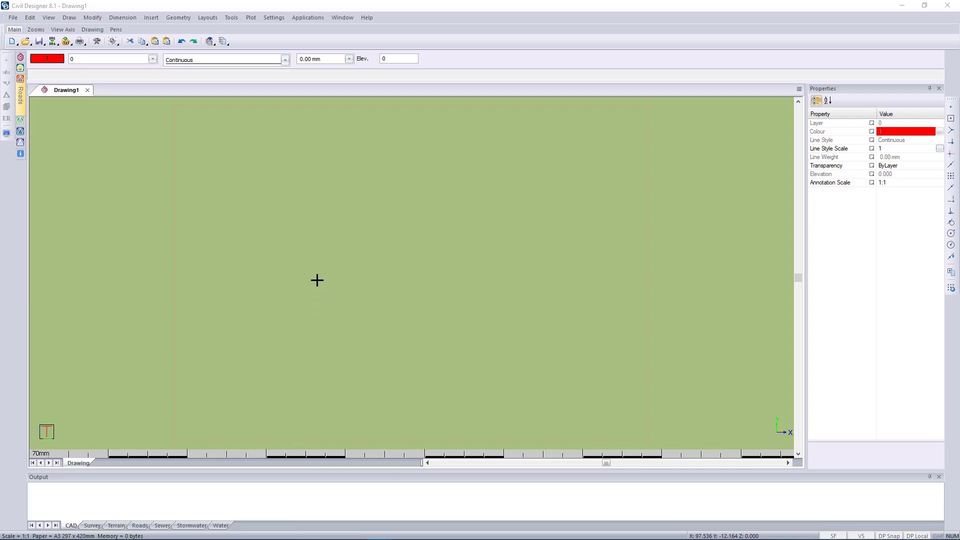
Step: Start a new sheet file in the SheetFile Editor and draw a plan region about 849 by 336 mm in the sheet's upper right
click(314, 19)
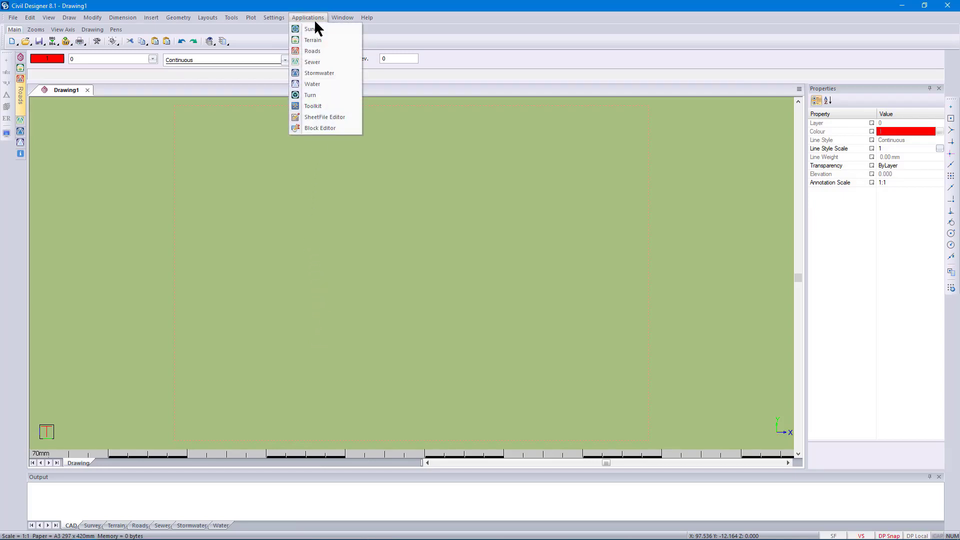
click(334, 120)
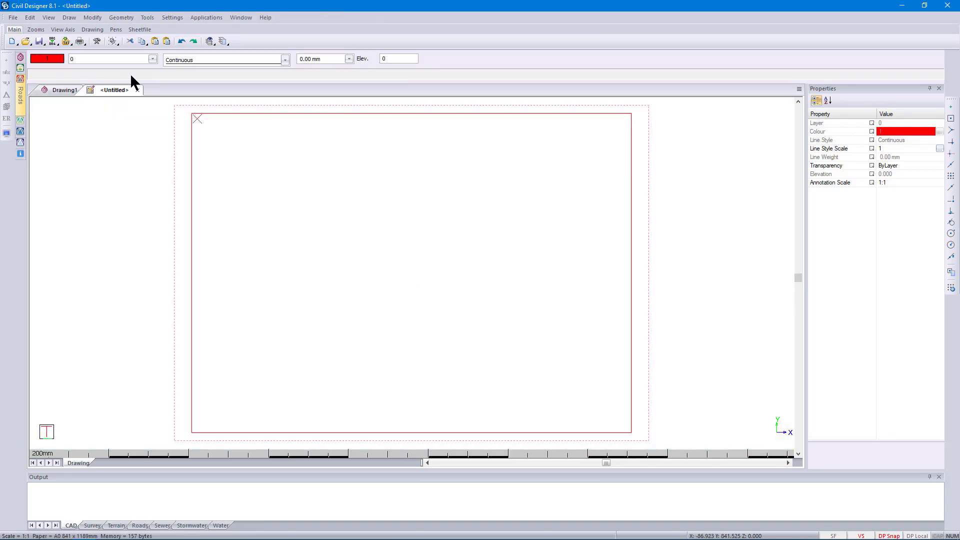
click(70, 18)
mouse_move(74, 26)
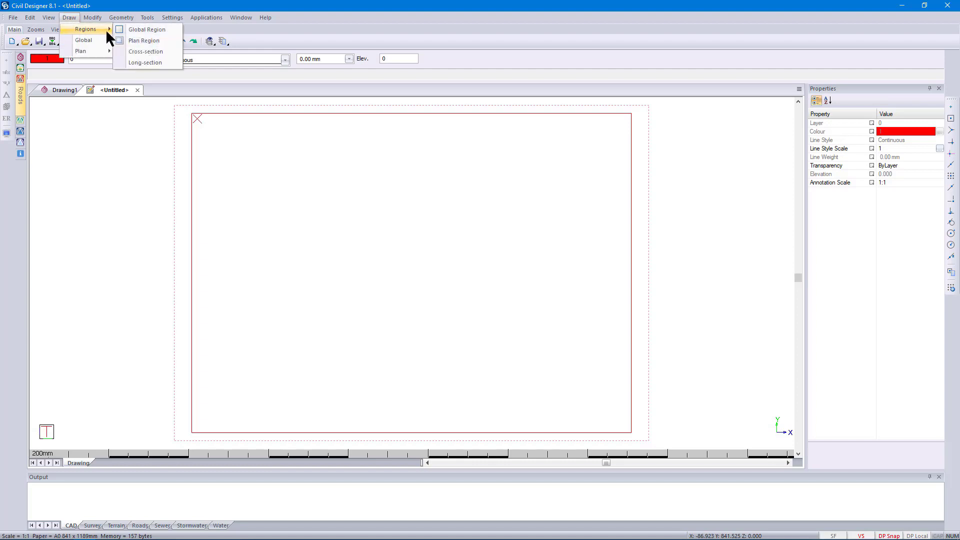
click(145, 39)
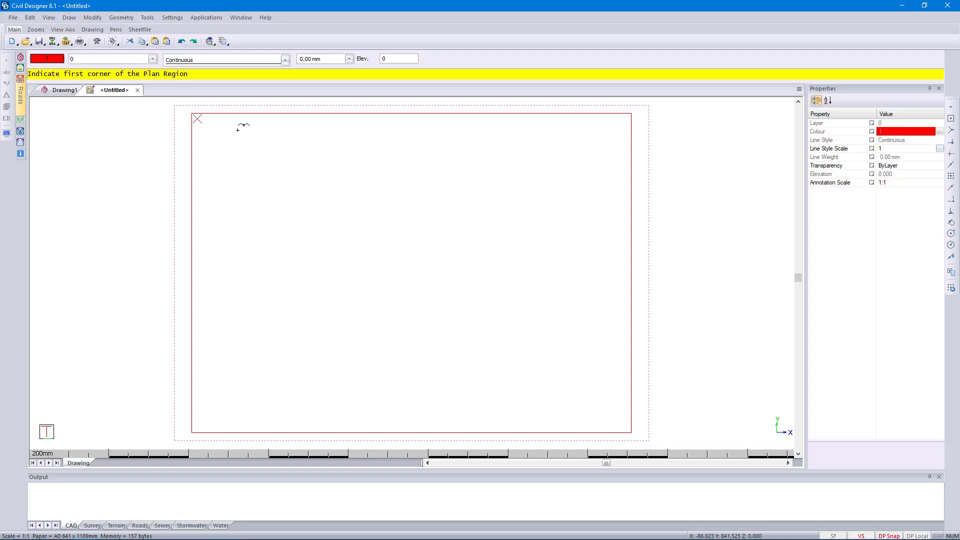
click(284, 121)
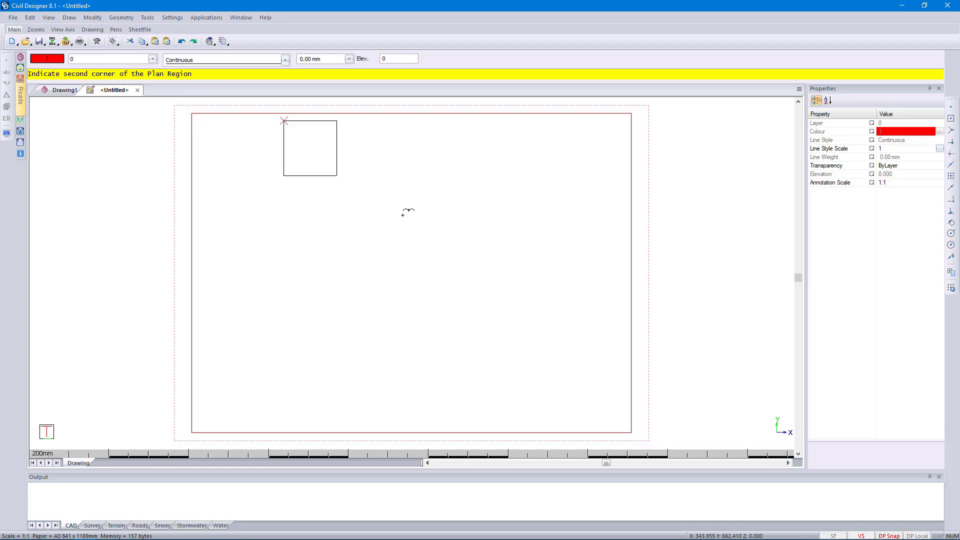
click(623, 255)
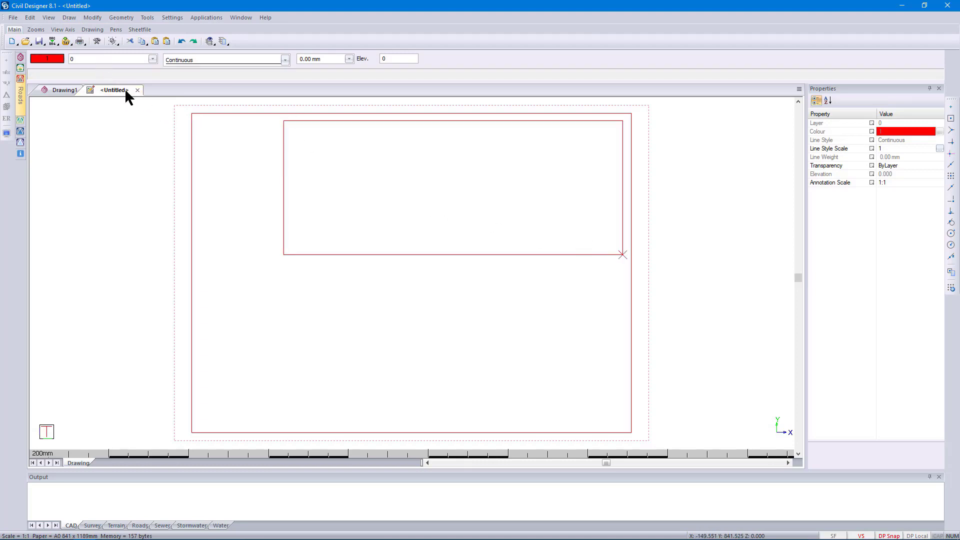
Step: Draw a long-section region about 845 by 301 mm on the sheet, directly below the plan region
click(68, 17)
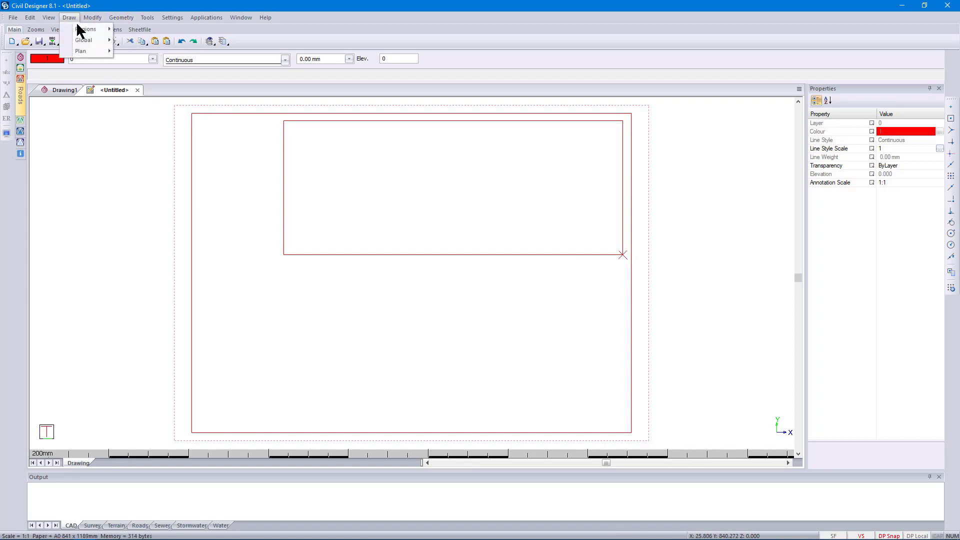
mouse_move(86, 29)
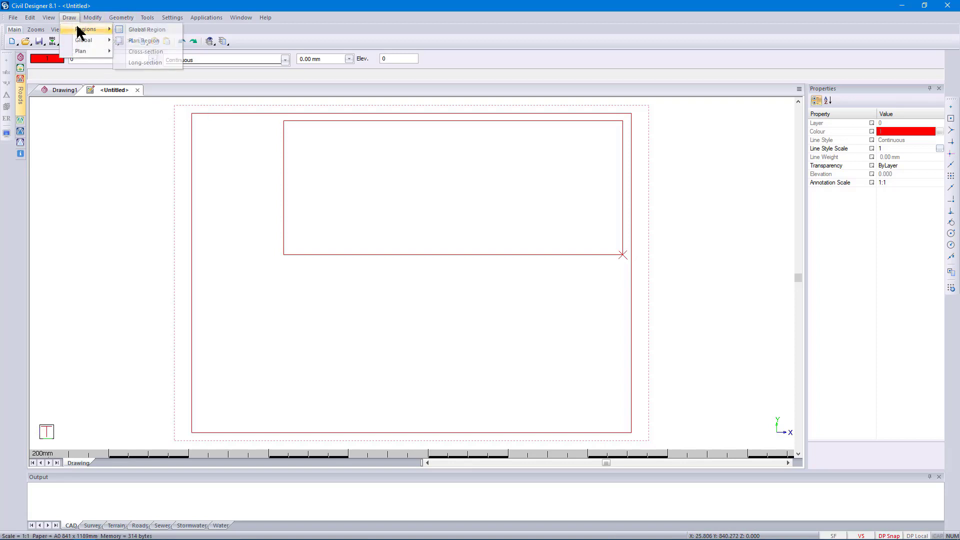
click(164, 60)
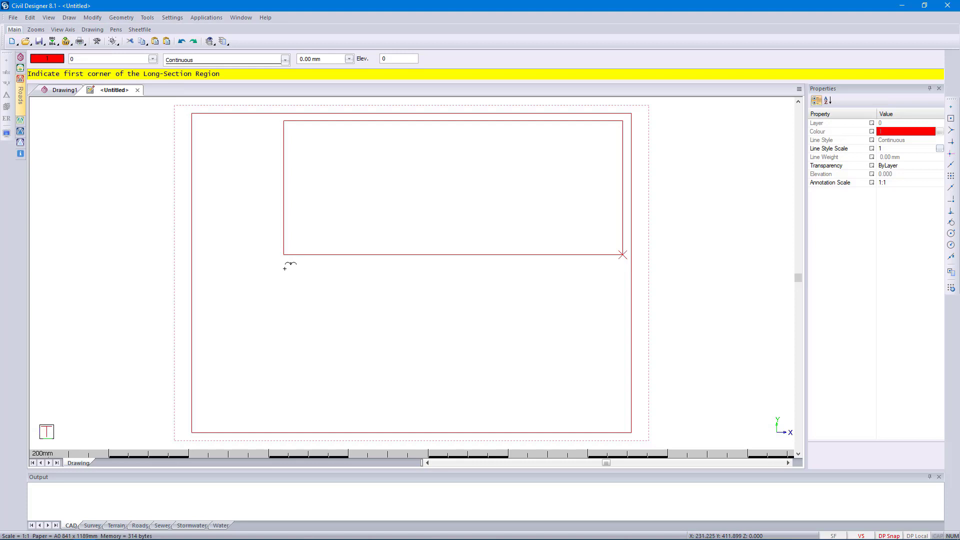
click(284, 269)
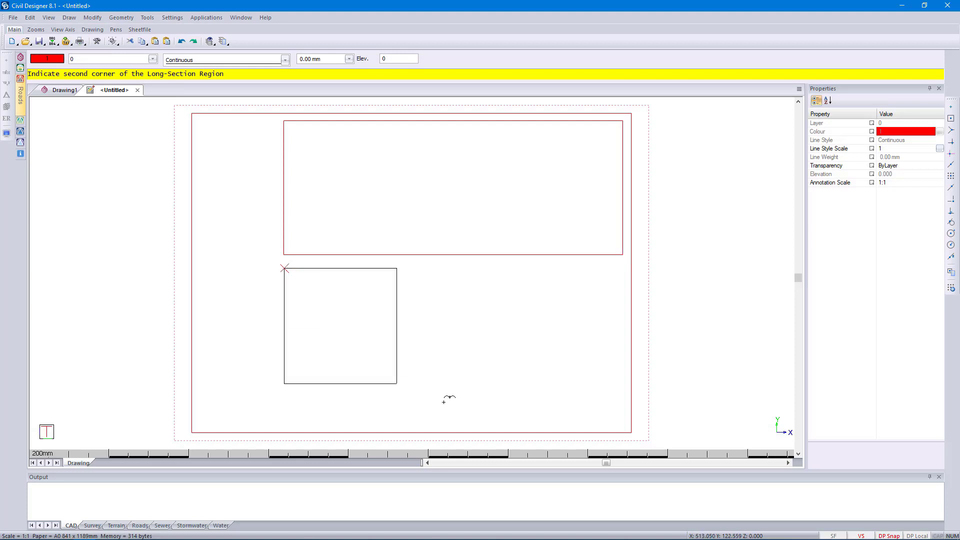
click(622, 388)
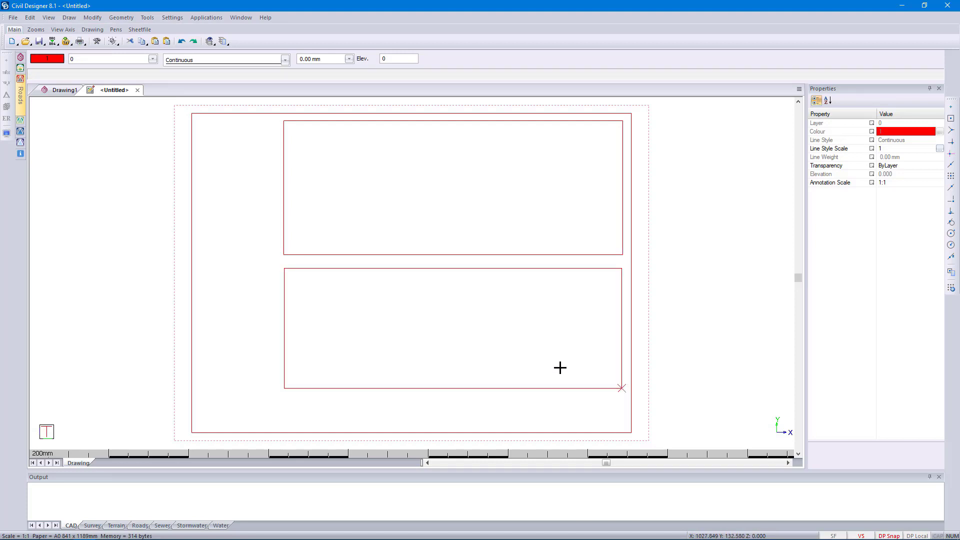
Step: Draw a cross-section region about 203 mm wide and 673 mm high between the sheet's left border and the other regions
click(100, 17)
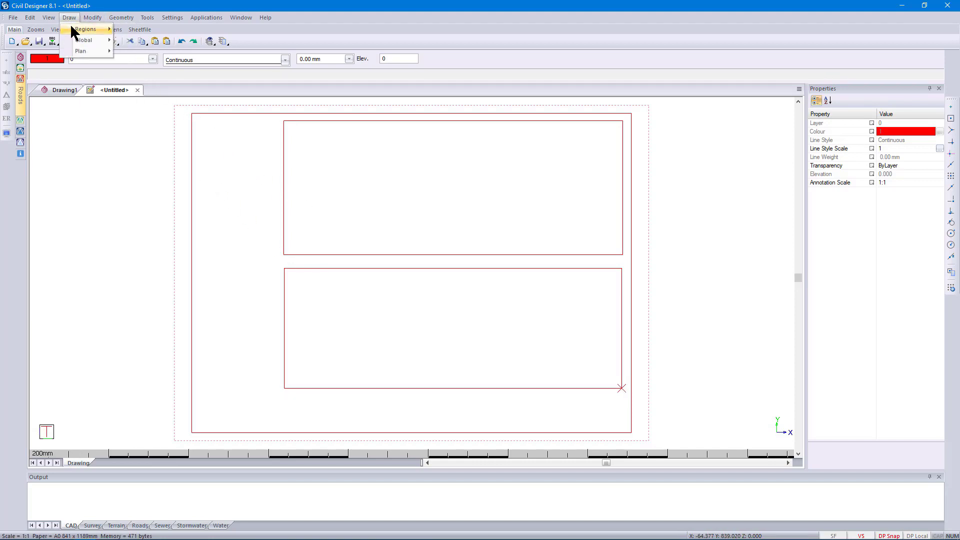
mouse_move(72, 29)
click(148, 51)
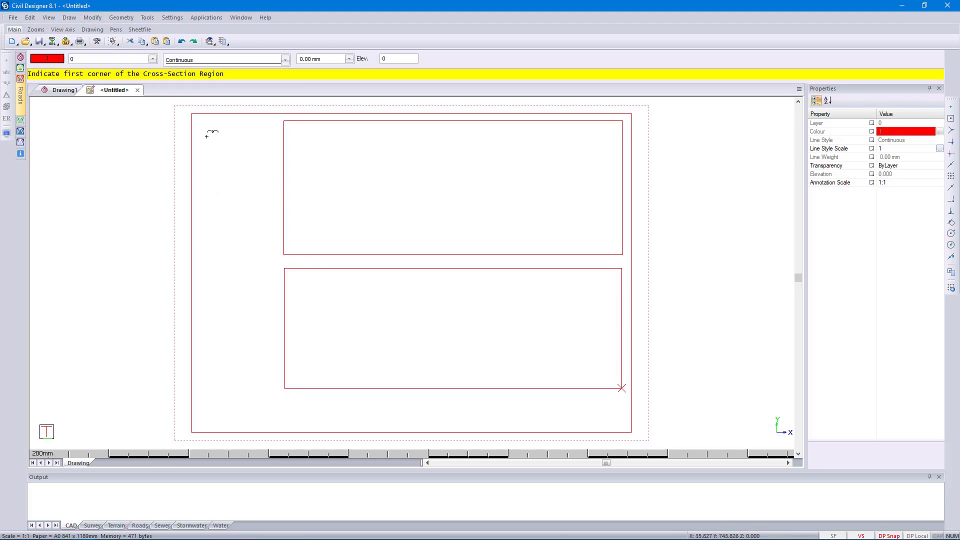
click(197, 120)
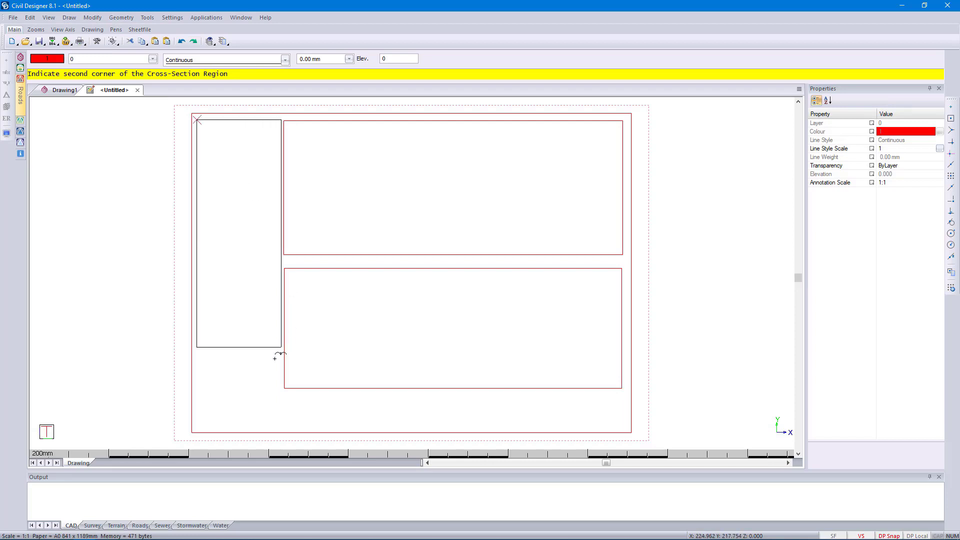
click(278, 388)
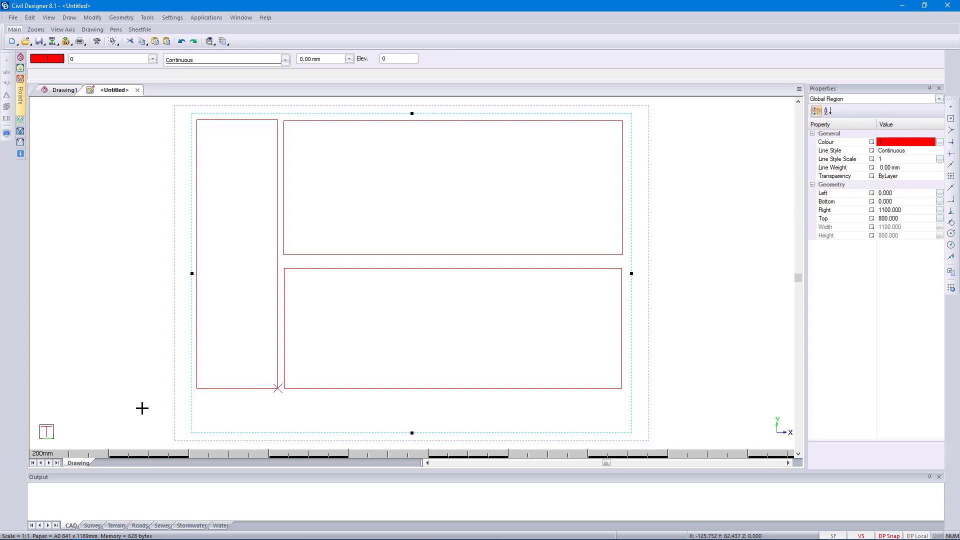
Step: Examine the properties of the sheet's regions one by one, including the plan, long-section and cross-section regions
key(Escape)
click(360, 241)
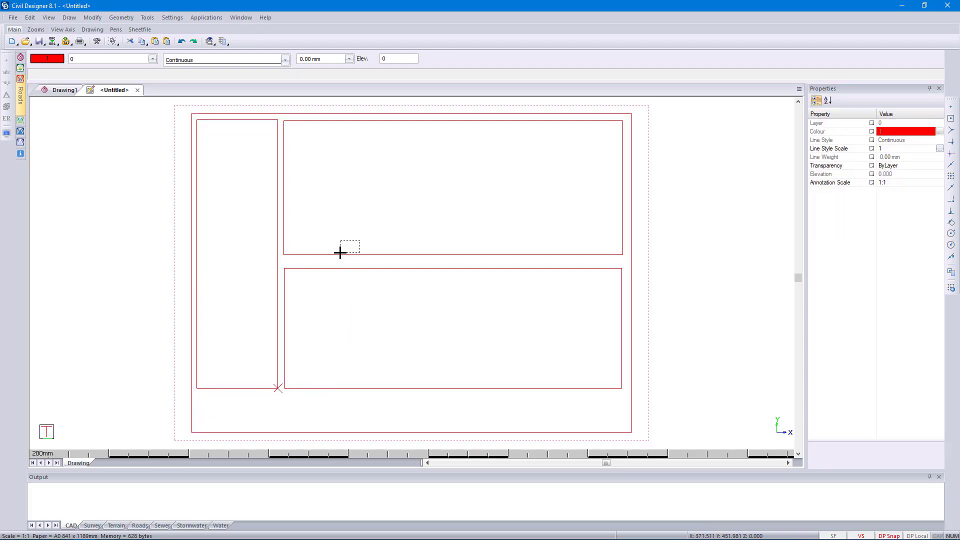
click(331, 259)
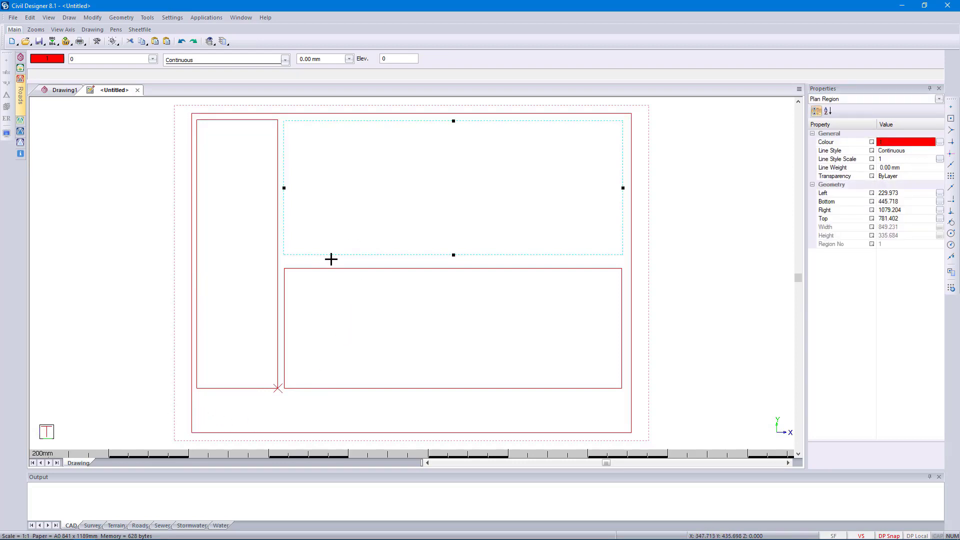
key(Escape)
click(333, 267)
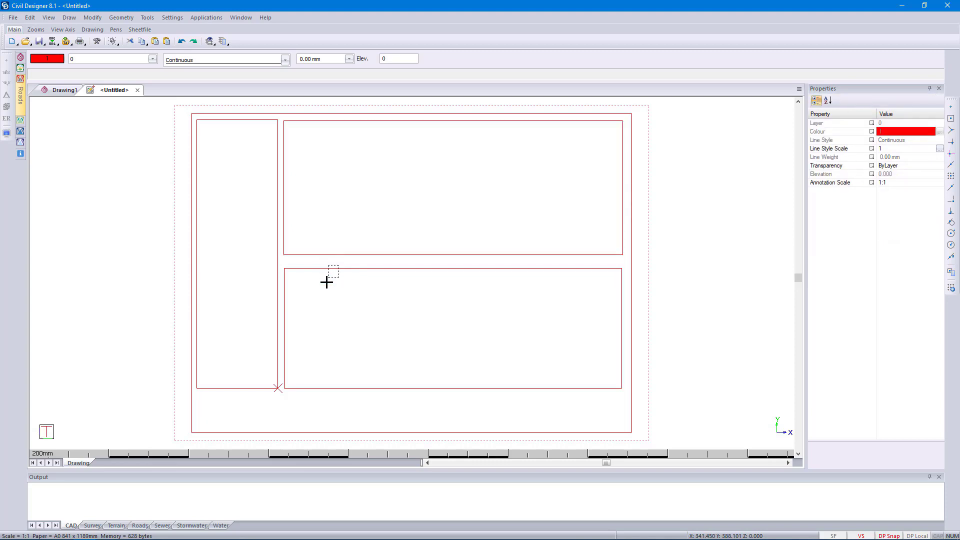
click(326, 282)
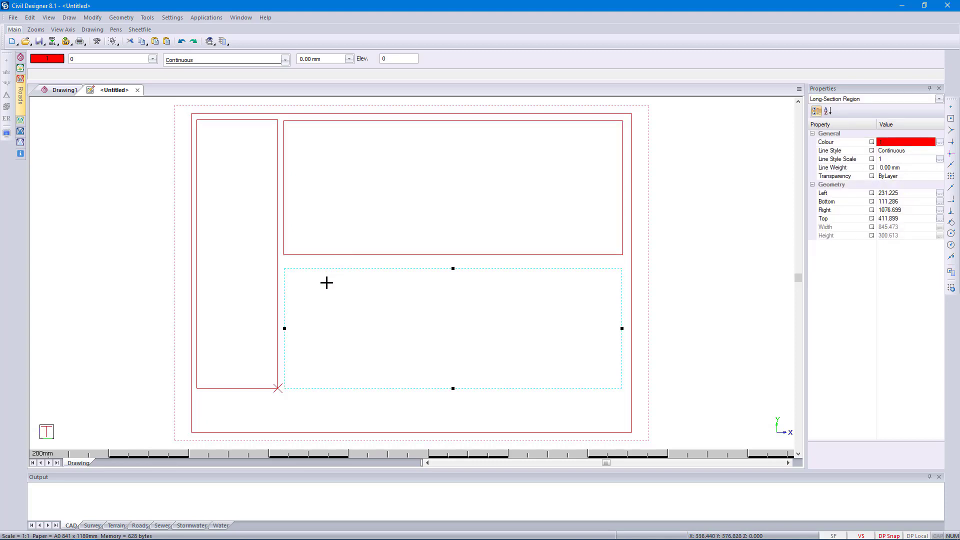
key(Escape)
click(285, 255)
click(253, 264)
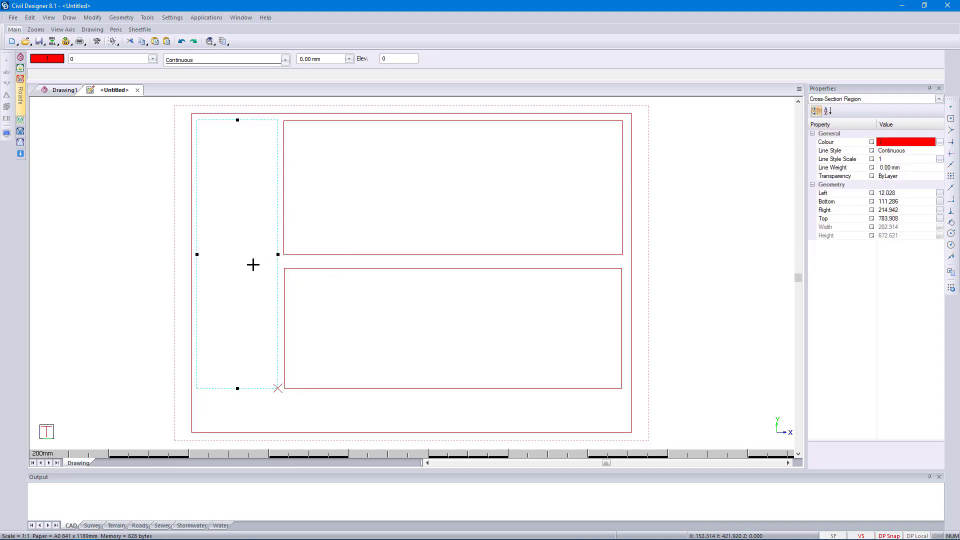
key(Escape)
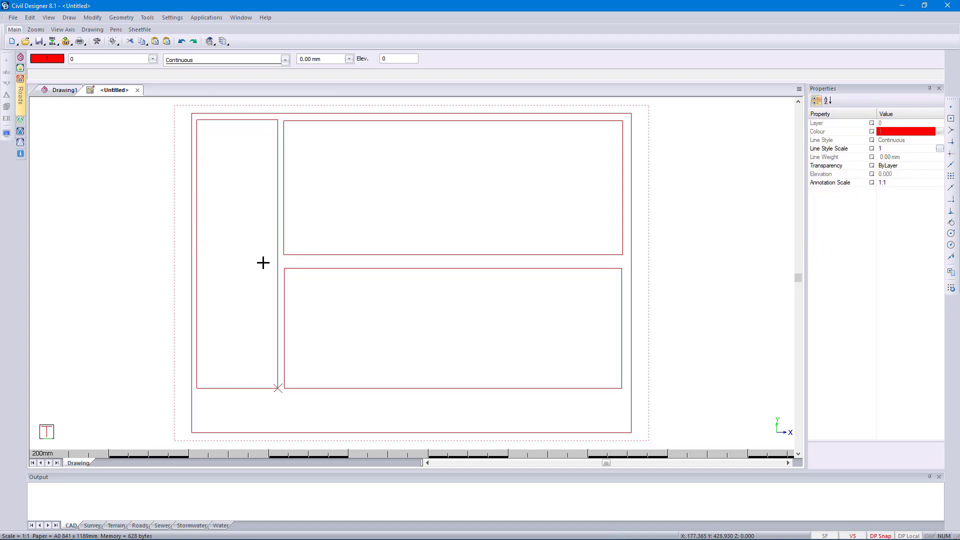
click(219, 409)
click(145, 411)
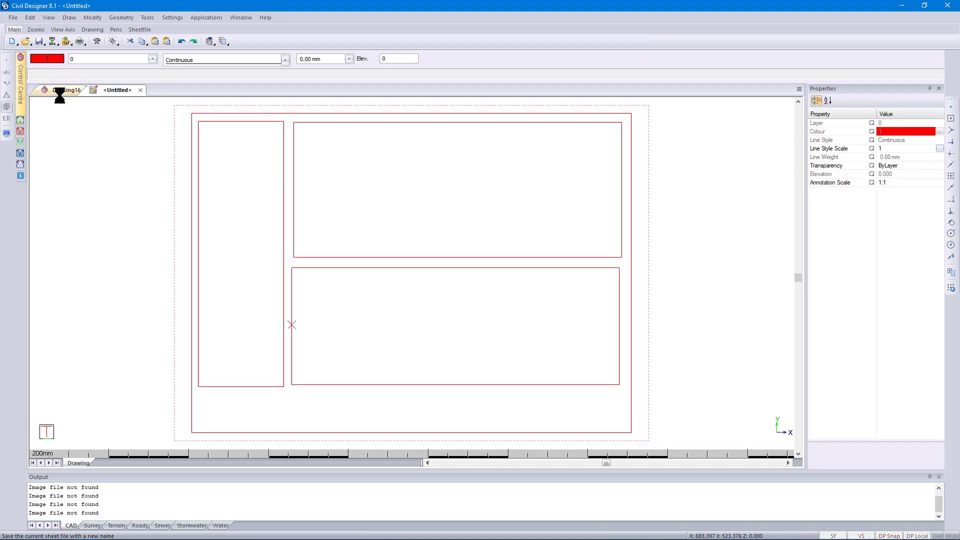
Step: Switch to the Drawing16 drawing and open CAD Title Block.dr4 from the Sheetfile Demo folder
click(62, 91)
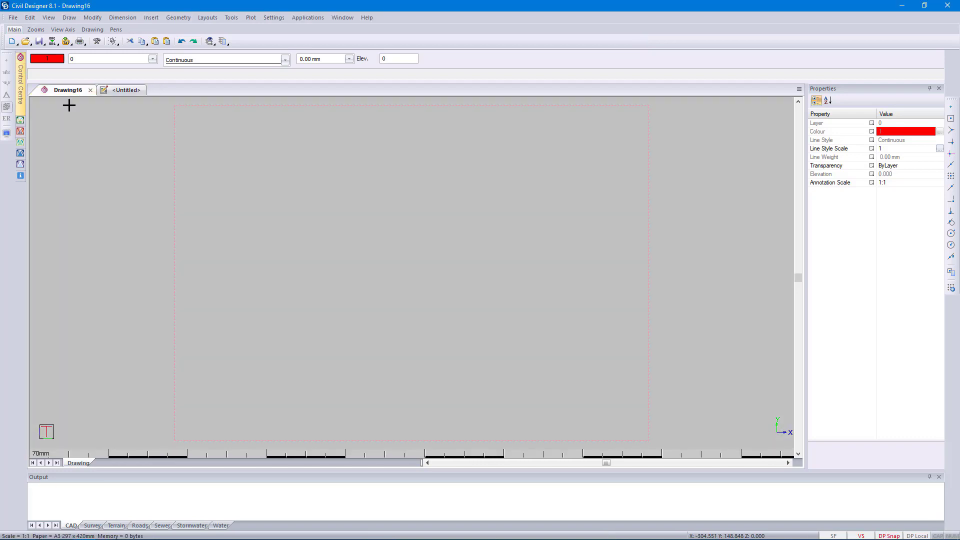
click(12, 18)
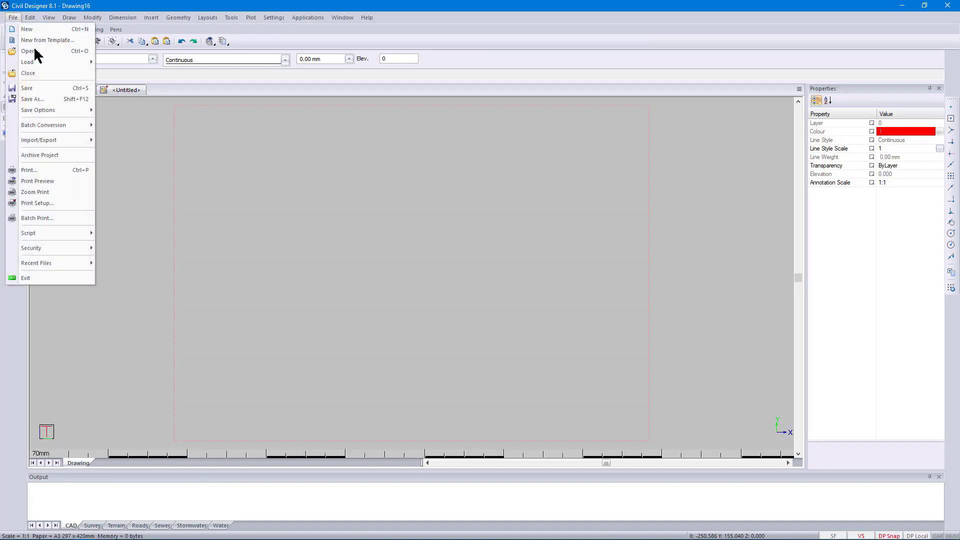
click(35, 51)
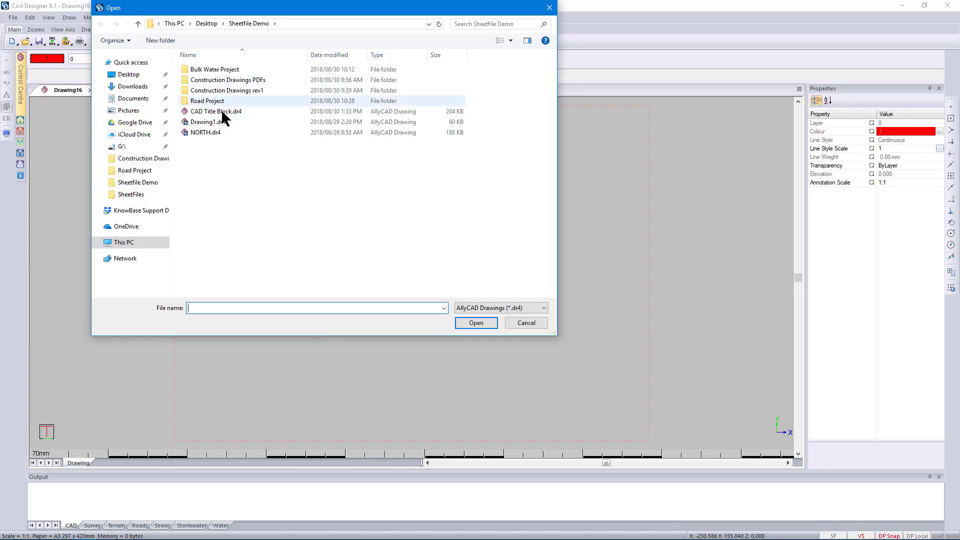
click(220, 112)
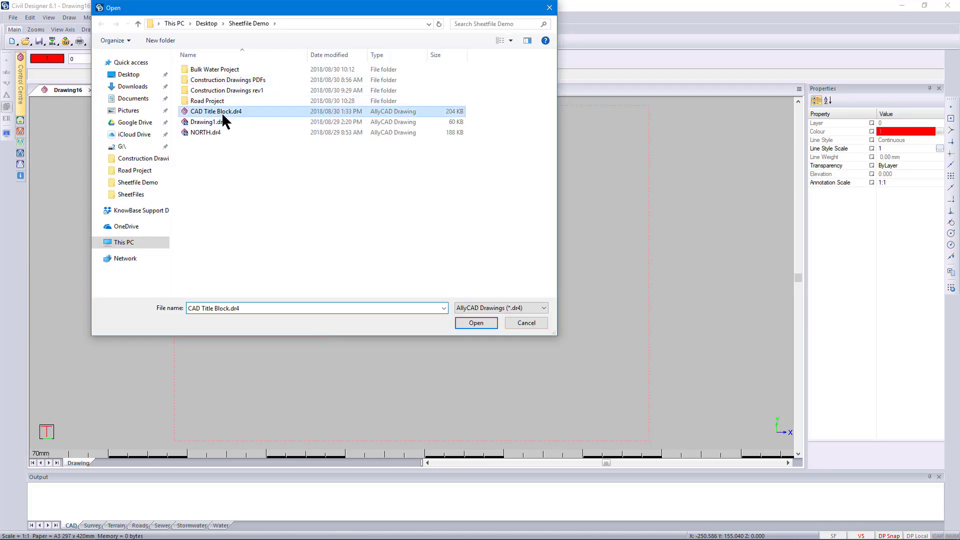
click(477, 323)
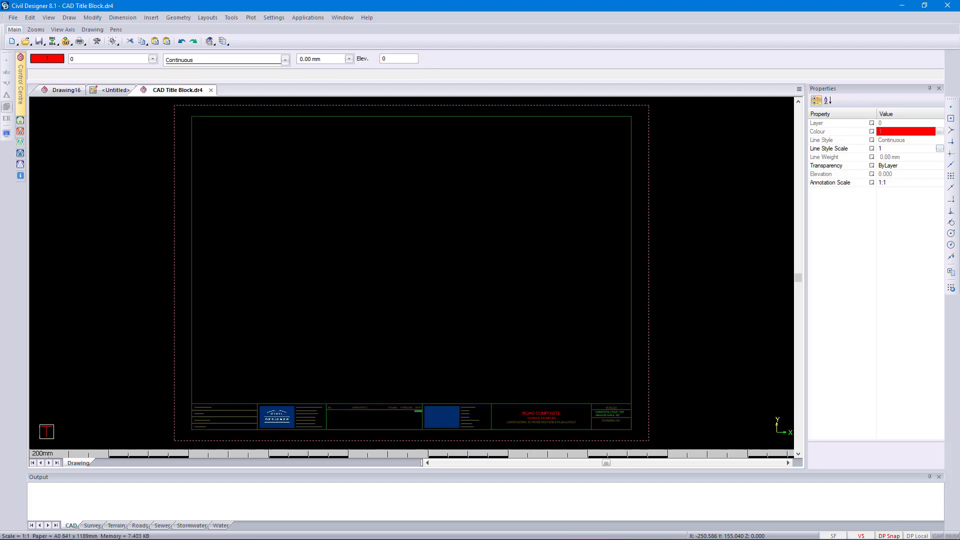
Step: Check the paper size, scale and units in the title block's drawing settings
click(283, 18)
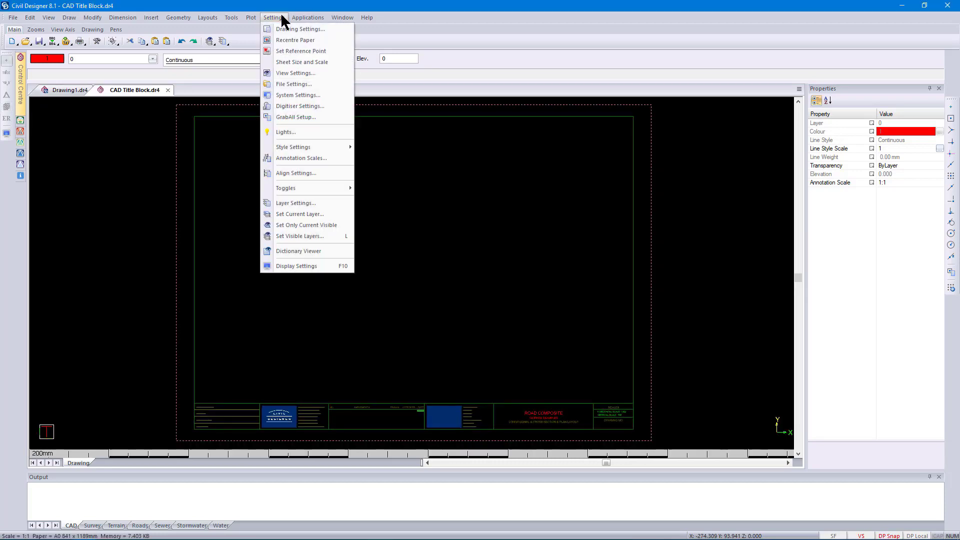
click(286, 31)
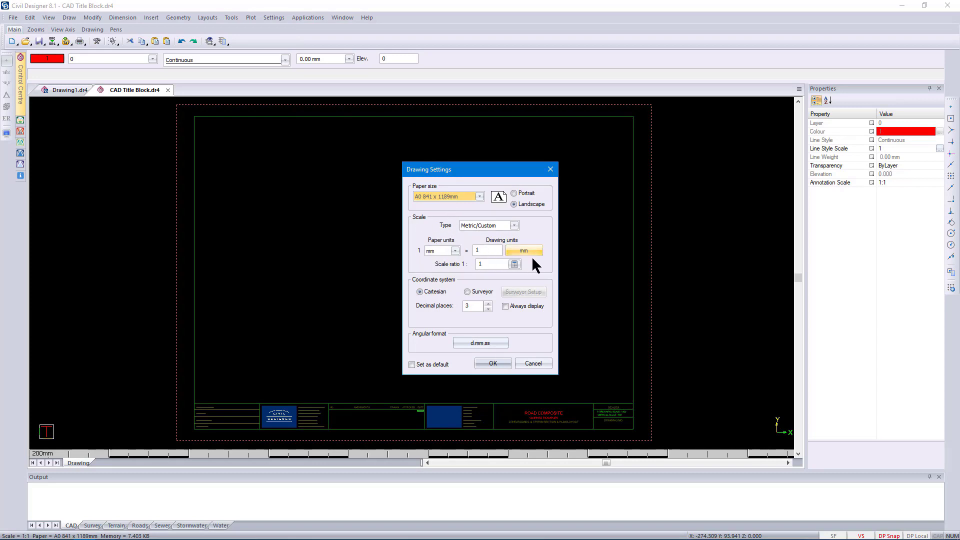
click(492, 362)
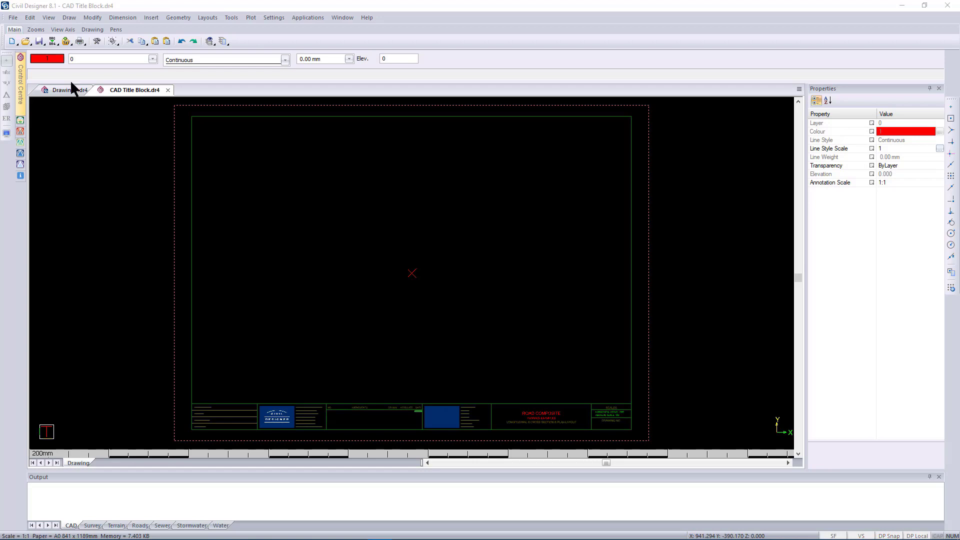
Step: Save the CAD Title Block drawing and close it
click(13, 17)
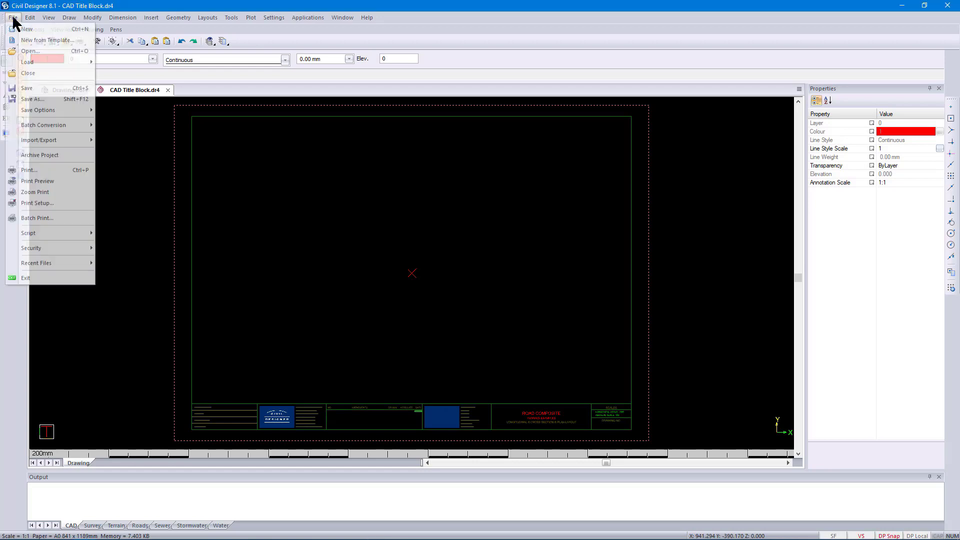
click(31, 89)
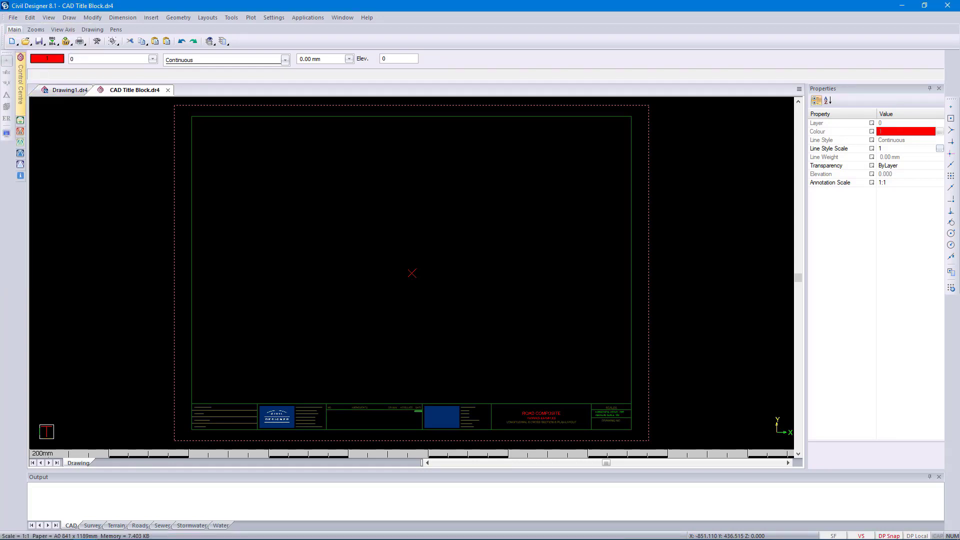
click(168, 90)
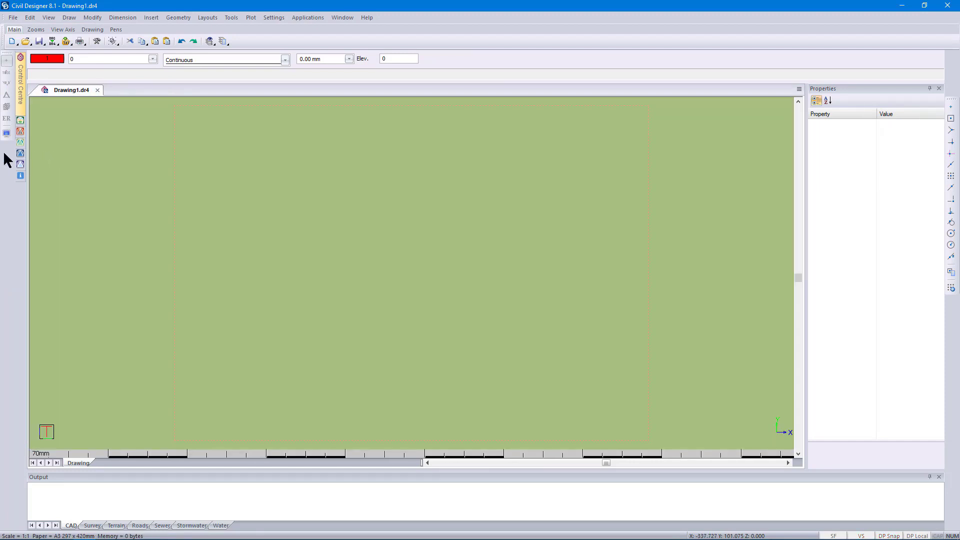
Step: Start another new sheet file in the SheetFile Editor
click(304, 25)
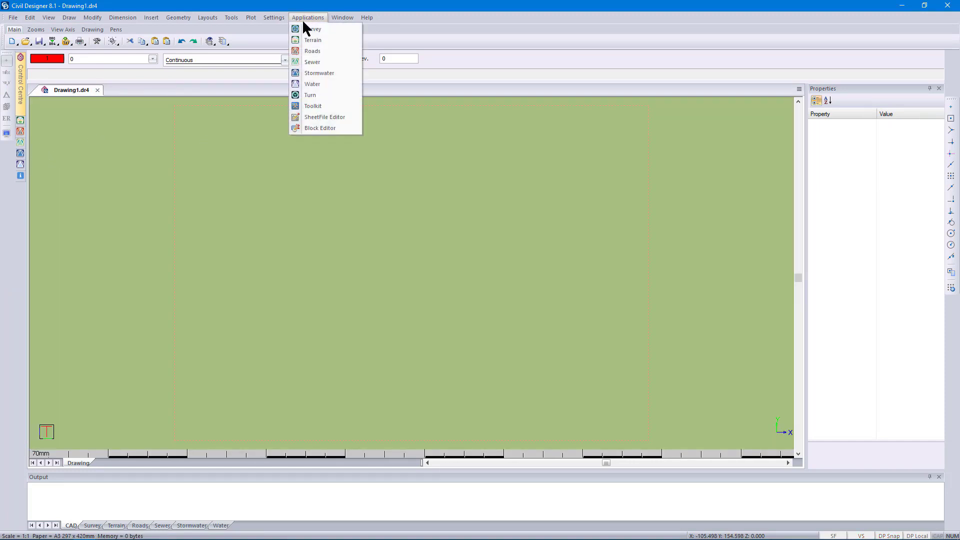
click(335, 119)
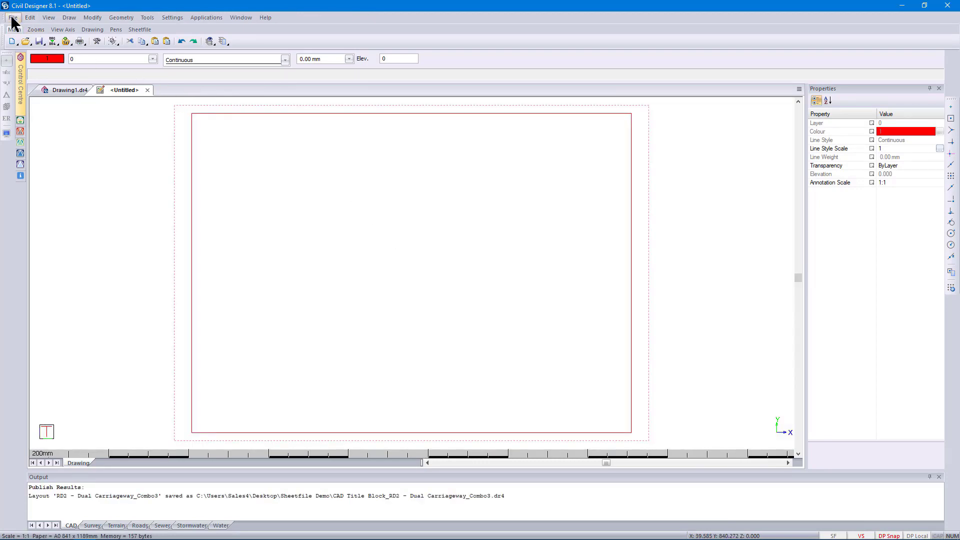
Step: Load the existing sheet file sheetfile demo.sht from the Sheetfile Demo folder
click(13, 17)
click(40, 51)
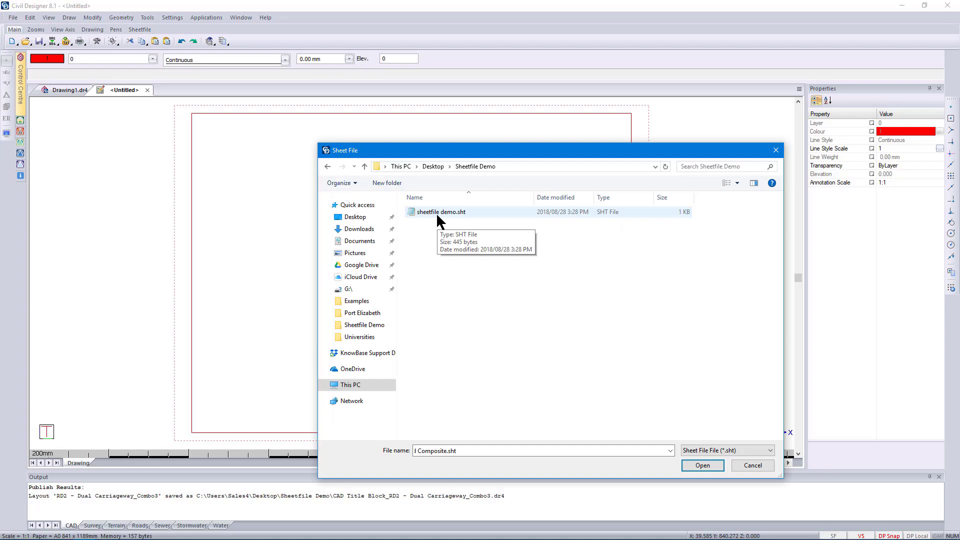
click(440, 212)
click(702, 466)
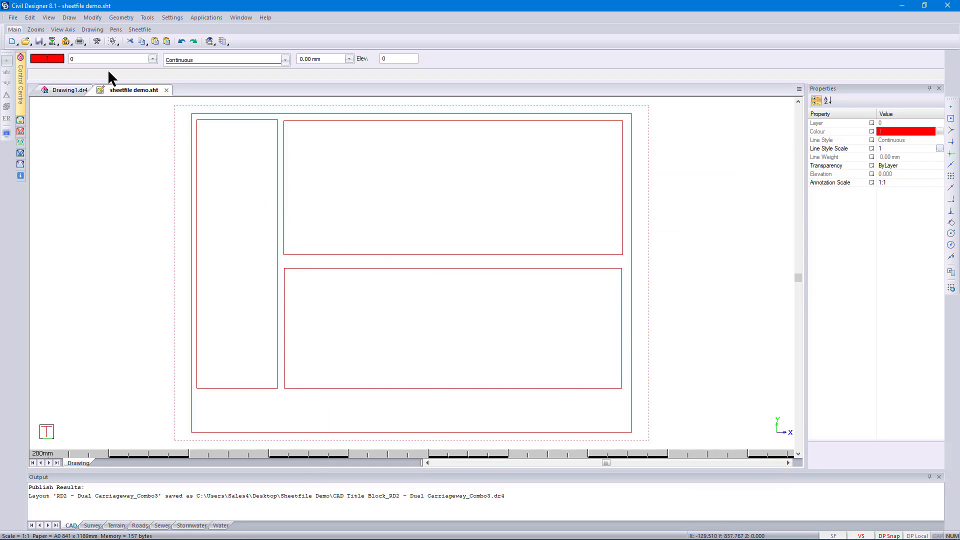
Step: Load the drawing CAD Title Block.dr4 into the sheet file, using the centre of the sheet as its reference point
click(13, 17)
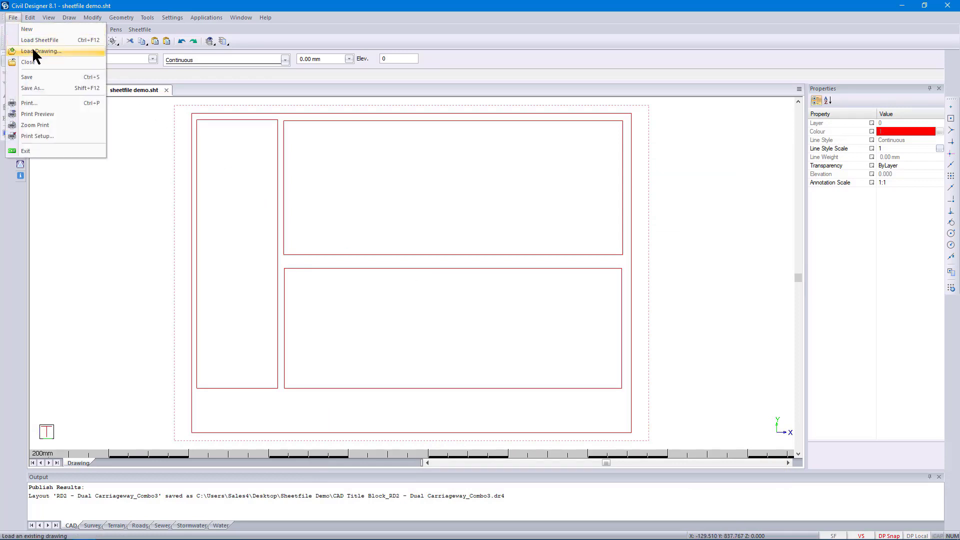
click(40, 51)
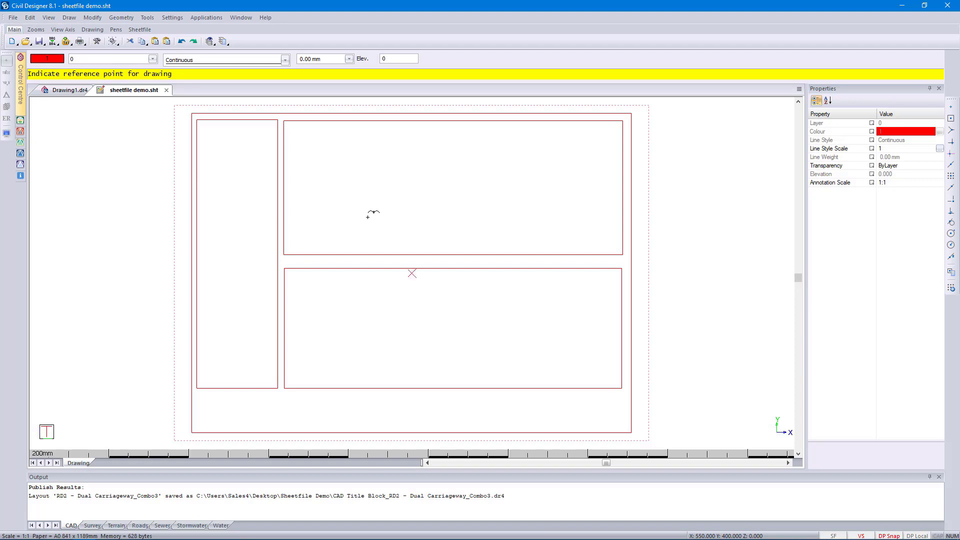
click(368, 216)
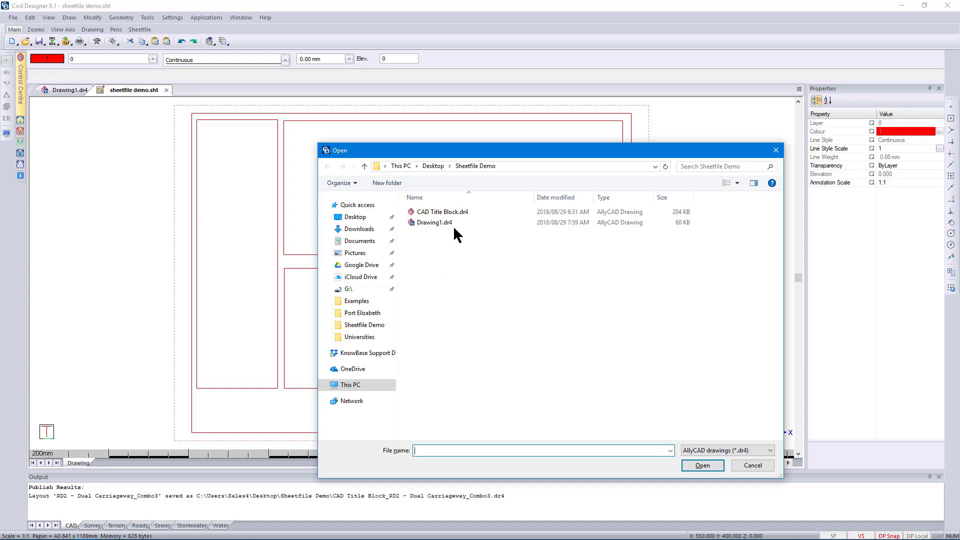
click(458, 212)
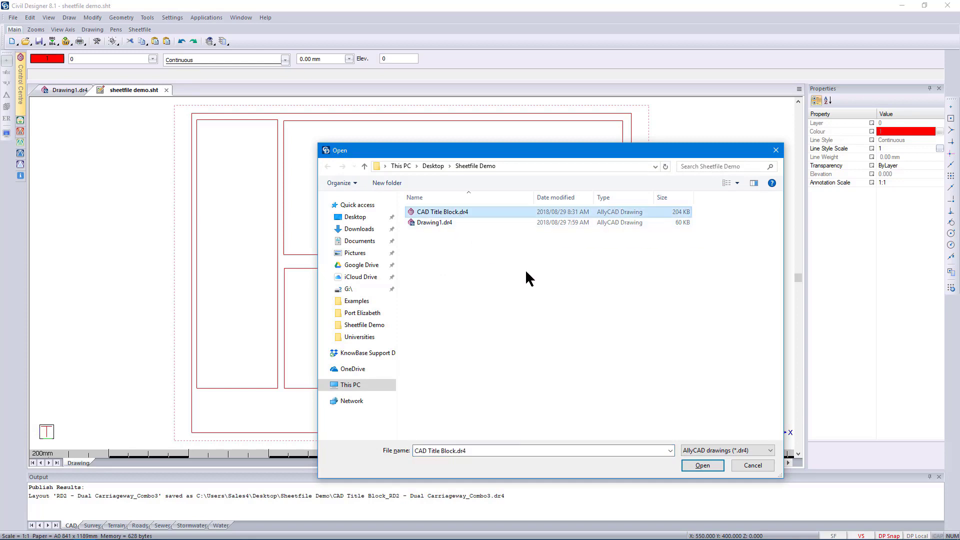
click(702, 466)
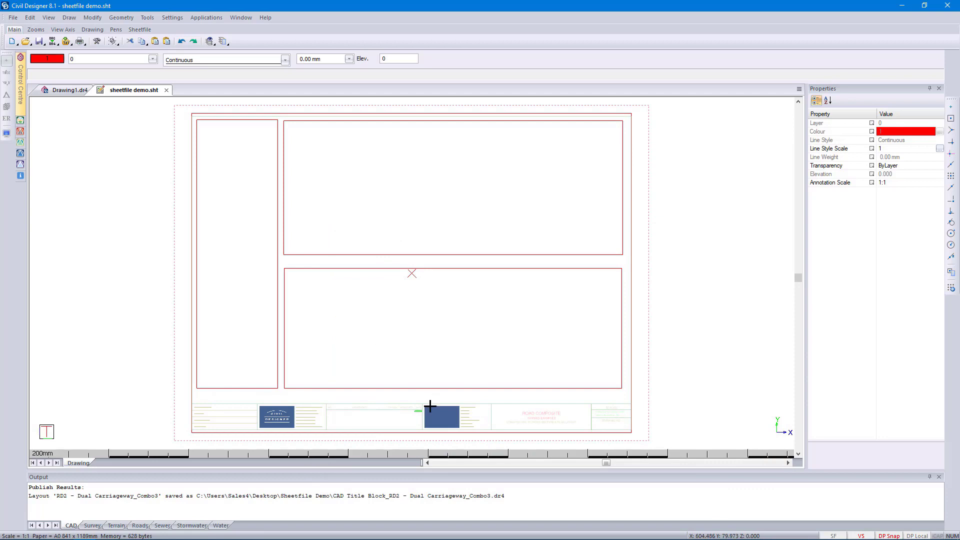
Step: Examine how the title block fits the global region along the lower edge and at both lower corners
middle_drag(533, 408, 499, 348)
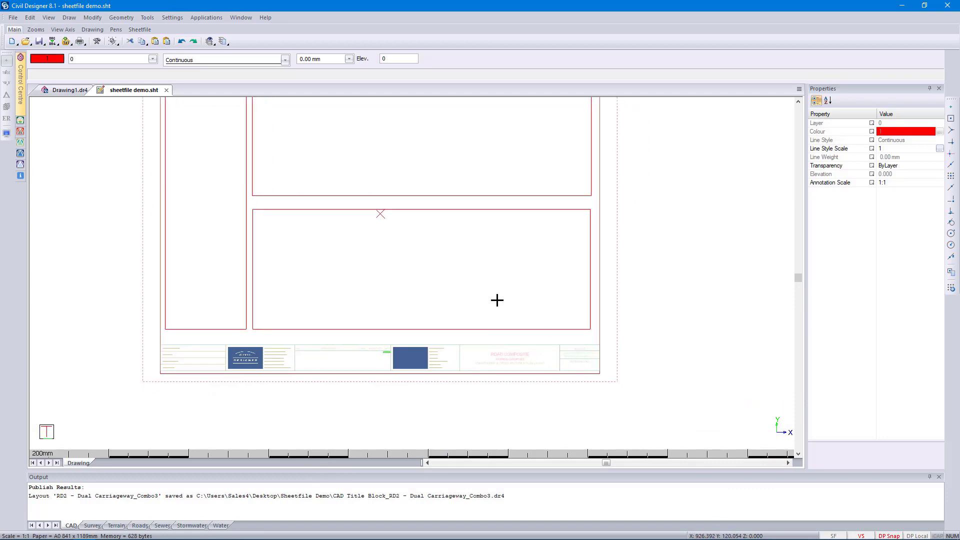
scroll(497, 300, up, 2)
scroll(444, 328, down, 4)
scroll(422, 285, up, 8)
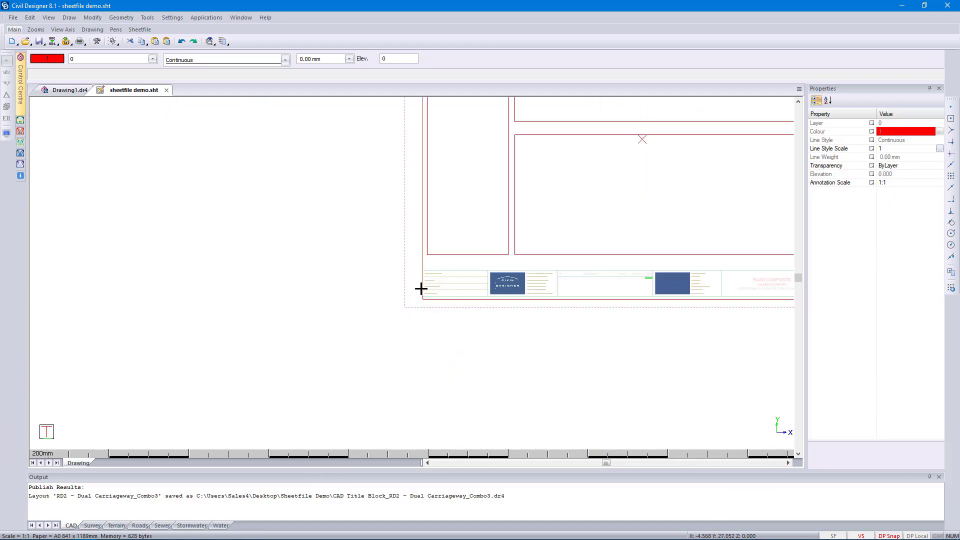
scroll(413, 272, down, 8)
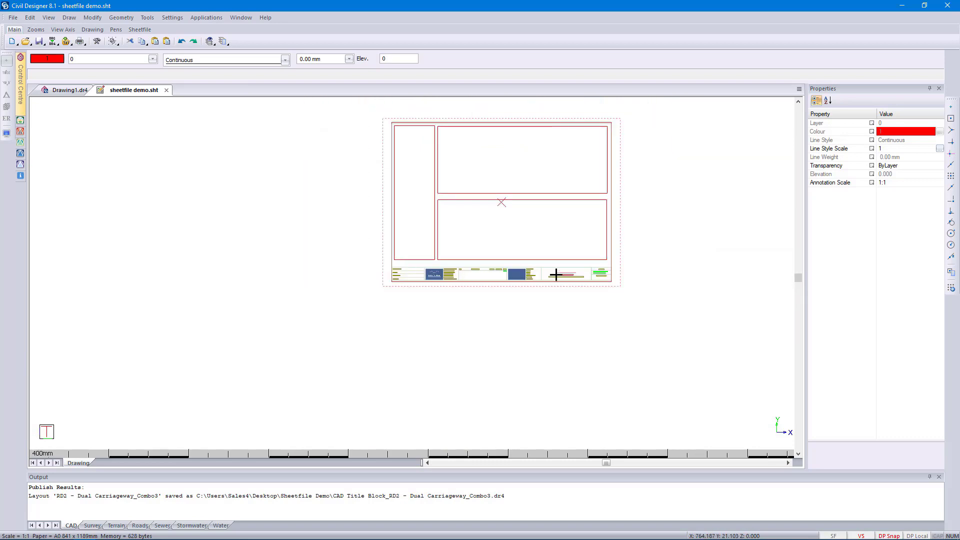
scroll(456, 283, up, 8)
scroll(400, 272, down, 8)
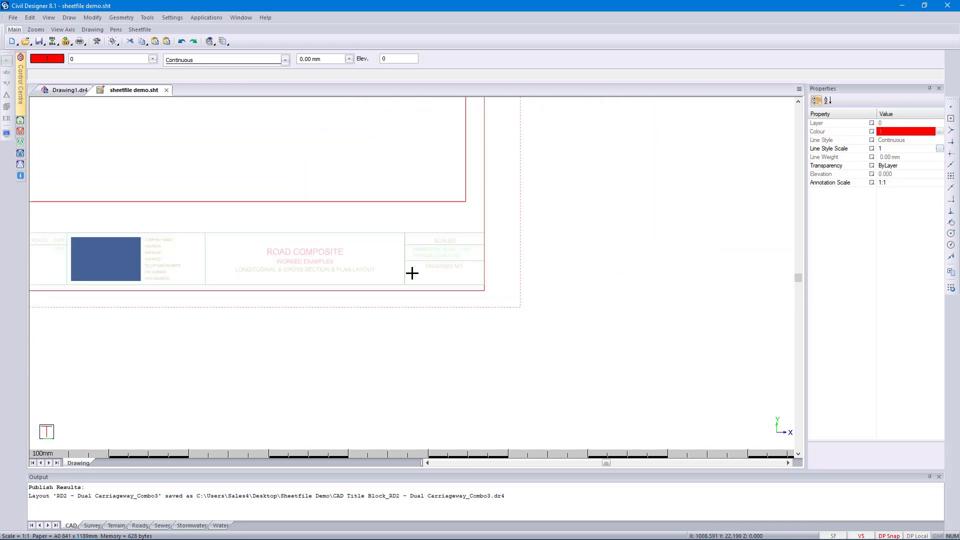
middle_drag(403, 240, 448, 268)
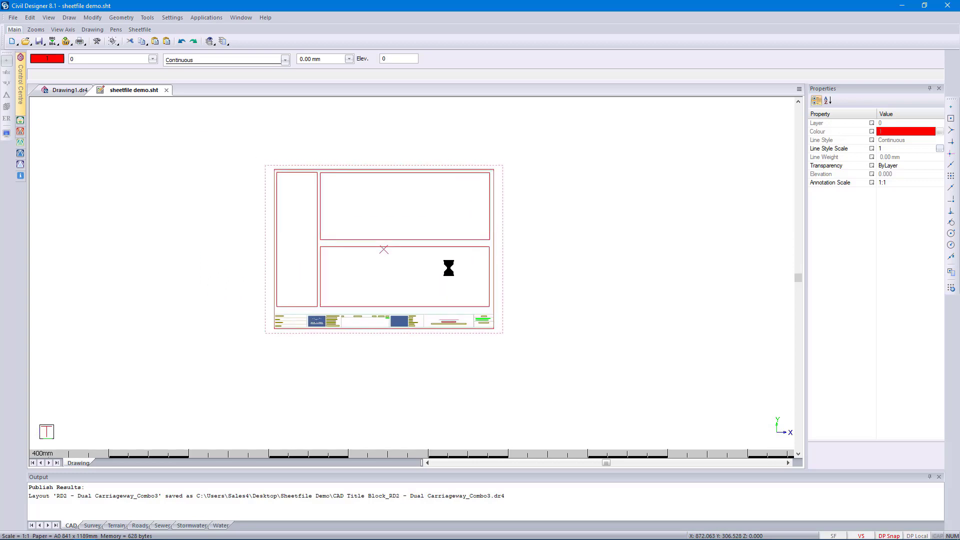
scroll(417, 262, up, 12)
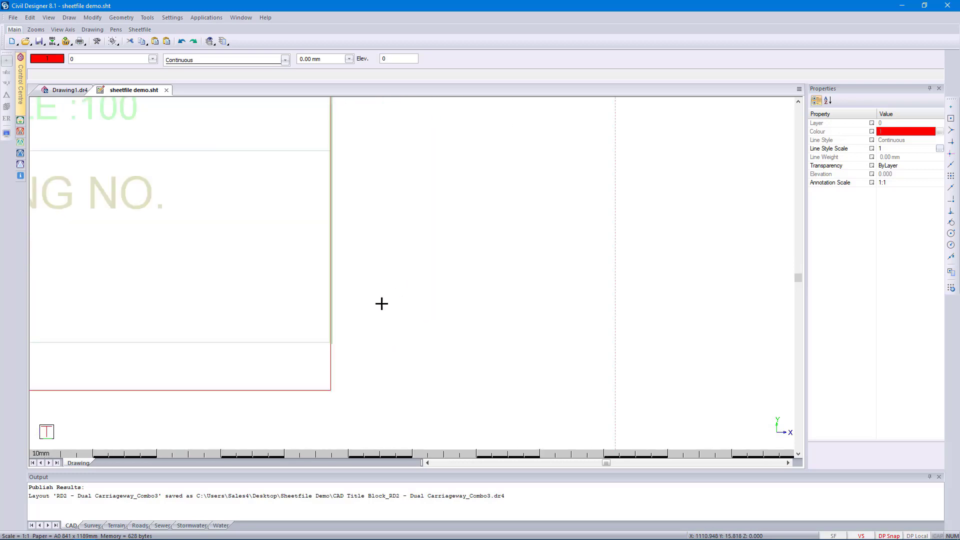
Step: Stretch the global region's right edge outward to about X 1121, beyond the title block border but inside the paper edge
click(284, 372)
scroll(427, 253, down, 6)
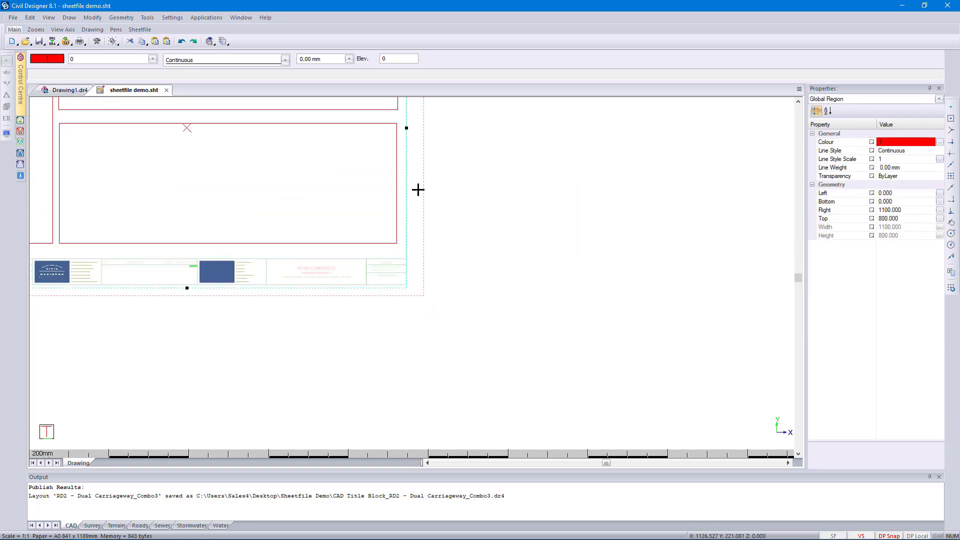
scroll(409, 278, up, 5)
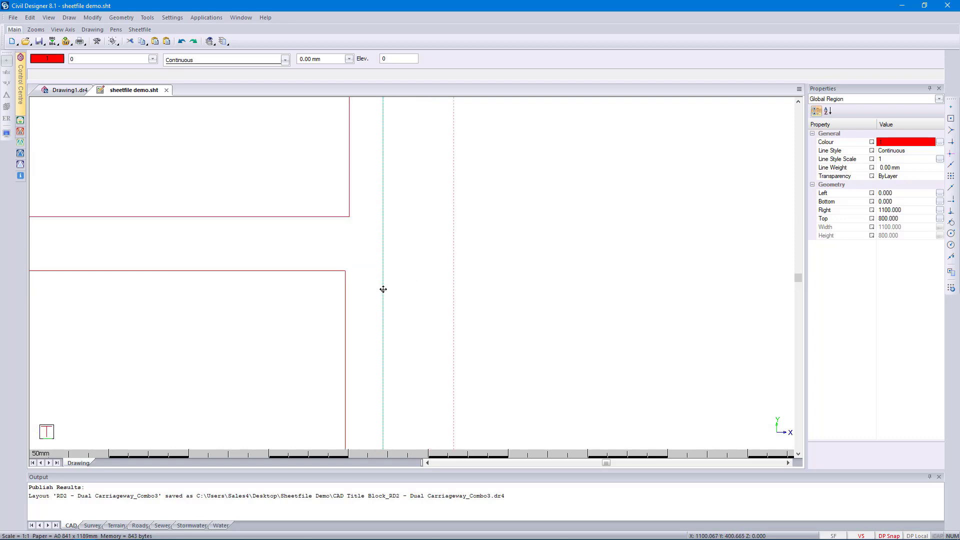
click(383, 289)
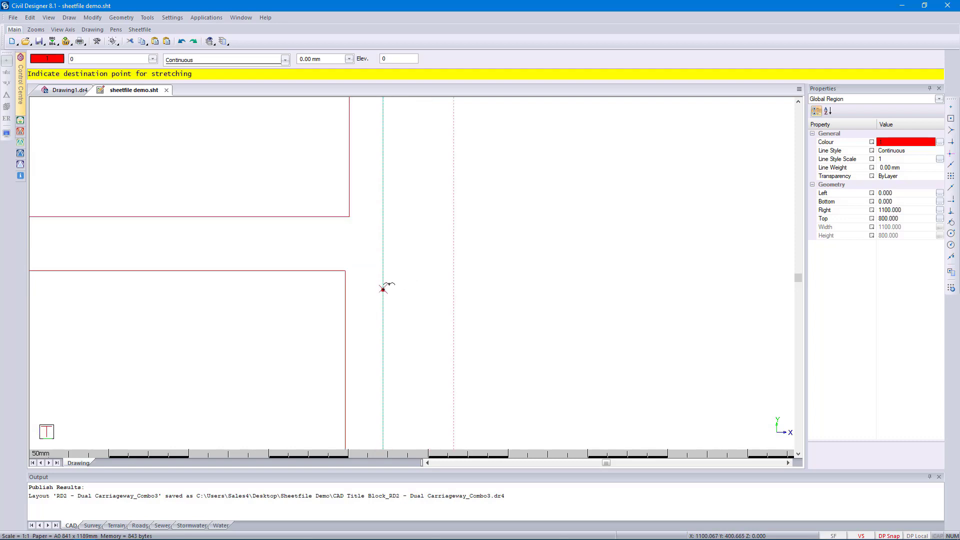
click(417, 289)
Step: Stretch the global region's bottom edge down to about Y -11.5, between the title block and the paper edge
scroll(397, 338, down, 4)
scroll(348, 316, up, 3)
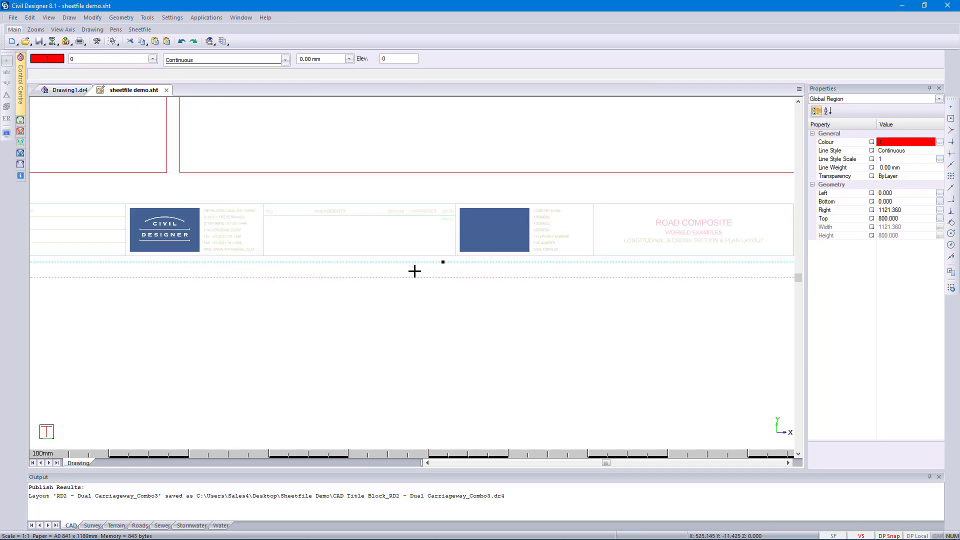
scroll(415, 271, up, 2)
click(523, 236)
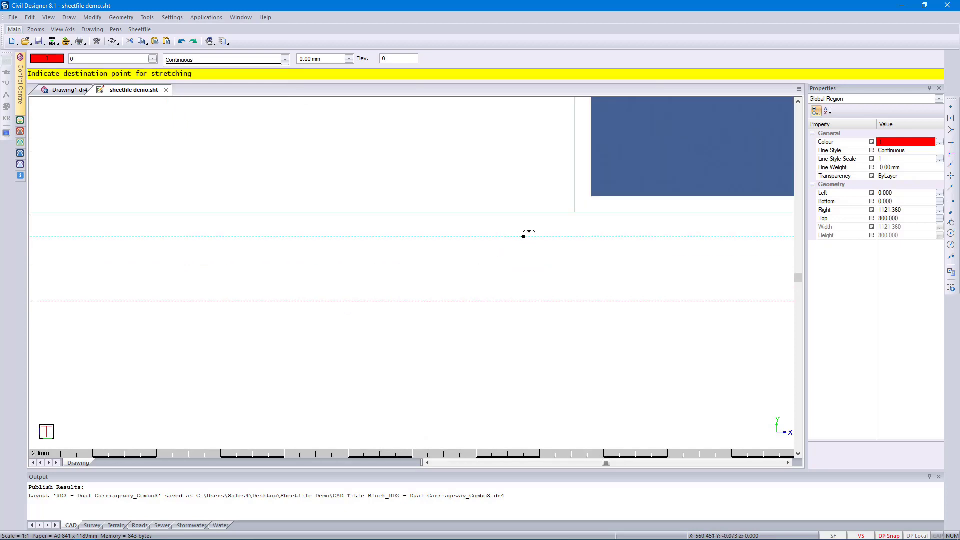
click(523, 272)
Step: Stretch the global region's left edge outward to about X -23.6, between the title block border and the paper edge
scroll(413, 271, down, 5)
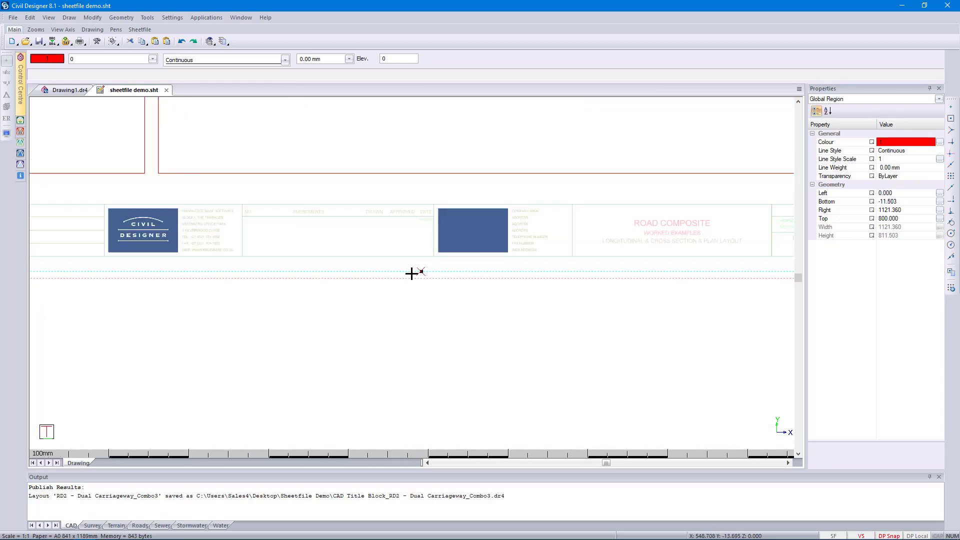
scroll(333, 206, up, 6)
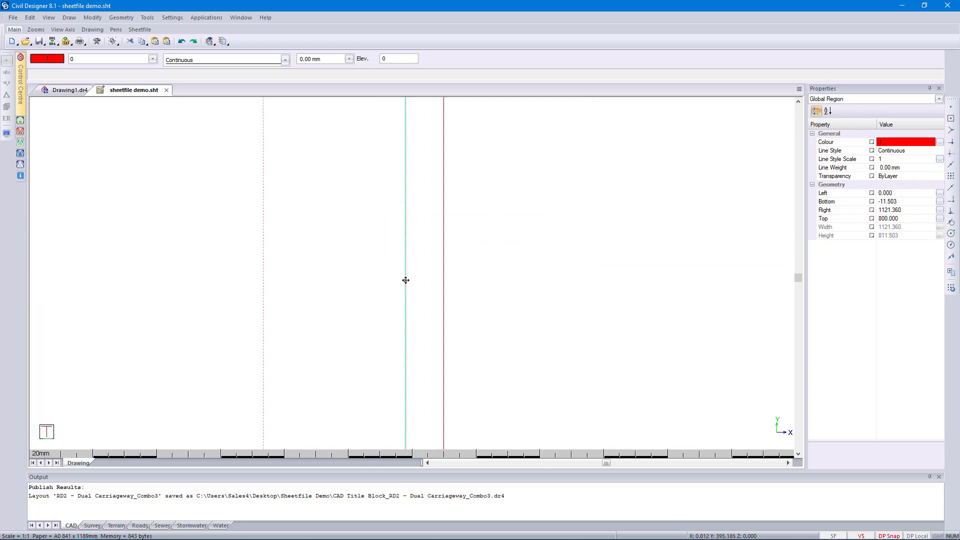
click(405, 280)
click(330, 280)
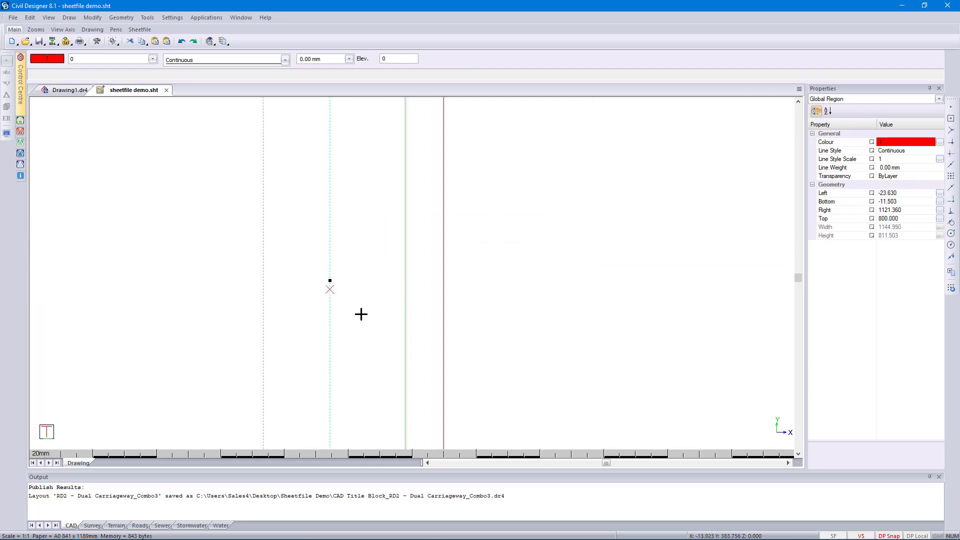
Step: Stretch the global region's top edge up to about Y 806.7 and clear the selection
scroll(460, 250, down, 7)
scroll(407, 272, up, 8)
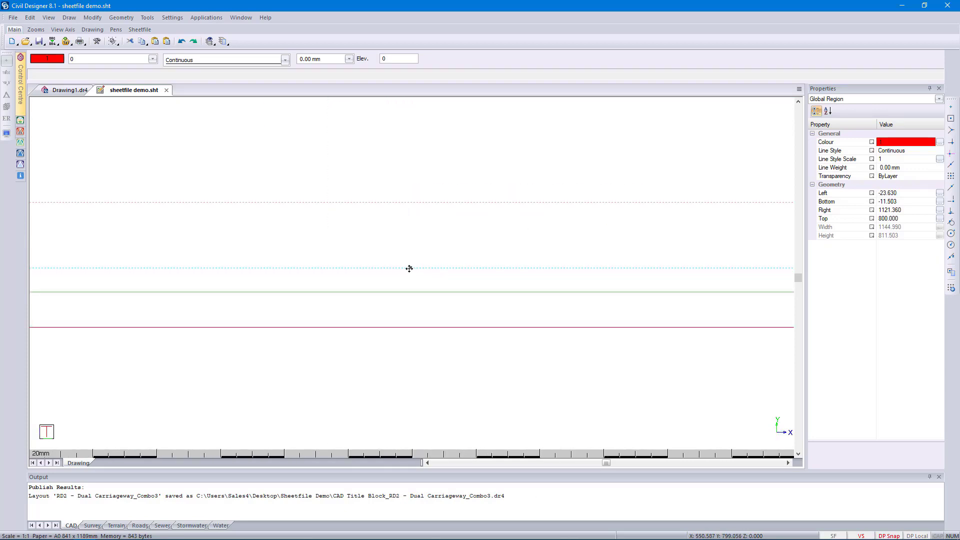
click(410, 269)
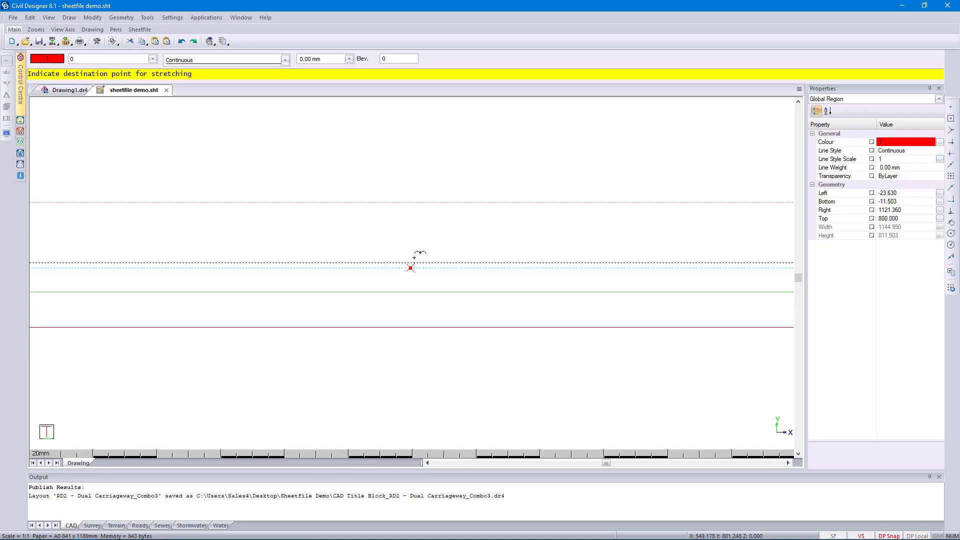
click(419, 246)
scroll(415, 294, down, 7)
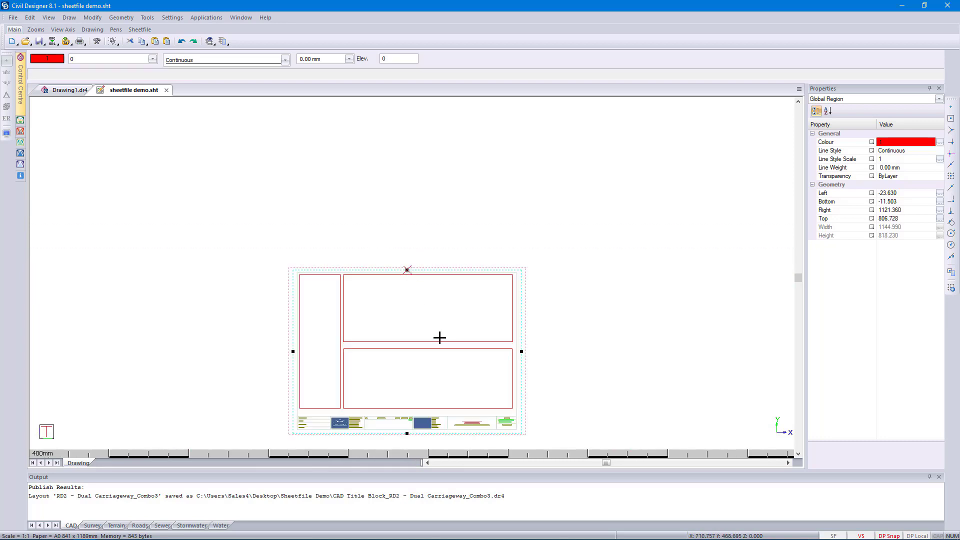
middle_drag(429, 373, 493, 306)
key(Escape)
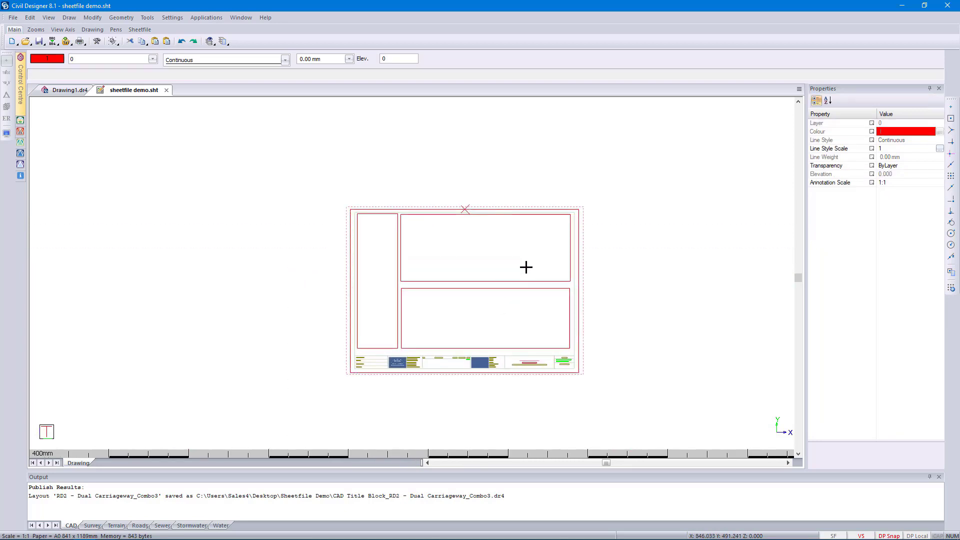
Step: Select the plan region and stretch its right edge to the title block border at X 1100
scroll(413, 272, up, 7)
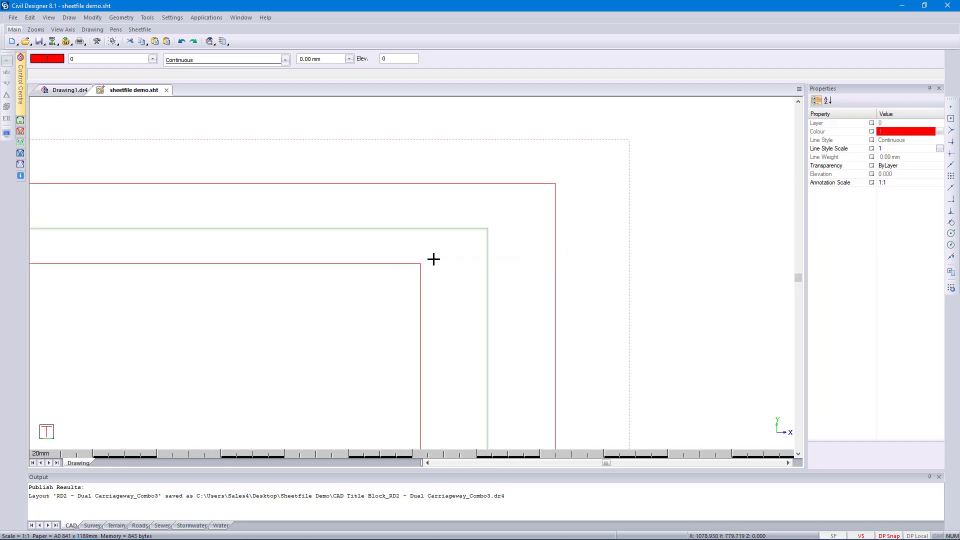
drag(433, 258, 381, 281)
scroll(412, 280, down, 4)
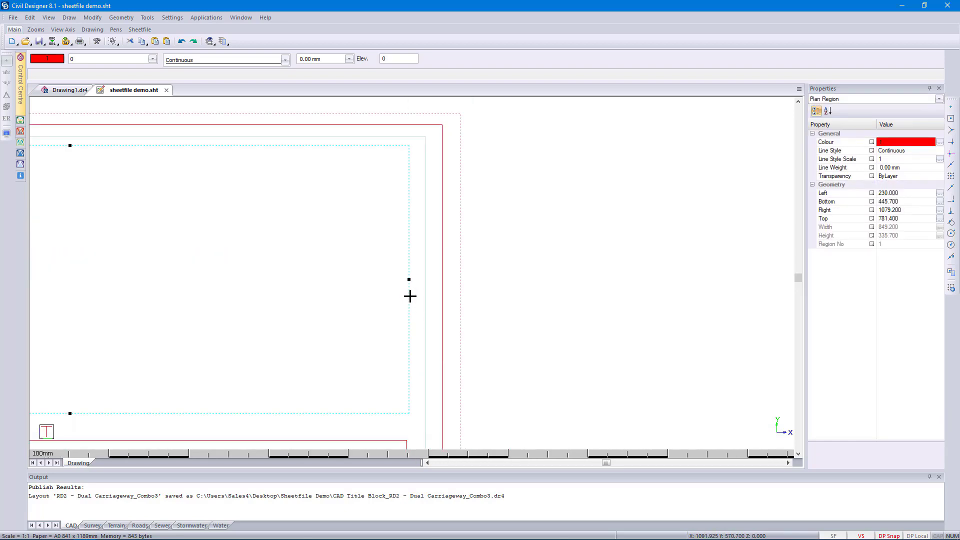
click(409, 280)
click(408, 278)
click(408, 278)
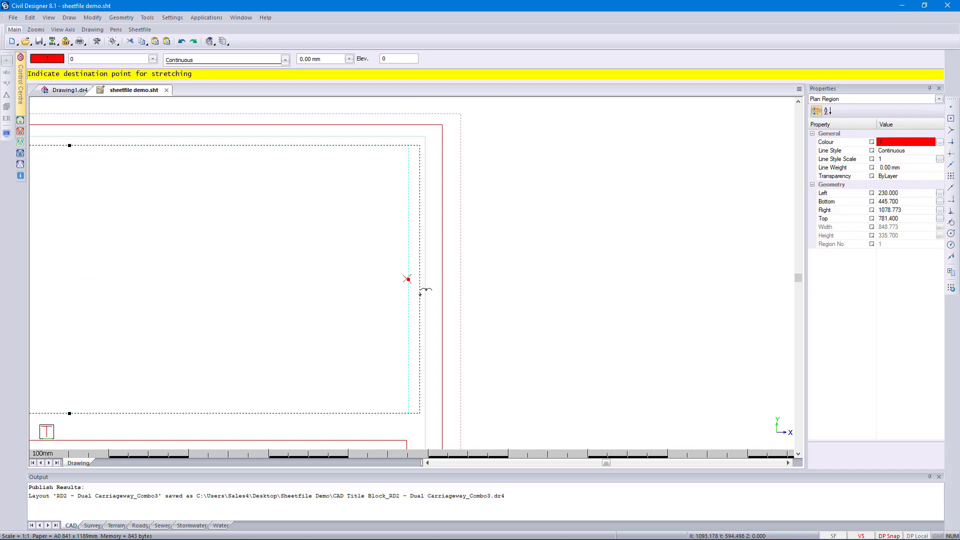
click(421, 289)
Step: Stretch the plan region's top edge up to the title block border at Y 792.5
scroll(411, 272, down, 2)
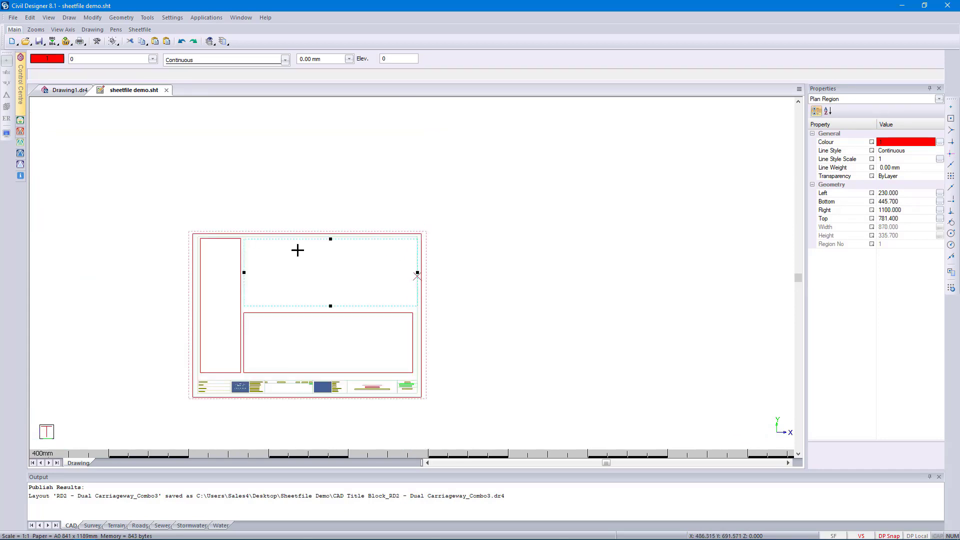
scroll(412, 276, up, 2)
scroll(413, 275, up, 2)
click(374, 275)
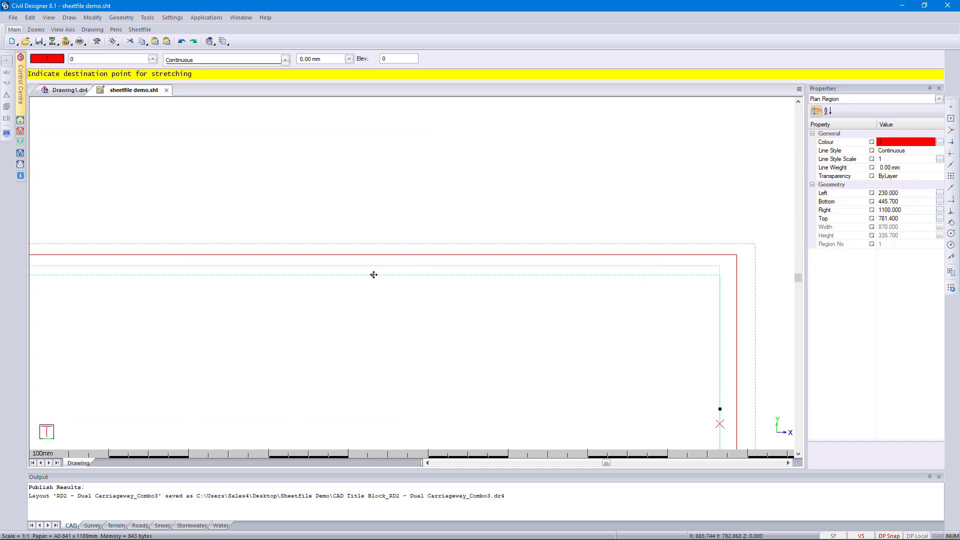
click(409, 266)
Step: Select the cross-section region and move it so its top-left corner meets the title block border corner at X 0, Y 792.5
scroll(325, 317, down, 3)
scroll(418, 257, up, 3)
scroll(440, 286, up, 2)
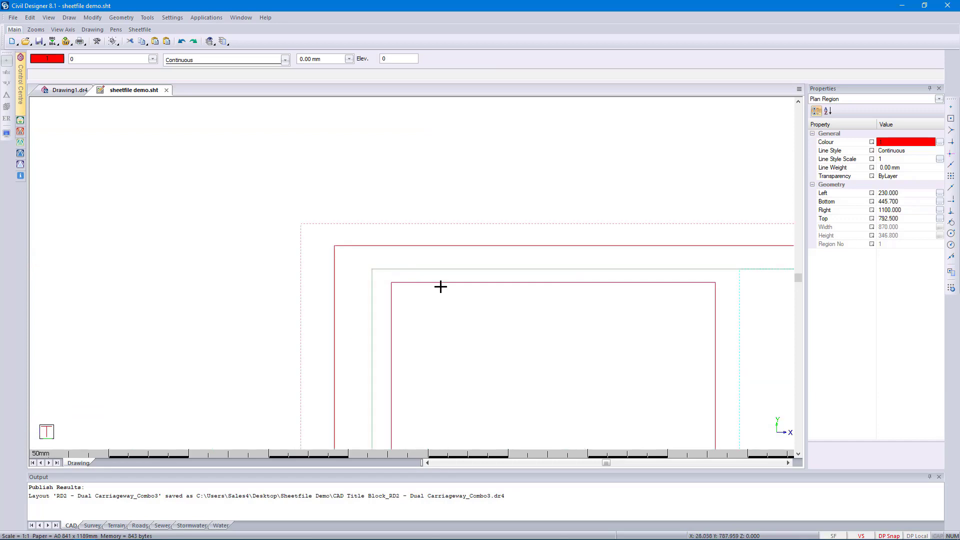
scroll(414, 275, down, 2)
scroll(412, 272, up, 2)
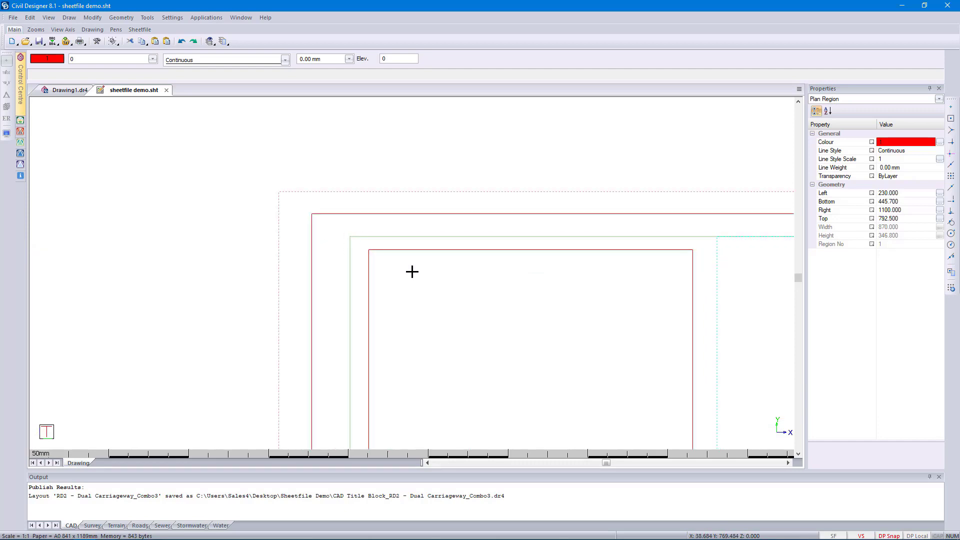
scroll(412, 271, up, 2)
key(Escape)
click(396, 305)
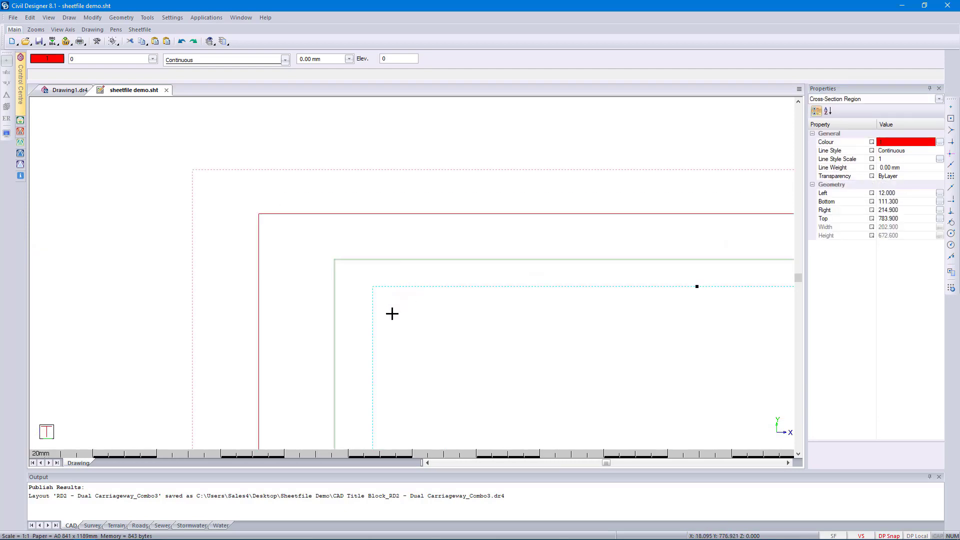
click(92, 17)
click(103, 40)
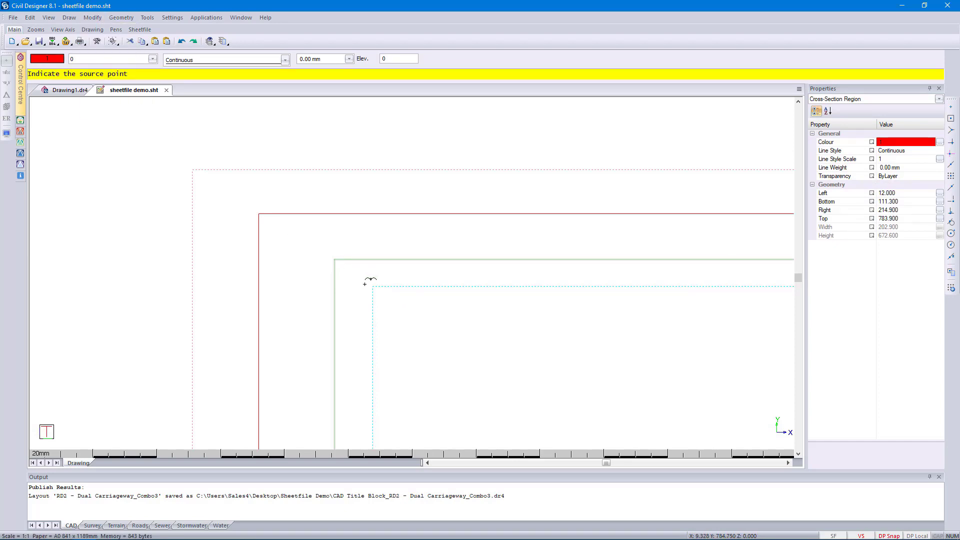
click(372, 286)
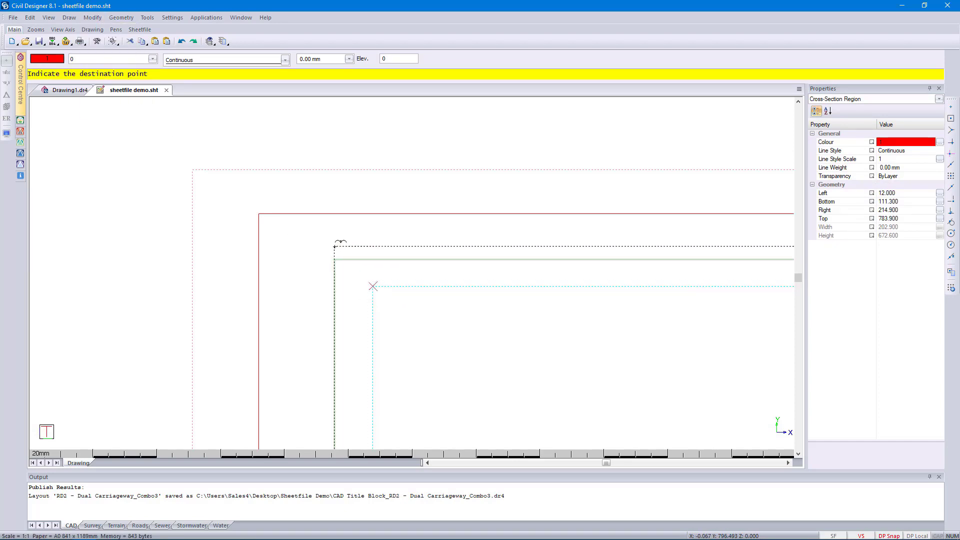
click(334, 259)
Step: Stretch the cross-section region's bottom edge down to the upper edge of the title block at Y 72.5
scroll(414, 273, down, 3)
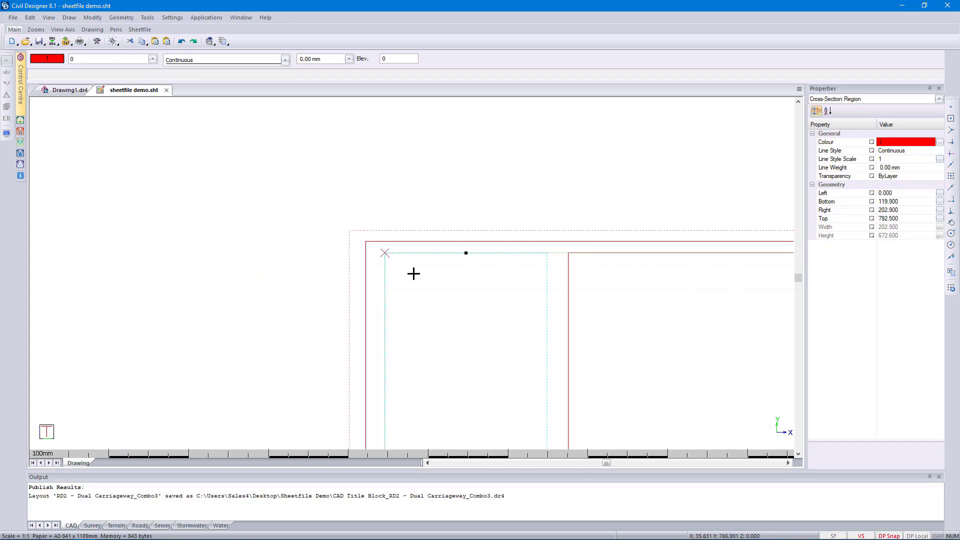
scroll(430, 336, down, 3)
scroll(415, 270, up, 3)
scroll(412, 272, up, 2)
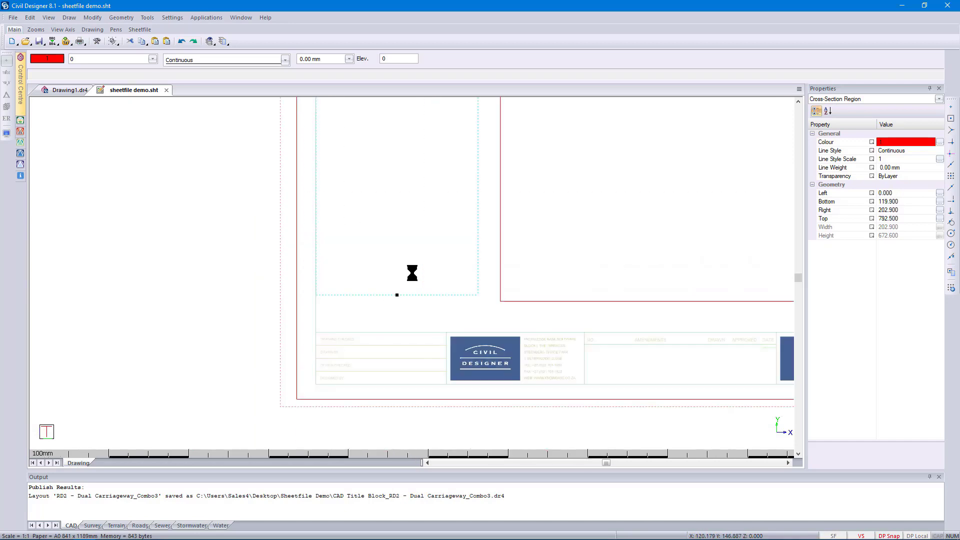
scroll(399, 279, up, 2)
click(398, 253)
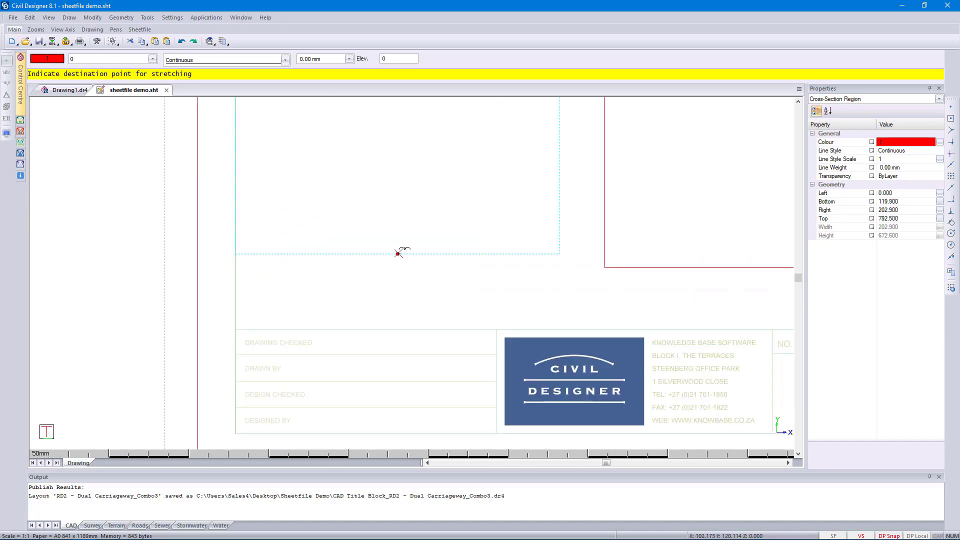
click(255, 319)
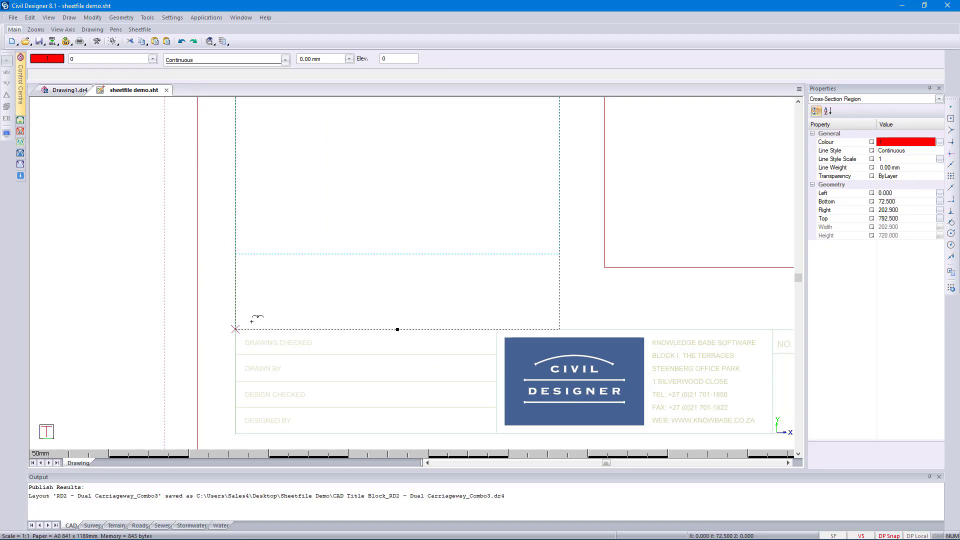
Step: Stretch the plan region's bottom edge to the long-section region at Y 411.9 and its left edge to the cross-section region at X 202.9
scroll(414, 270, down, 5)
scroll(423, 201, up, 2)
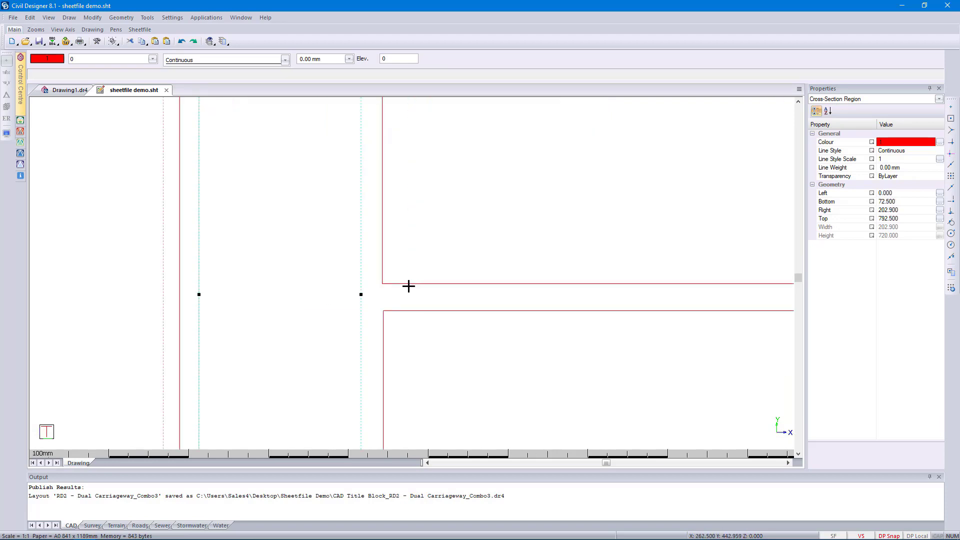
drag(432, 275, 385, 296)
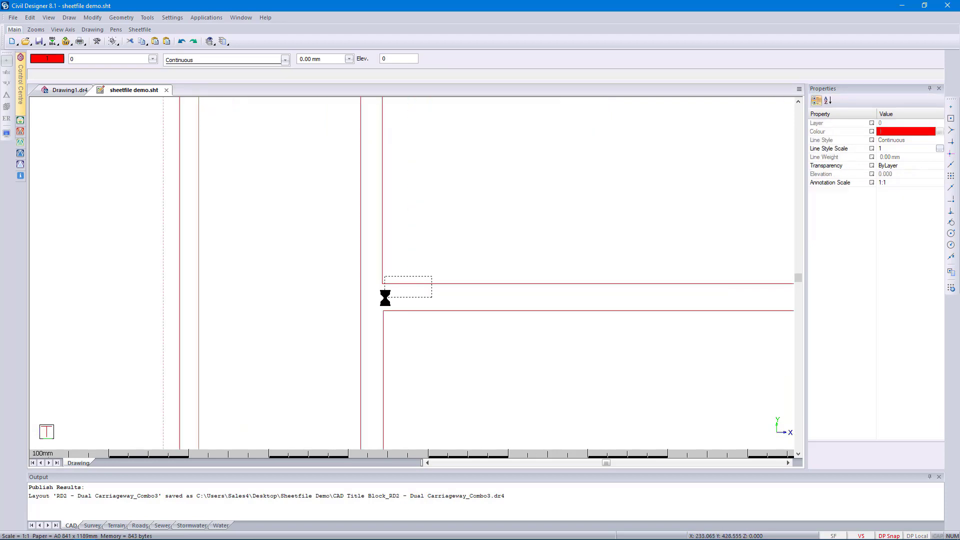
click(729, 283)
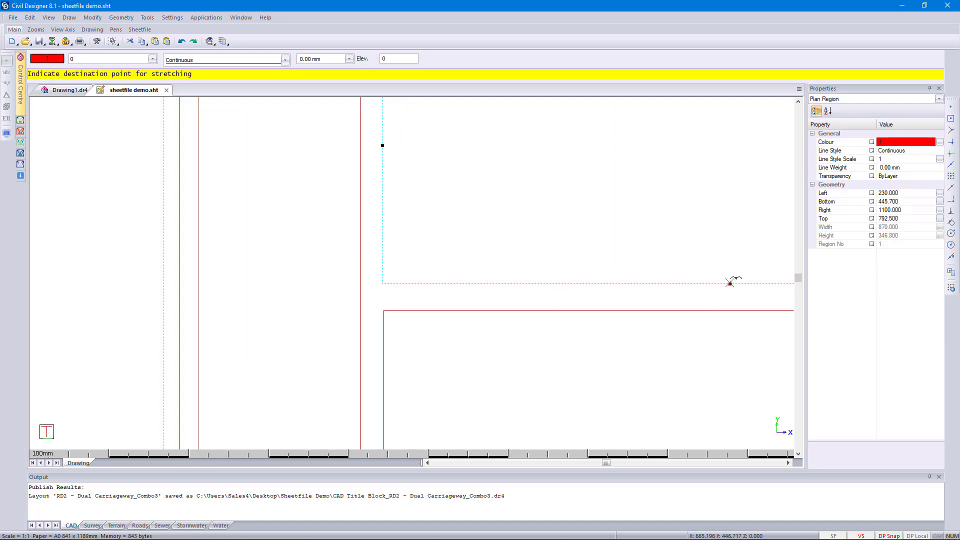
click(675, 306)
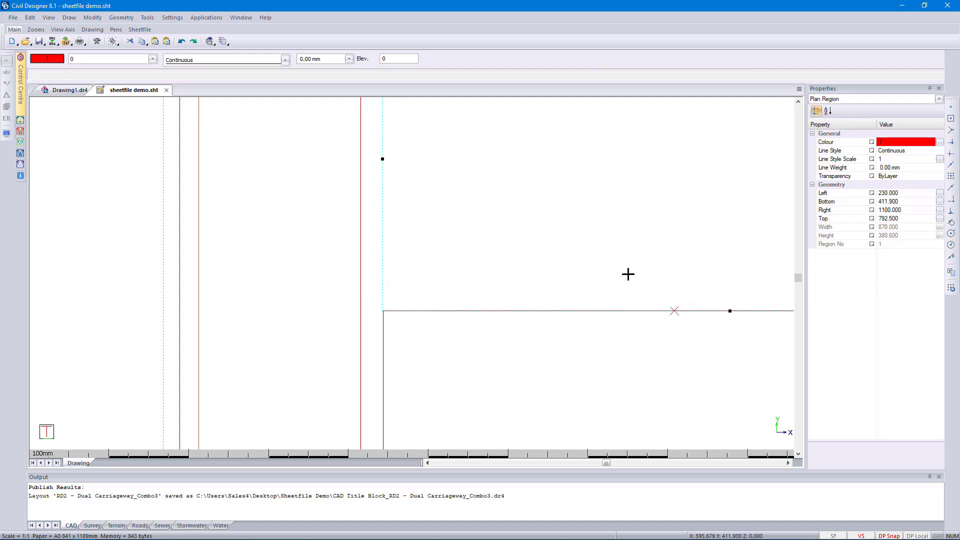
click(381, 157)
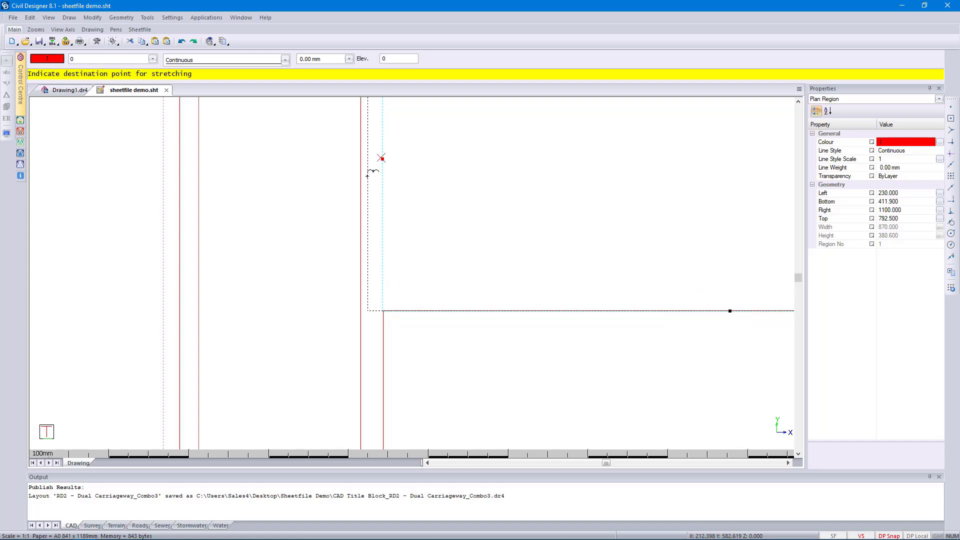
click(367, 176)
Step: Add the long-section region to the selection and stretch its left edge to the cross-section region at X 202.9
click(383, 354)
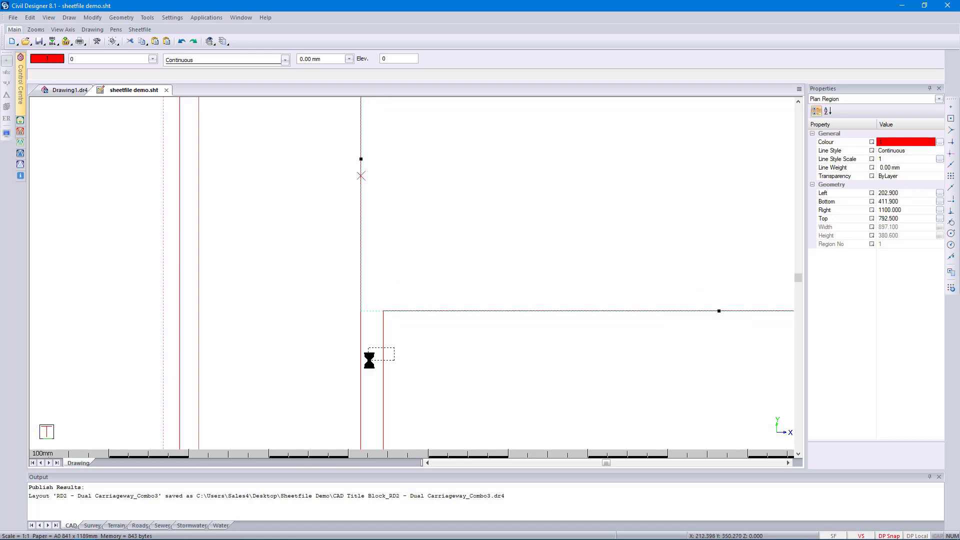
scroll(399, 298, down, 3)
scroll(426, 281, up, 3)
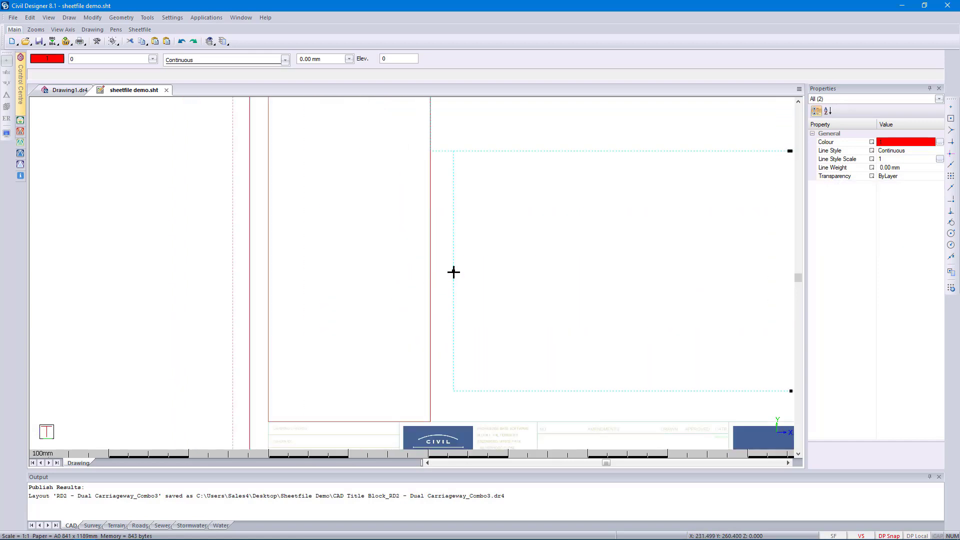
click(453, 271)
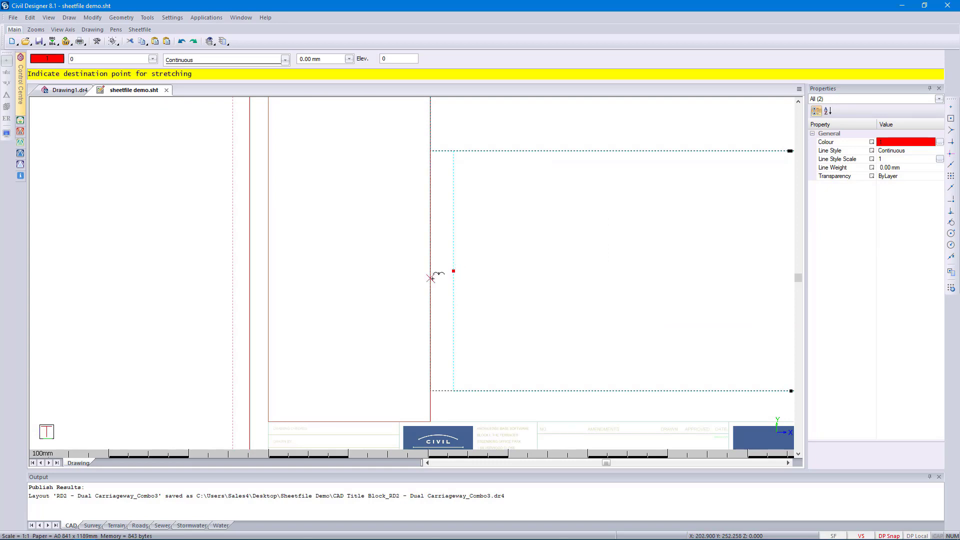
click(431, 278)
Step: Stretch the long-section region's bottom edge down to the upper edge of the title block at Y 72.5
scroll(452, 298, down, 3)
scroll(488, 289, up, 5)
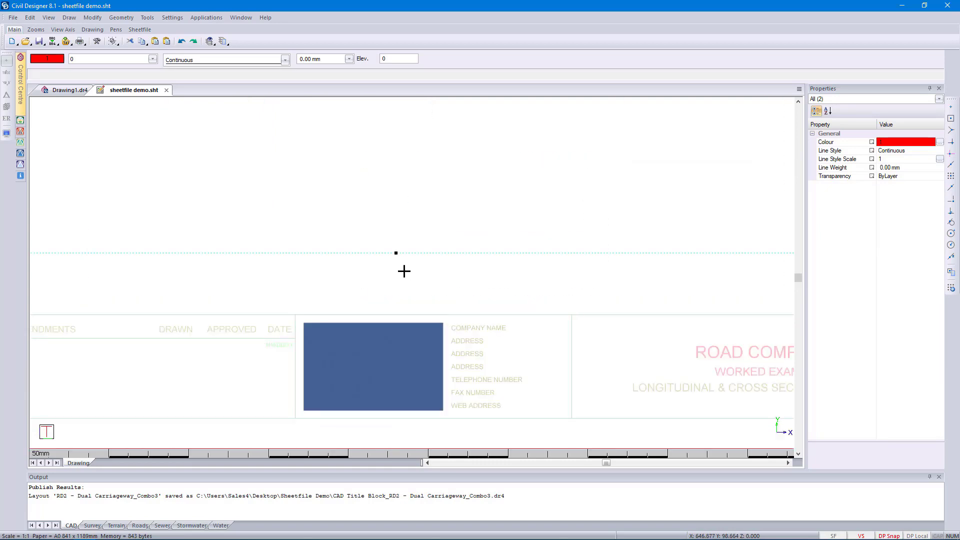
click(397, 253)
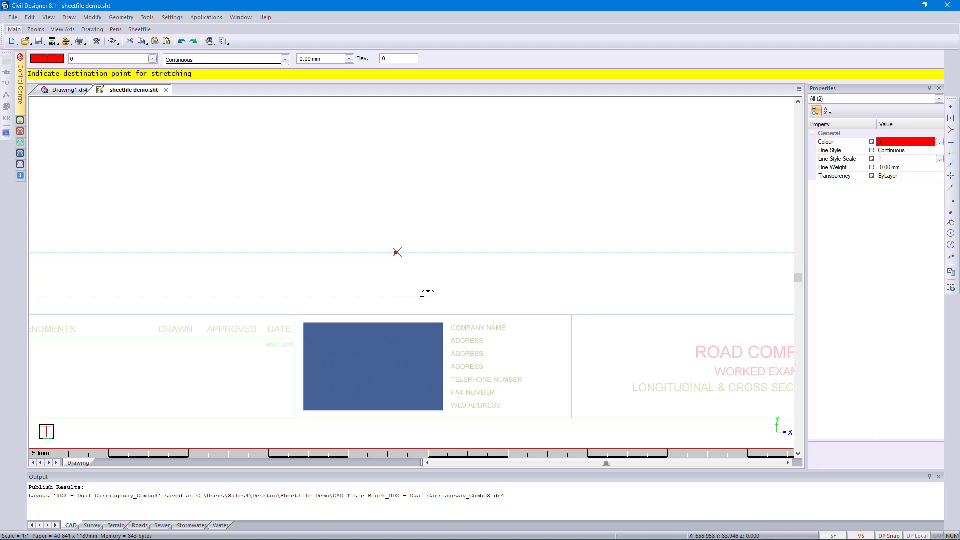
scroll(426, 295, down, 3)
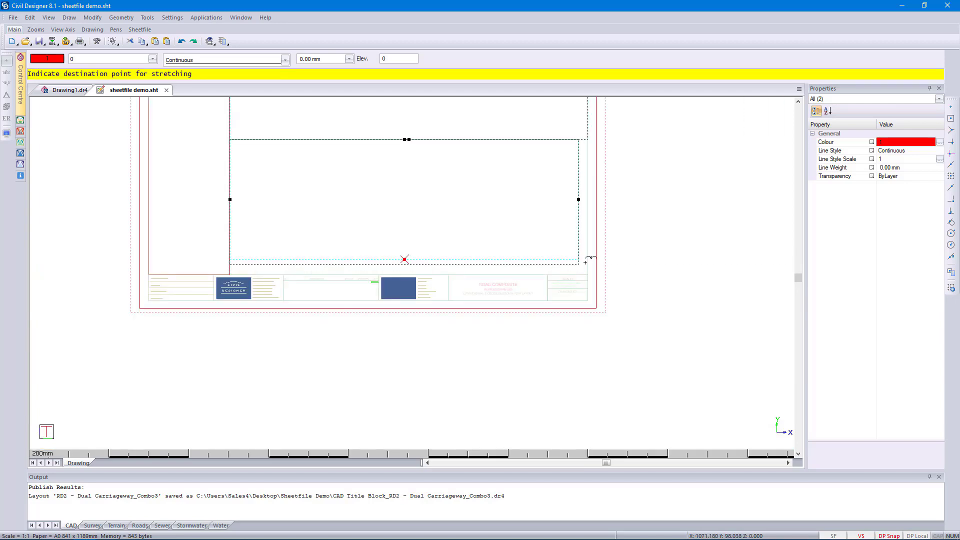
scroll(585, 263, up, 3)
click(405, 280)
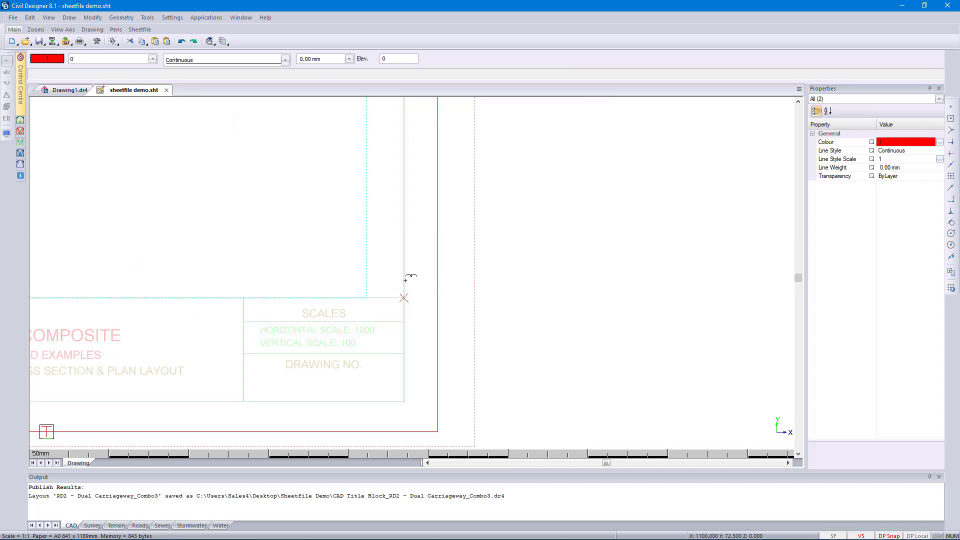
Step: Stretch the long-section region's right edge to the title block border at X 1100 and clear the selection
scroll(406, 270, down, 3)
scroll(412, 274, up, 2)
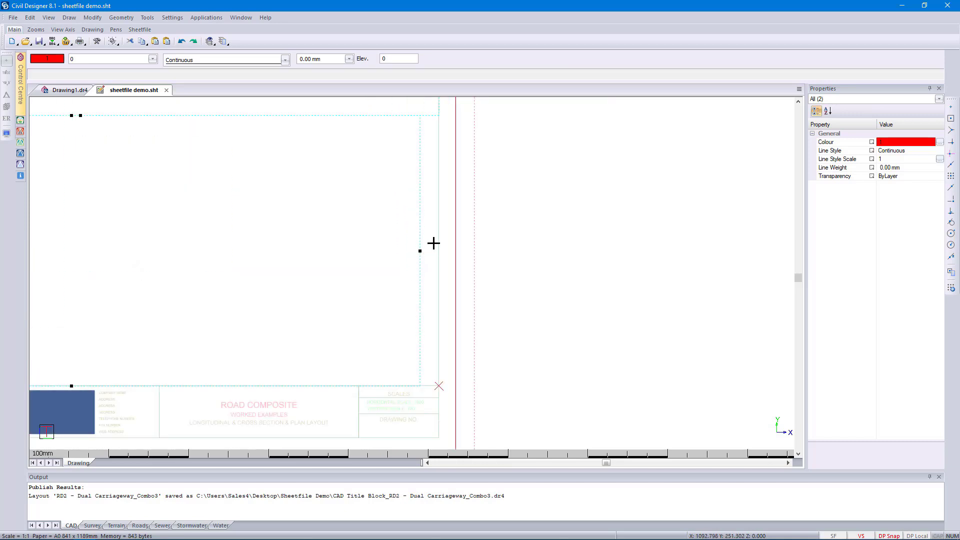
click(420, 251)
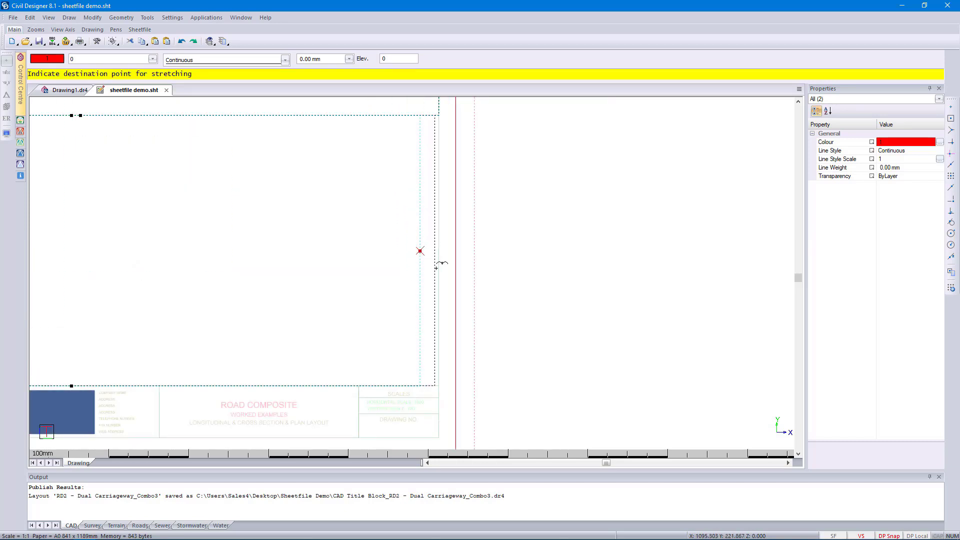
click(439, 385)
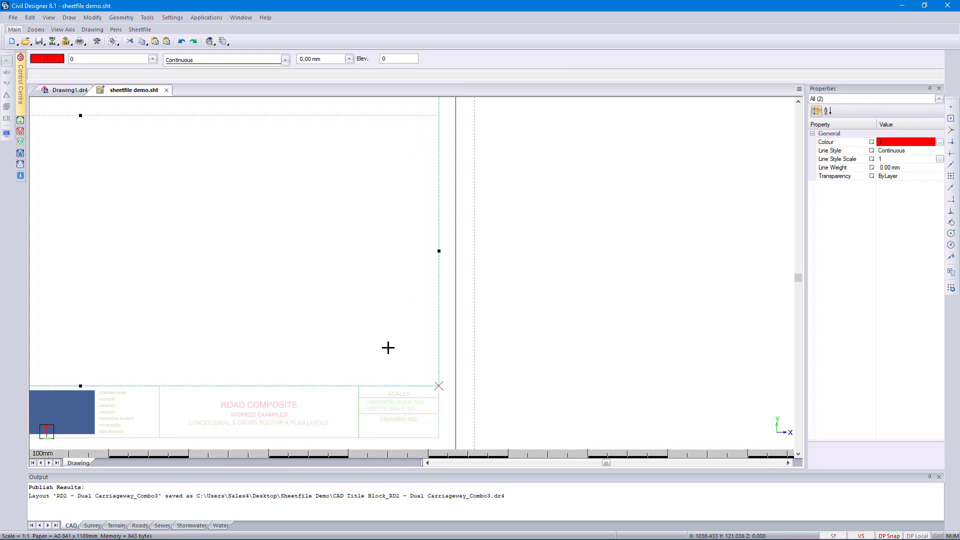
key(Escape)
scroll(377, 337, down, 3)
scroll(359, 247, up, 1)
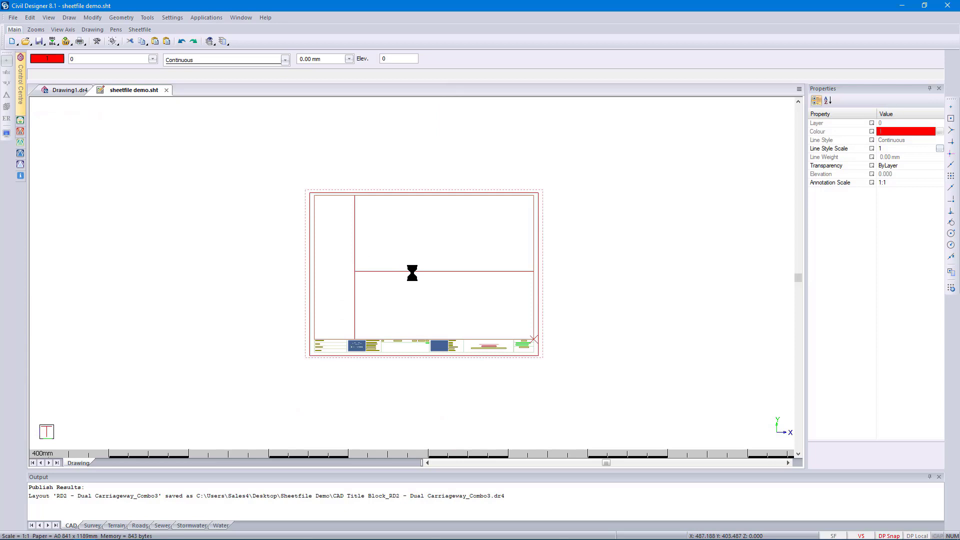
scroll(412, 273, up, 1)
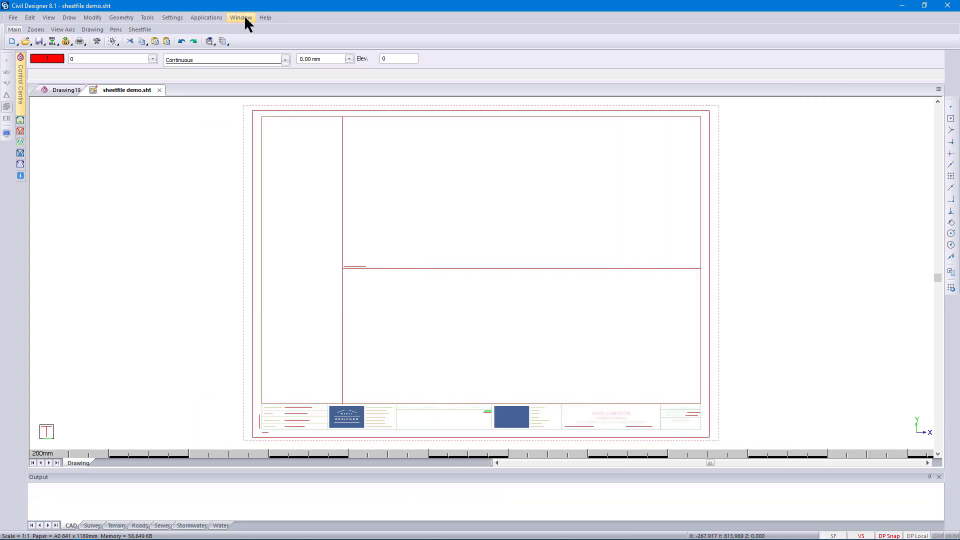
Step: Switch to the Drawing19 drawing and open NORTH4.dr4 from the North_Points folder under Referenced Drawings
click(47, 89)
click(15, 18)
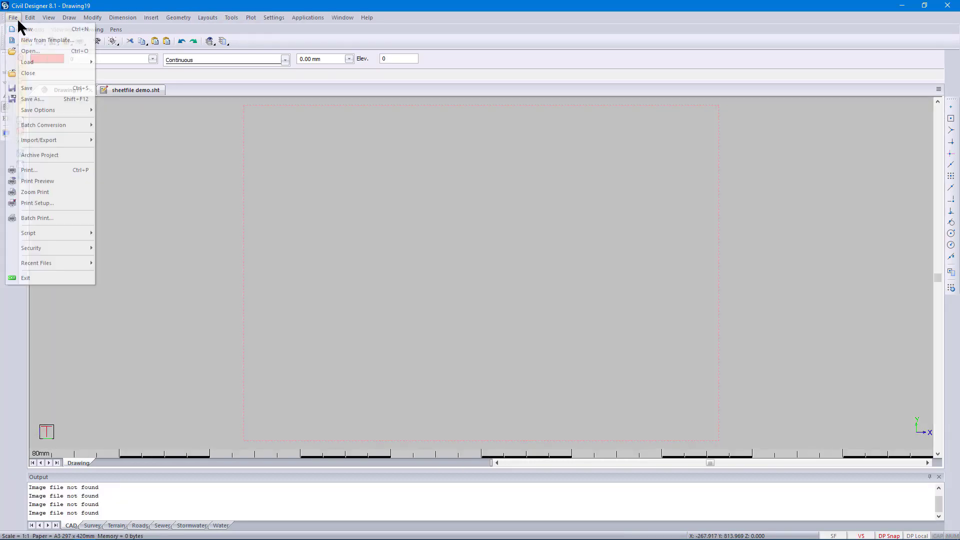
click(40, 50)
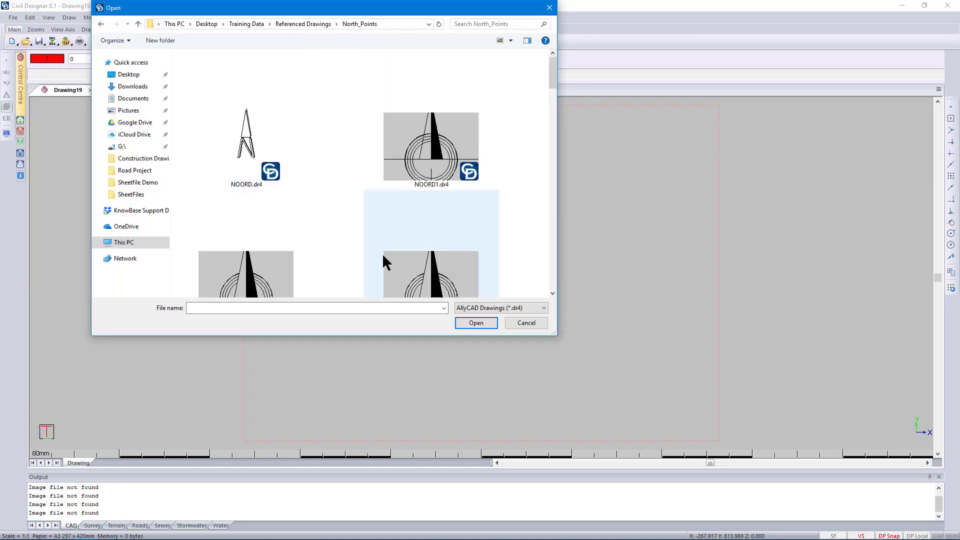
scroll(382, 253, down, 5)
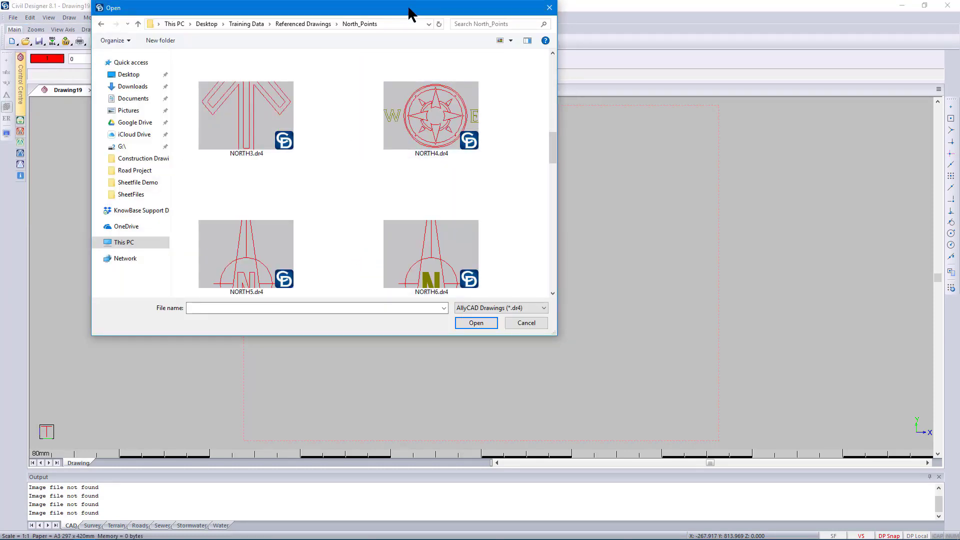
drag(410, 13, 471, 125)
click(488, 227)
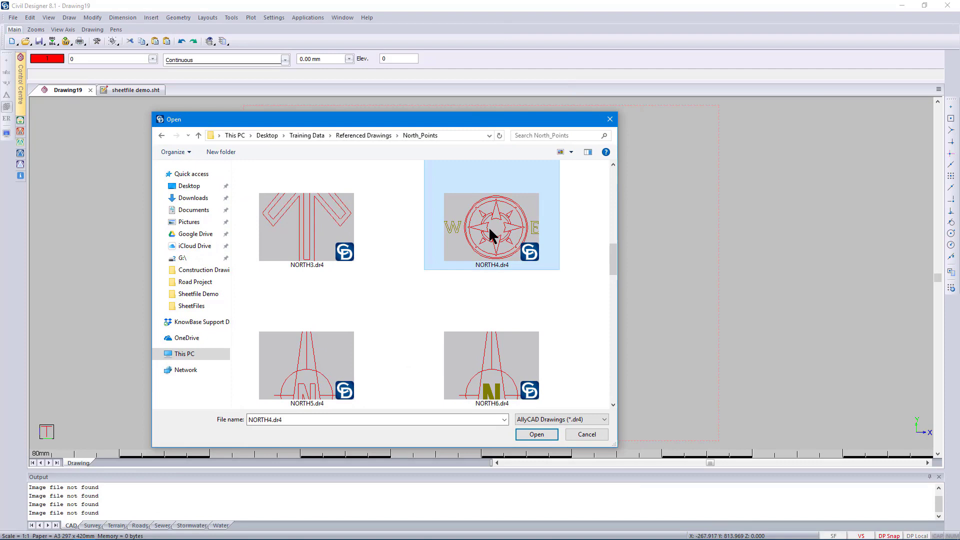
click(533, 434)
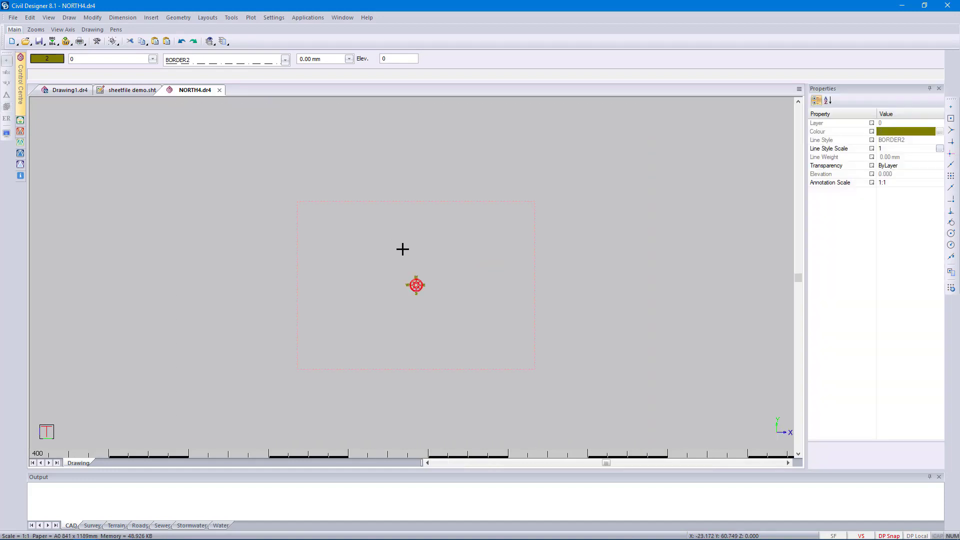
Step: Review the north point drawing's paper size, scale and coordinate settings, and inspect how the symbol sits on the origin
scroll(415, 294, up, 1)
click(273, 18)
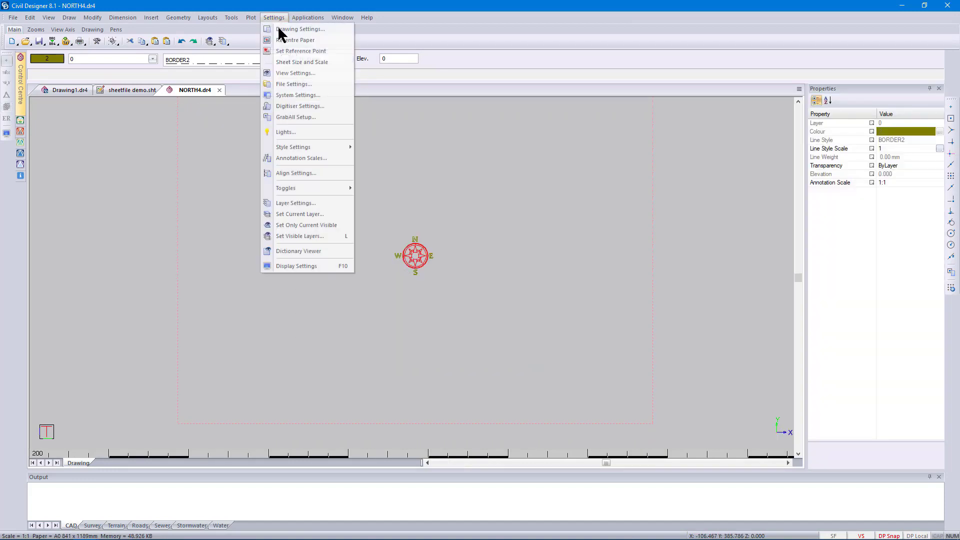
click(478, 186)
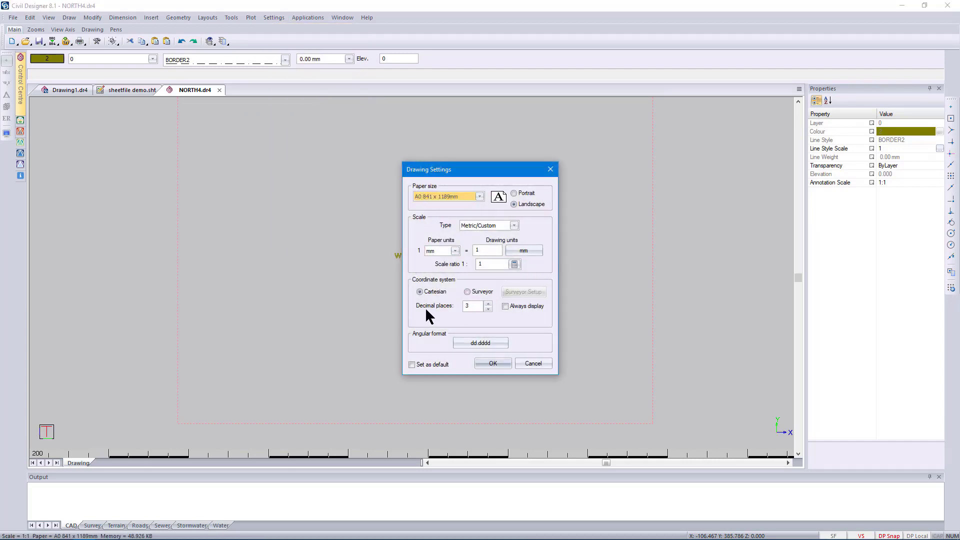
click(485, 363)
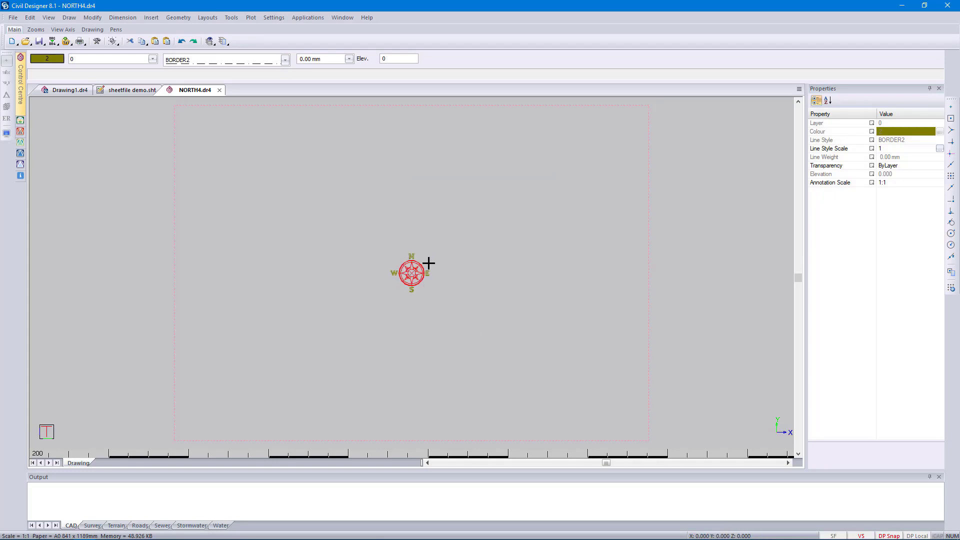
scroll(411, 273, up, 5)
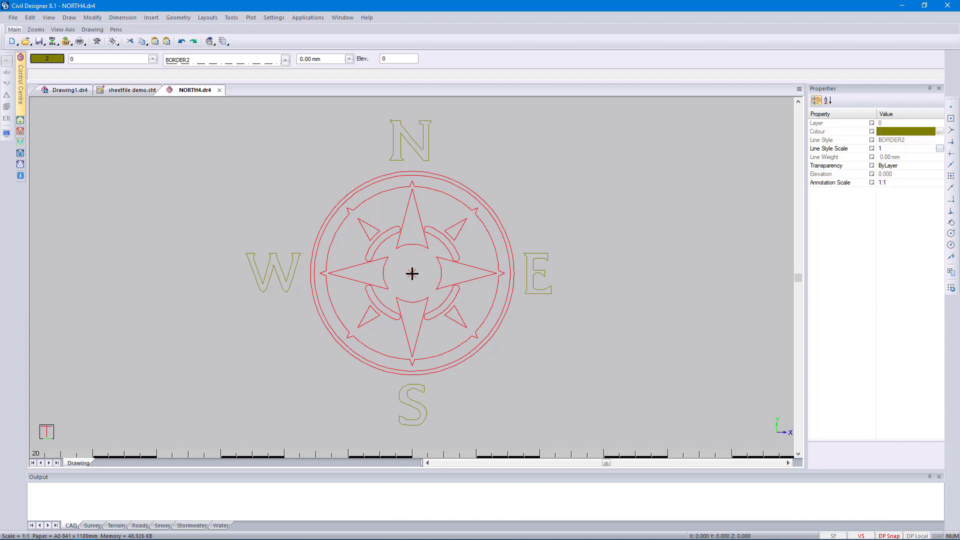
click(422, 256)
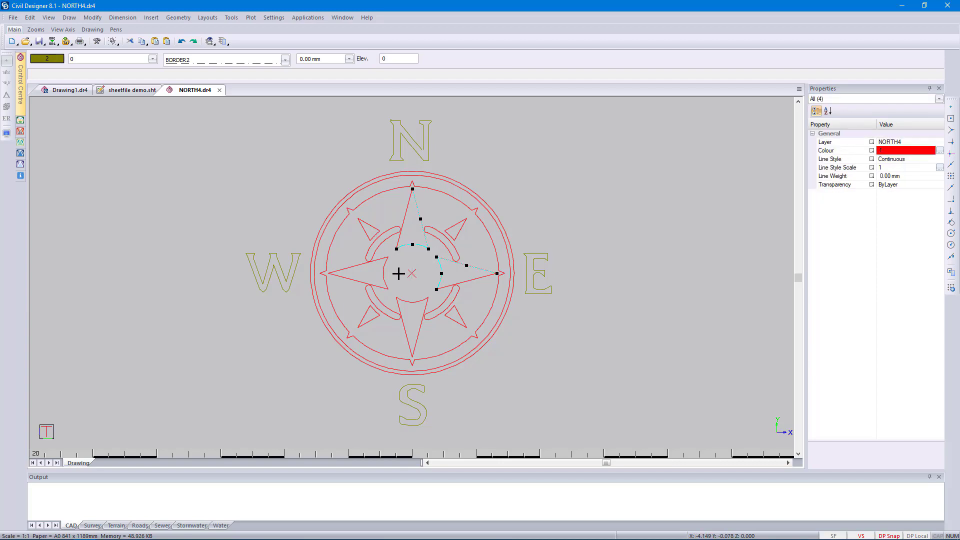
key(Escape)
click(334, 275)
key(Escape)
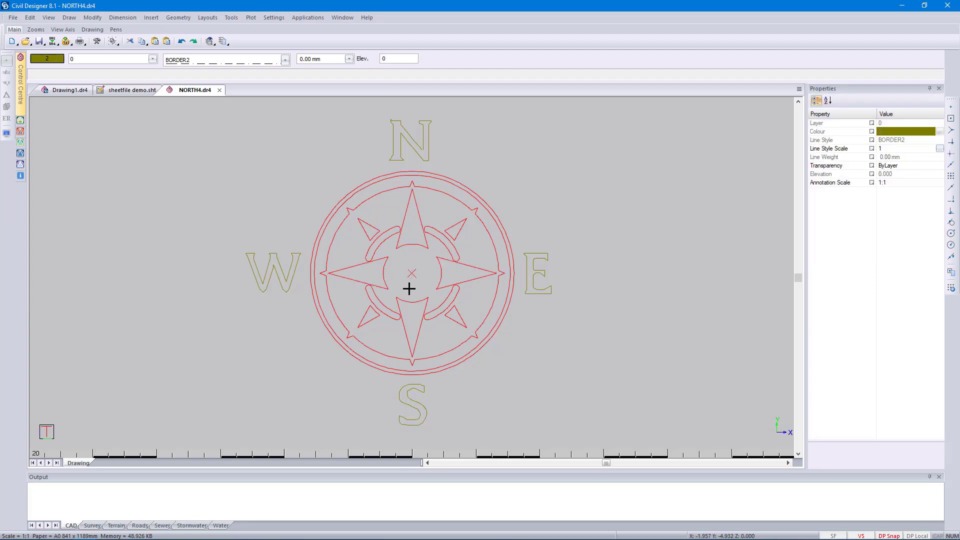
click(399, 302)
key(Escape)
Step: Save the north point drawing as NORTH.dr4 in the Desktop's Sheetfile Demo folder and close it
click(16, 17)
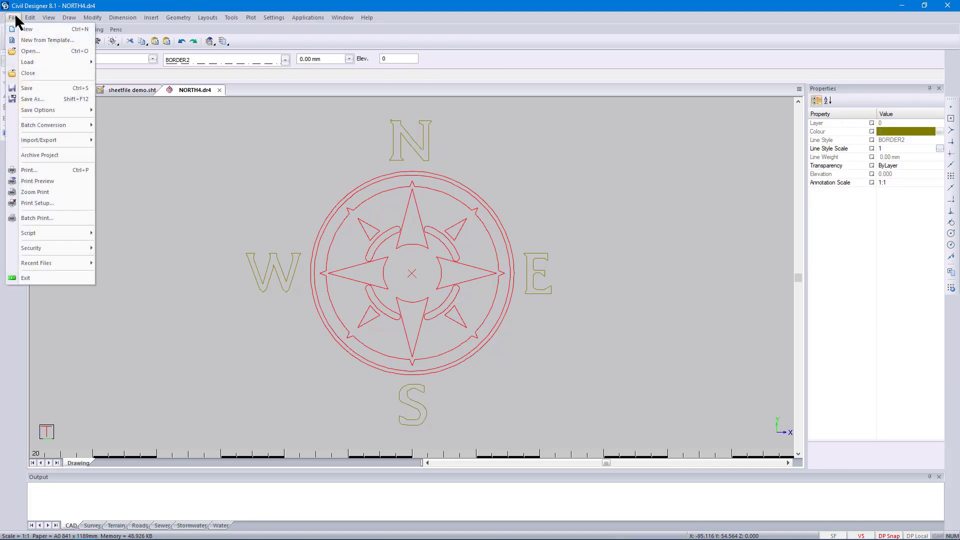
click(43, 99)
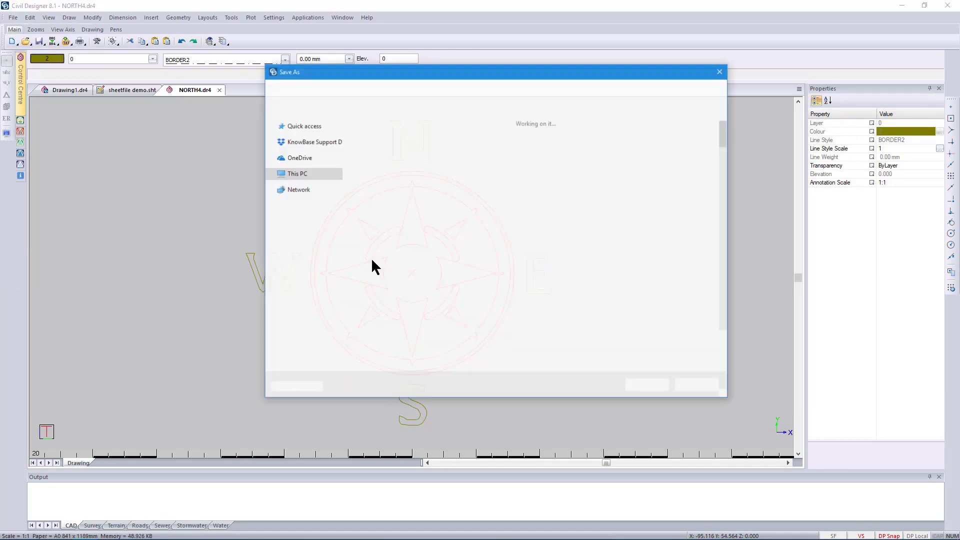
click(302, 133)
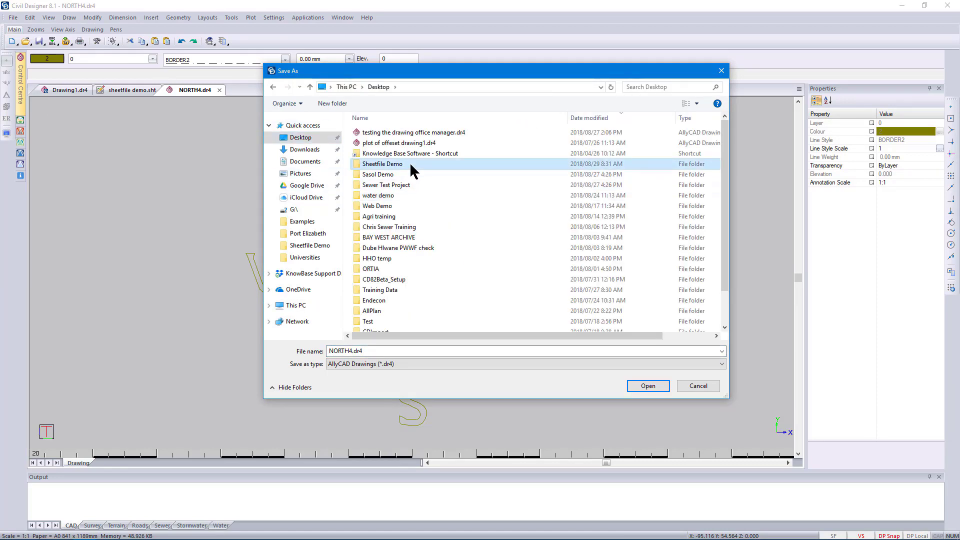
double_click(409, 164)
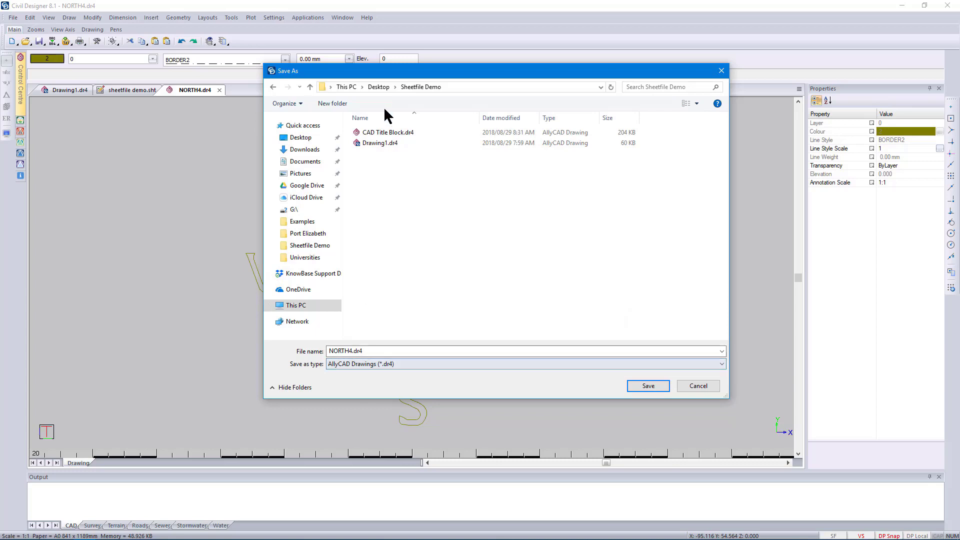
double_click(350, 351)
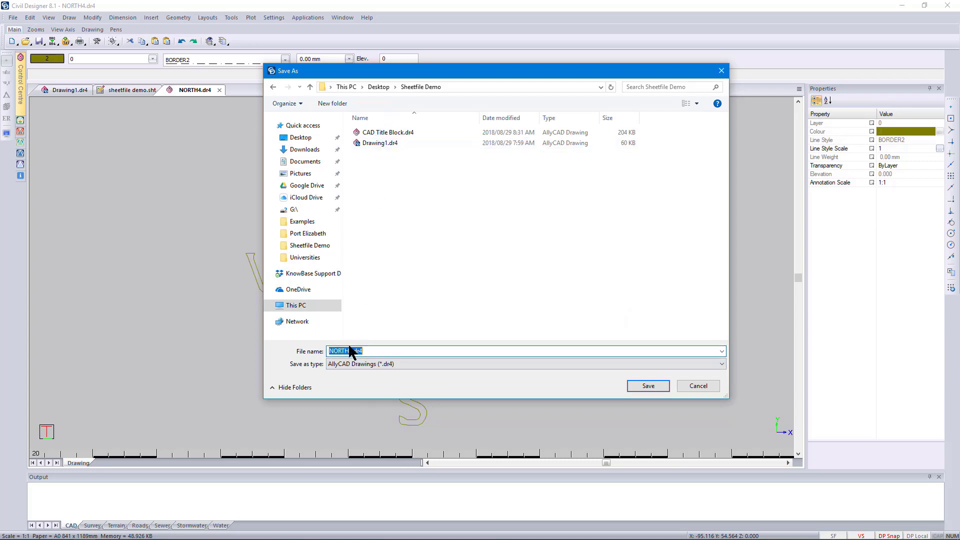
click(351, 348)
click(649, 386)
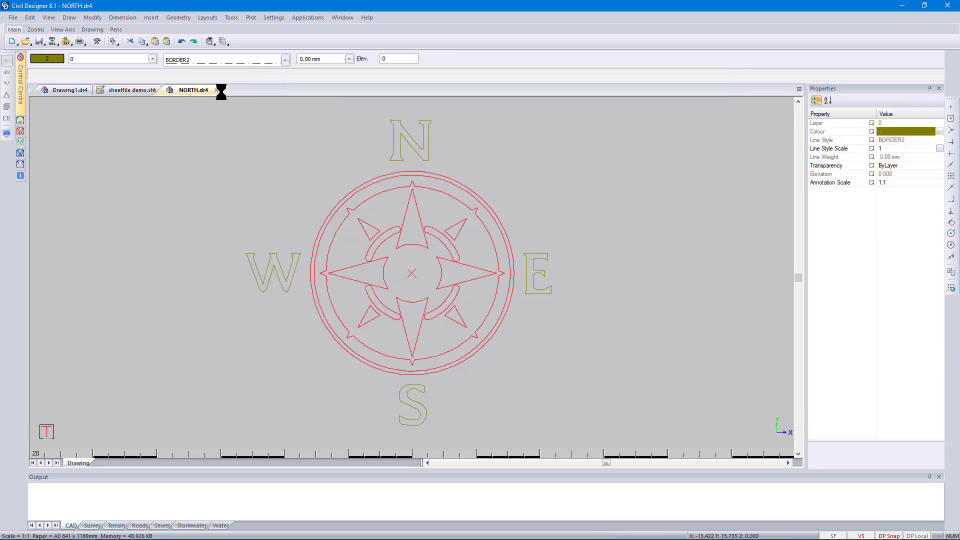
click(217, 90)
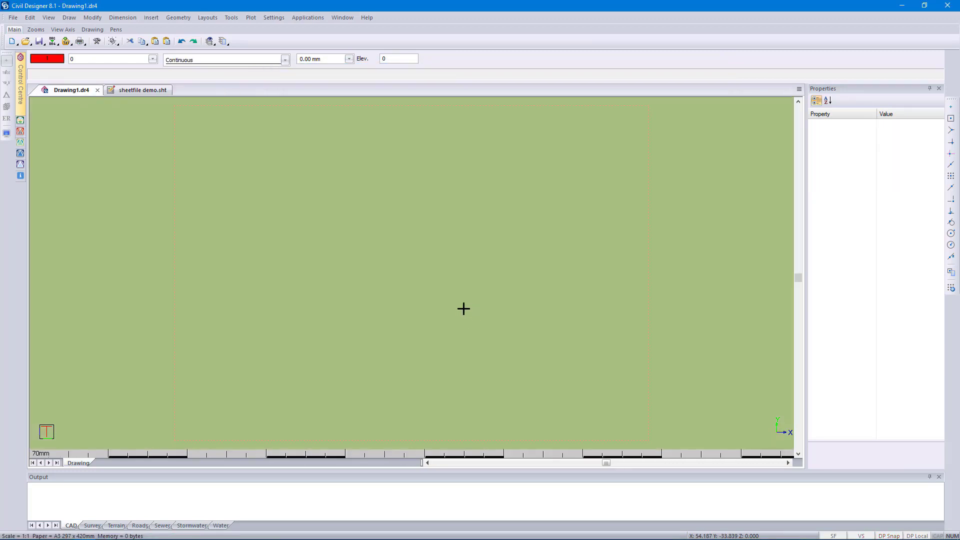
Step: Load NORTH.dr4 into sheetfile demo.sht near the upper-right corner of the plan region, at about X 1039, Y 728
click(145, 90)
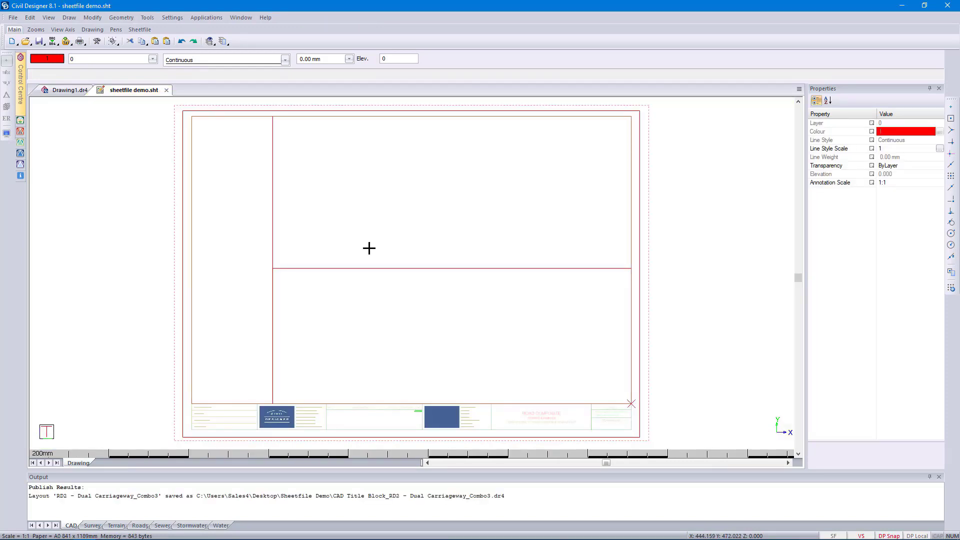
click(69, 18)
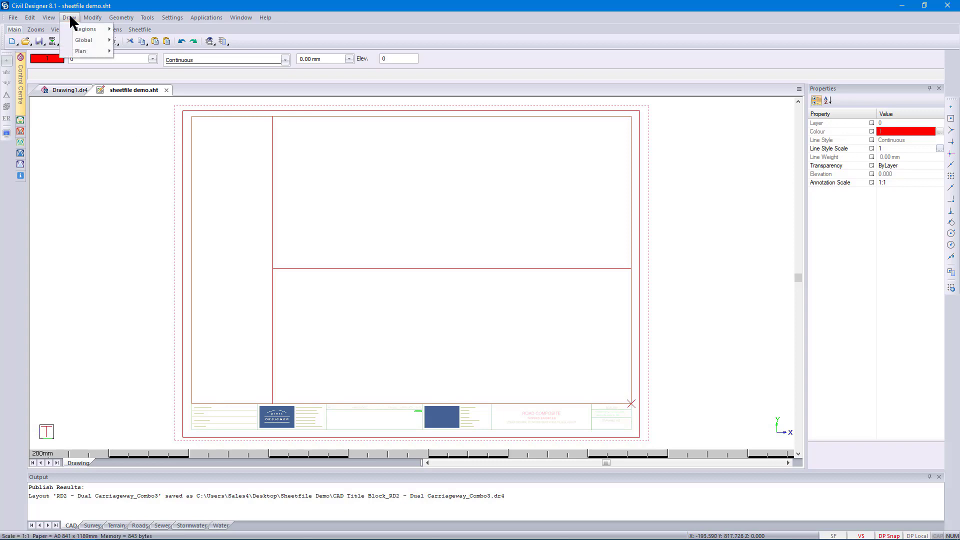
click(228, 7)
click(13, 19)
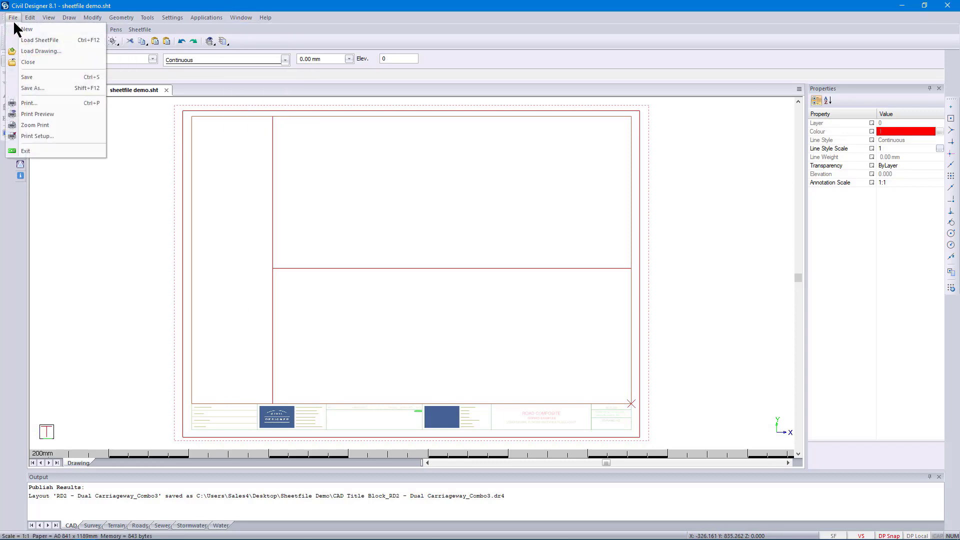
click(30, 51)
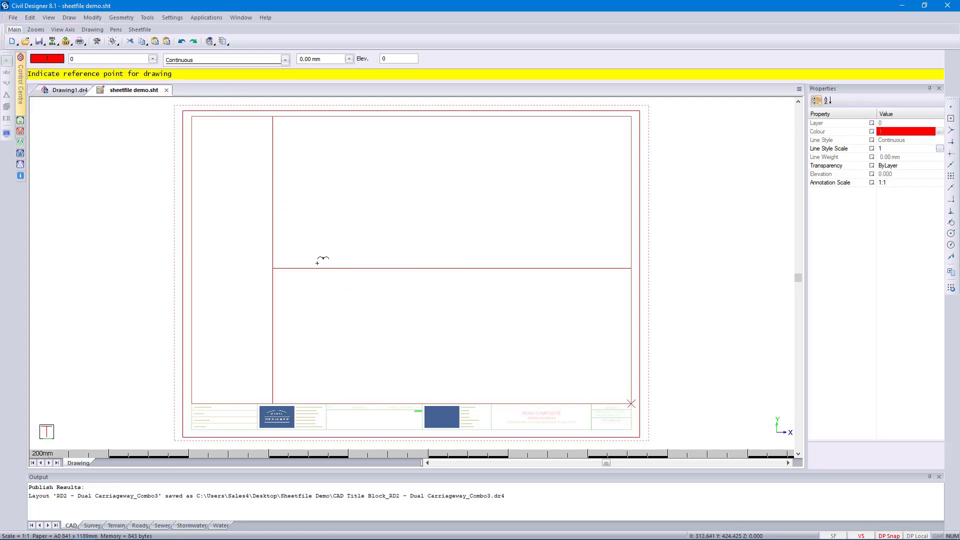
click(598, 146)
click(389, 153)
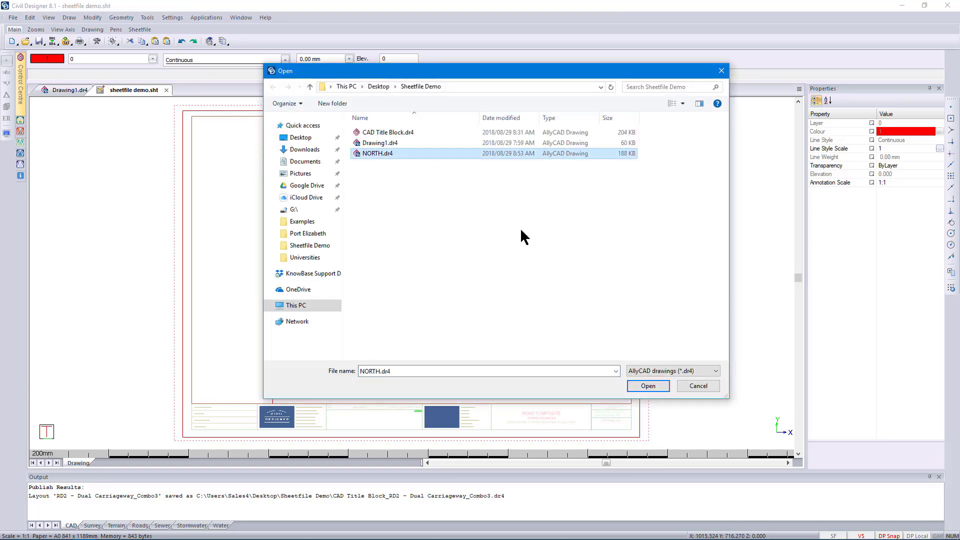
click(650, 386)
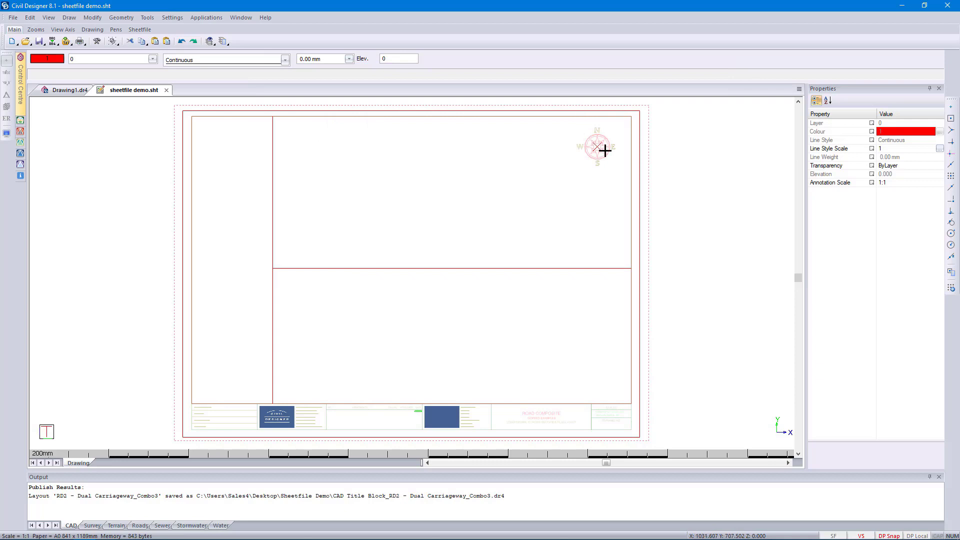
Step: Move the north point closer to the plan region's upper-right corner, to about X 1070, Y 748
scroll(623, 139, up, 4)
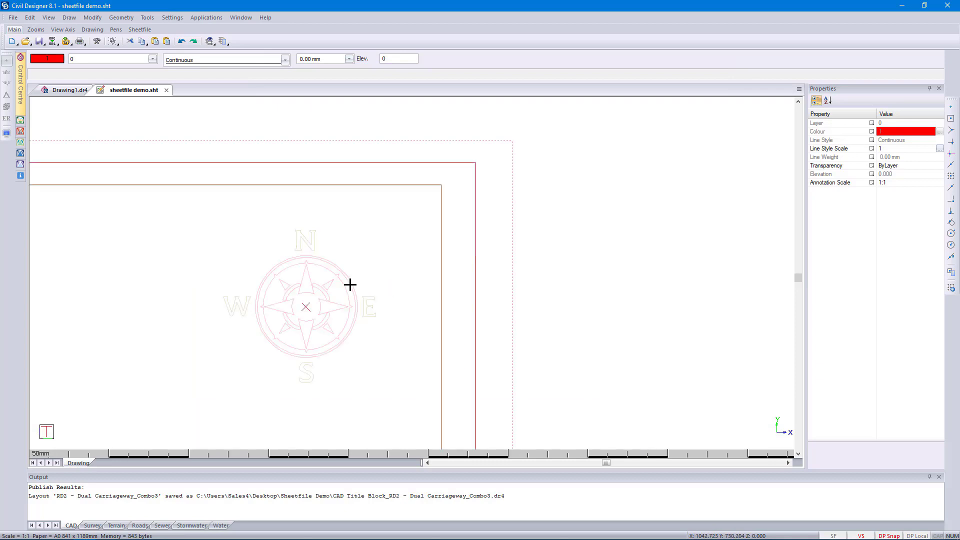
click(350, 284)
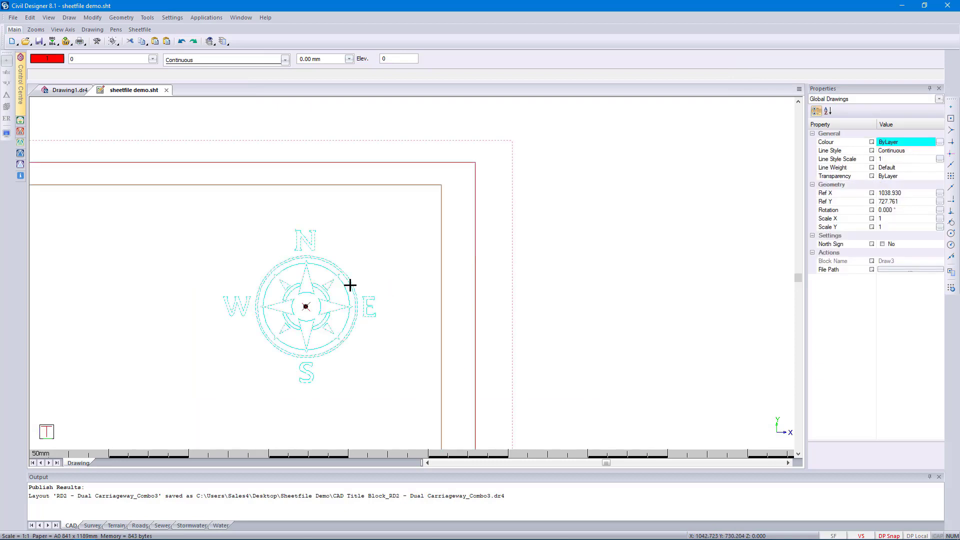
click(305, 307)
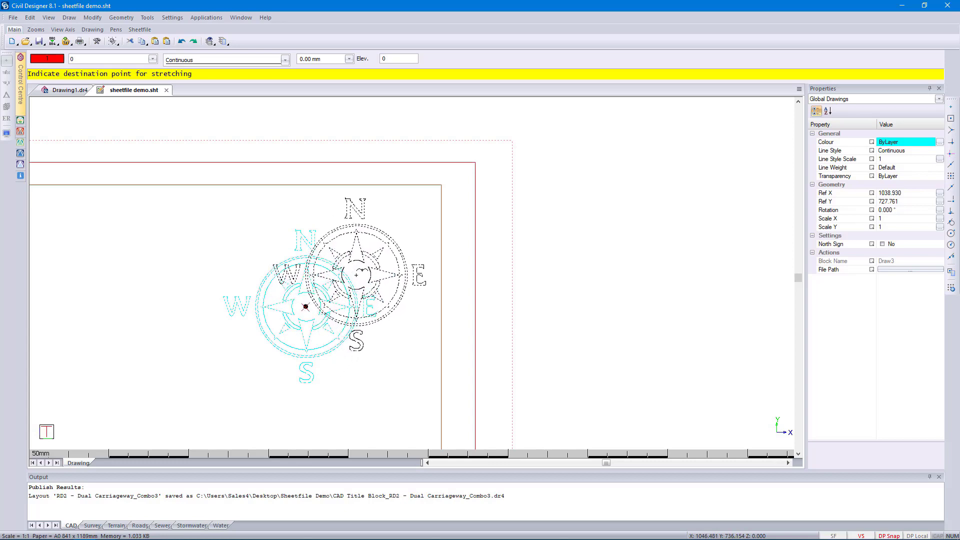
click(356, 275)
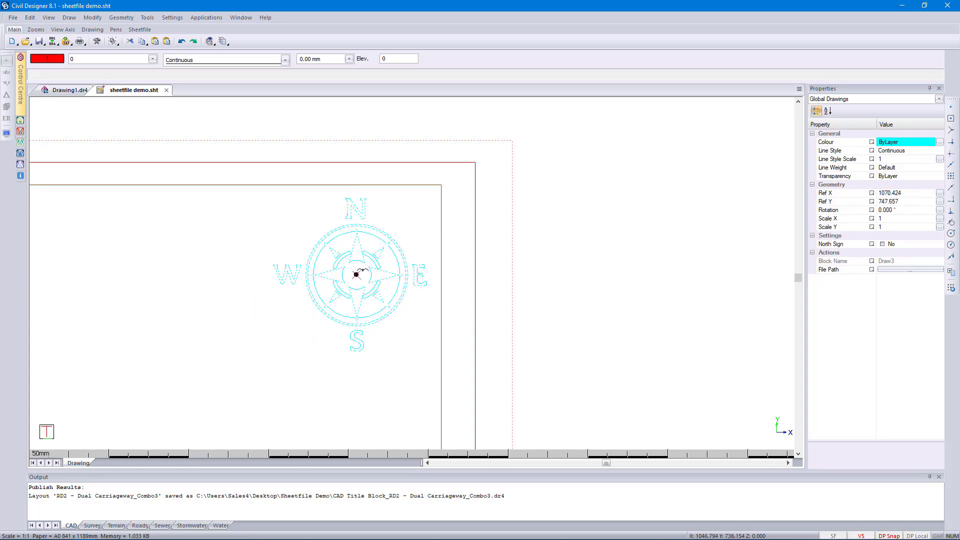
Step: Set the loaded north point's North Sign option to Yes and clear the selection
click(882, 244)
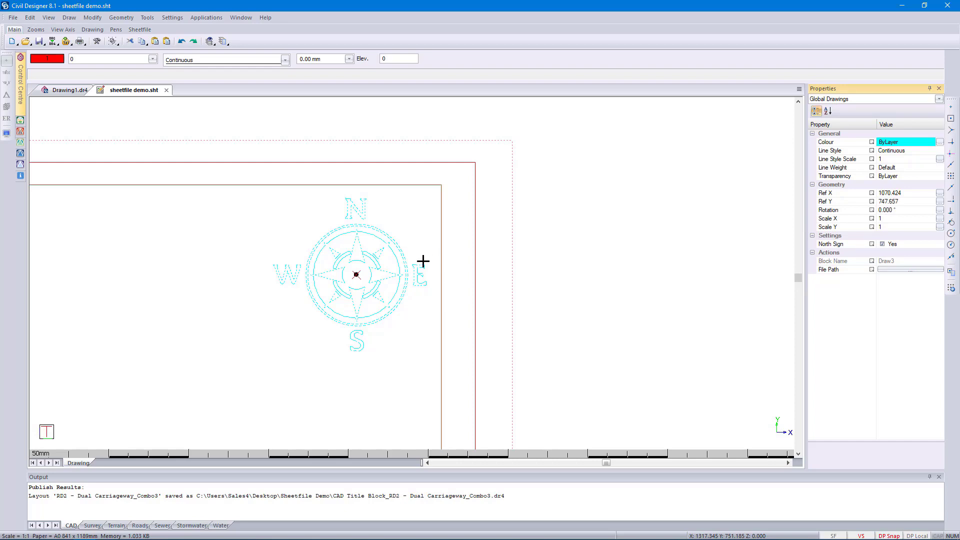
scroll(412, 273, down, 3)
key(Escape)
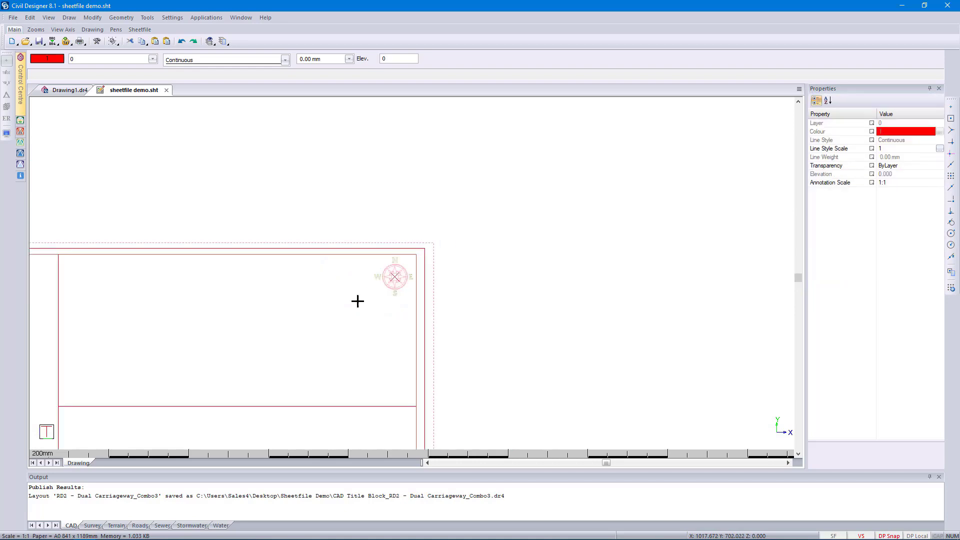
scroll(357, 301, down, 2)
scroll(357, 301, up, 2)
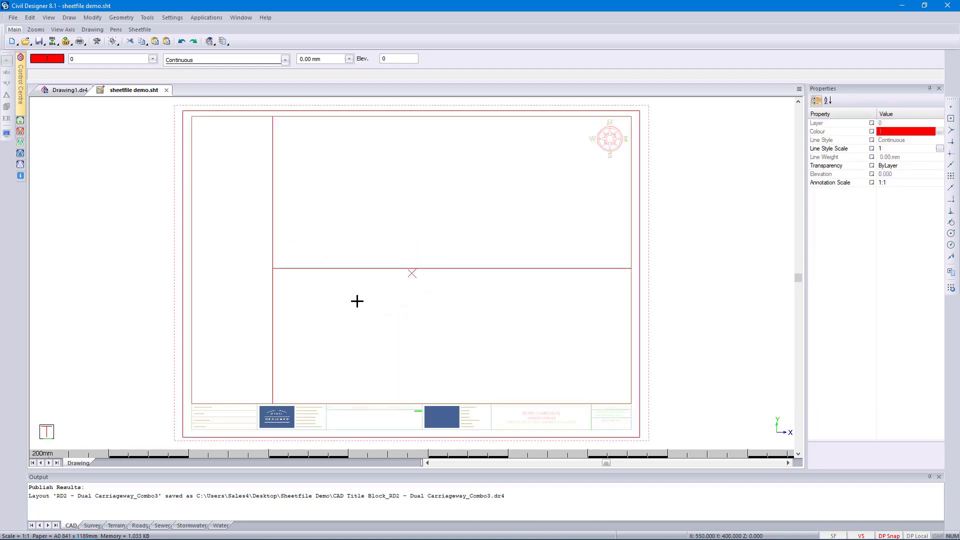
Step: Place a geometry cross on the title block's left edge midway down the DRAWING CHECKED row, using a 0.5 ratio jump between two points
scroll(357, 301, up, 3)
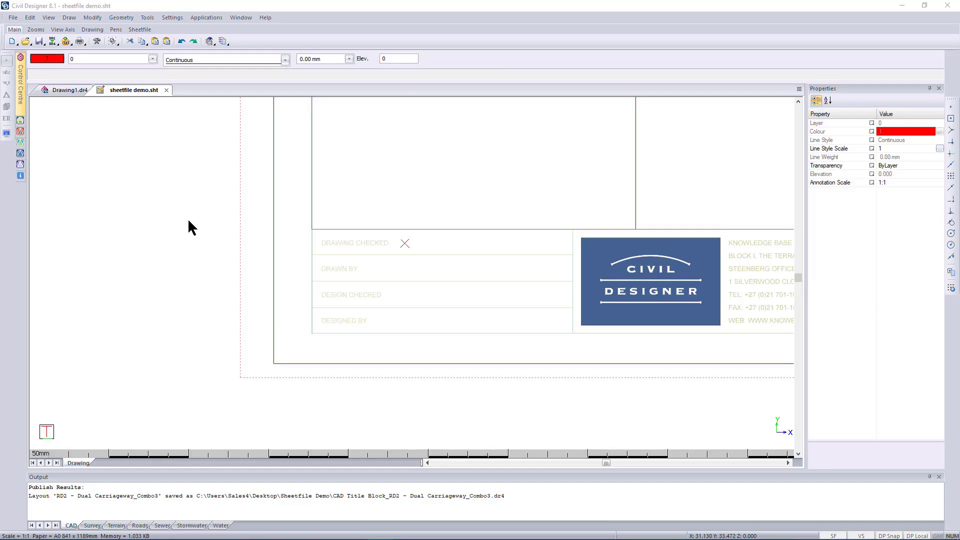
click(206, 207)
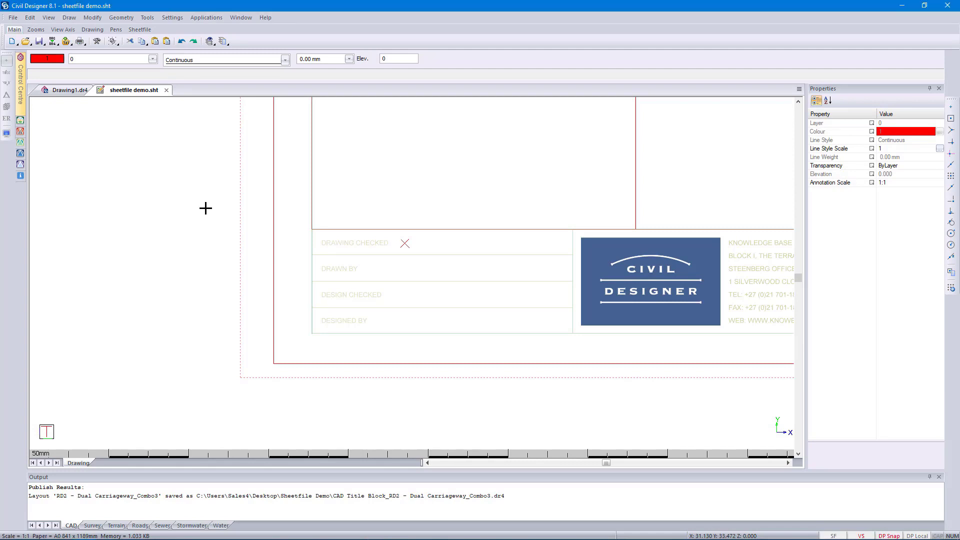
scroll(206, 208, down, 3)
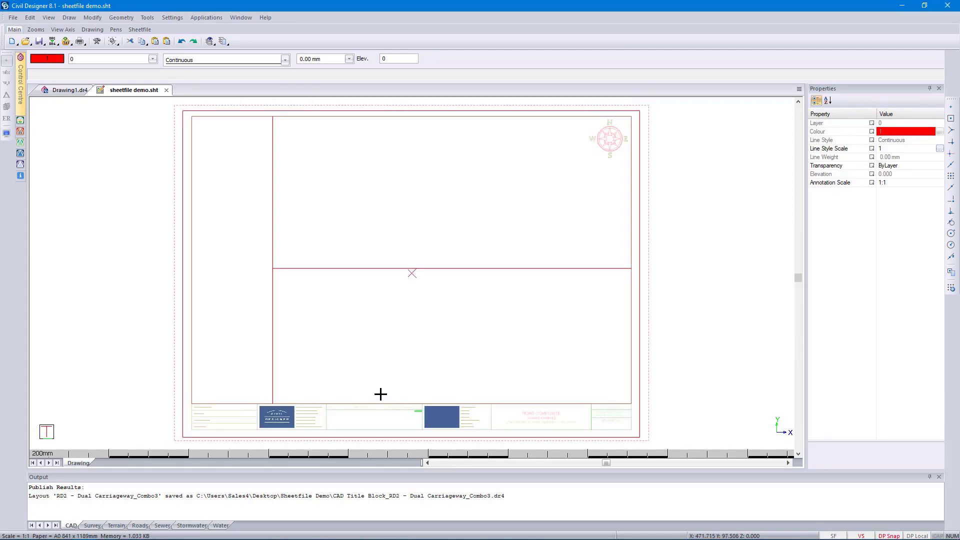
scroll(360, 383, up, 2)
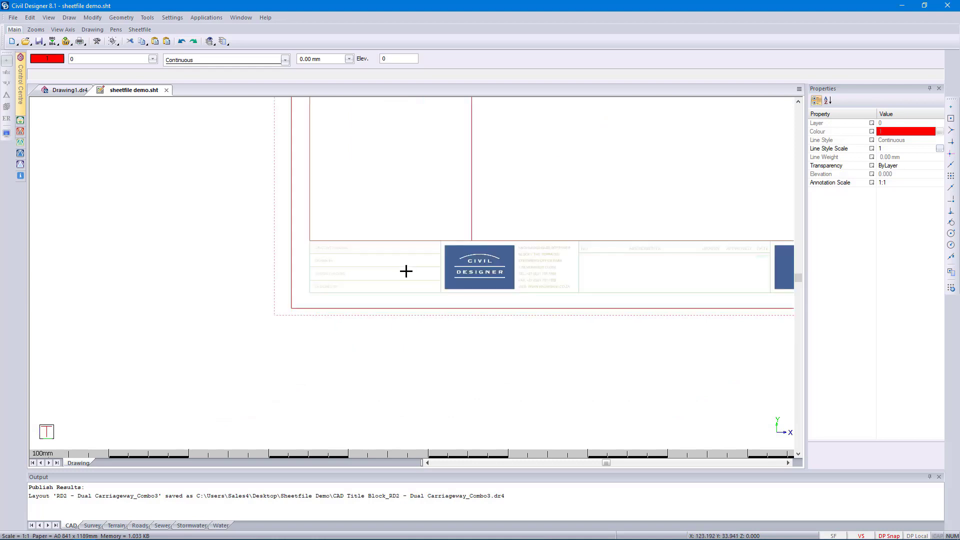
scroll(406, 271, up, 5)
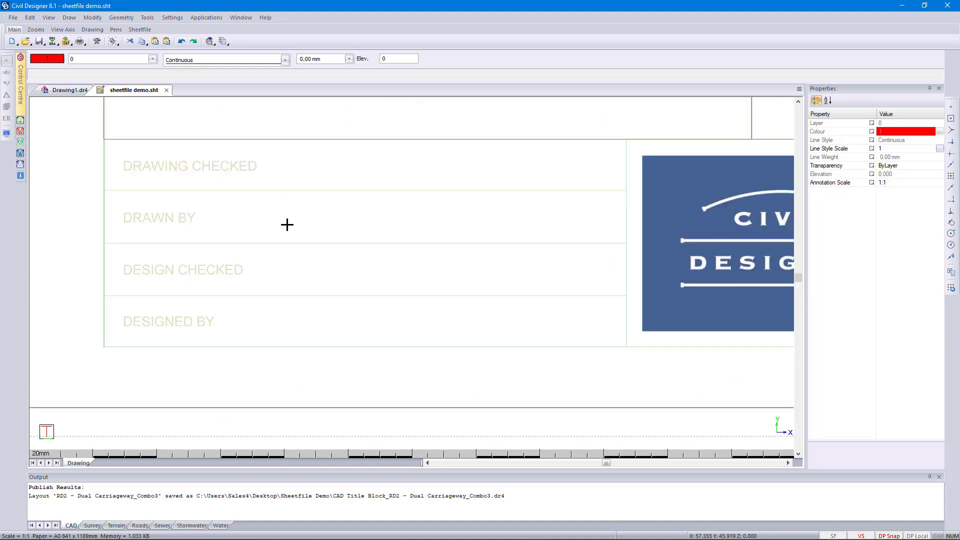
click(122, 20)
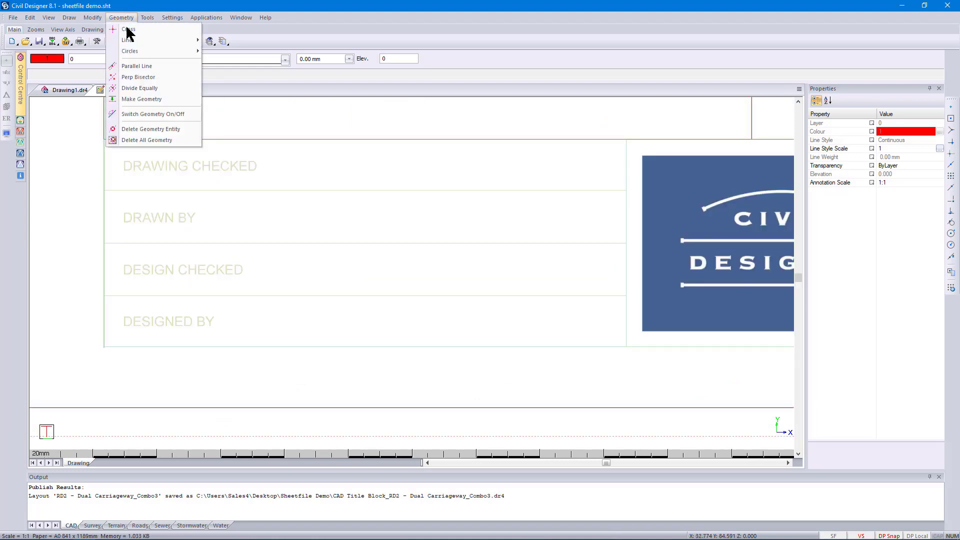
click(131, 30)
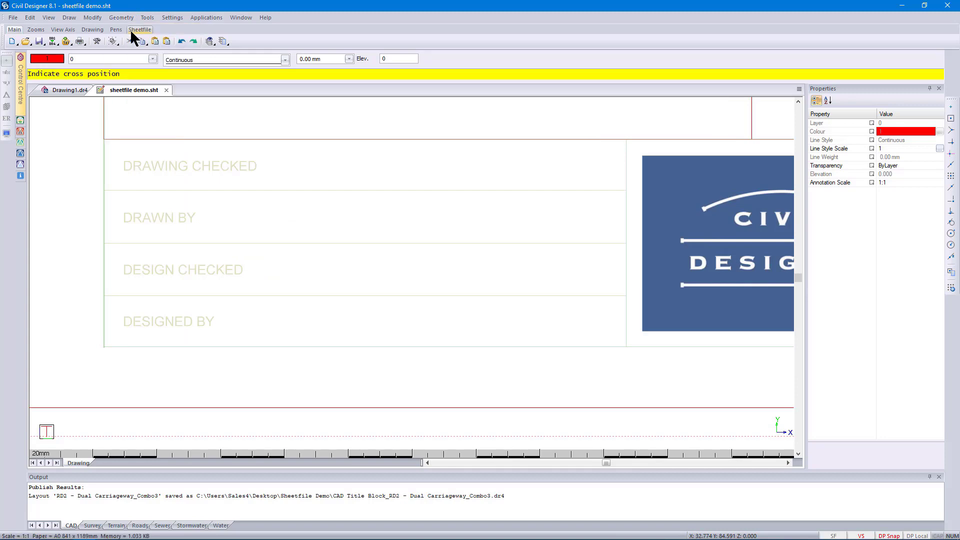
key(r)
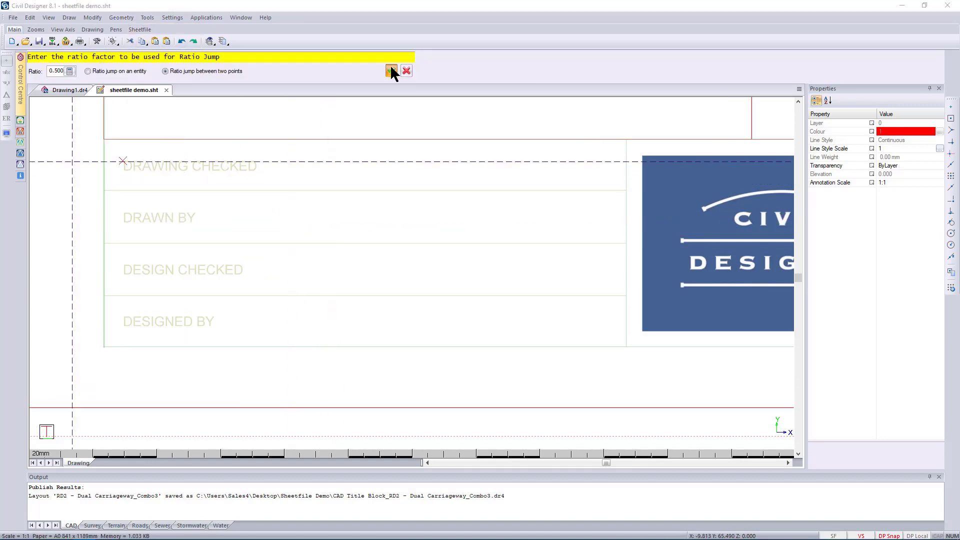
click(390, 69)
click(103, 139)
click(100, 189)
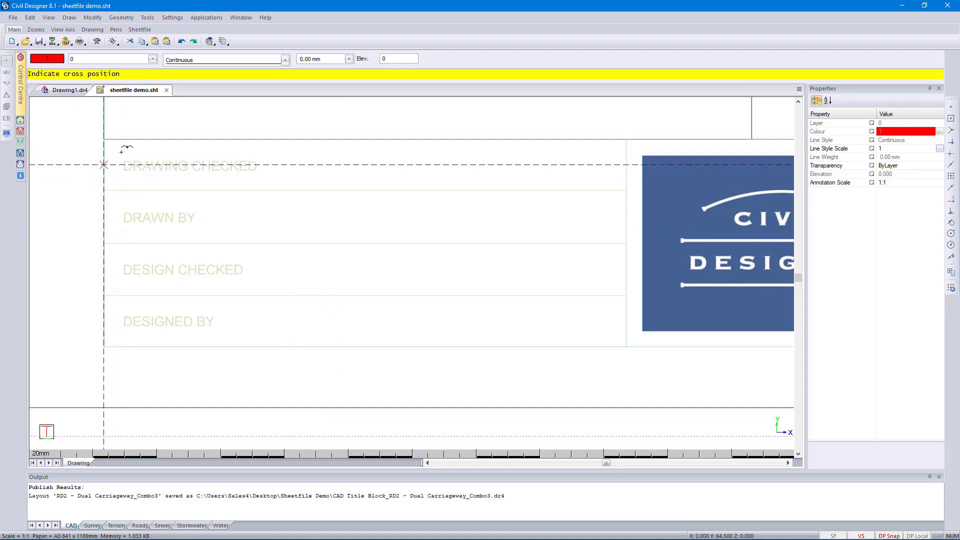
Step: Place a geometry cross above and right of the DRAWING CHECKED label, and another at the left-edge midpoint of the DRAWN BY row using a 0.5 ratio
click(290, 127)
key(r)
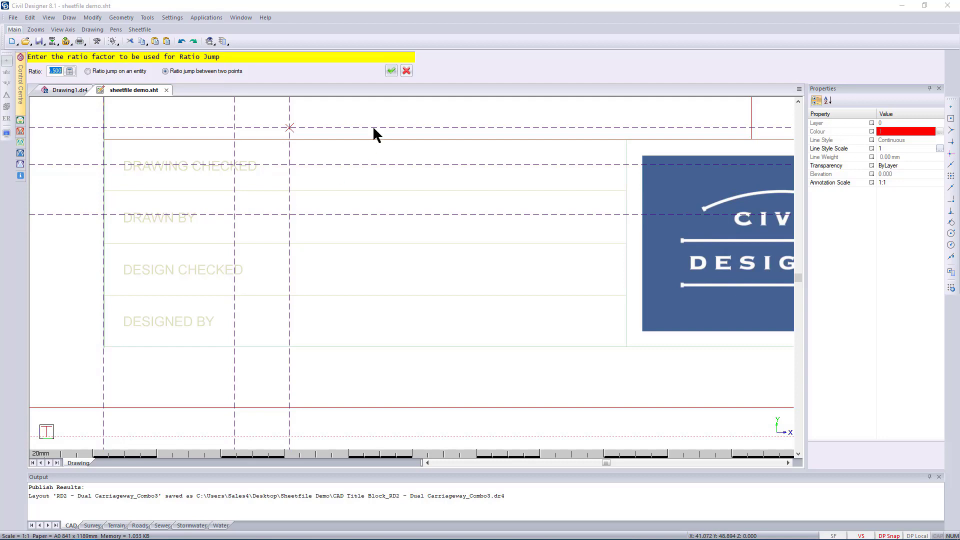
click(391, 71)
click(104, 190)
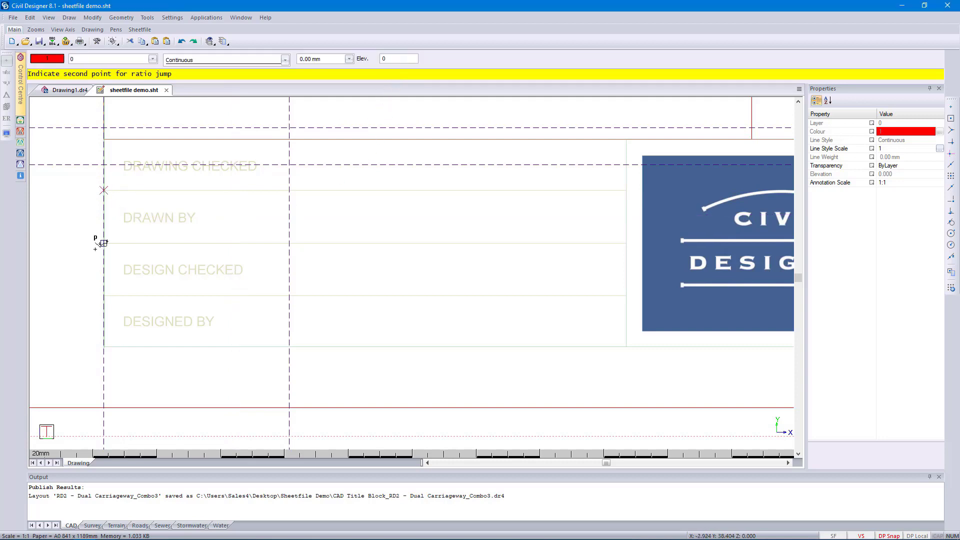
click(102, 243)
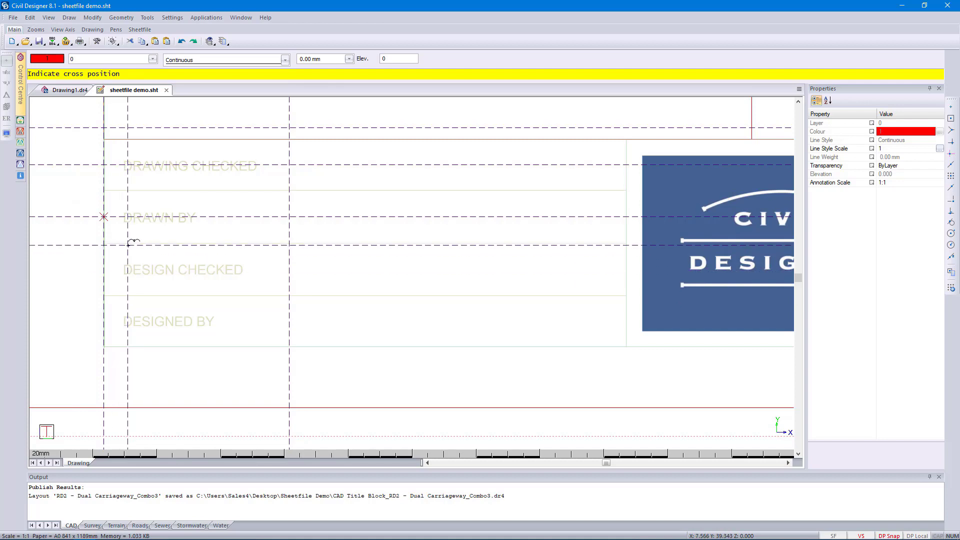
Step: Place a geometry cross at the left-edge midpoint of the DESIGN CHECKED row using a 0.5 ratio jump
key(r)
key(Return)
click(106, 243)
click(103, 296)
Step: Place a geometry cross at the left-edge midpoint of the DESIGNED BY row using a ratio jump between the row's corners
click(135, 289)
key(Return)
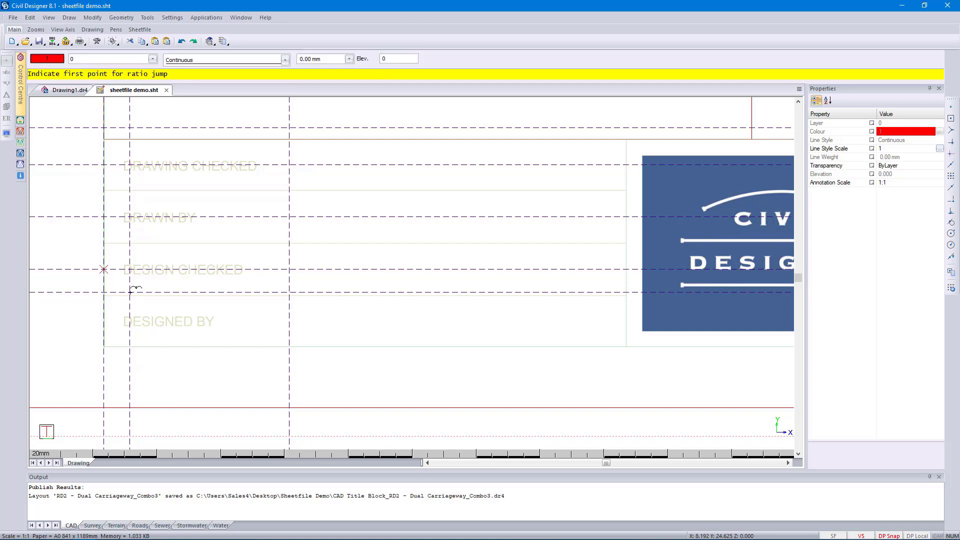
click(114, 295)
click(107, 345)
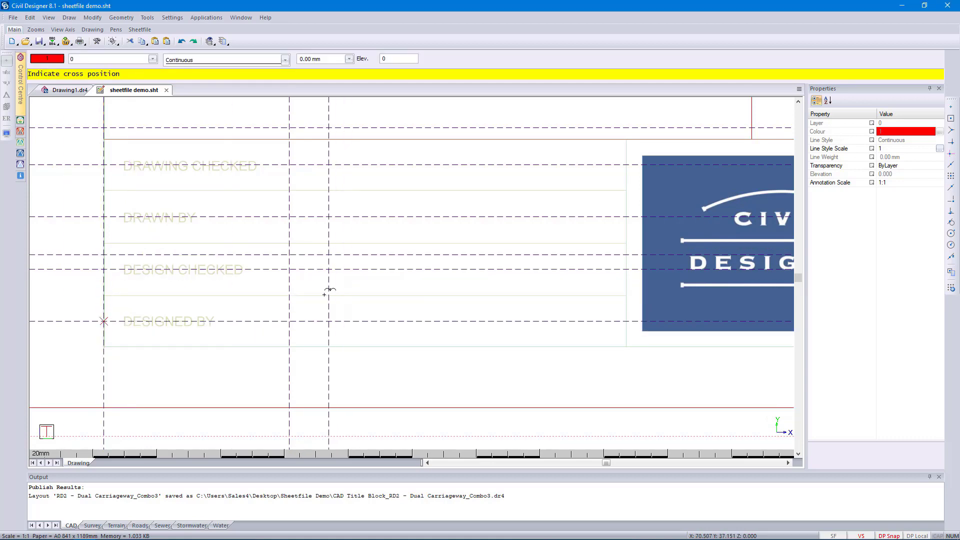
key(Escape)
Step: Add the global text "<Who will check this Drawing>" at the guide intersection in the DRAWING CHECKED row
click(121, 17)
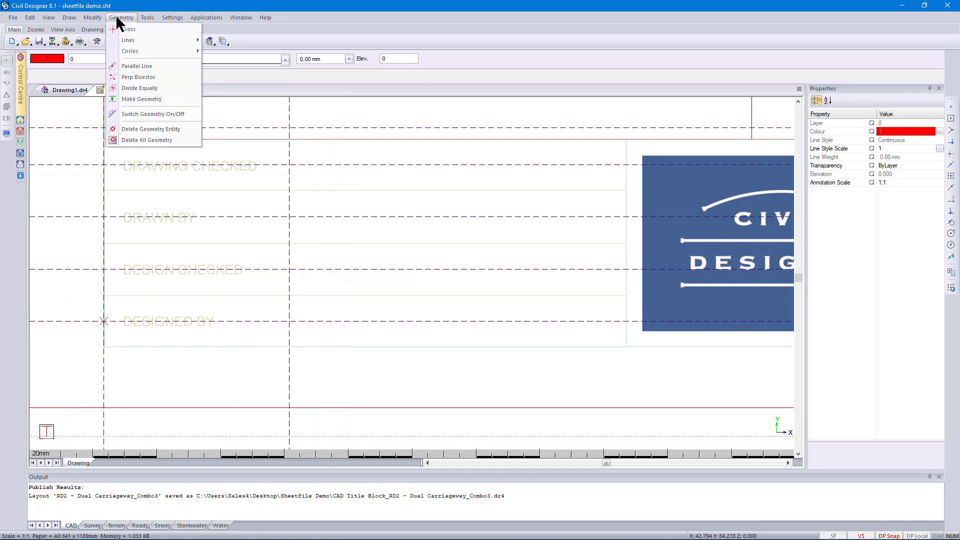
mouse_move(69, 18)
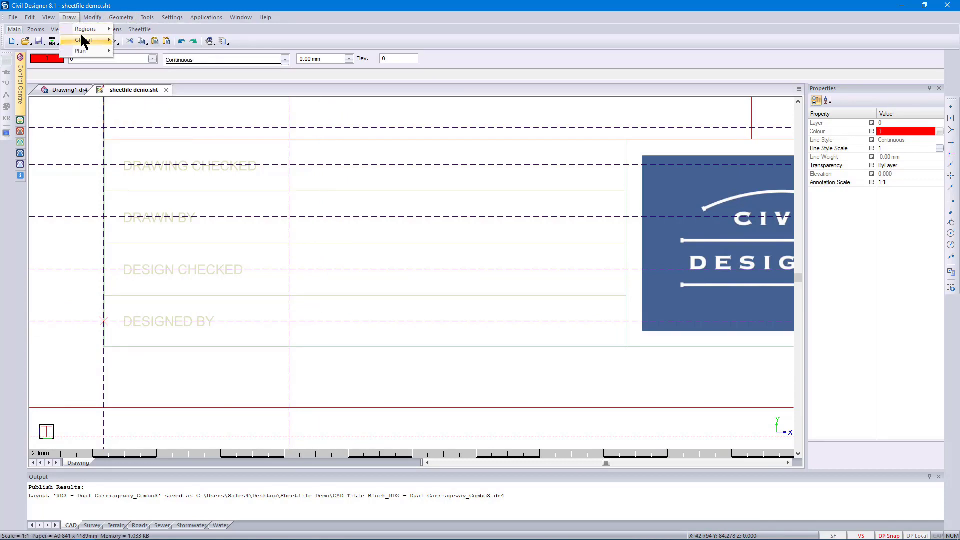
mouse_move(84, 40)
click(145, 50)
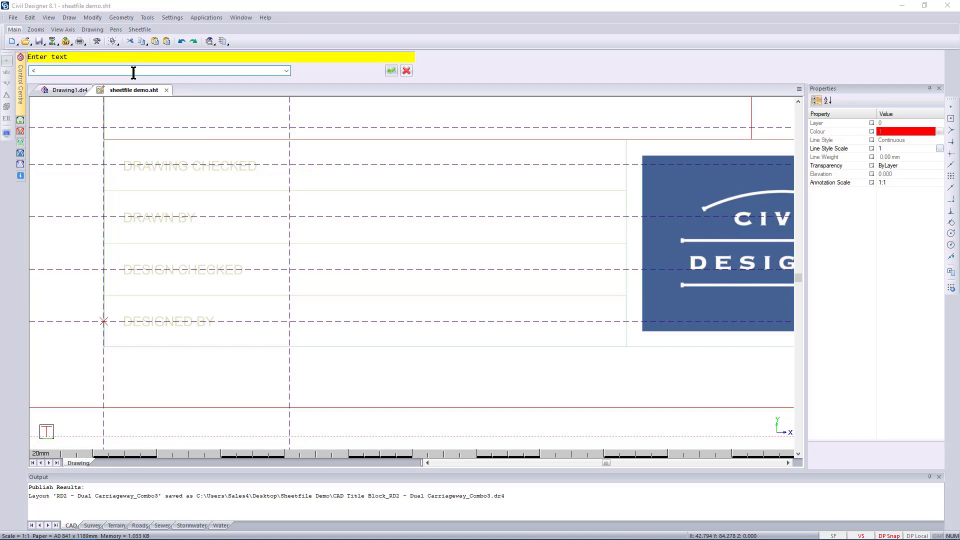
text(<Who will check this Drawing>)
click(389, 70)
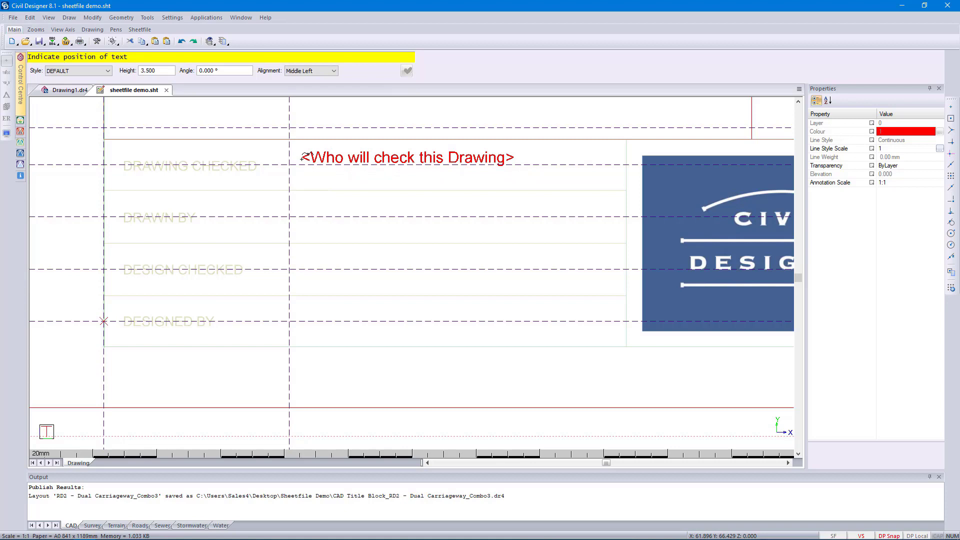
click(303, 156)
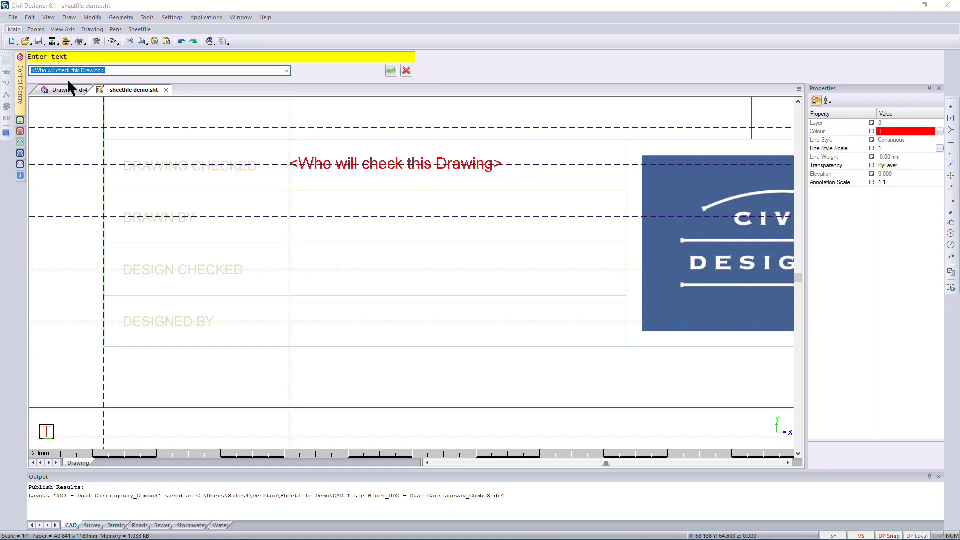
Step: Add the text "<Who drew this drawing>" at the guide intersection in the DRAWN BY row
key(BackSpace)
text(<Who d)
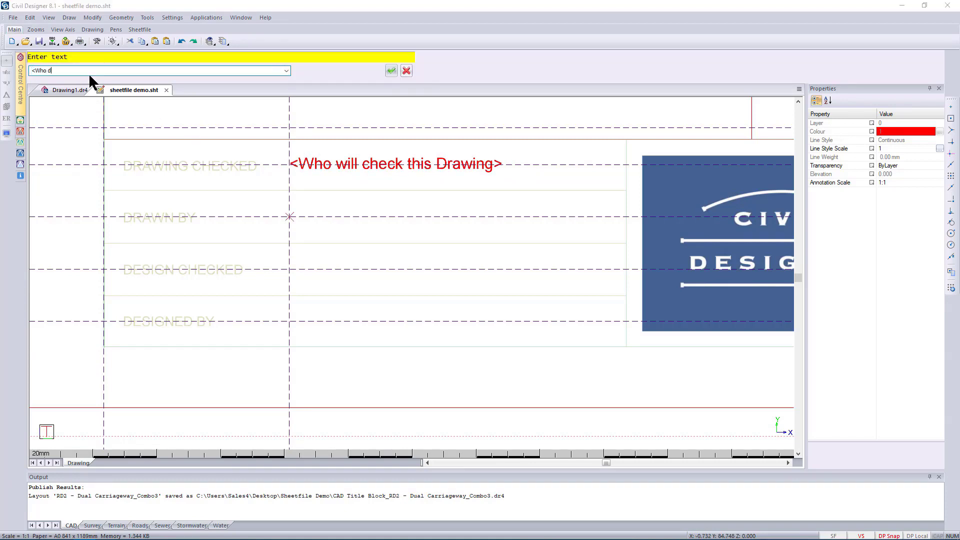
text(rew this drawing>)
click(391, 70)
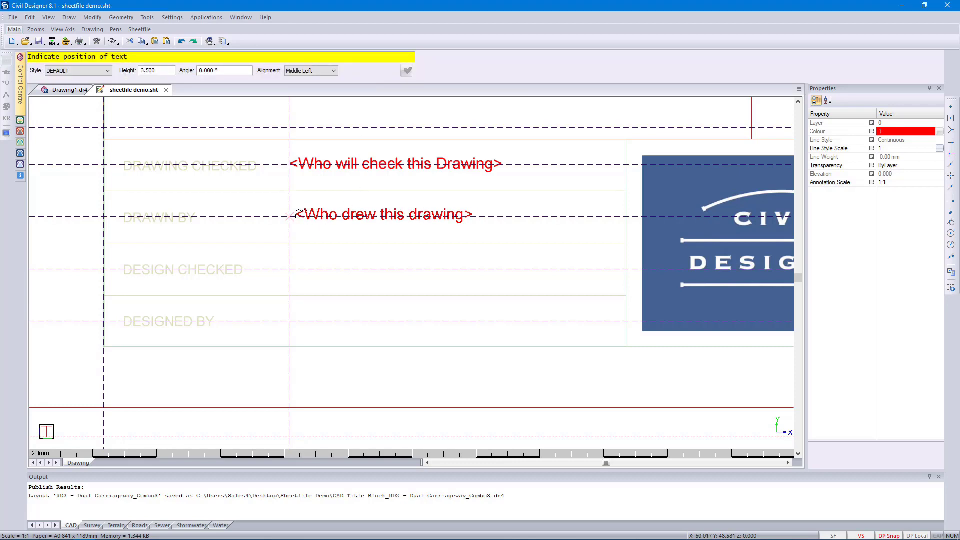
click(290, 216)
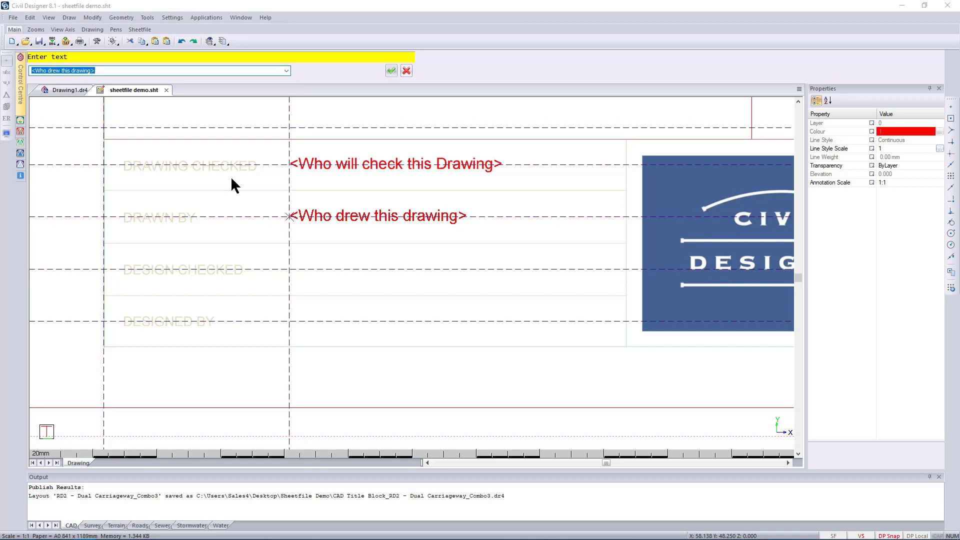
Step: Add the text "<Who checked this design>" at the guide intersection in the DESIGN CHECKED row
text(<Wh)
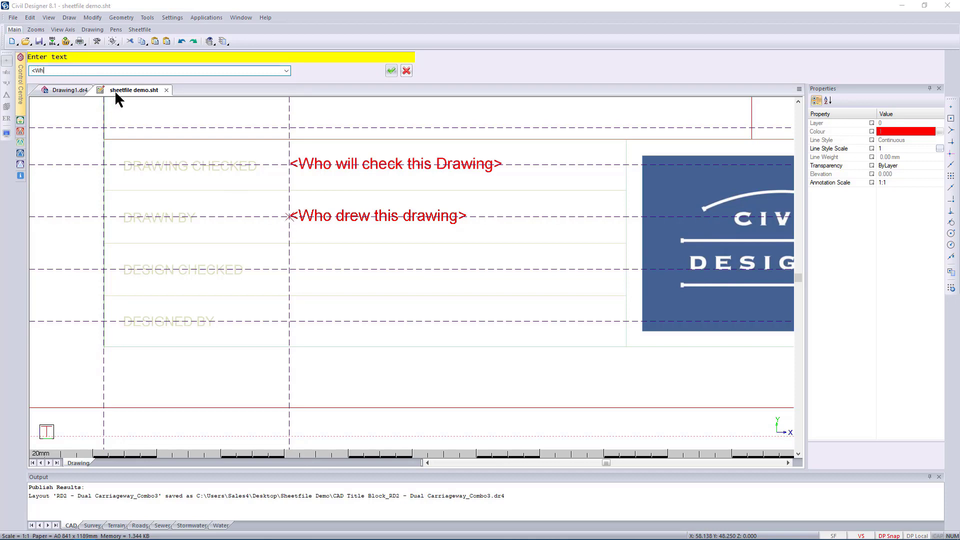
text(o checked this design>)
click(391, 72)
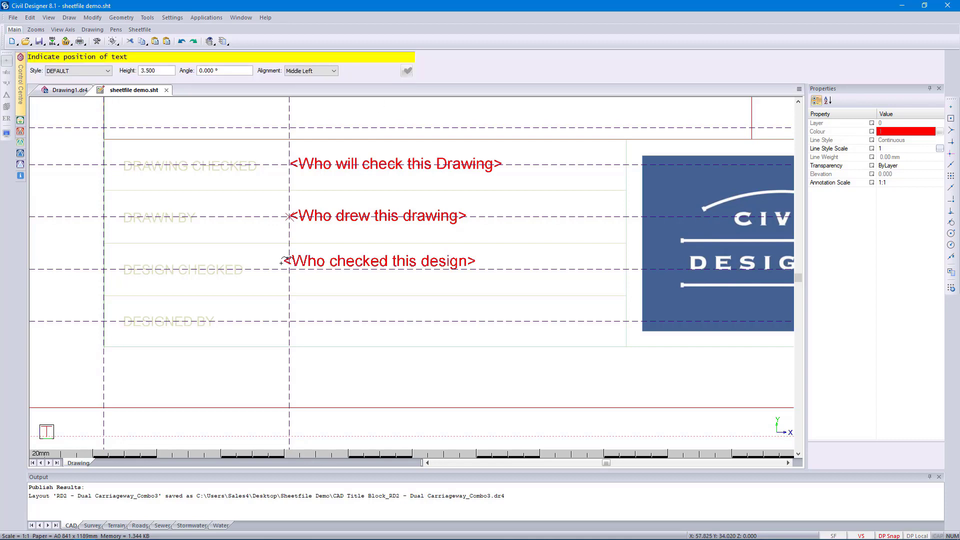
click(290, 269)
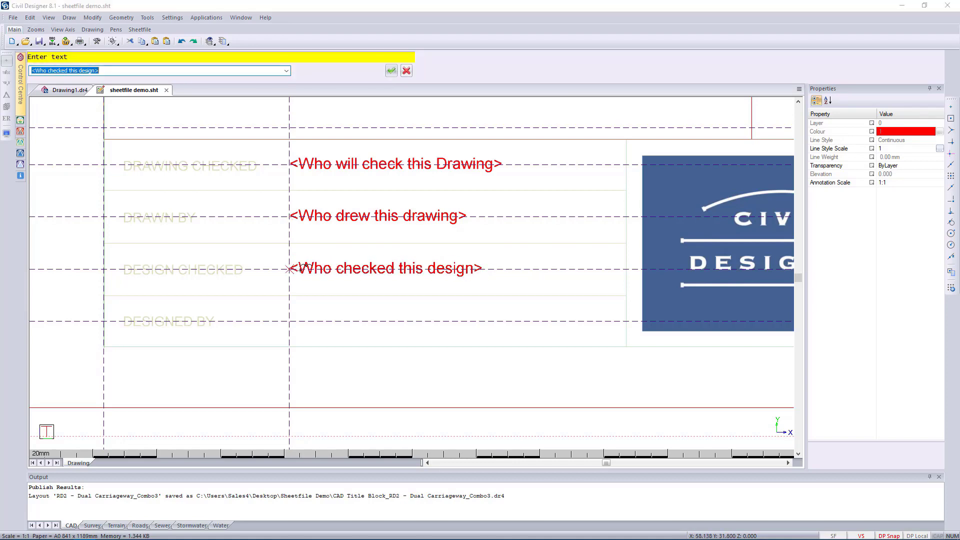
Step: Add the text "<Who is the designer>" at the guide intersection in the DESIGNED BY row and end the text command
text(<)
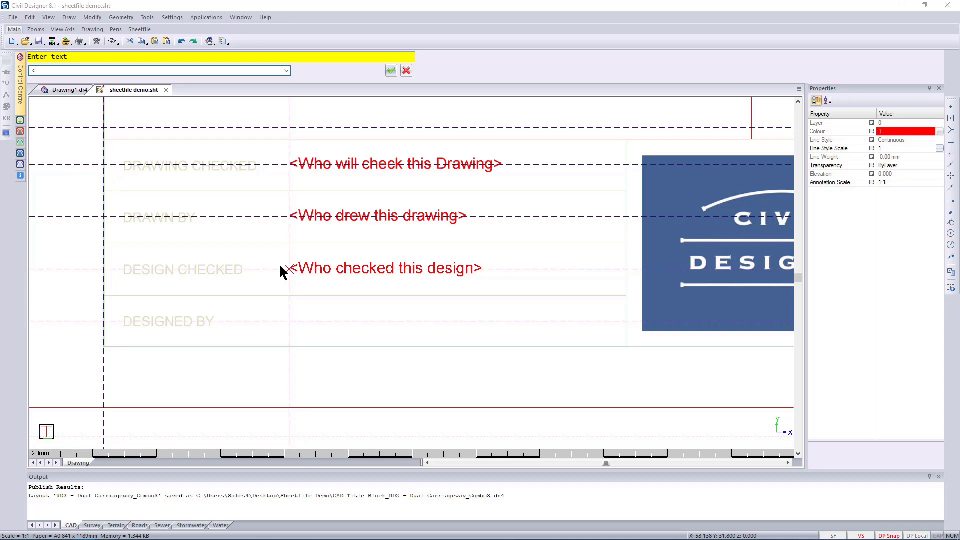
text(Who is the designer>)
click(392, 69)
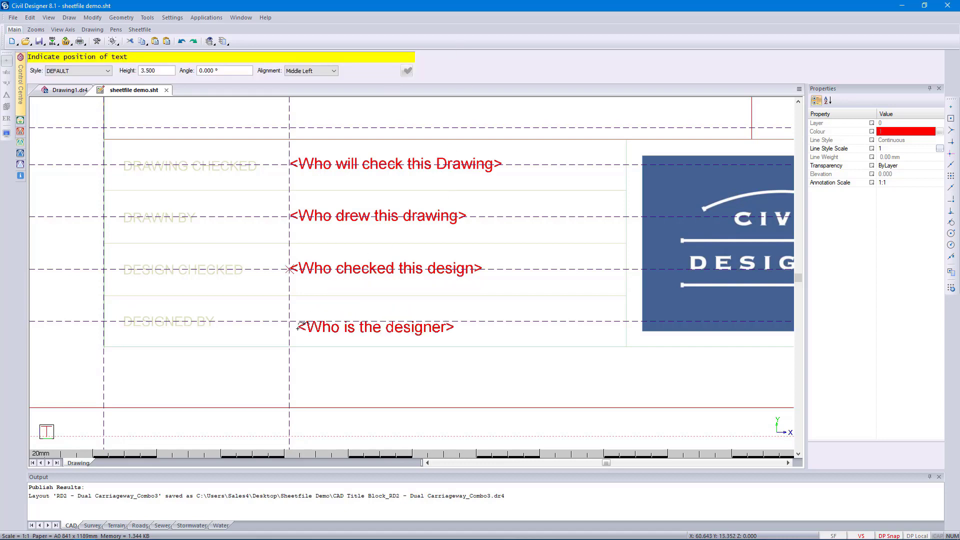
click(297, 325)
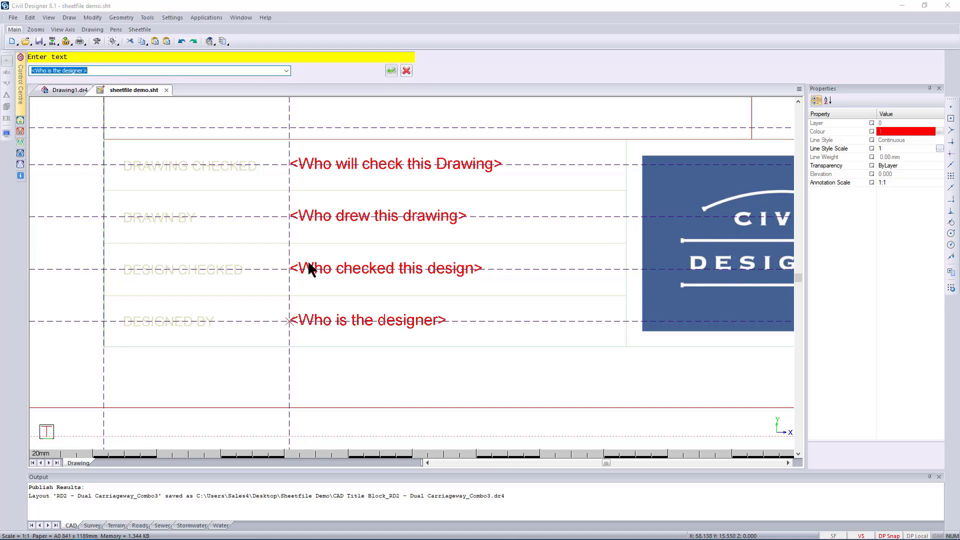
click(406, 70)
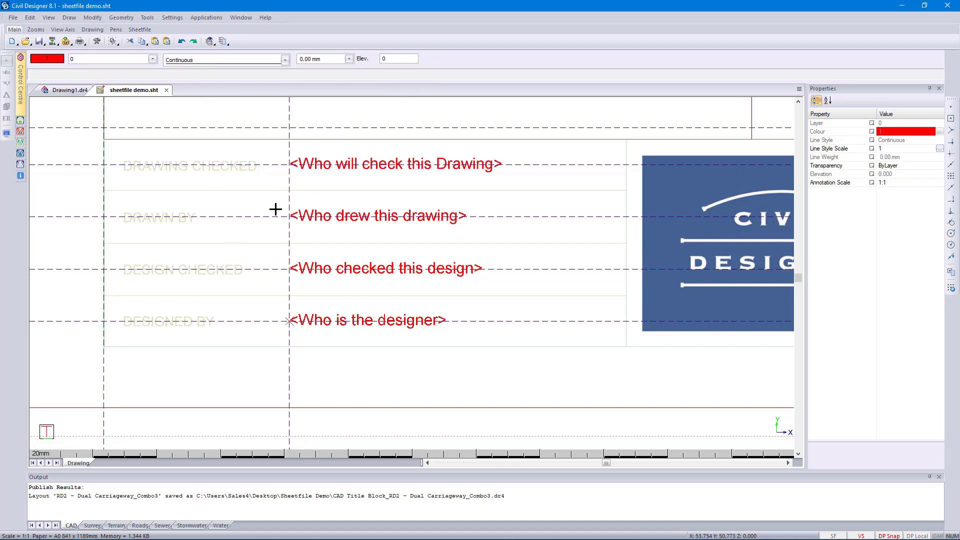
Step: Delete all the construction geometry from the sheet file
click(121, 18)
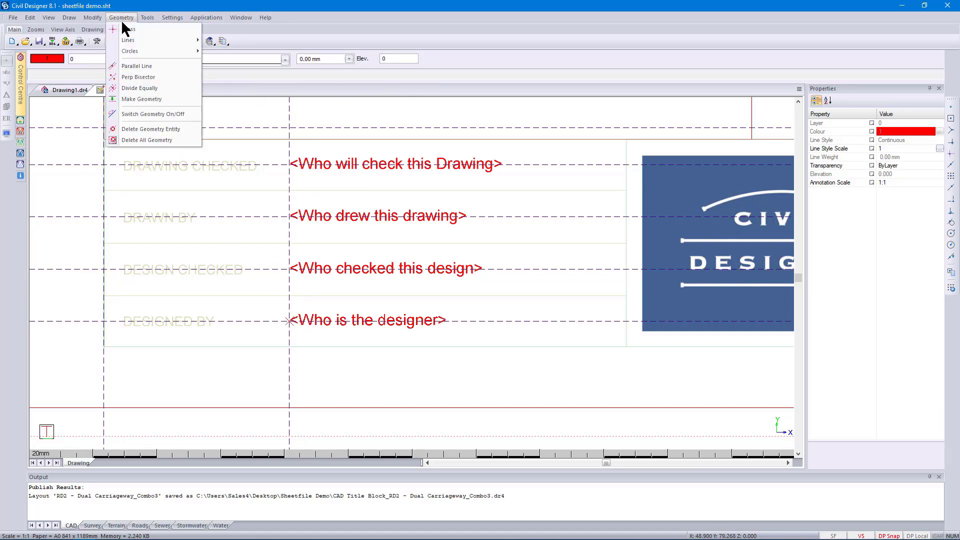
click(154, 139)
click(475, 295)
Step: Start a new global text entry using the predefined {DRAW_NAME} original drawing name field
scroll(450, 300, down, 2)
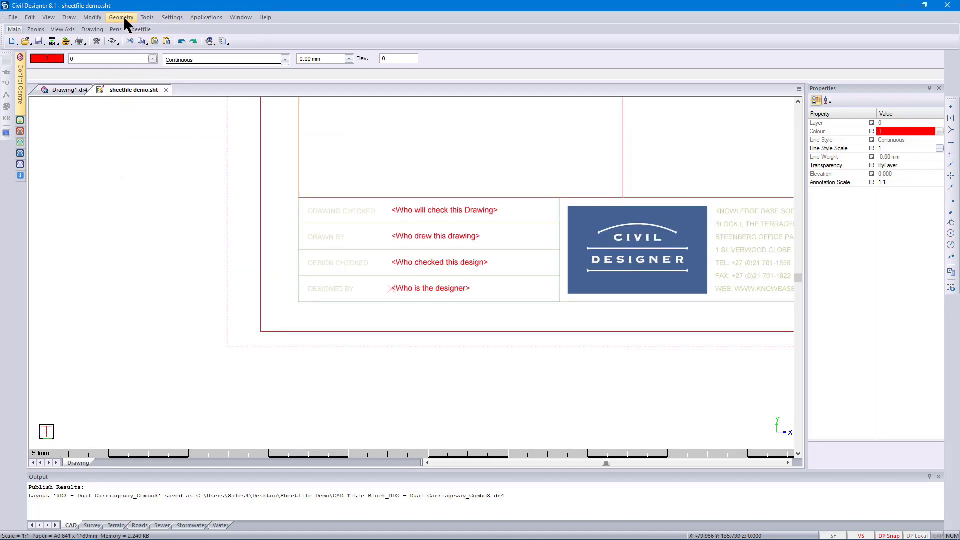
click(69, 18)
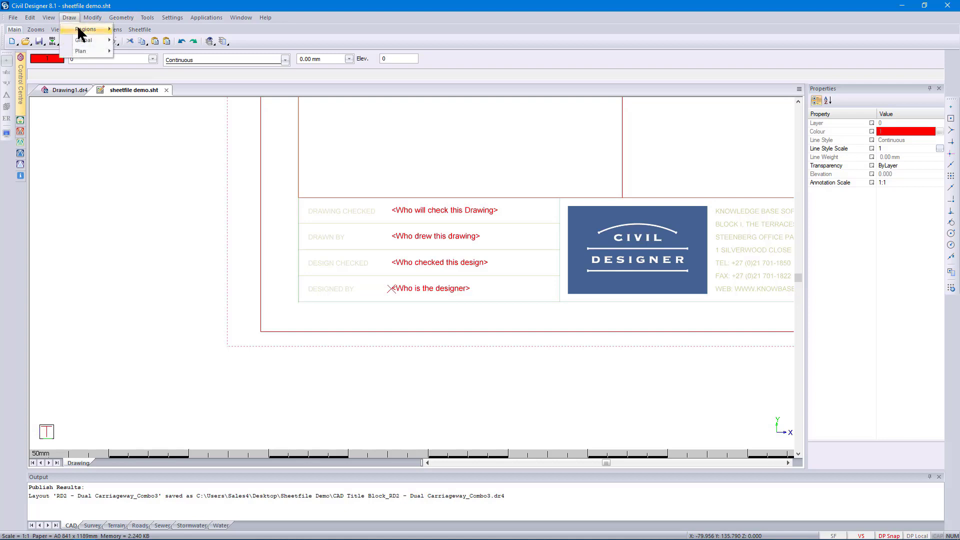
mouse_move(86, 40)
click(143, 49)
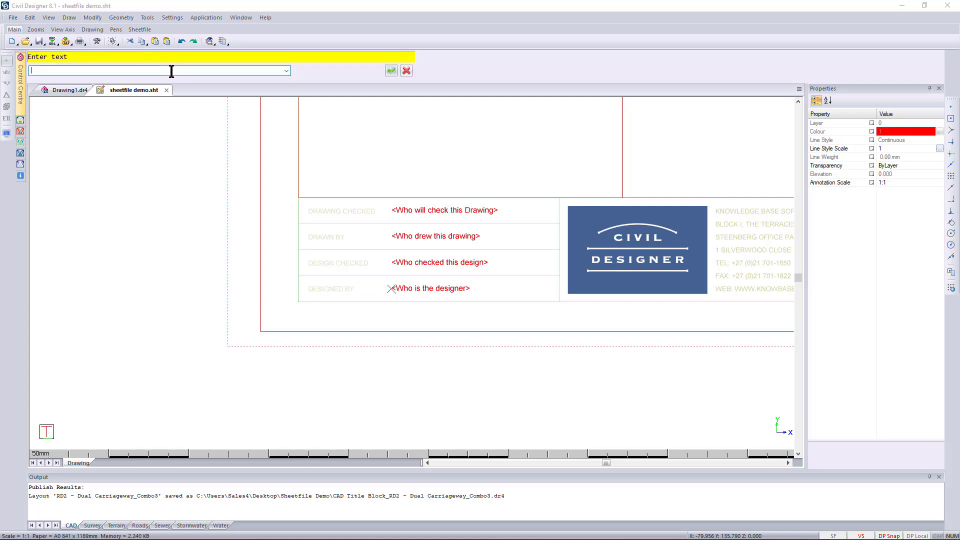
click(286, 71)
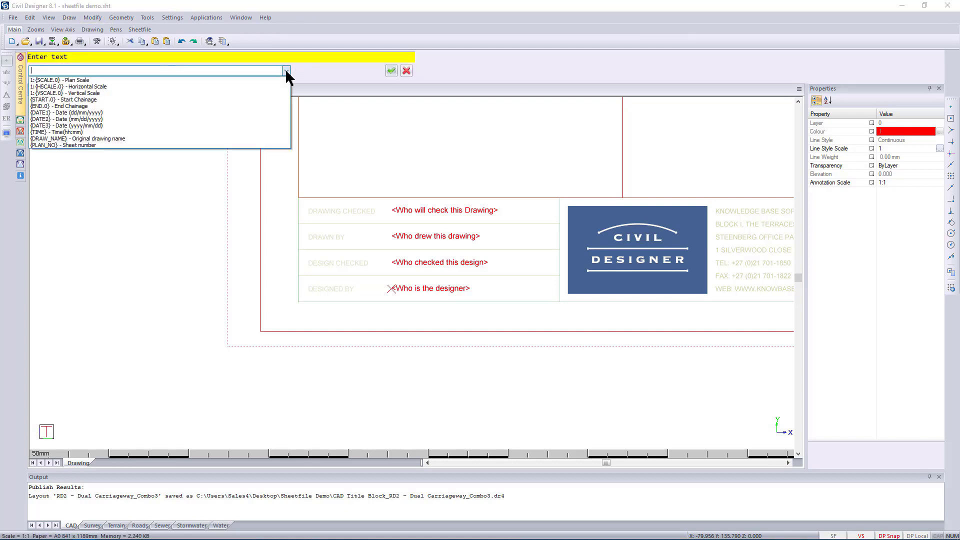
click(82, 138)
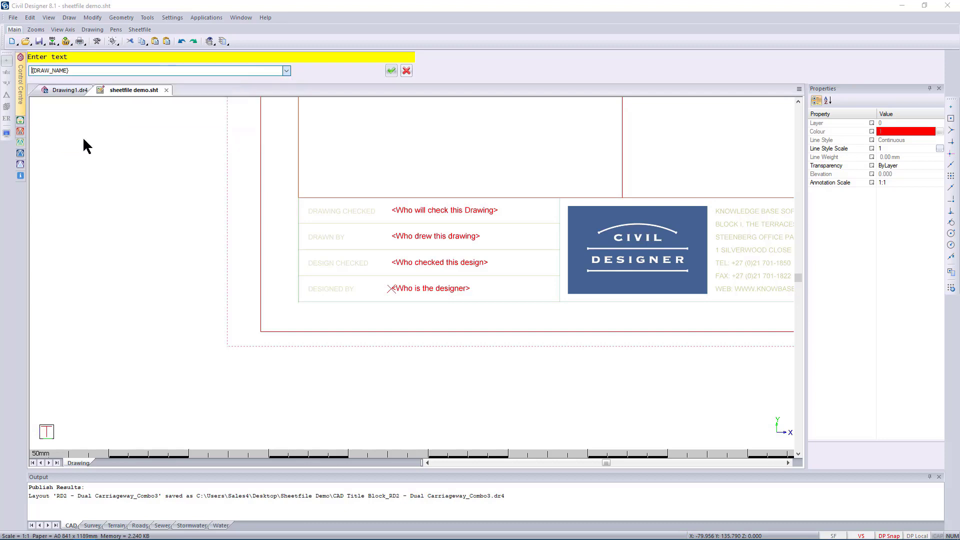
click(391, 71)
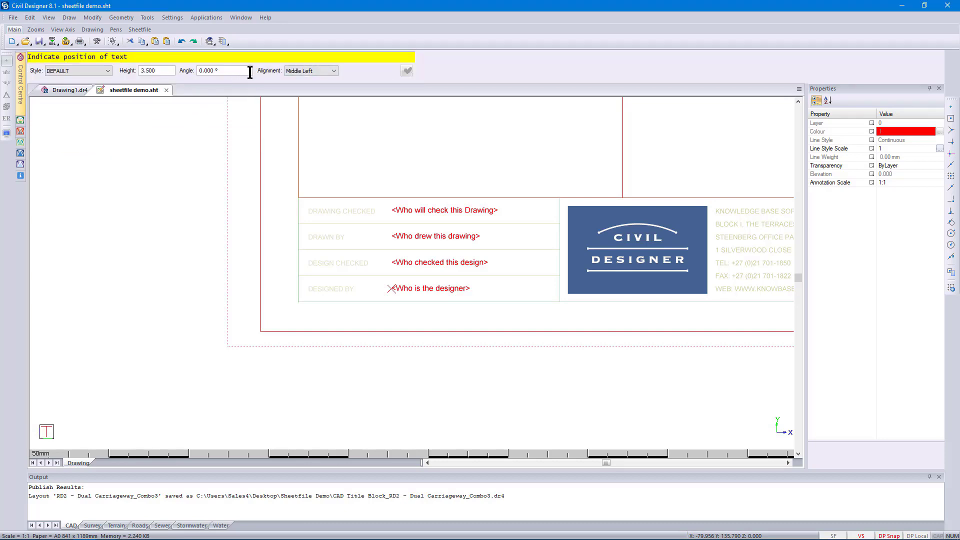
Step: Set the text angle to 90° and place {DRAW_NAME} just outside the title block's lower-left corner, keeping Middle Left alignment
click(250, 72)
text(90)
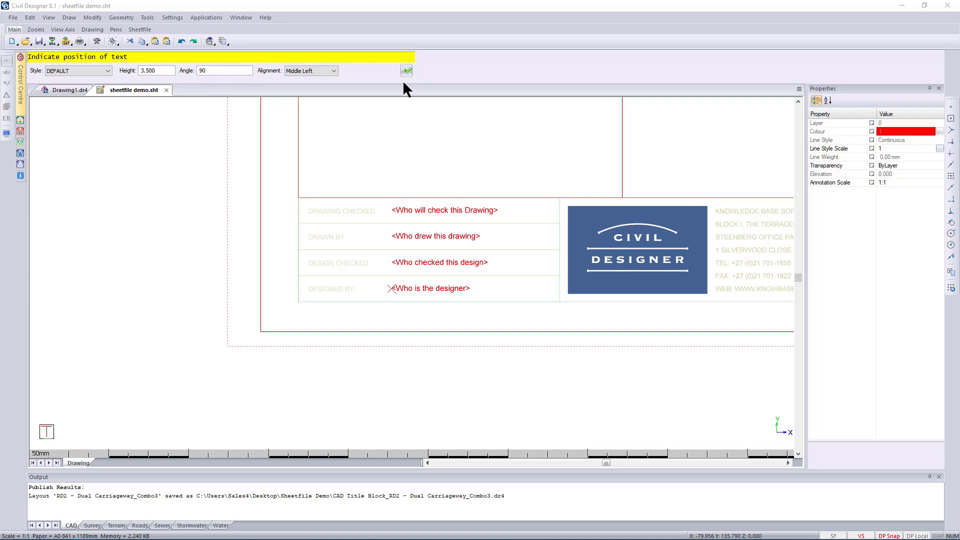
click(326, 74)
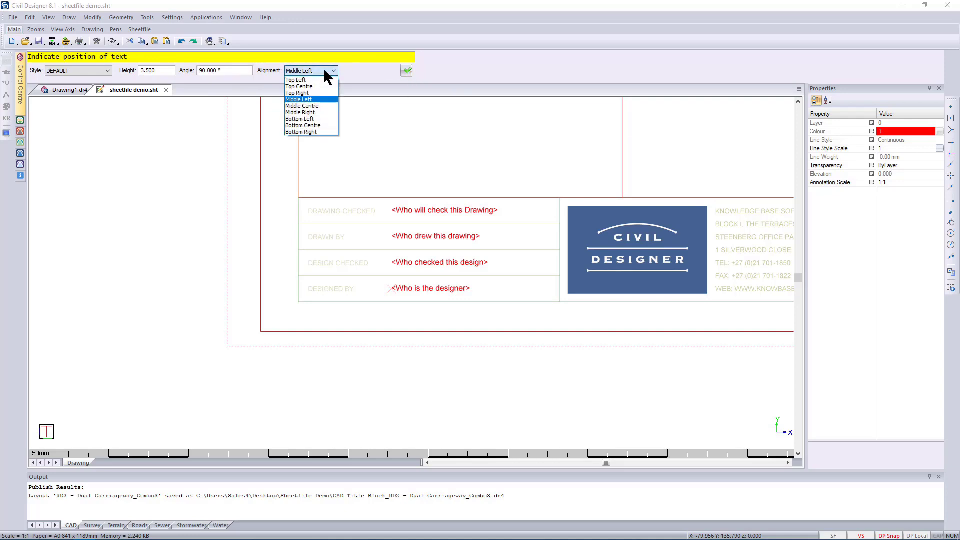
click(323, 68)
click(406, 70)
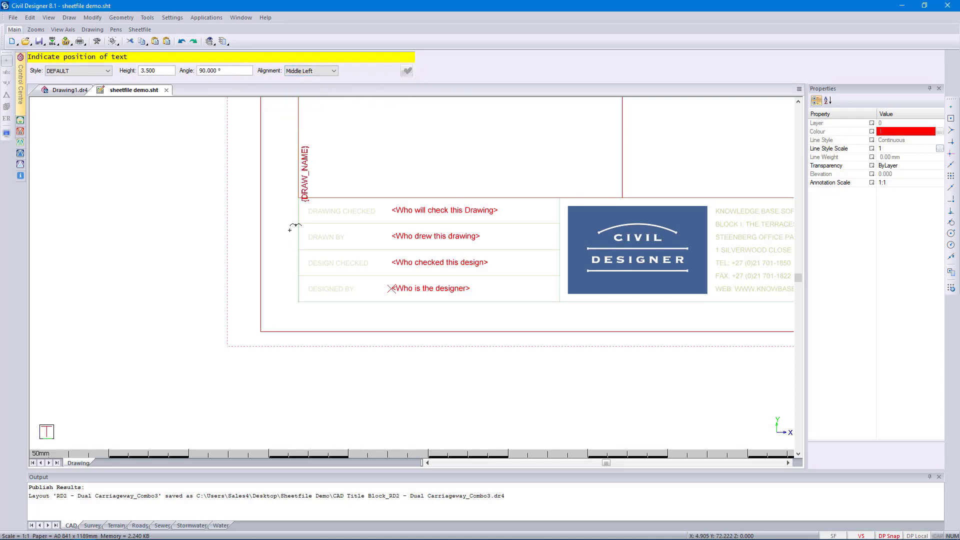
scroll(400, 291, up, 5)
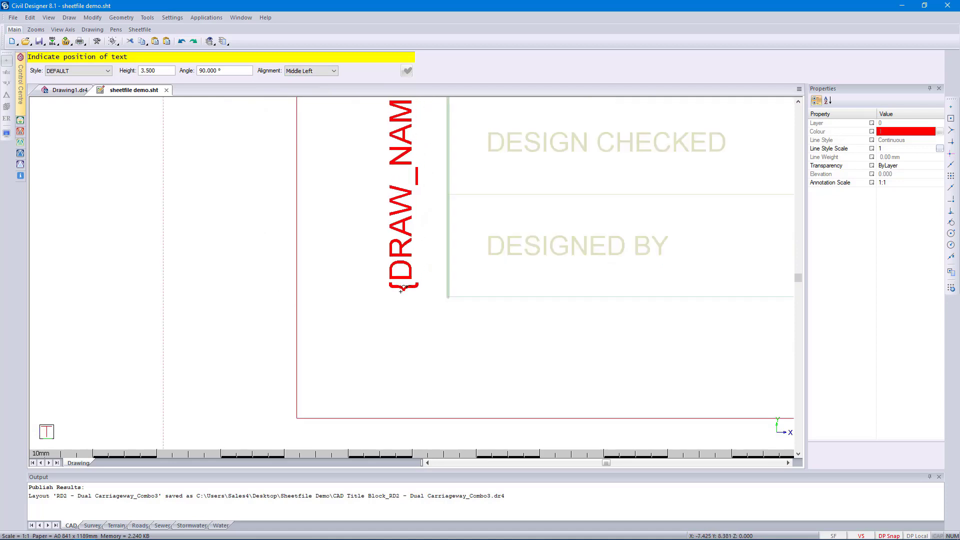
click(400, 289)
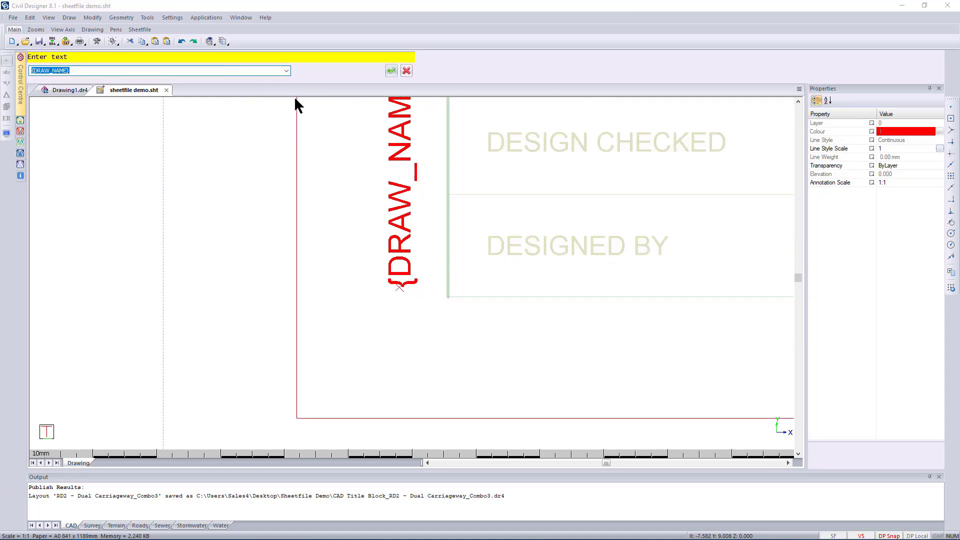
Step: Add the predefined {TIME} field at a 0° angle just below the DESIGNED BY row's lower-left corner
click(286, 71)
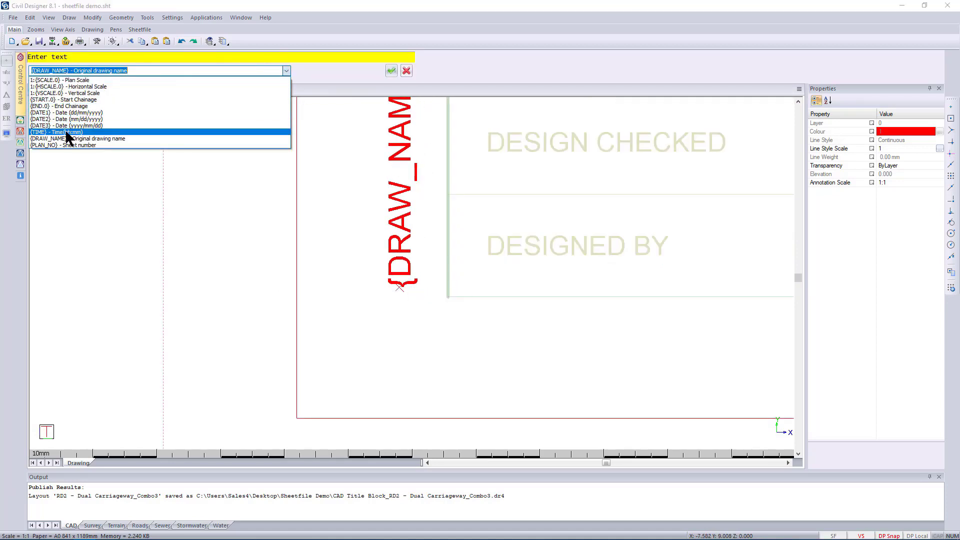
click(65, 132)
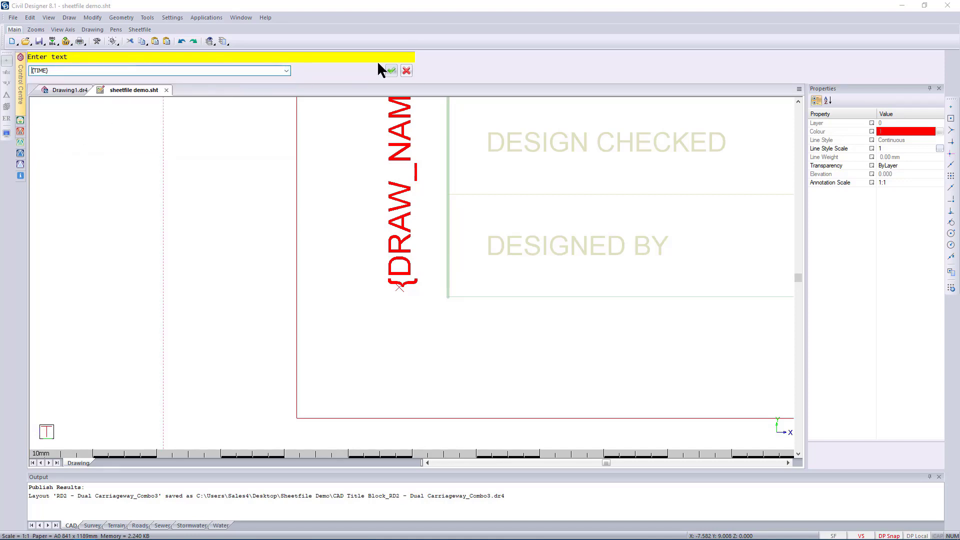
click(391, 71)
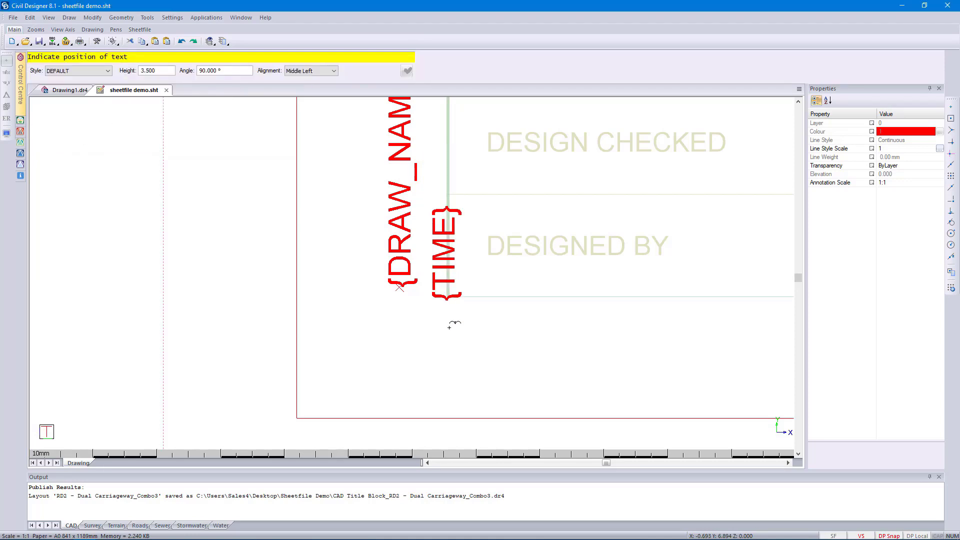
click(223, 70)
text(0)
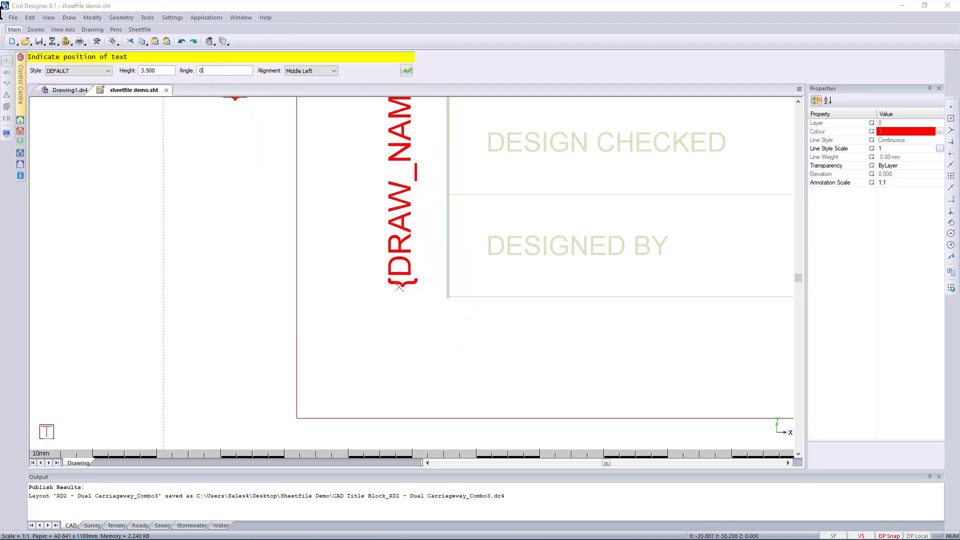
click(407, 71)
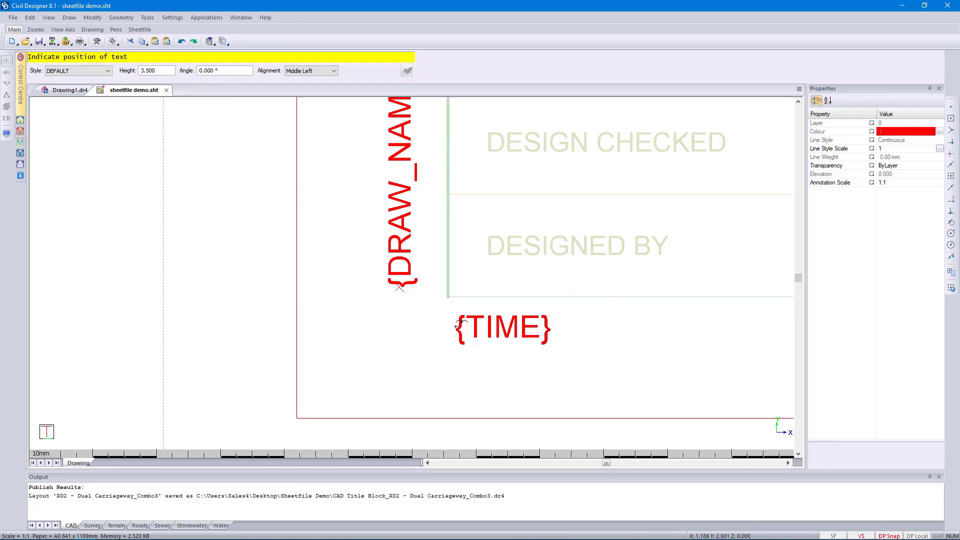
click(454, 327)
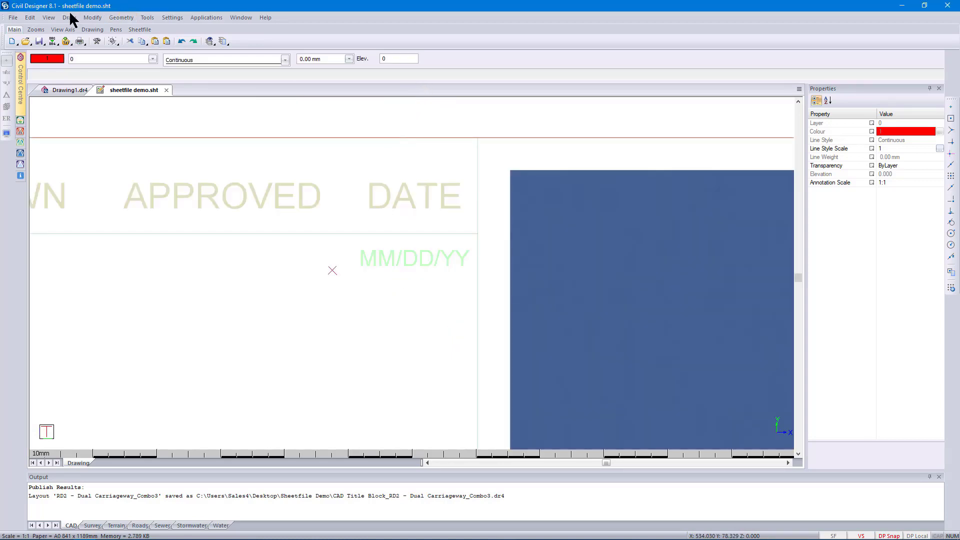
Step: Add the predefined {DATE1} field with Middle Right alignment over the MM/DD/YY placeholder below the DATE heading
click(69, 18)
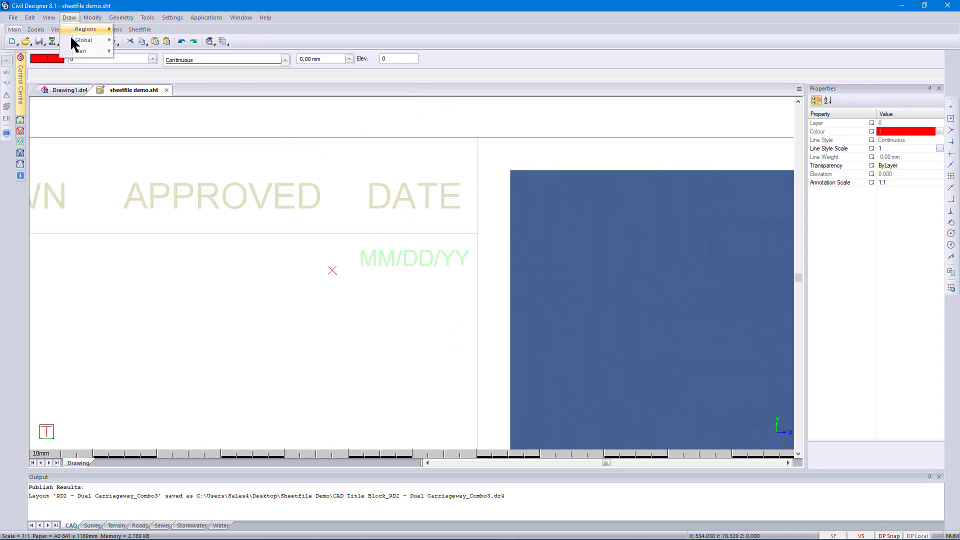
mouse_move(90, 40)
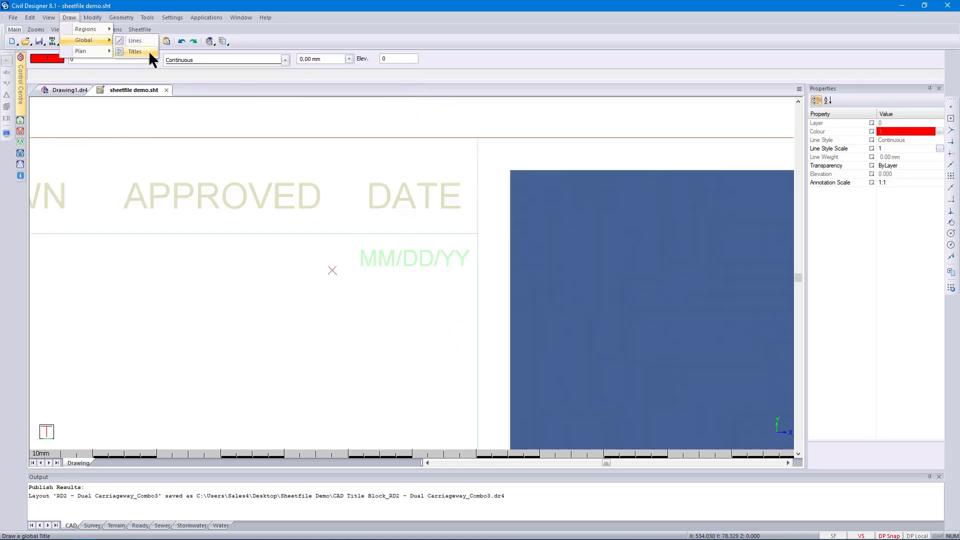
click(149, 51)
click(286, 70)
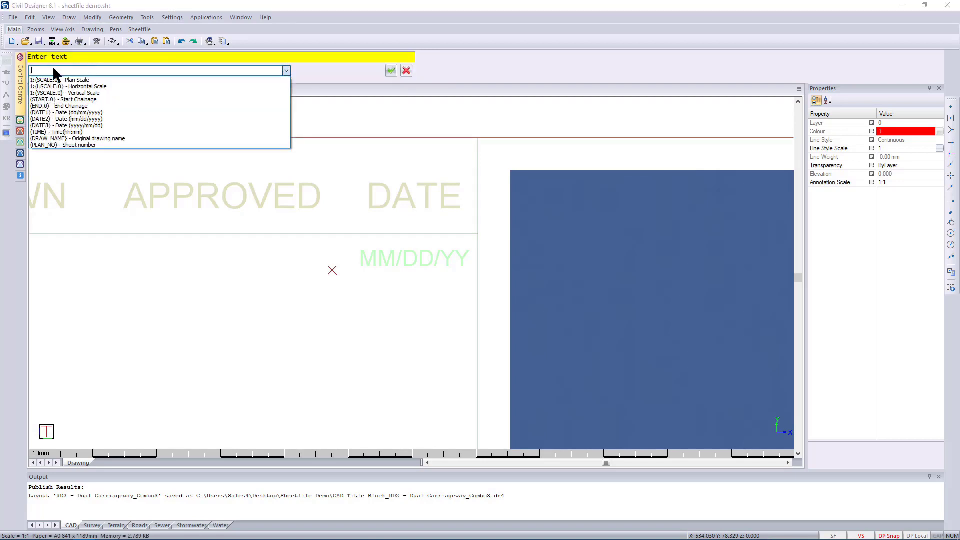
click(80, 113)
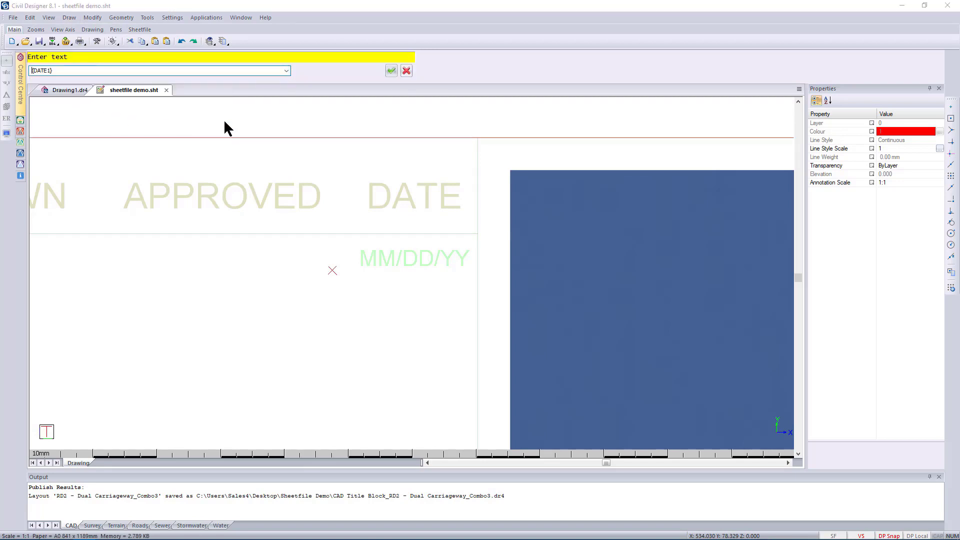
click(390, 70)
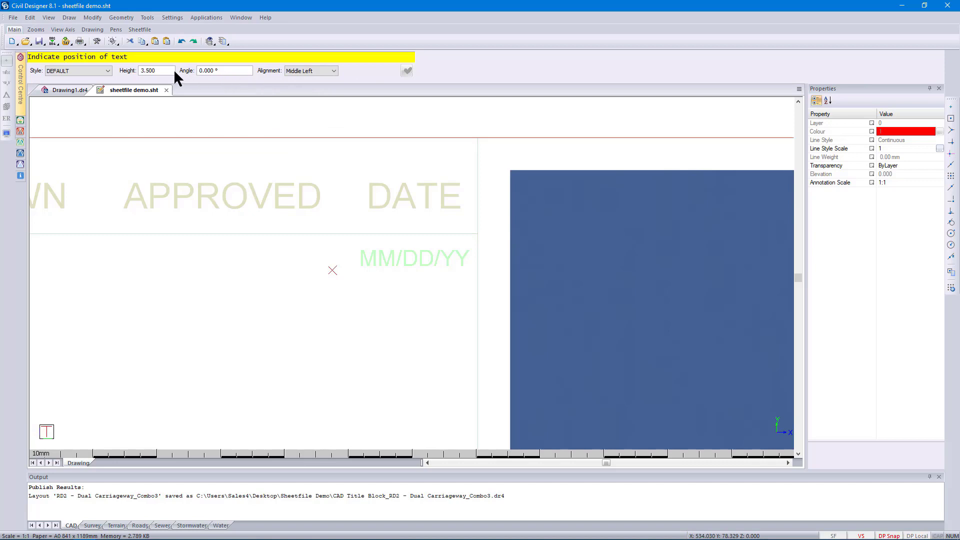
click(317, 70)
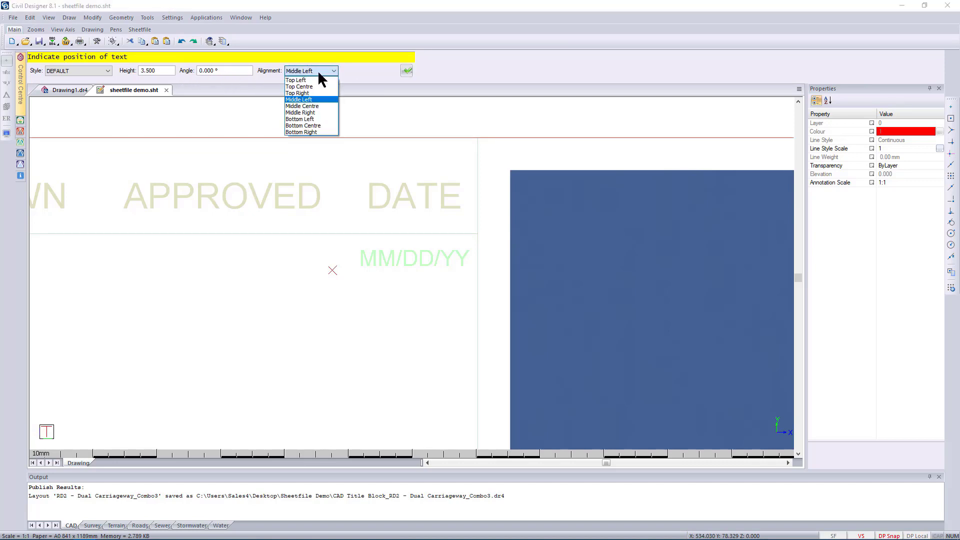
click(316, 113)
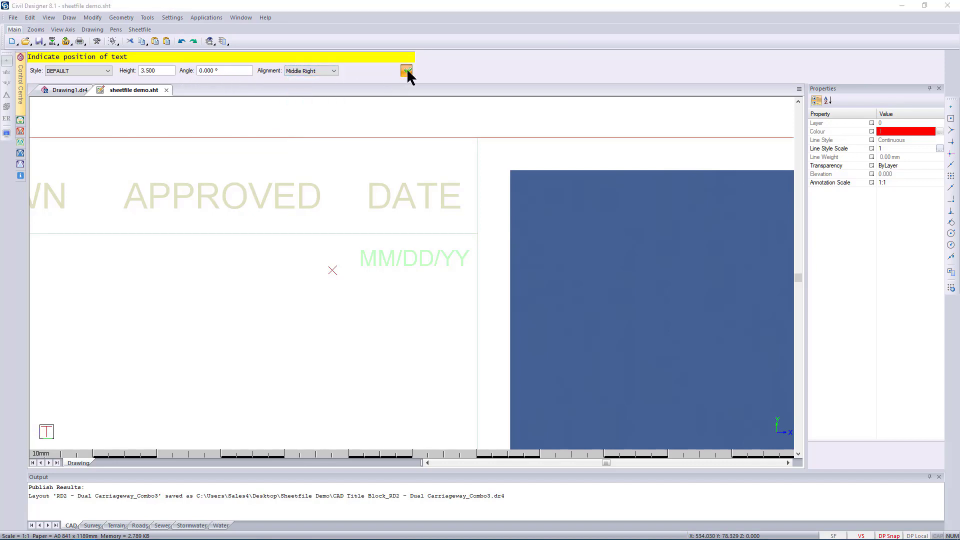
click(406, 70)
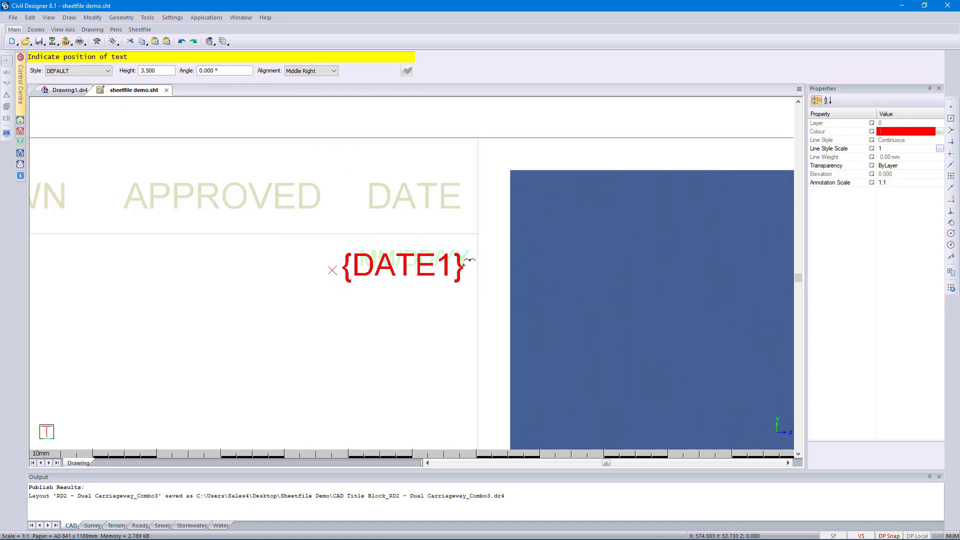
click(464, 265)
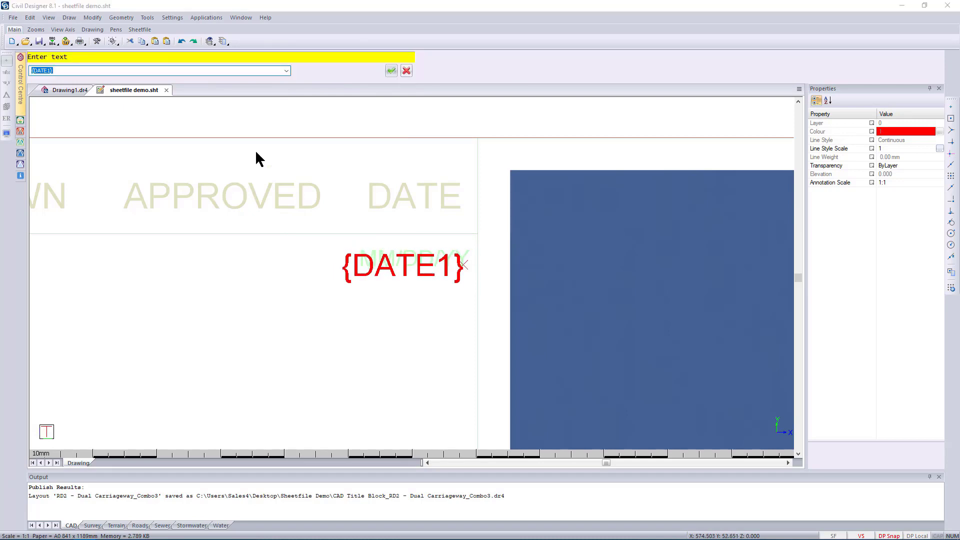
click(406, 70)
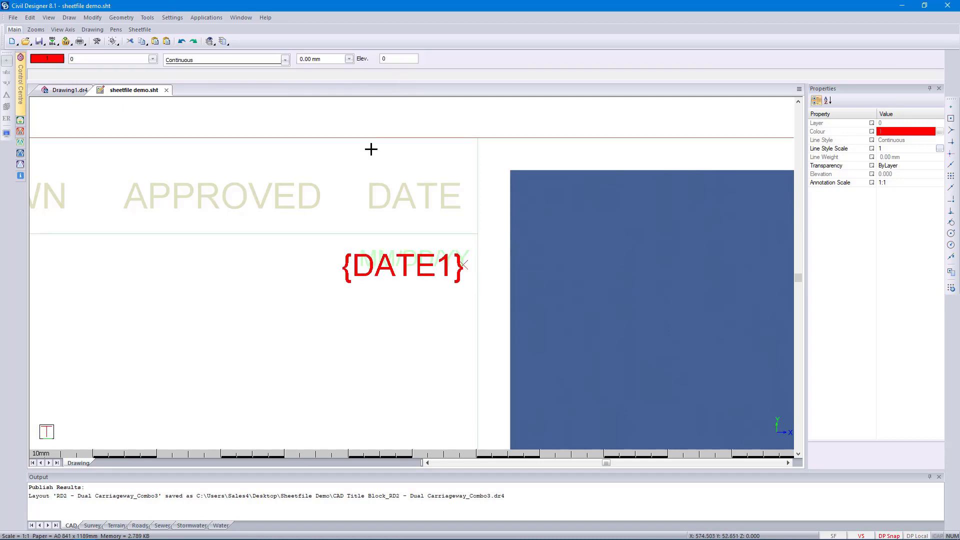
Step: Add the predefined 1:{HSCALE.0} horizontal scale field with Middle Left alignment over the HORIZONTAL SCALE value in the SCALES box
scroll(413, 274, down, 5)
middle_drag(716, 264, 413, 225)
scroll(409, 274, up, 3)
scroll(410, 275, down, 1)
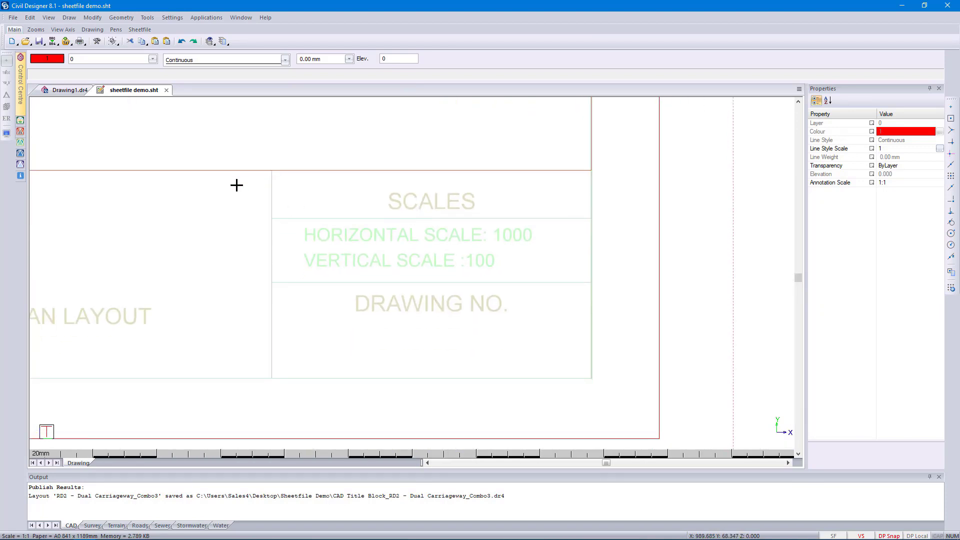
middle_drag(287, 231, 268, 208)
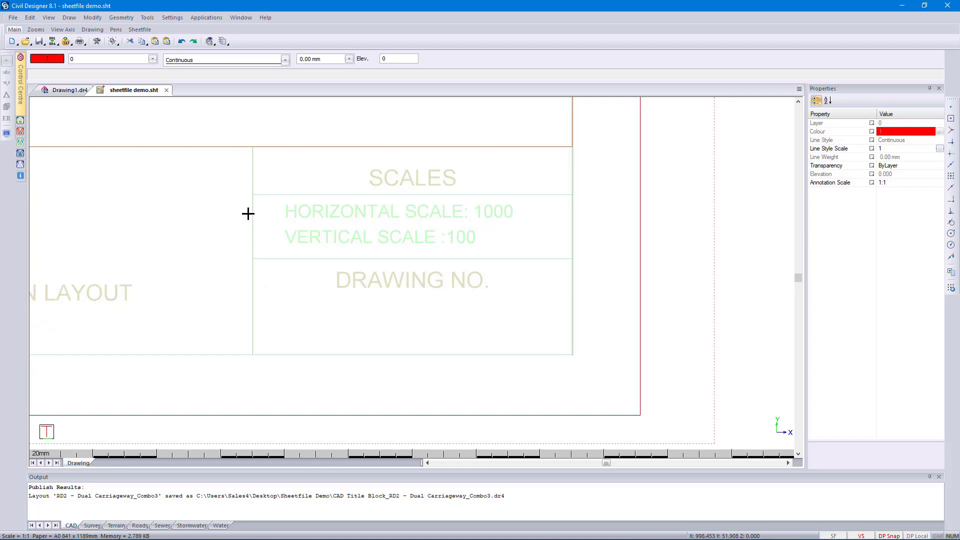
click(69, 18)
mouse_move(99, 43)
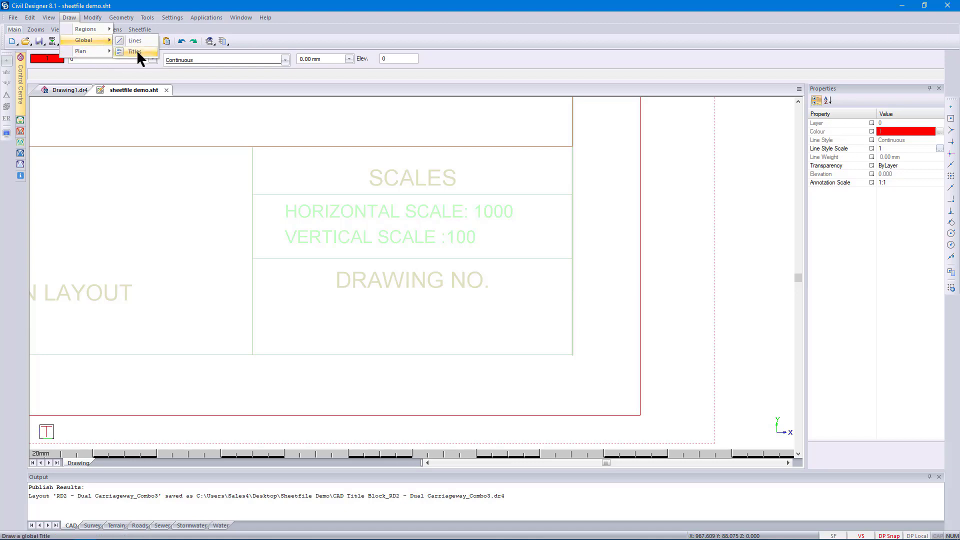
click(254, 116)
click(287, 71)
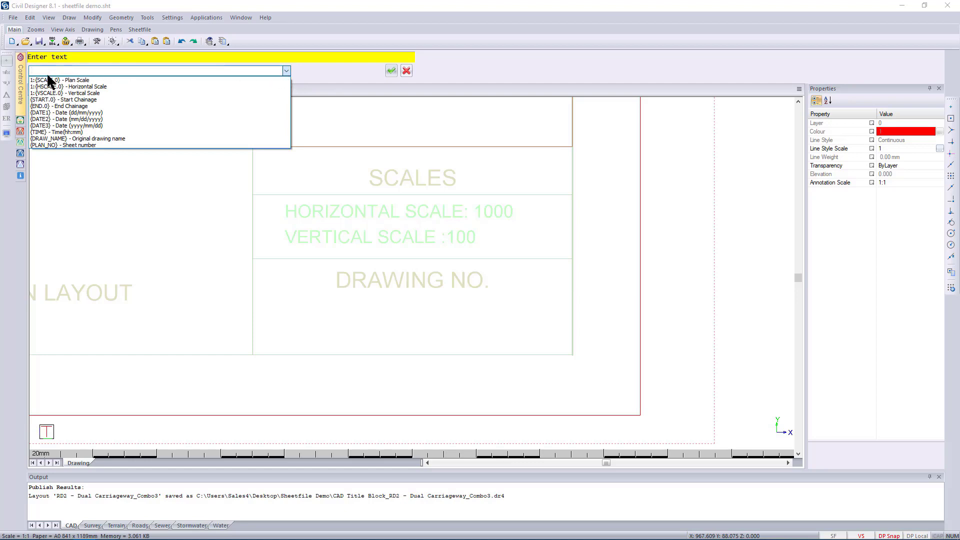
click(45, 87)
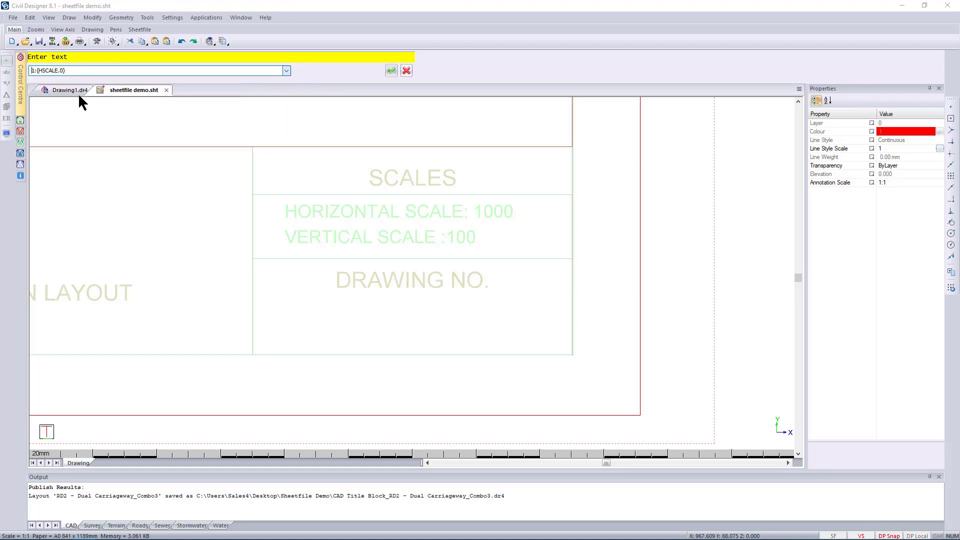
click(392, 70)
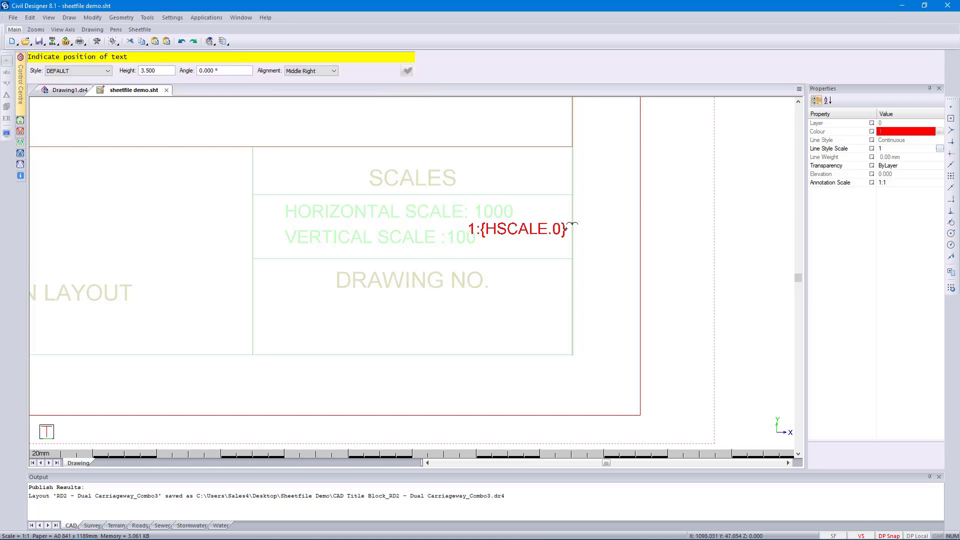
click(330, 71)
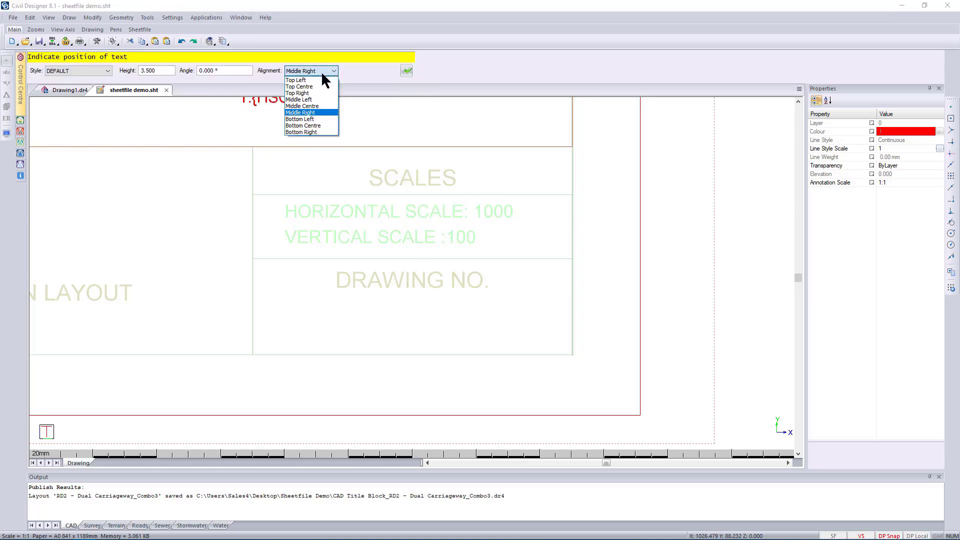
click(310, 99)
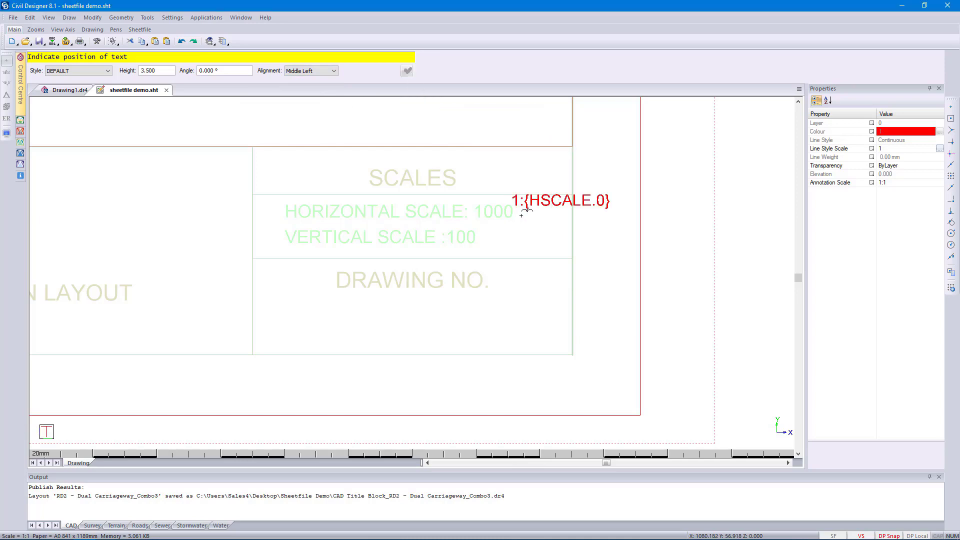
click(469, 211)
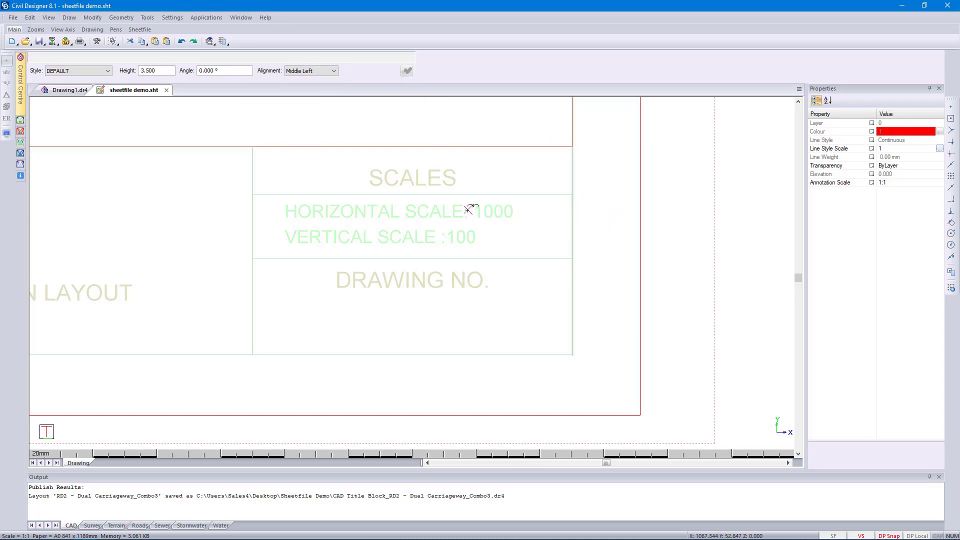
Step: Add the predefined 1:{VSCALE.0} vertical scale field over the VERTICAL SCALE value in the SCALES box
click(284, 70)
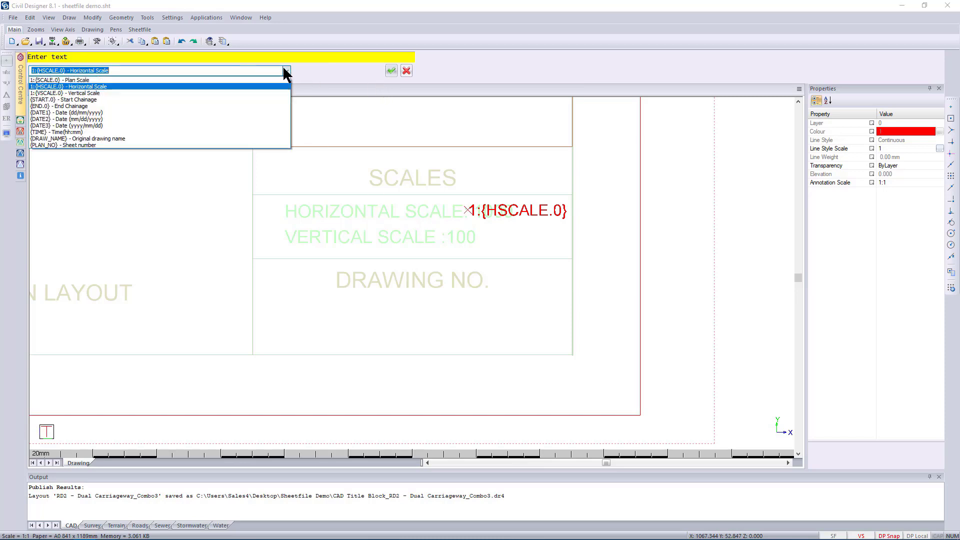
click(71, 92)
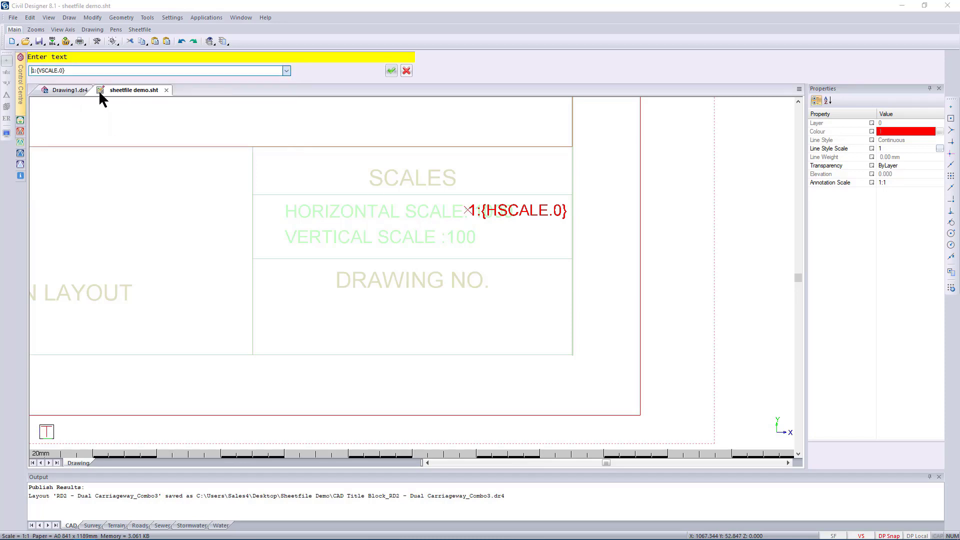
click(391, 70)
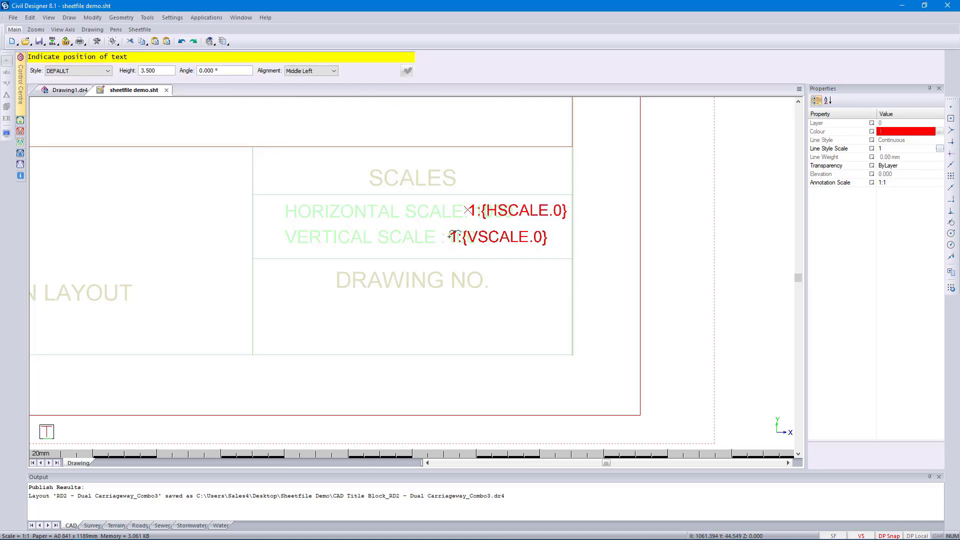
click(449, 235)
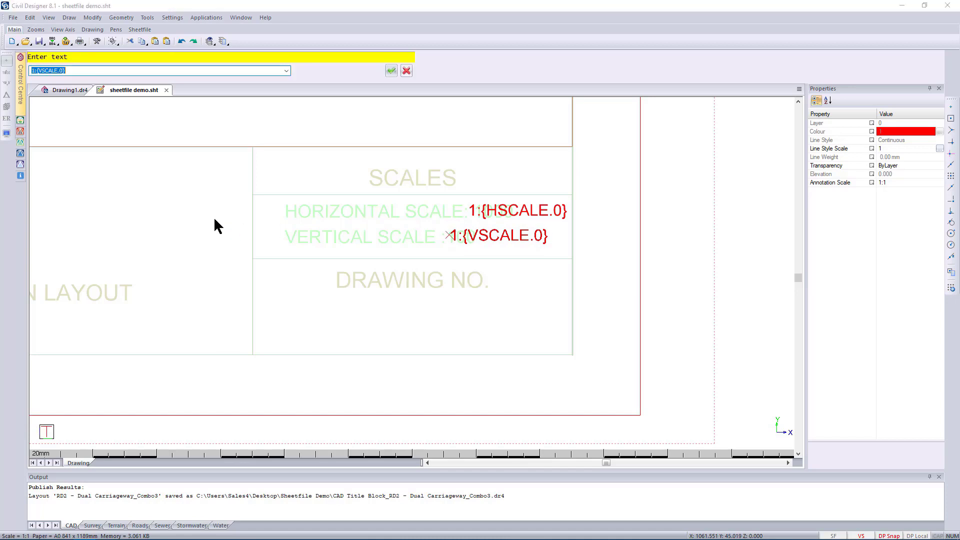
Step: Add the text Road Chainage Start {START.0}, using the predefined start chainage field, in the lower-left corner of the ROAD COMPOSITE title cell
click(69, 18)
mouse_move(78, 41)
click(136, 52)
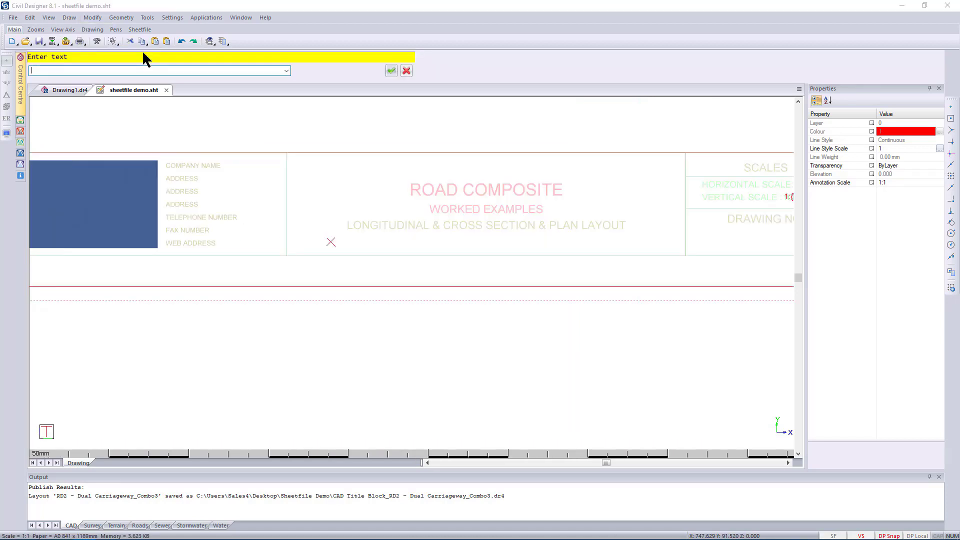
click(287, 71)
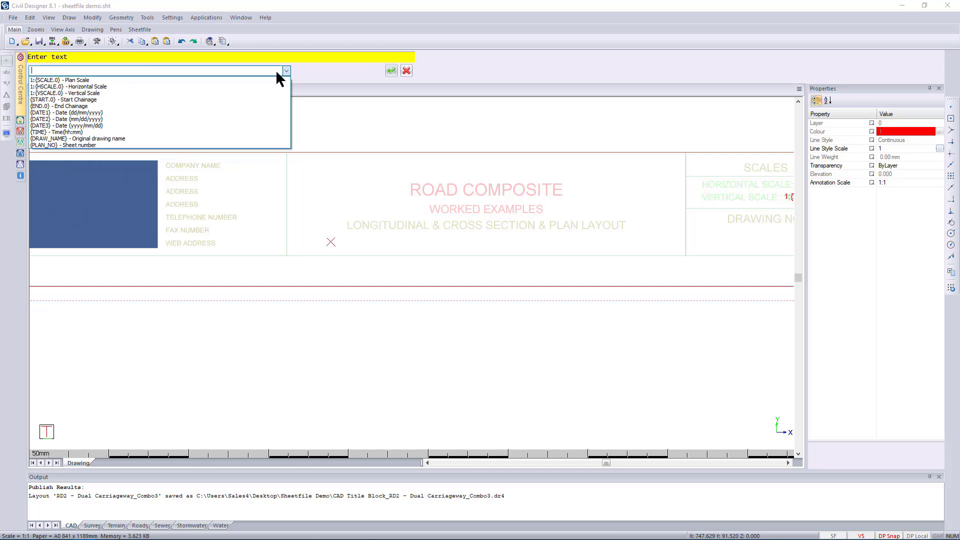
click(74, 99)
text(Road )
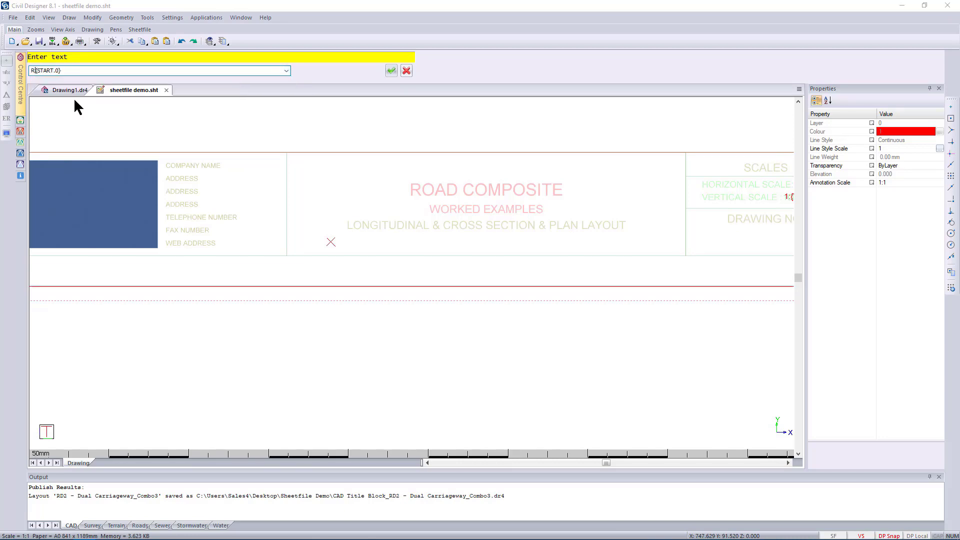
text(Chainage S)
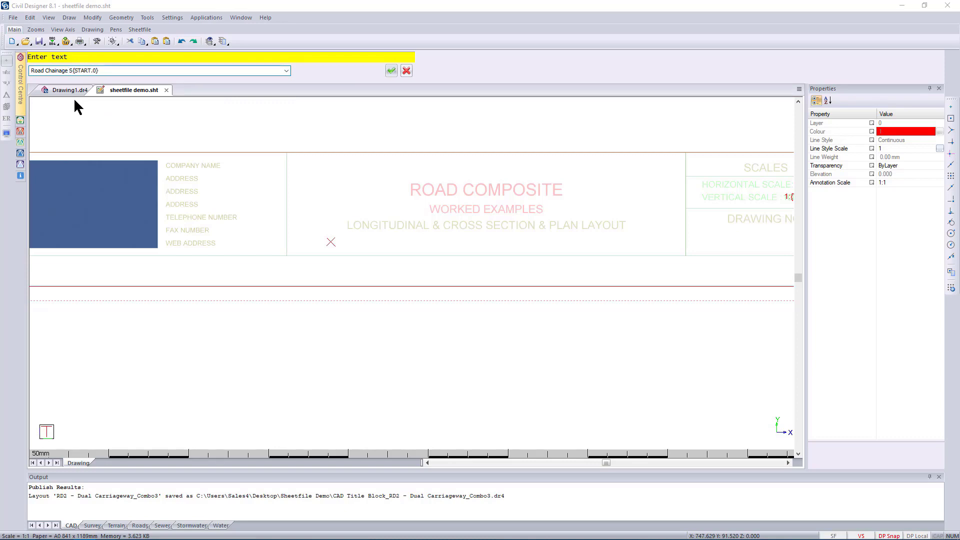
text(tart)
click(391, 71)
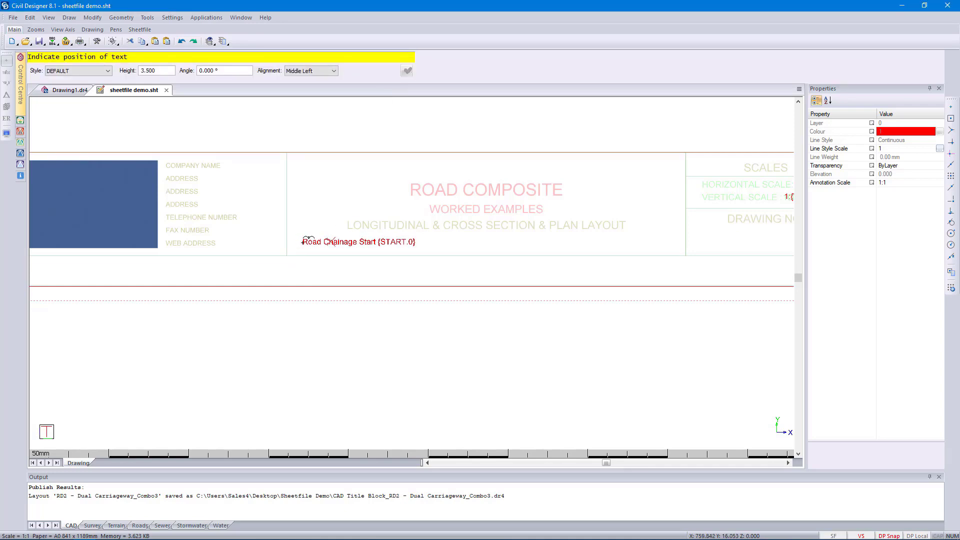
click(302, 242)
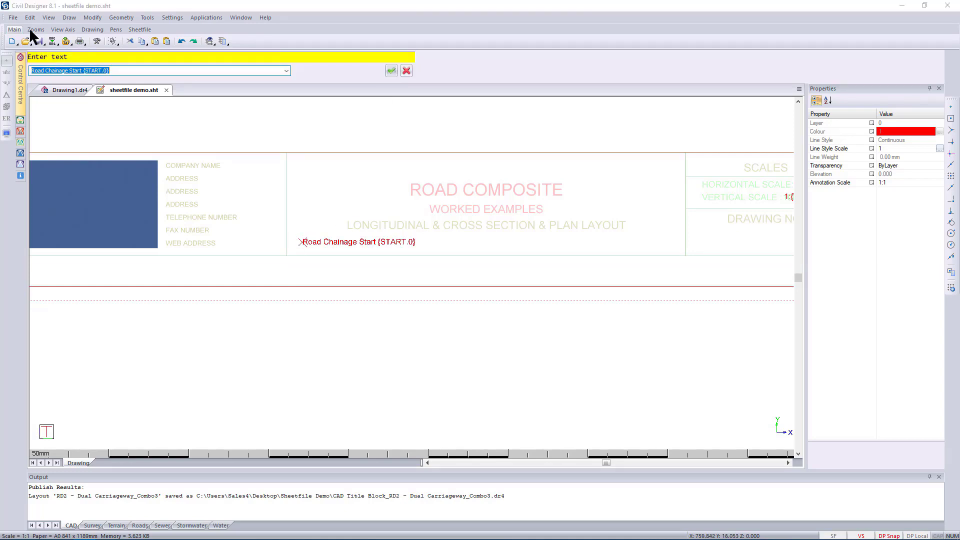
click(68, 70)
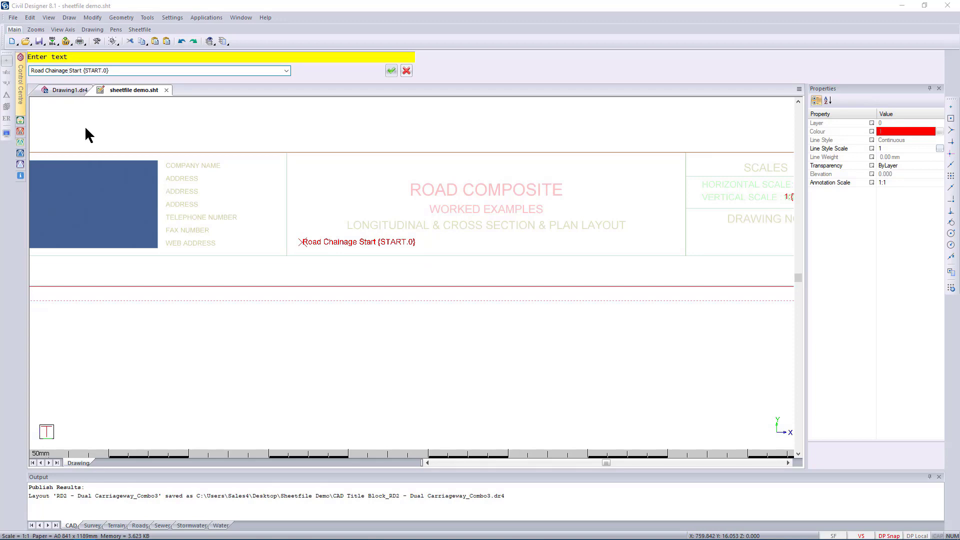
text(End)
key(Delete)
key(Delete)
key(Delete)
key(Delete)
key(Delete)
key(Delete)
Step: Add the text Road Chainage End: {END.0}, using the predefined end chainage field, in the lower-right corner of the ROAD COMPOSITE title cell
click(69, 18)
mouse_move(85, 40)
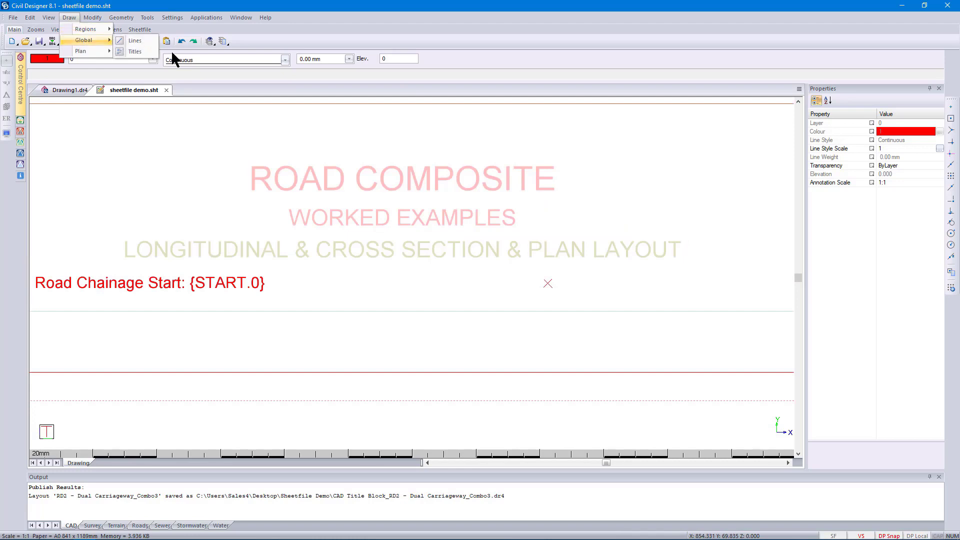
click(150, 50)
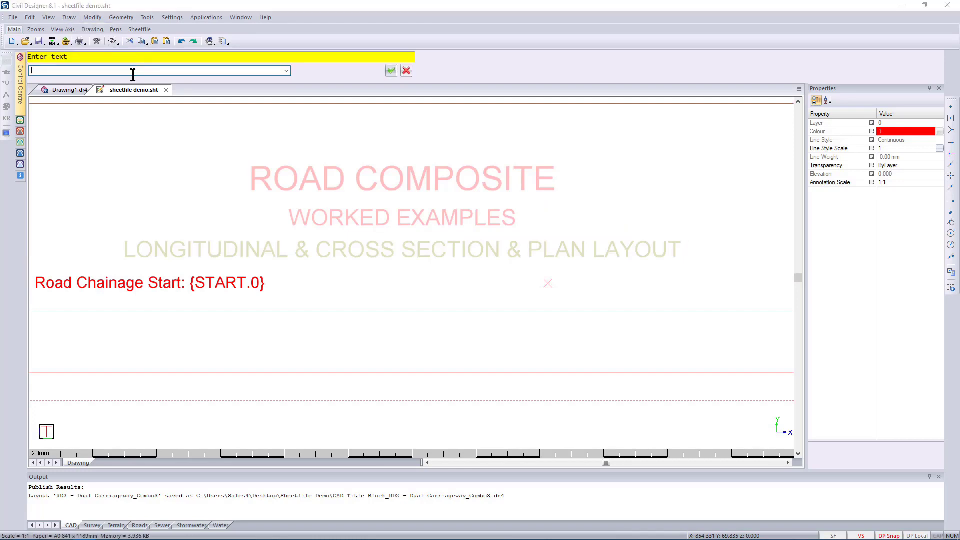
click(286, 71)
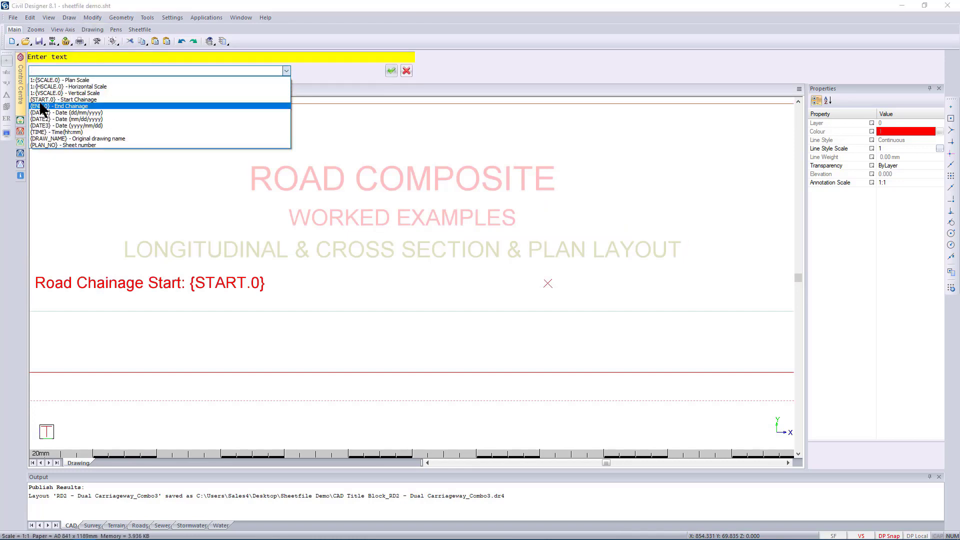
click(59, 106)
text(Road Chain)
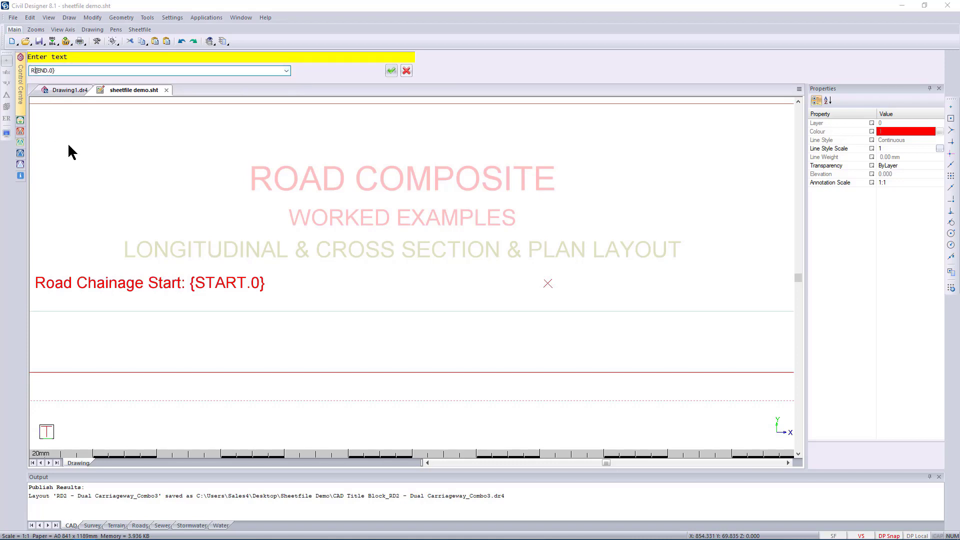
text(age End:)
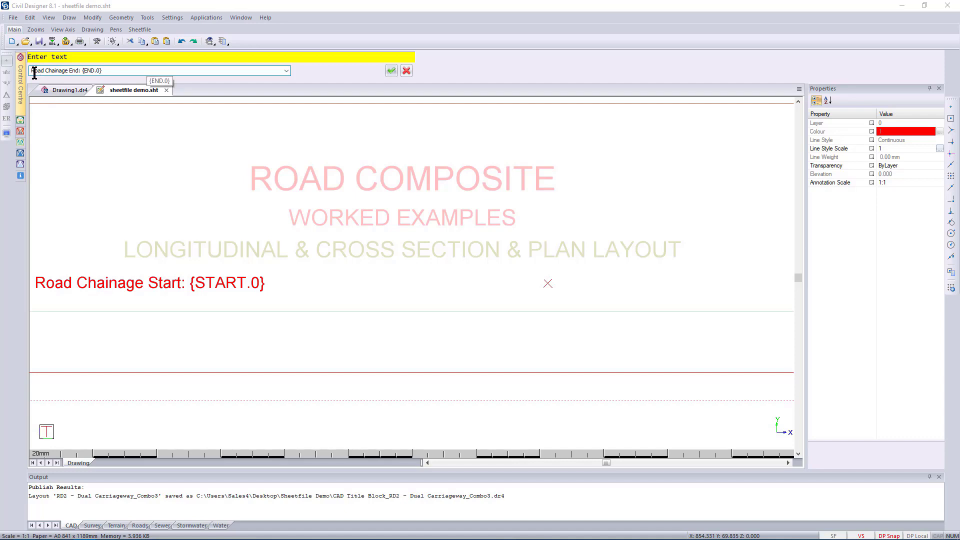
click(391, 70)
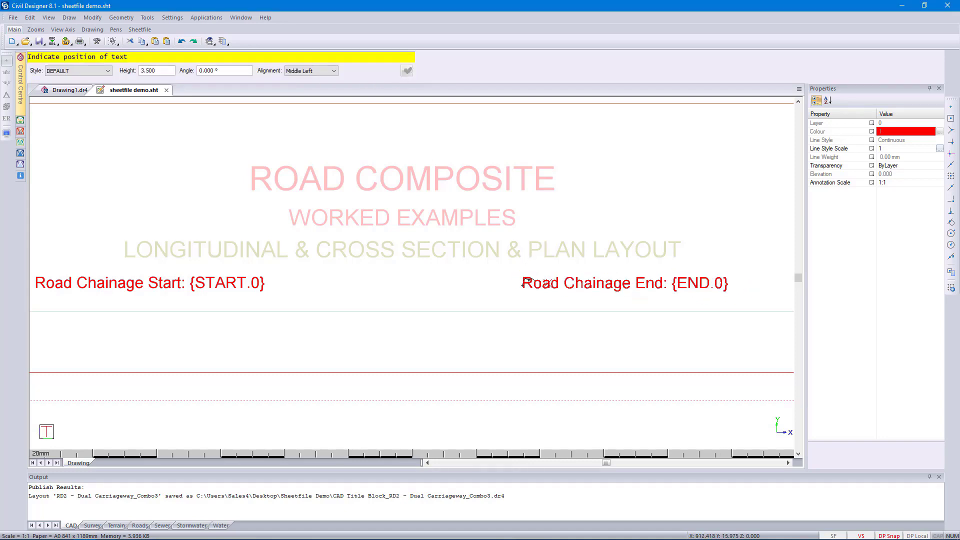
click(520, 284)
key(Escape)
Step: Examine the prompts and automatic fields placed along the title block, including the SCALES box, and the overall sheet layout
scroll(412, 272, down, 5)
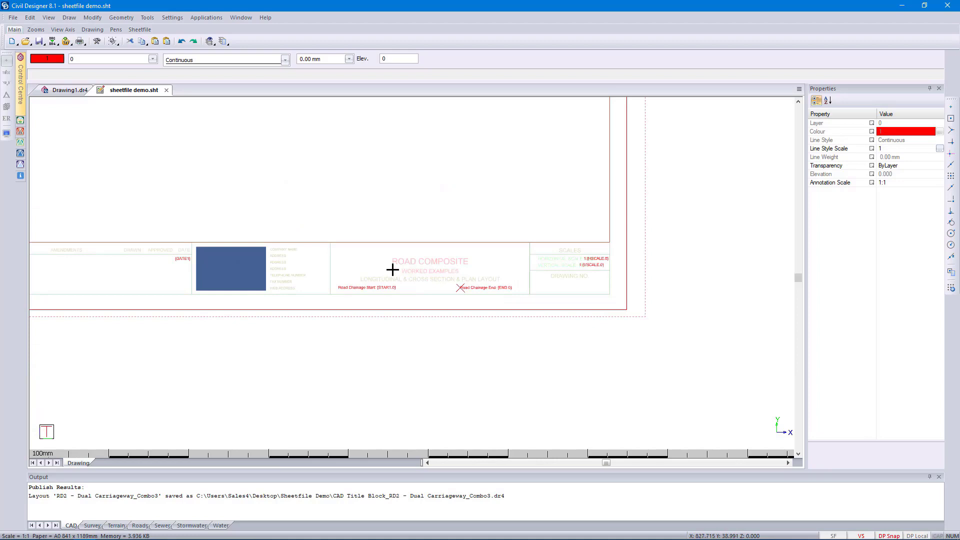
scroll(350, 265, down, 2)
scroll(412, 272, up, 2)
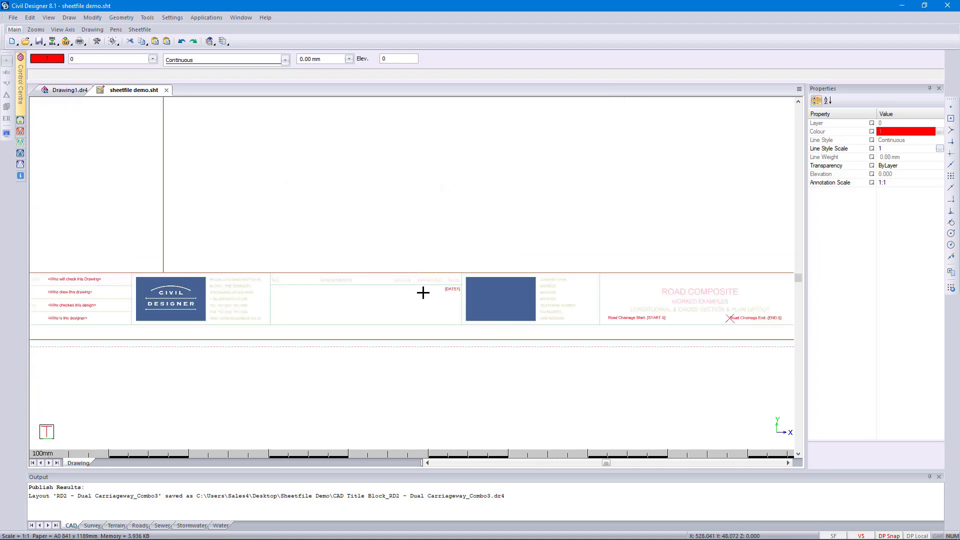
scroll(422, 292, down, 2)
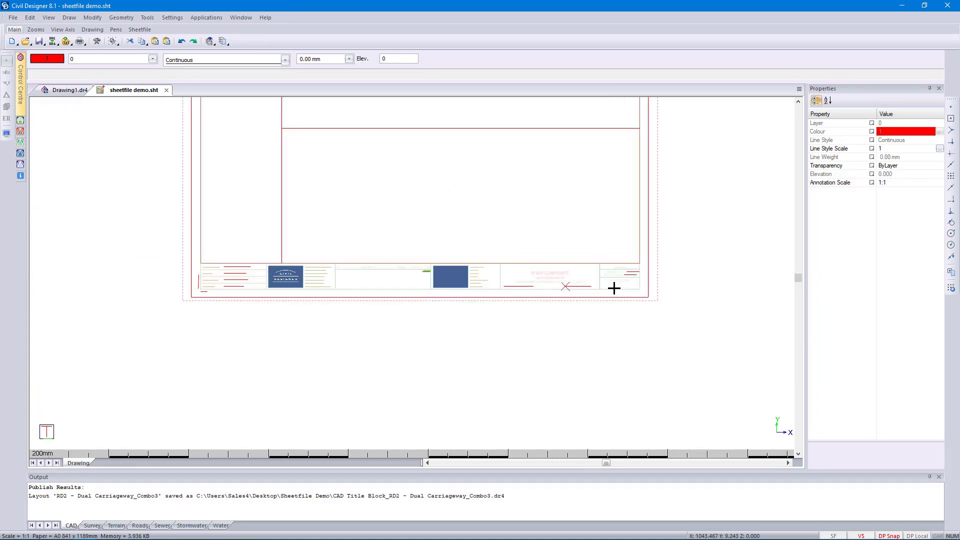
scroll(631, 278, up, 4)
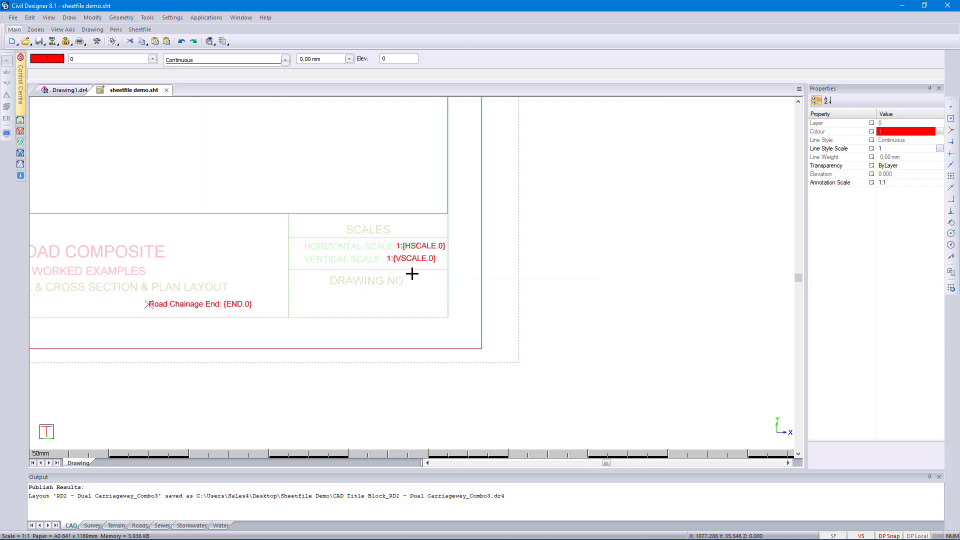
scroll(411, 273, down, 3)
scroll(465, 268, down, 1)
scroll(388, 242, up, 1)
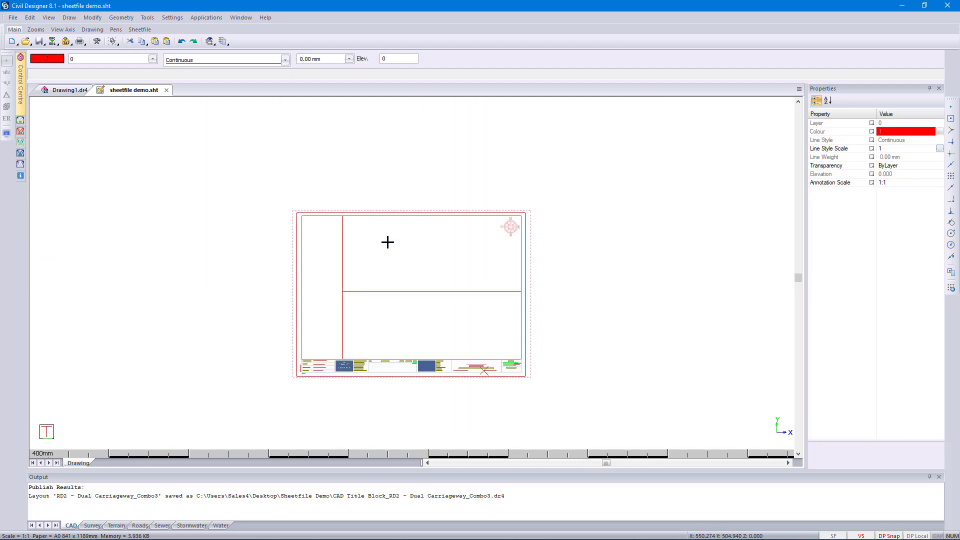
Step: Add the text Plan Scale: 1:{SCALE.0}, using the predefined plan scale field, in the lower-left corner of the upper-right region
scroll(340, 287, up, 9)
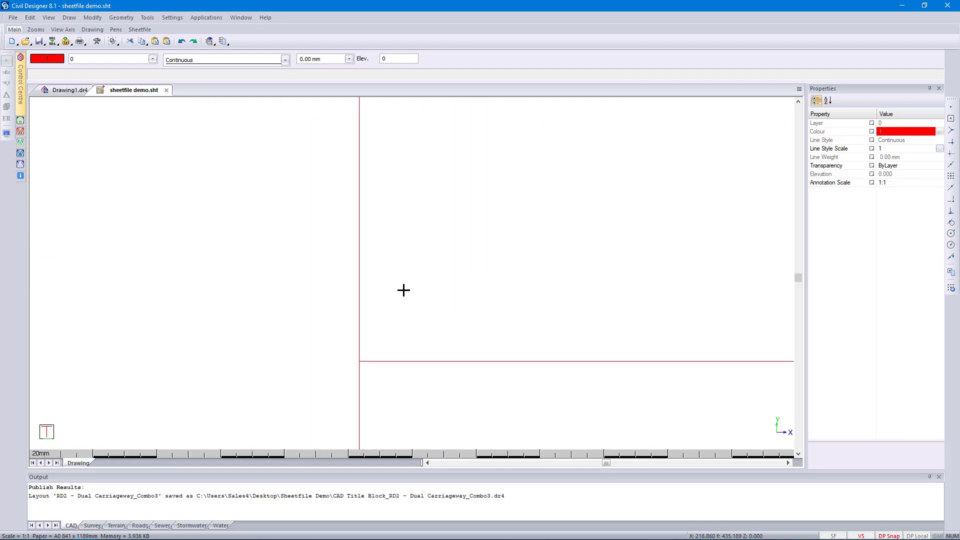
click(70, 18)
mouse_move(85, 40)
click(150, 48)
click(286, 70)
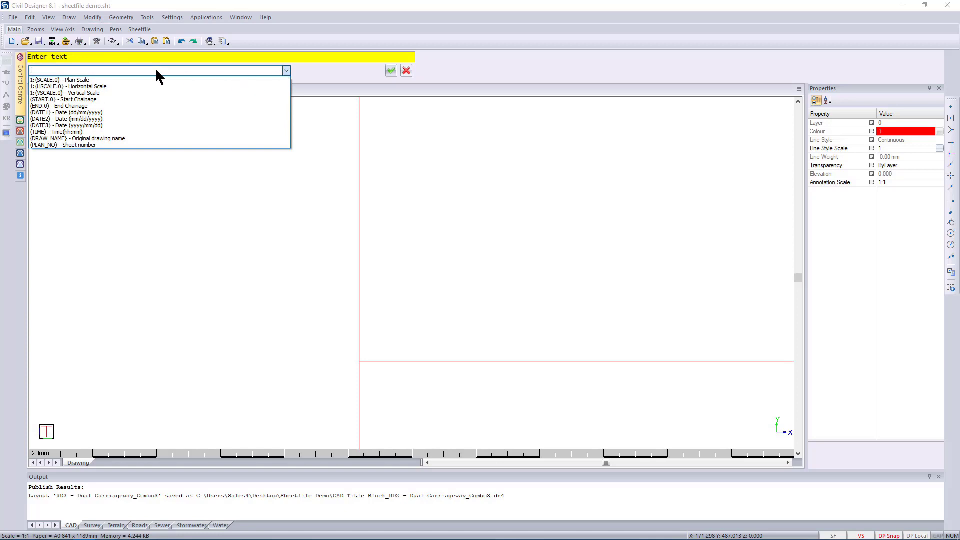
click(58, 80)
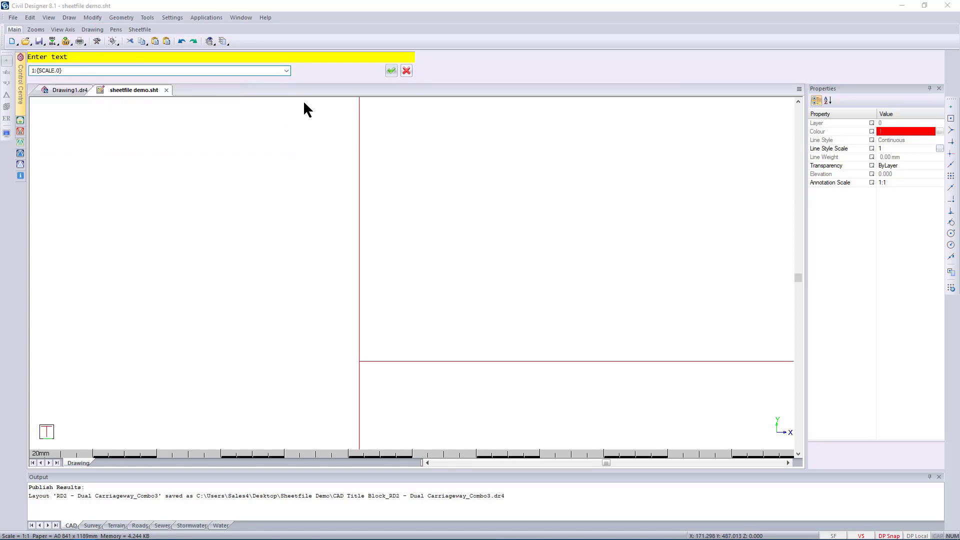
text(Plan Scale:)
click(391, 72)
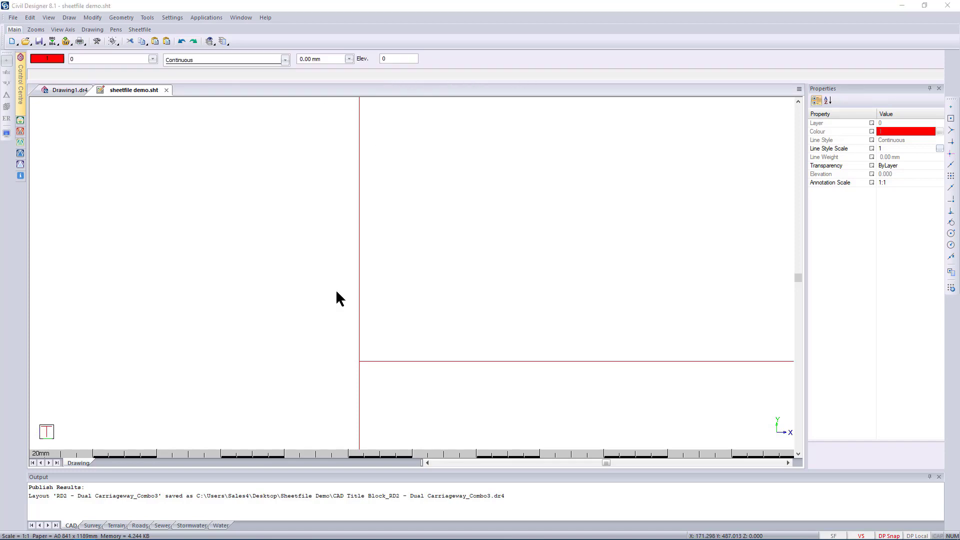
click(370, 347)
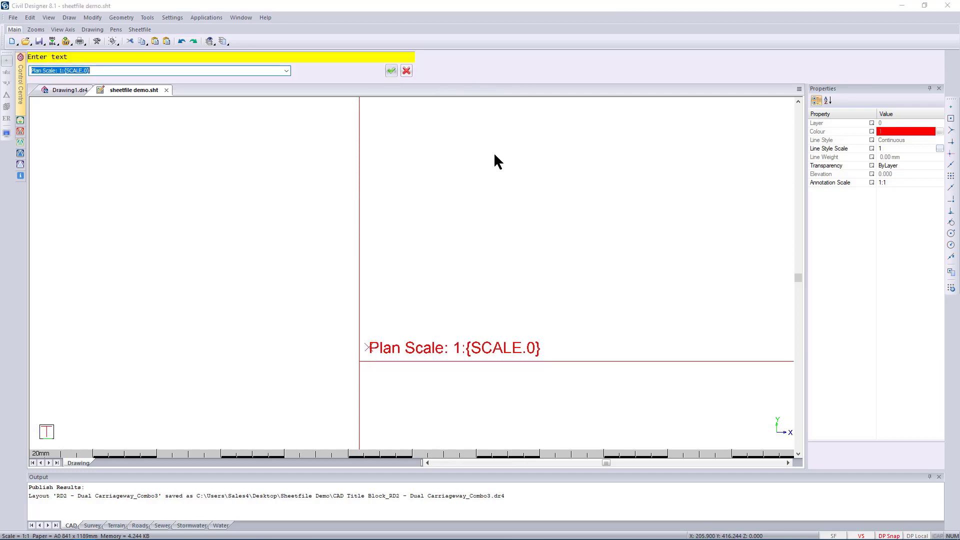
key(Escape)
Step: Show the whole sheet and save the sheet file
scroll(412, 272, down, 10)
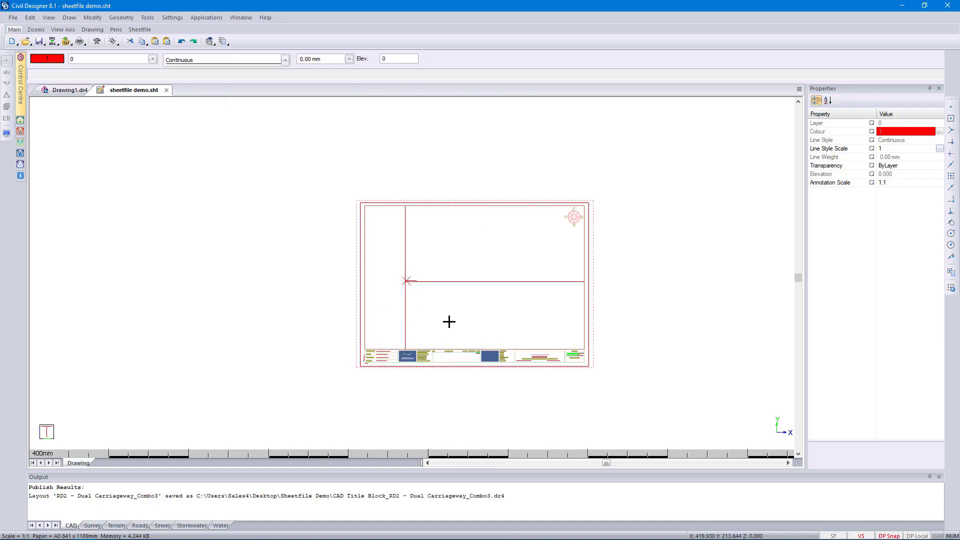
middle_drag(448, 321, 385, 277)
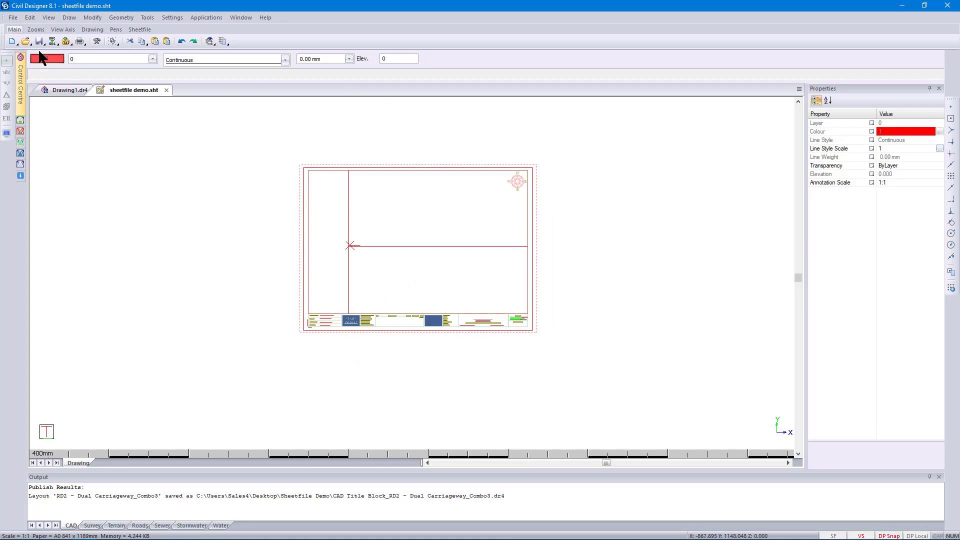
click(18, 16)
click(32, 77)
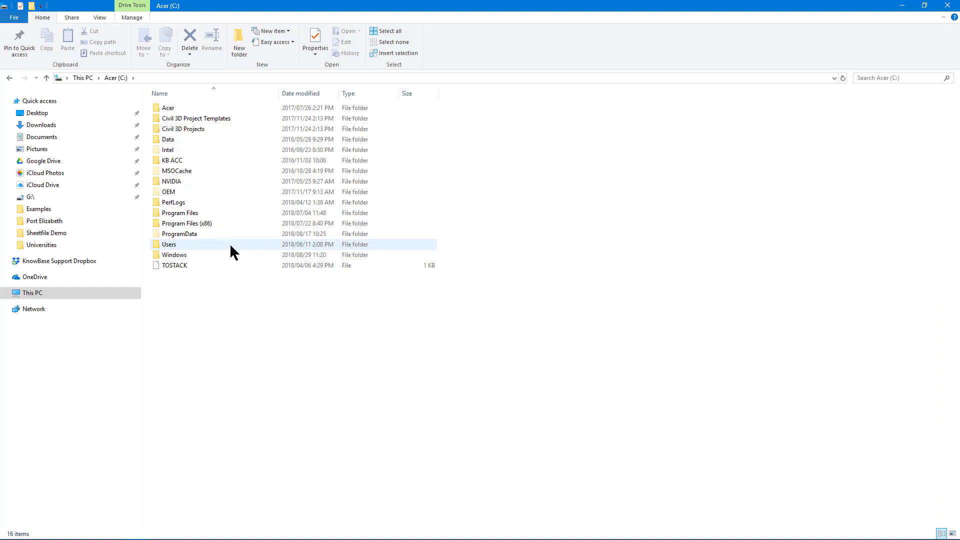
Step: In File Explorer, go to Users > Public > Public Documents on drive C and create a desktop shortcut to the Knowledge Base Software folder
double_click(229, 243)
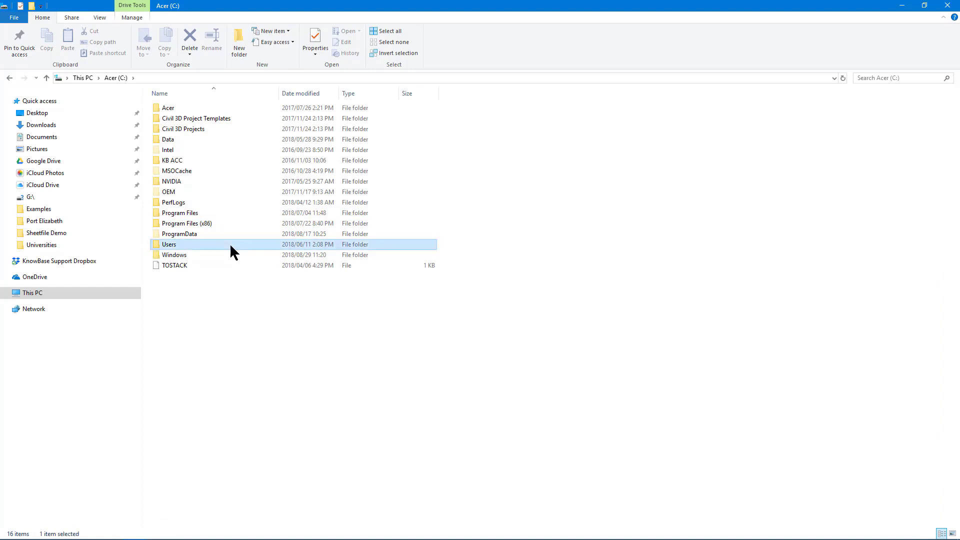
double_click(186, 131)
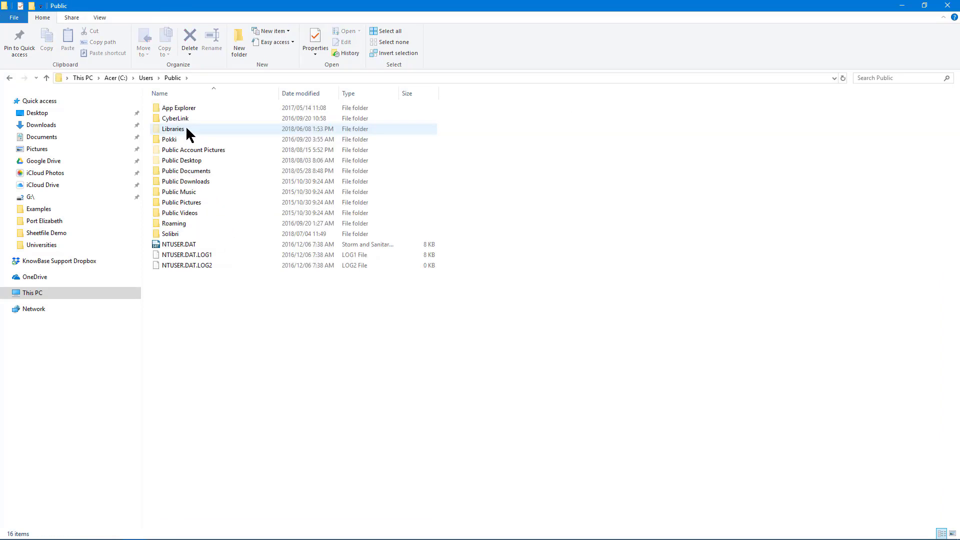
double_click(196, 172)
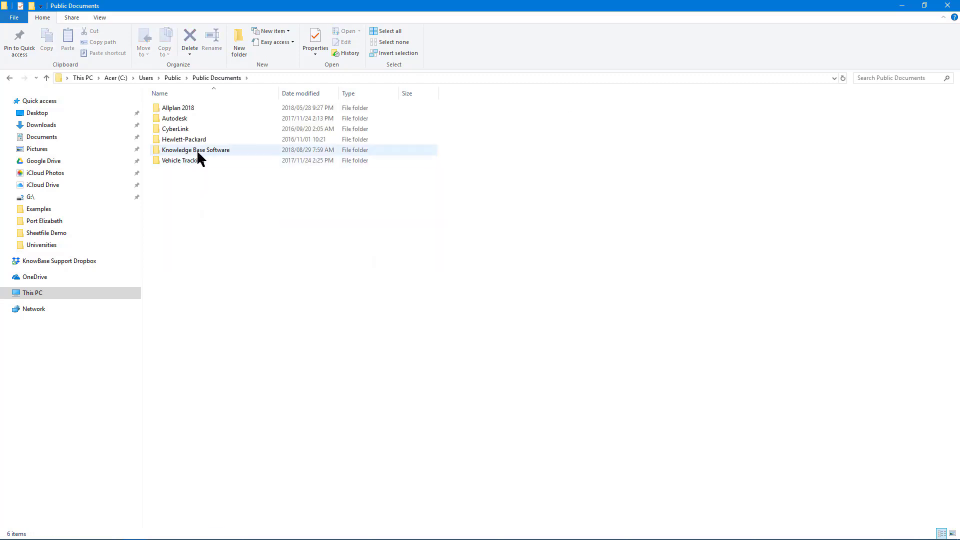
click(197, 151)
right_click(198, 152)
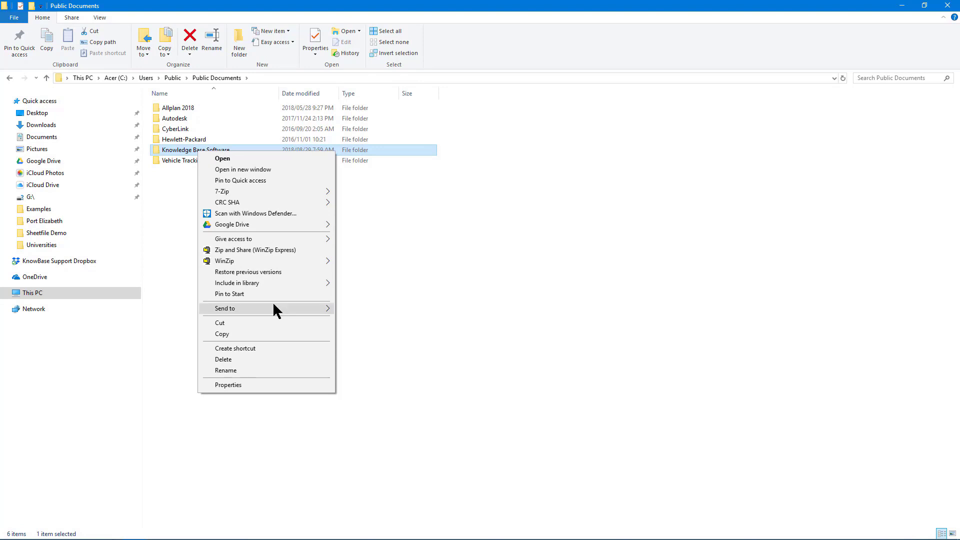
mouse_move(273, 308)
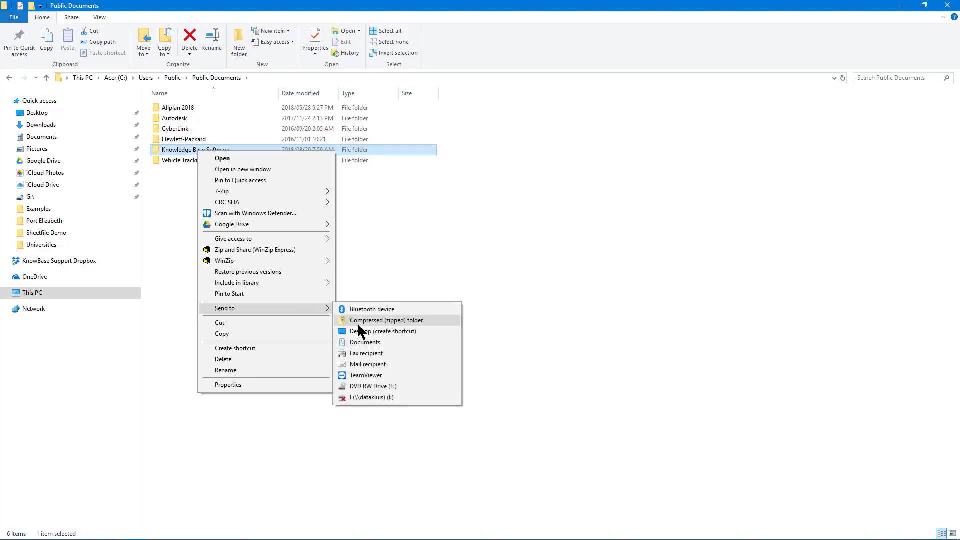
click(433, 335)
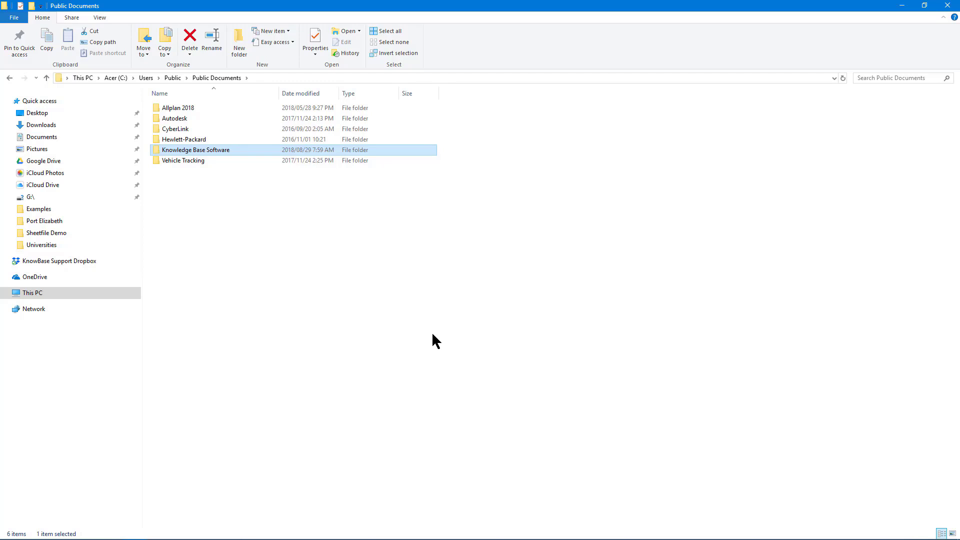
Step: Browse the SheetFiles folder inside Knowledge Base Software, open Road Composite.sht from there, and return to Civil Designer
double_click(236, 148)
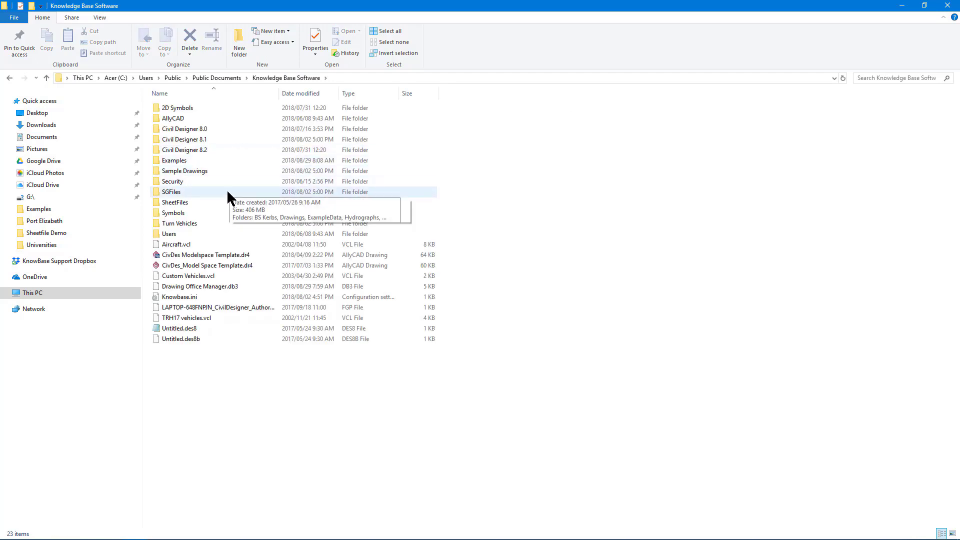
double_click(226, 202)
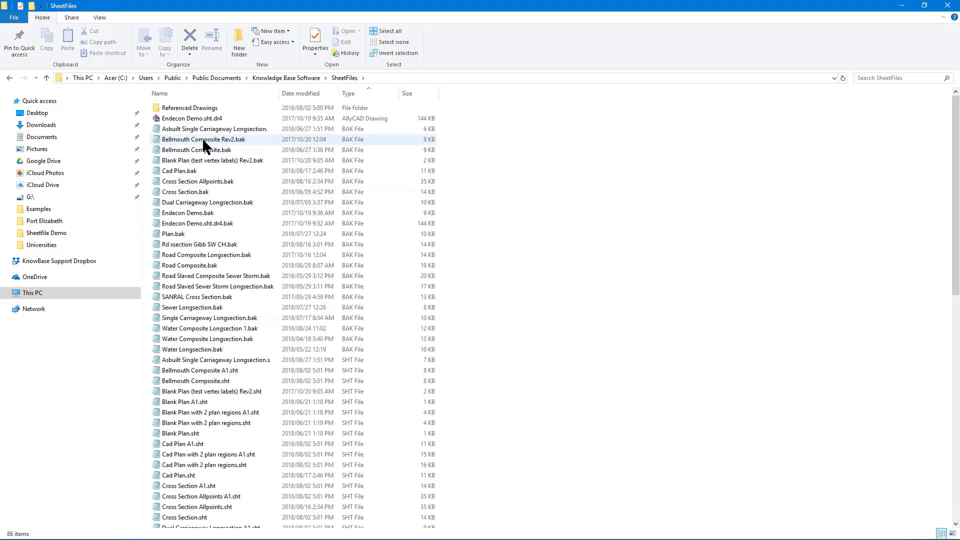
scroll(509, 295, down, 15)
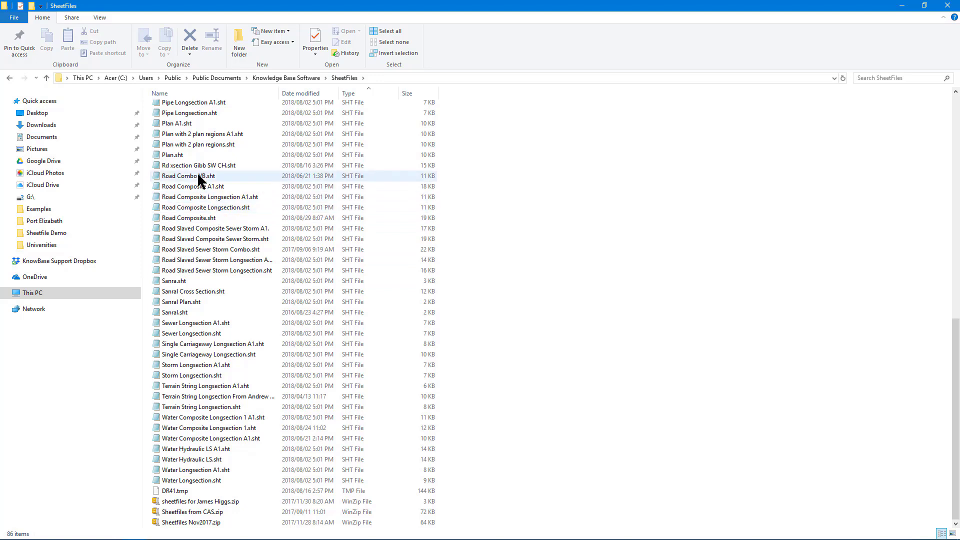
click(188, 159)
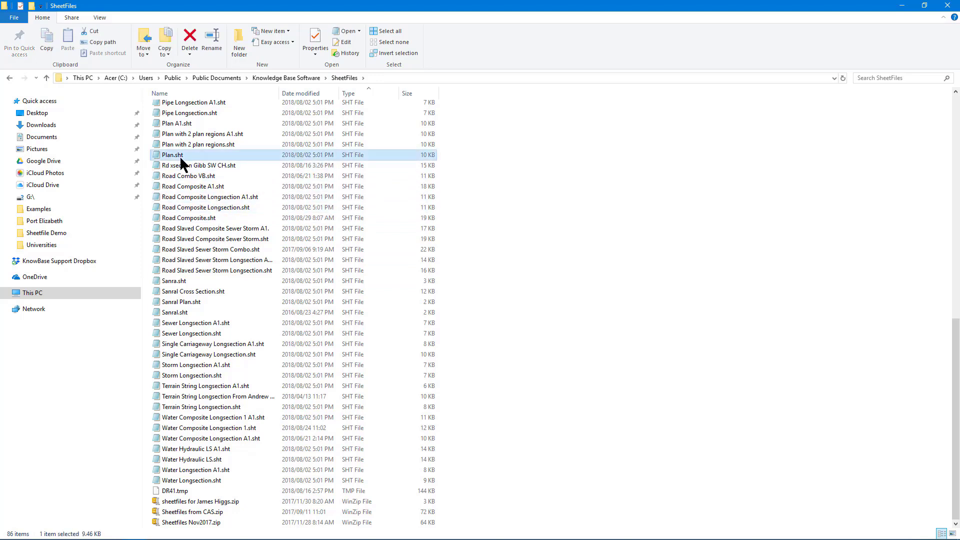
double_click(190, 218)
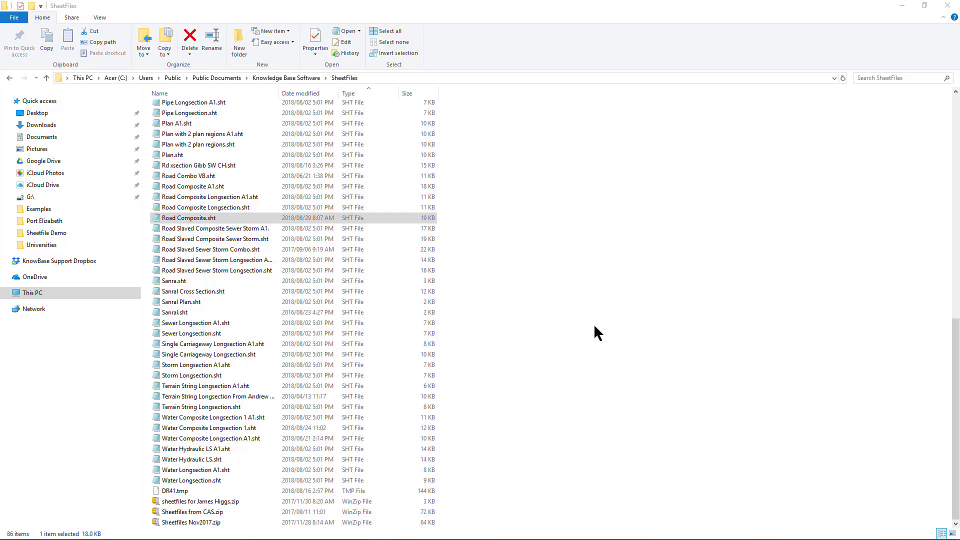
click(901, 5)
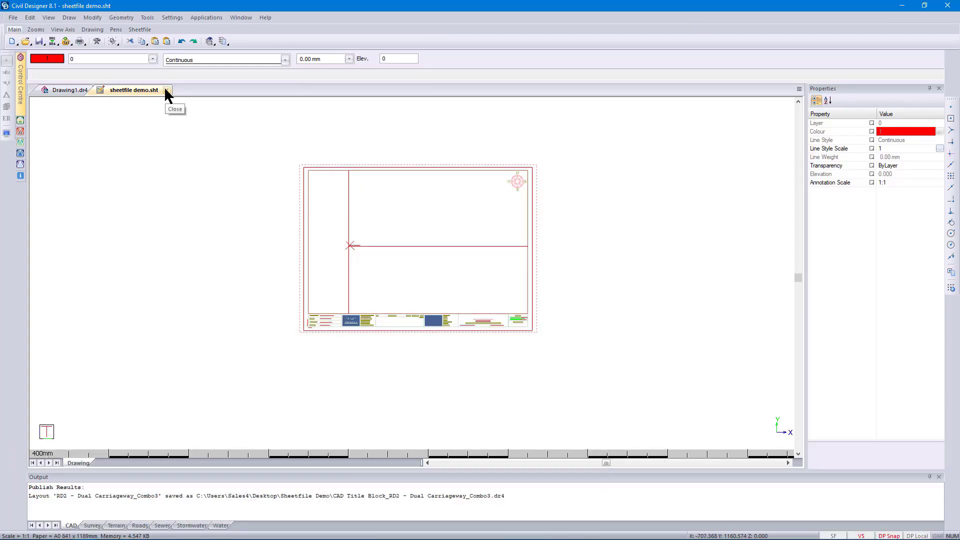
Step: Close sheetfile demo.sht and start the SheetFile Editor again with an untitled sheet
click(167, 90)
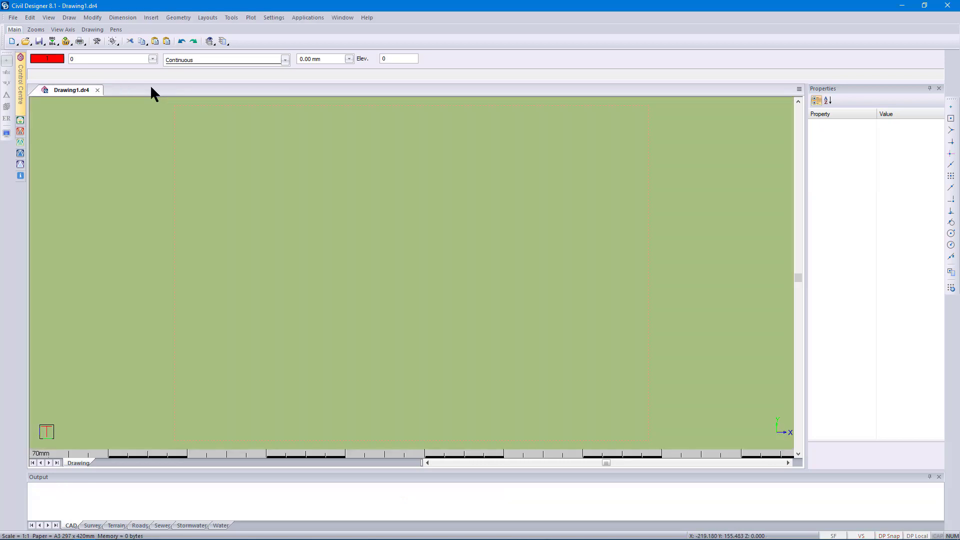
click(307, 17)
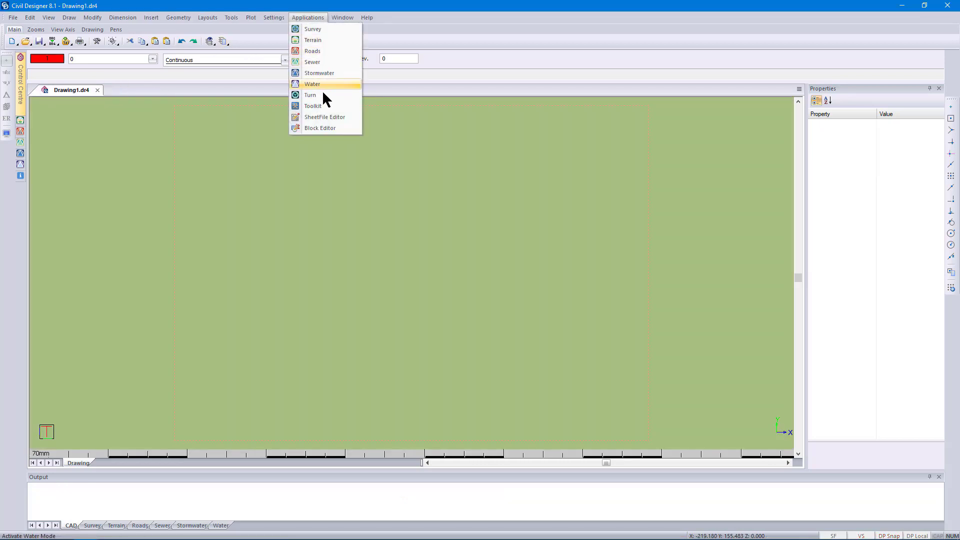
click(326, 118)
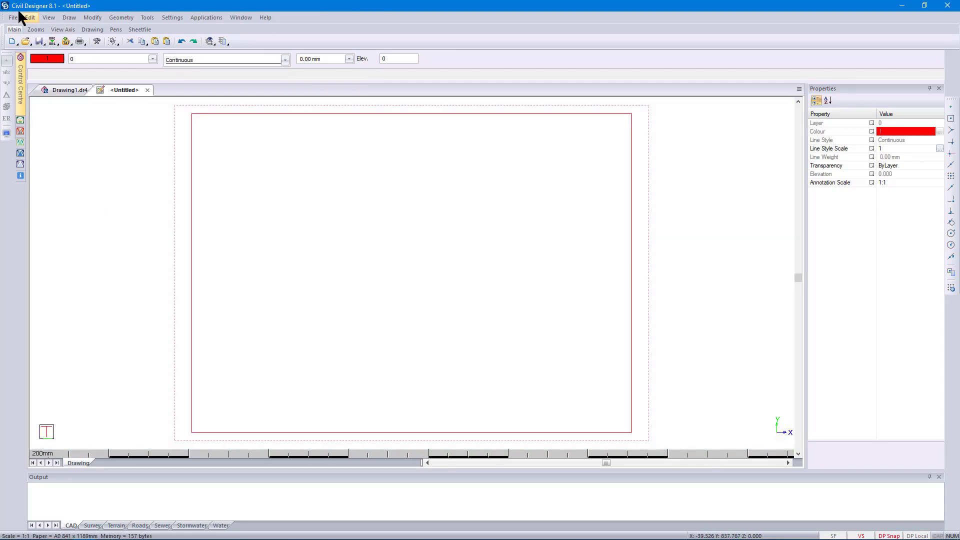
click(14, 17)
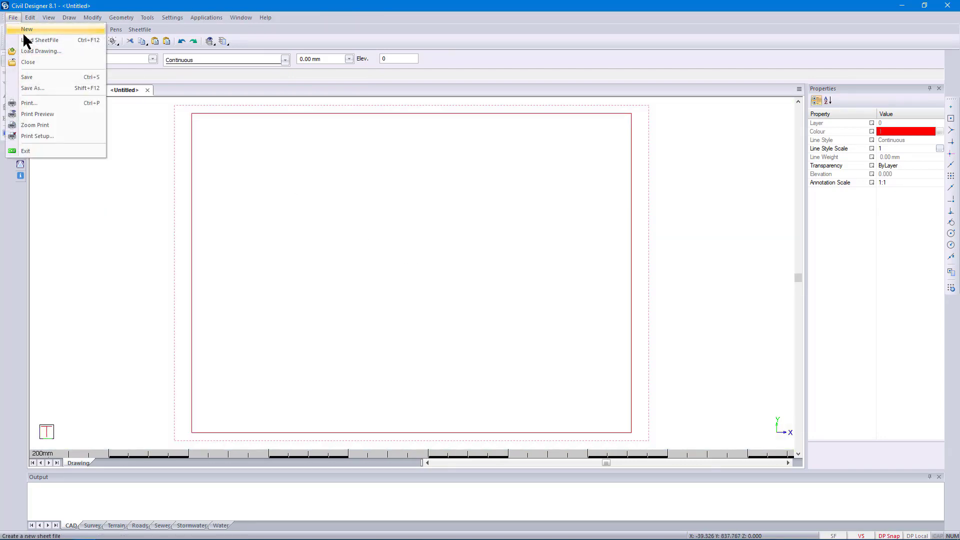
Step: Load the sheet file Plan.sht from the SheetFiles folder of Knowledge Base Software
click(40, 47)
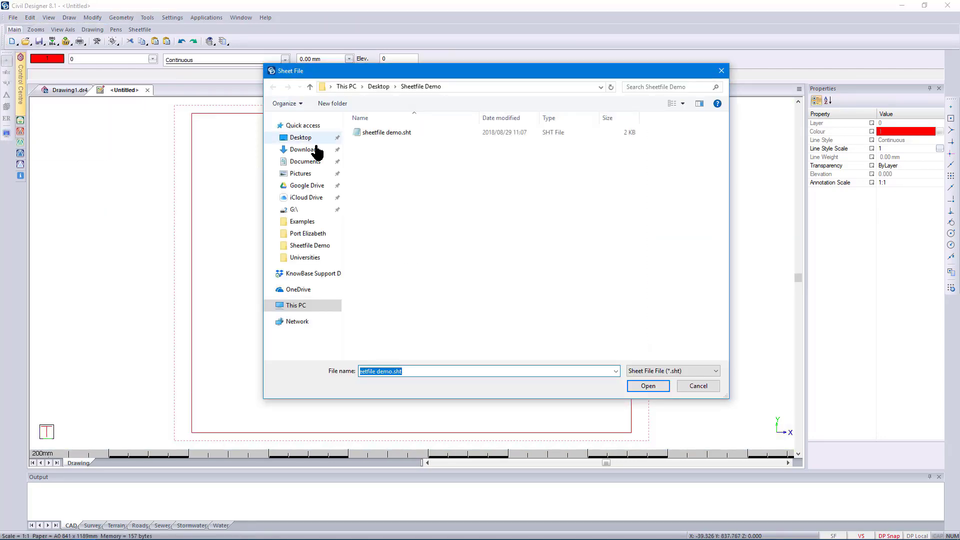
click(301, 139)
double_click(403, 132)
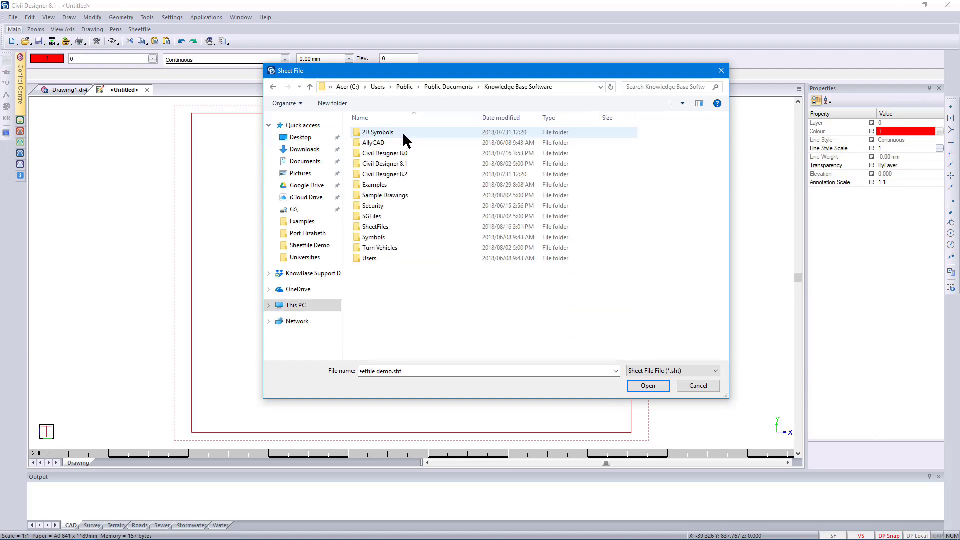
double_click(391, 227)
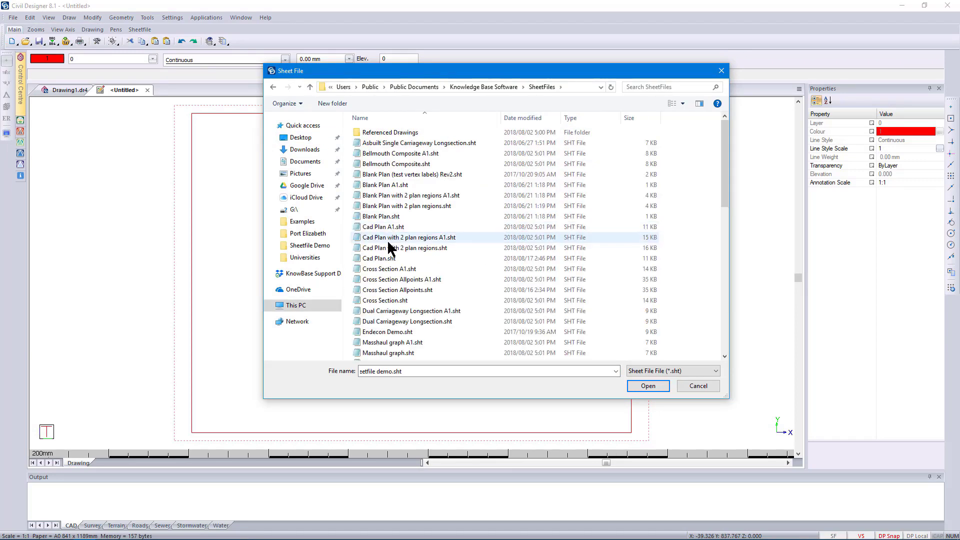
scroll(386, 278, down, 4)
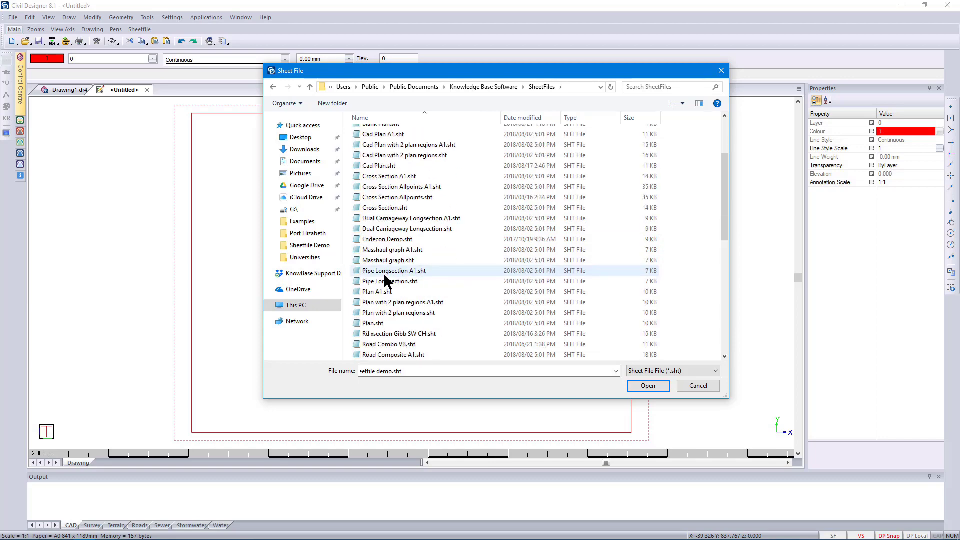
click(382, 294)
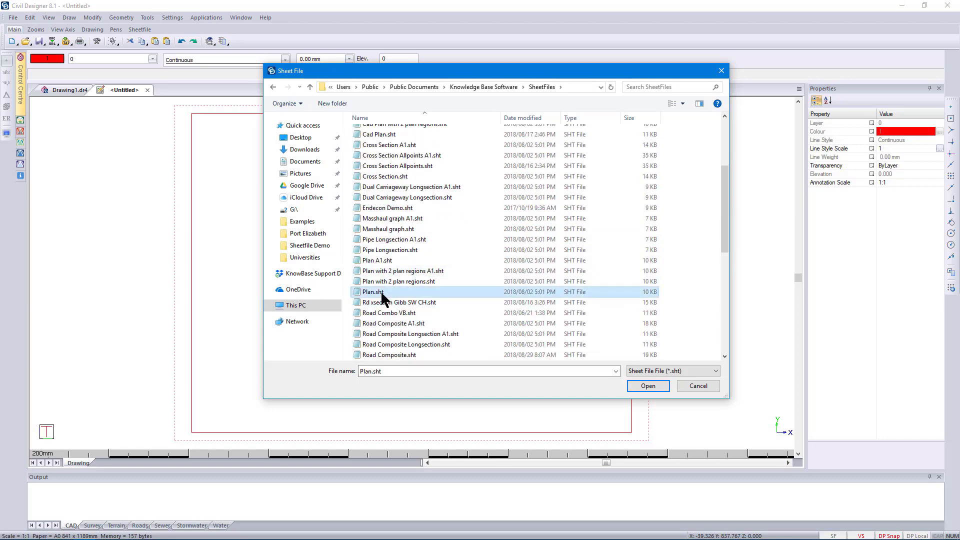
click(645, 385)
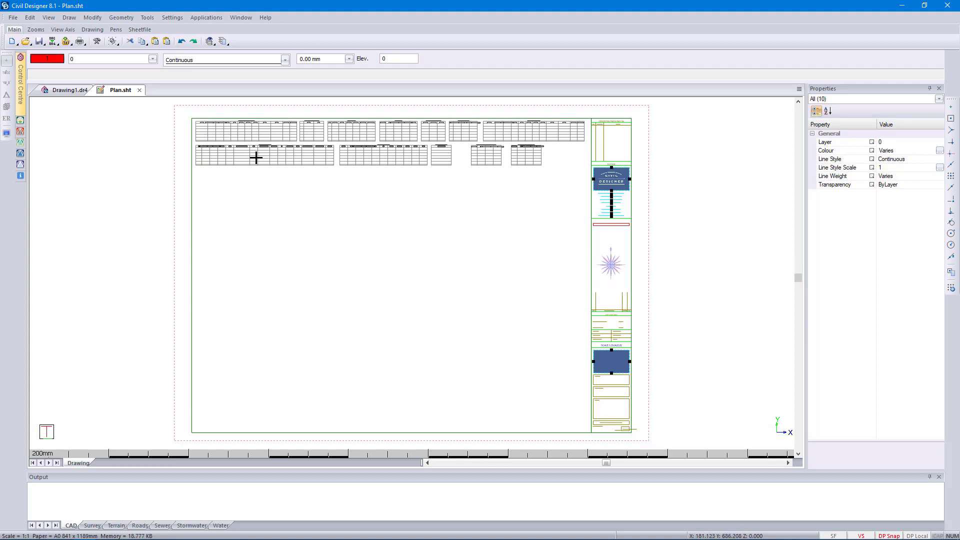
Step: Examine the schedule and list tables along the sheet's upper edge, from Stormwater Schedule to Sewer Schedule and Road Int\n Label\n List
scroll(206, 128, up, 2)
scroll(435, 285, up, 2)
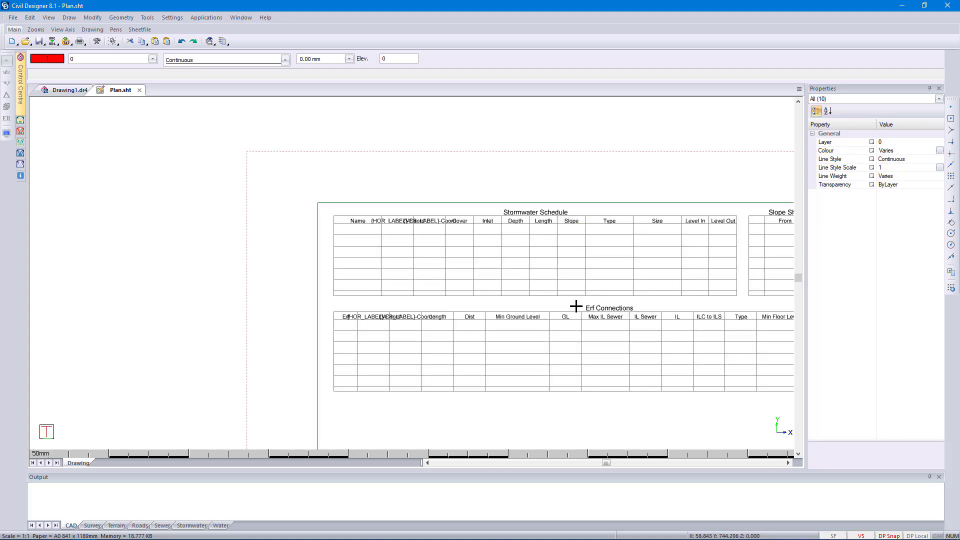
mouse_move(576, 306)
middle_down()
mouse_move(482, 285)
mouse_move(431, 288)
middle_up()
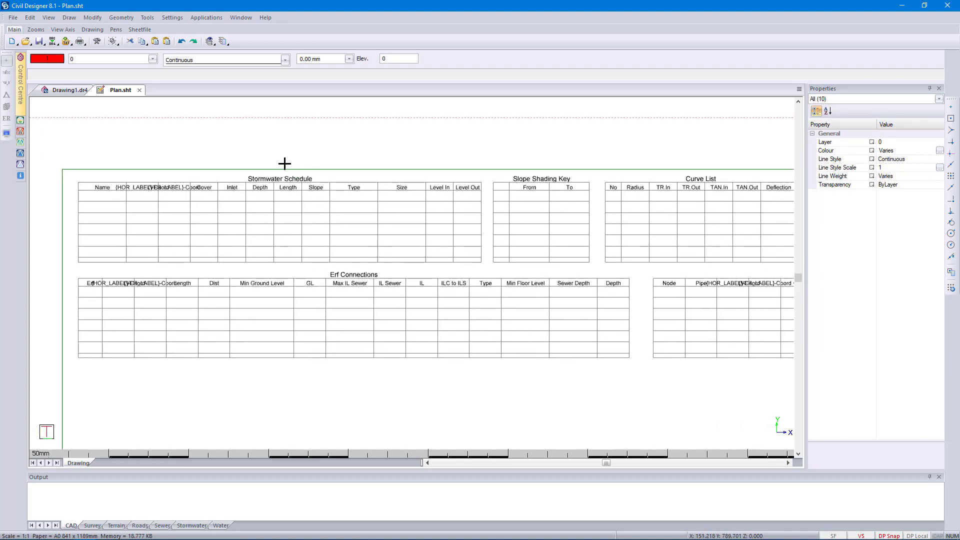
middle_drag(638, 296, 486, 286)
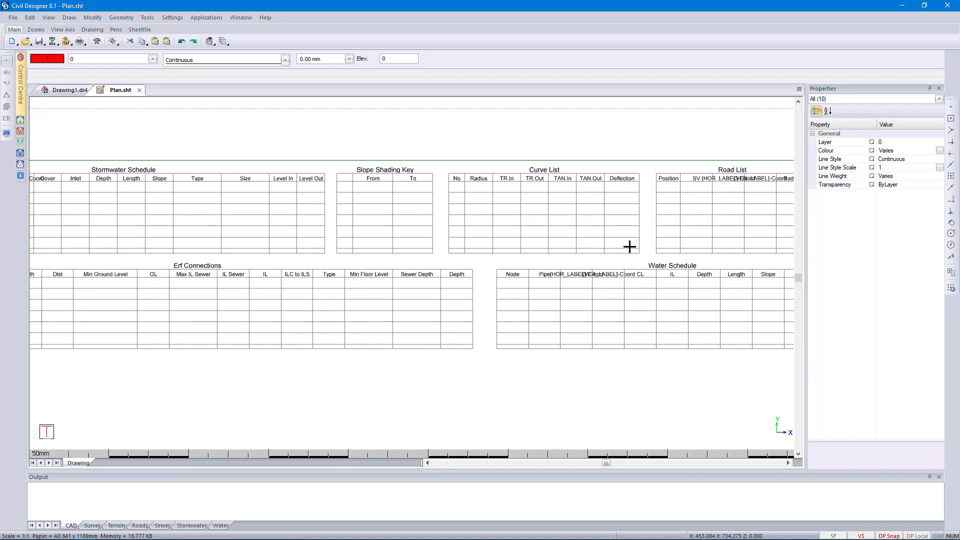
middle_drag(627, 246, 430, 245)
middle_drag(565, 252, 392, 248)
middle_drag(594, 255, 466, 259)
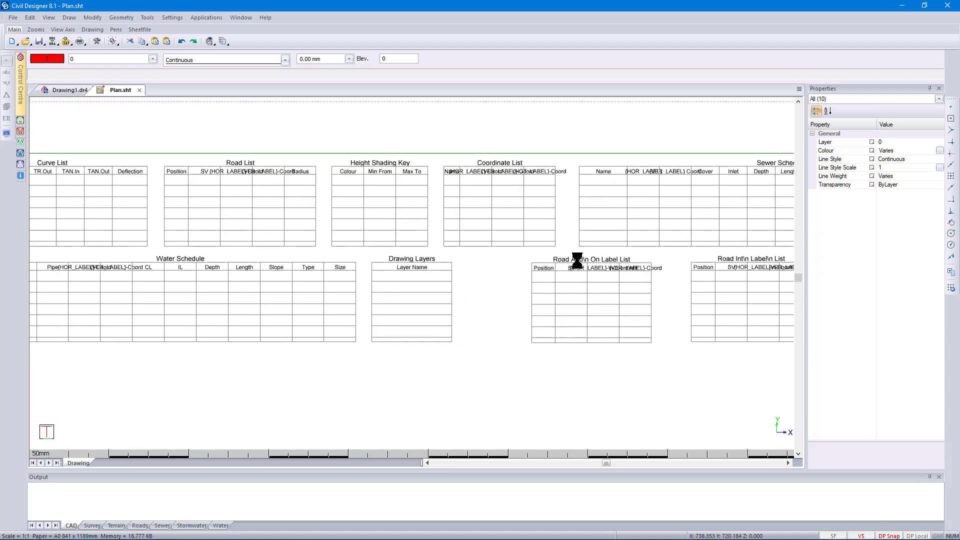
middle_drag(578, 260, 450, 258)
middle_drag(575, 256, 424, 252)
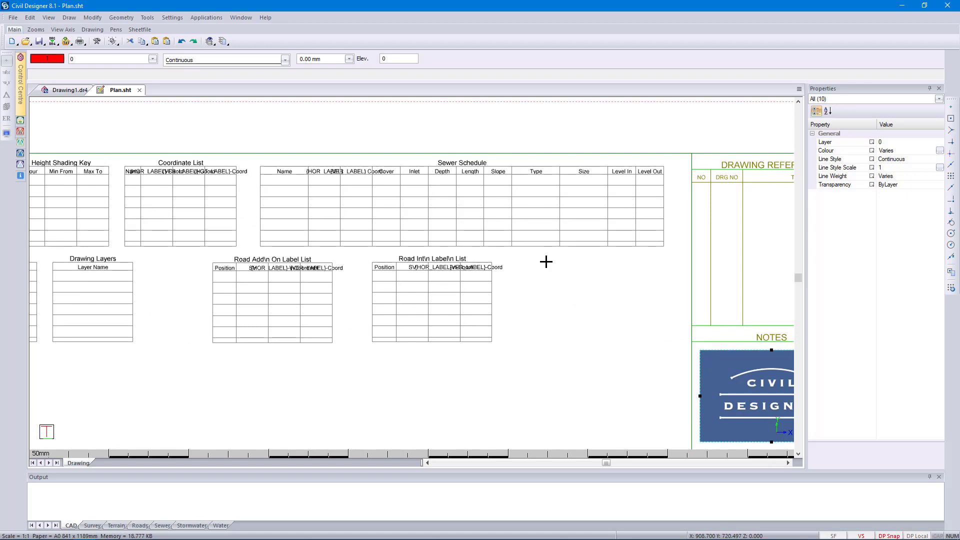
scroll(545, 261, down, 6)
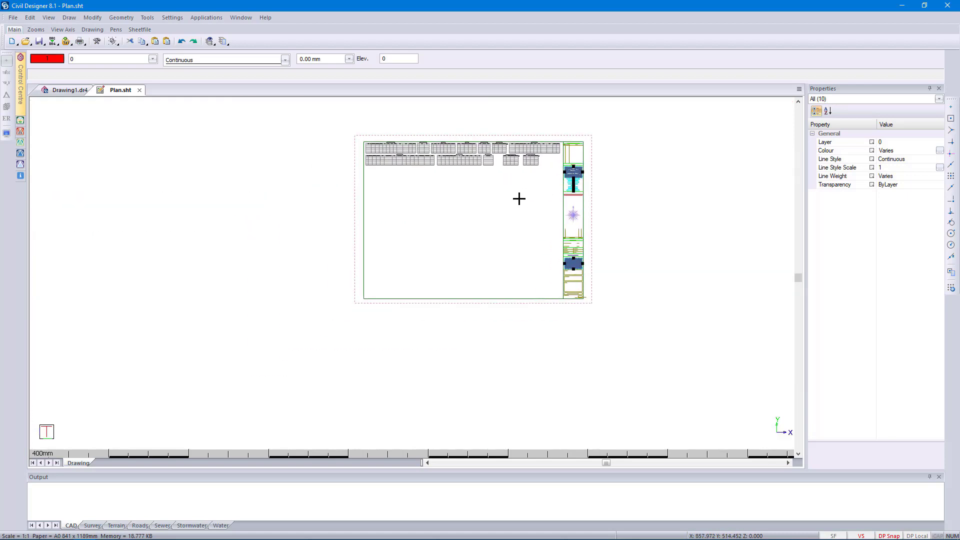
scroll(500, 190, up, 2)
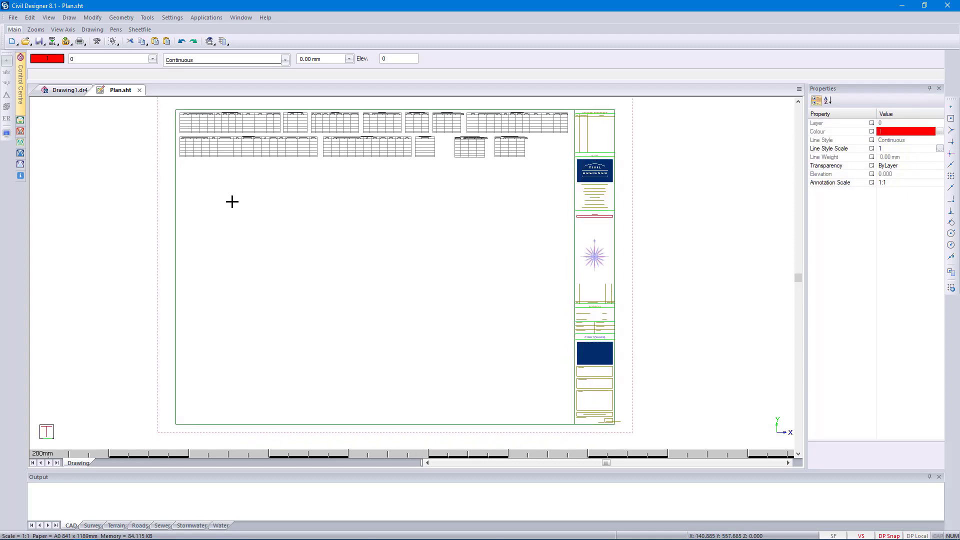
Step: Select the regions and line forming the sheet's frame, list their object types, and clear the selection
drag(232, 202, 114, 244)
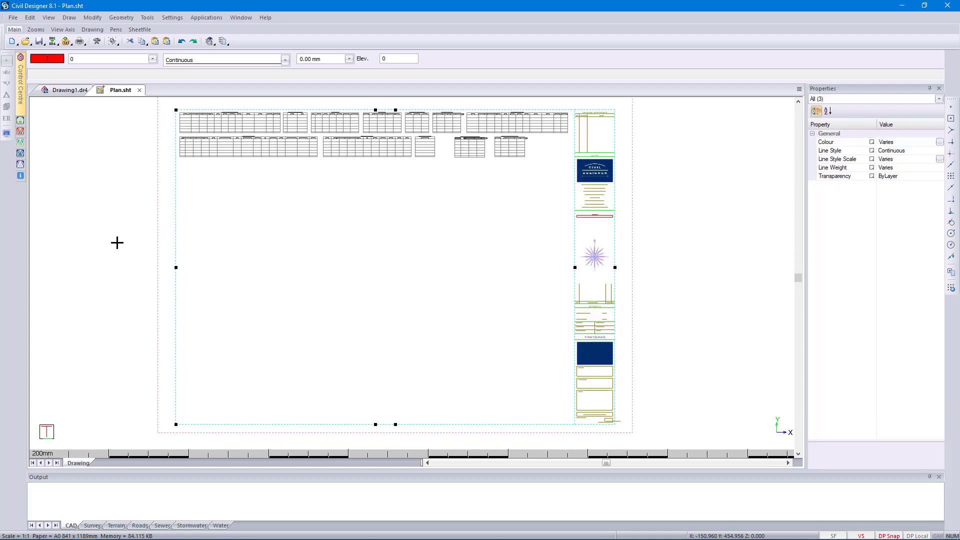
click(852, 98)
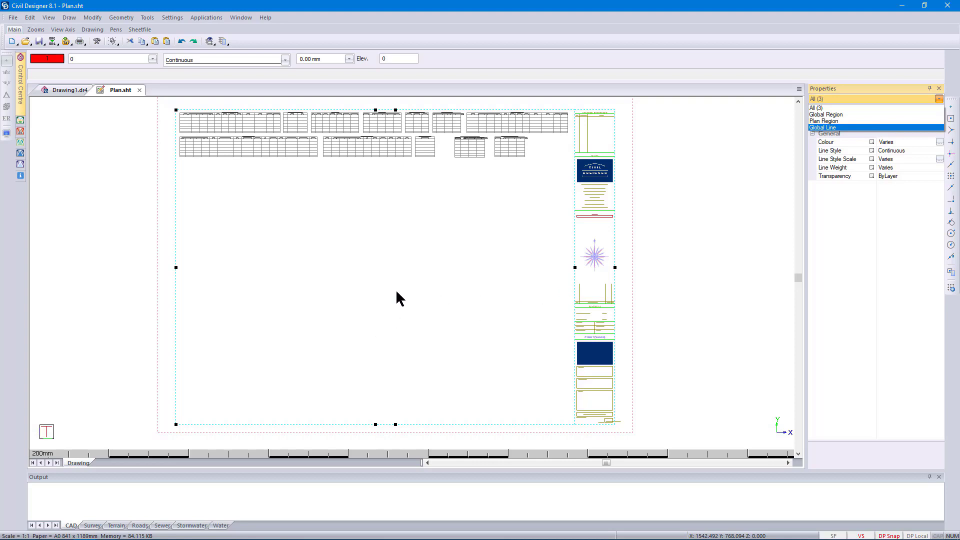
click(385, 276)
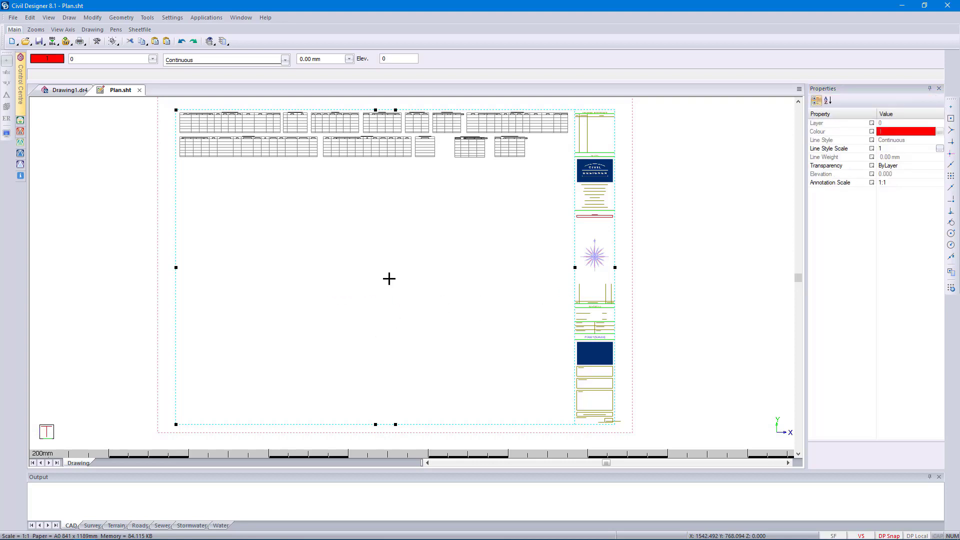
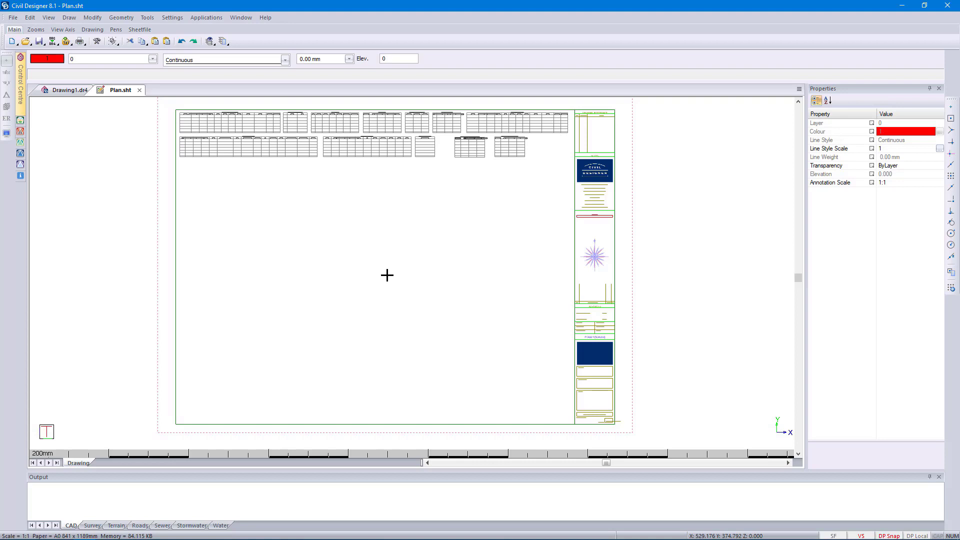
Step: Delete all the title block contents in the strip along the sheet's right side, including logos, notes and north arrow
mouse_move(446, 534)
click(570, 101)
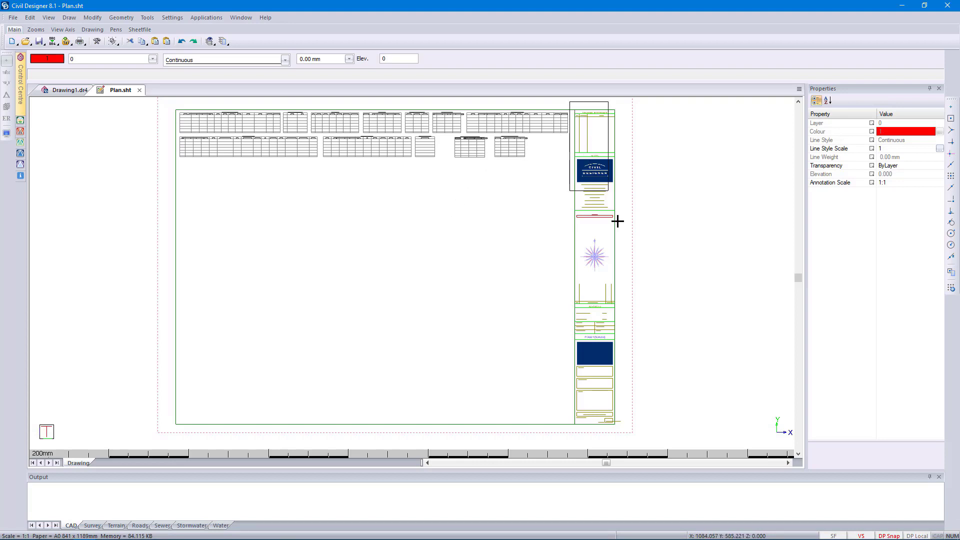
click(683, 447)
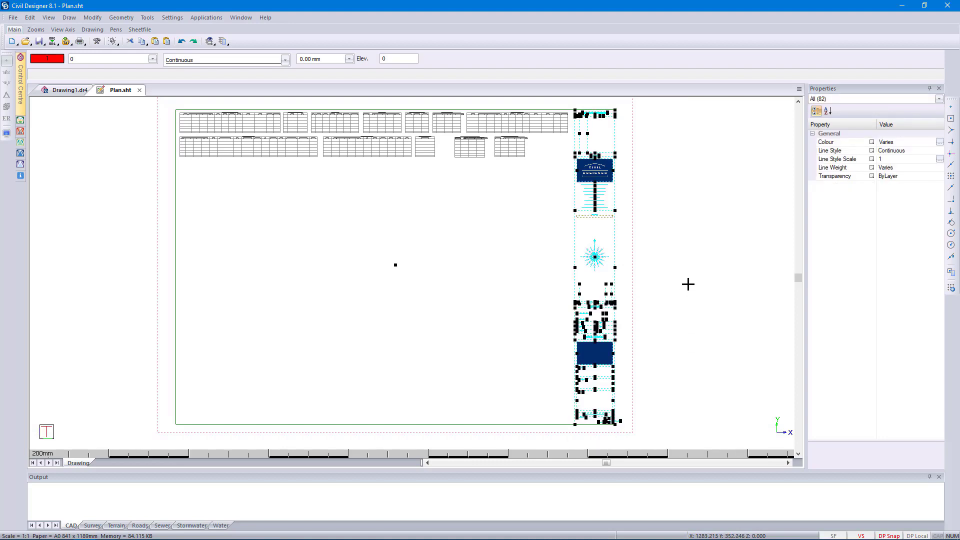
key(Delete)
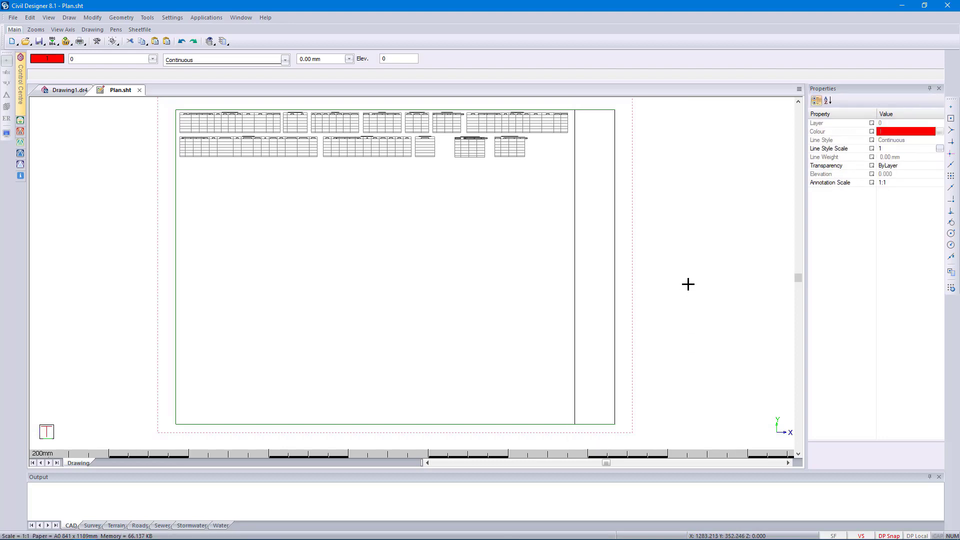
Step: Delete the remaining green Global Lines along the bottom, top and left edges of the sheet frame
click(150, 376)
click(710, 441)
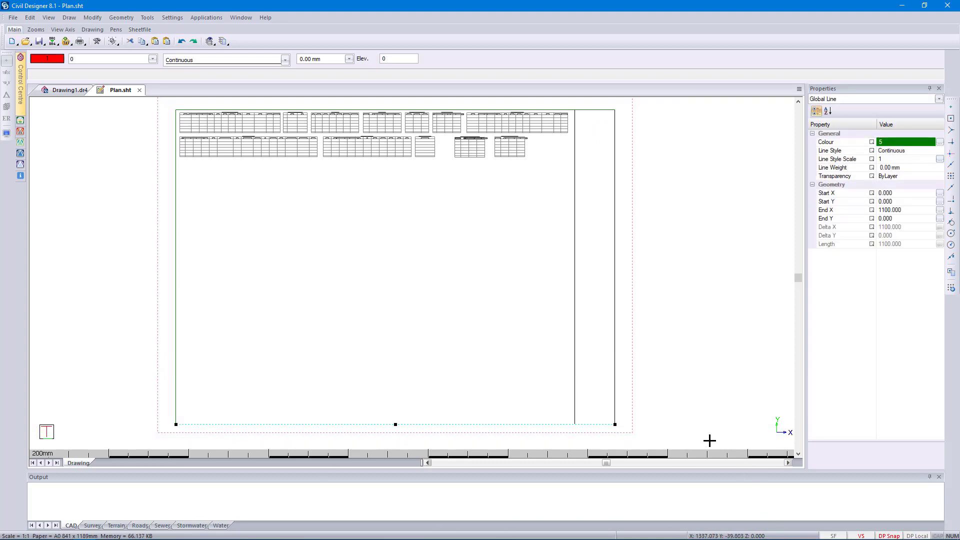
key(Escape)
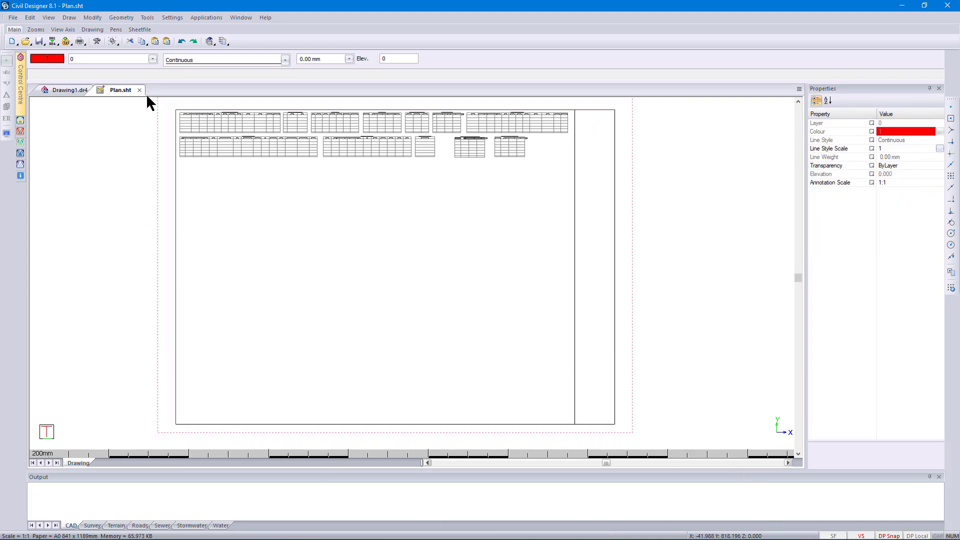
click(163, 102)
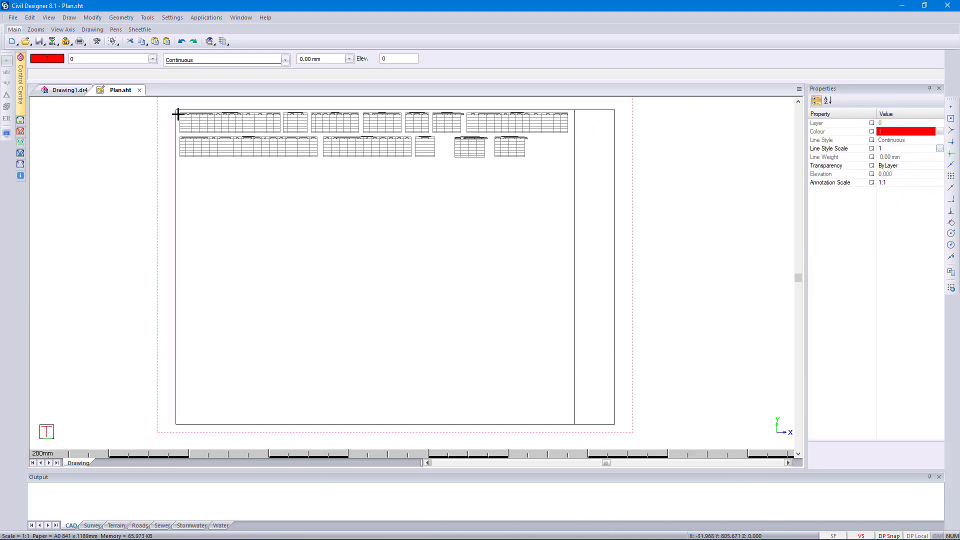
click(691, 111)
key(Escape)
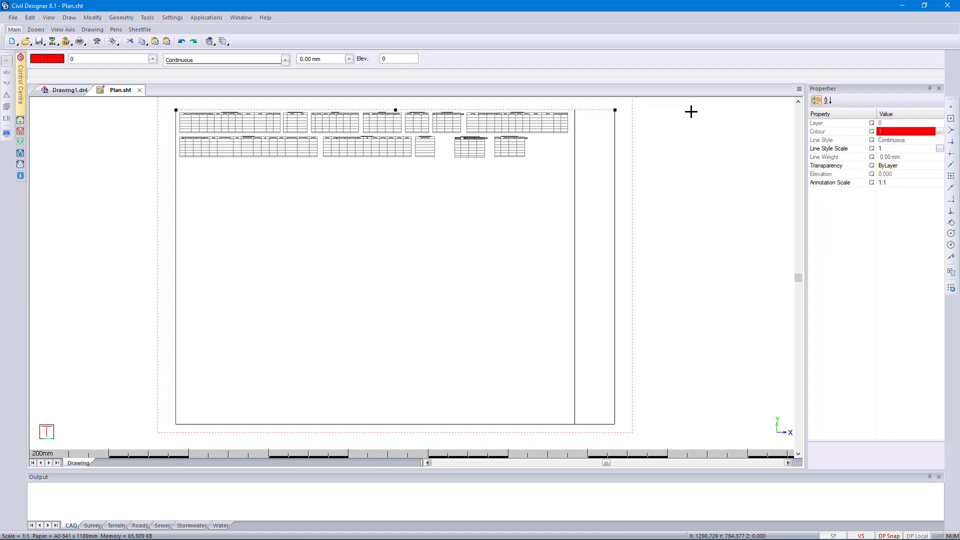
click(163, 101)
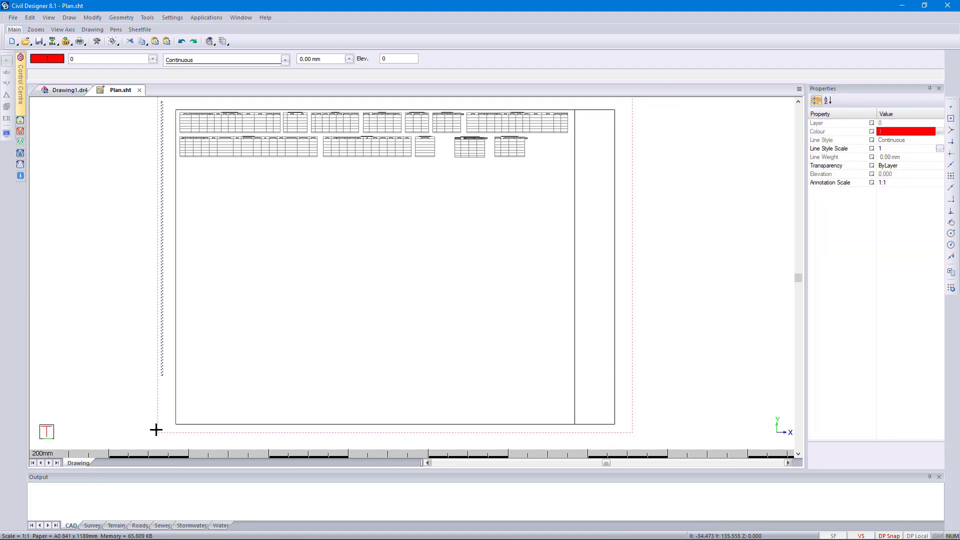
click(180, 446)
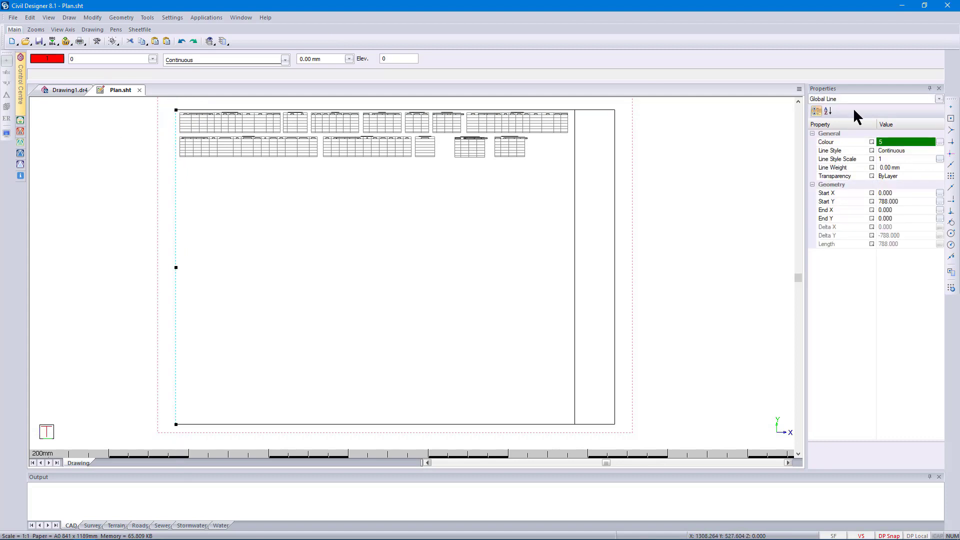
key(Escape)
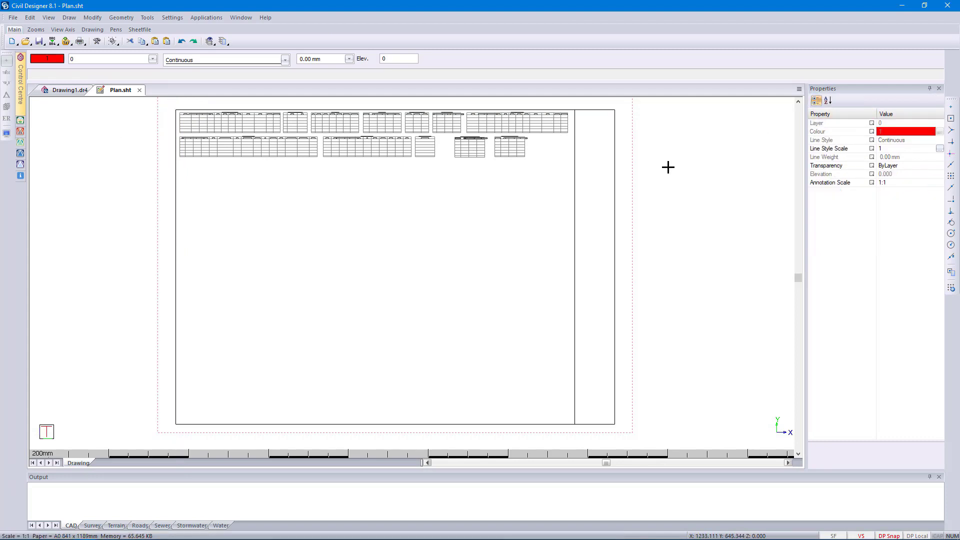
Step: Stretch the Global Region's right edge outward to about X 1125 and its bottom edge down to about Y -15
click(601, 230)
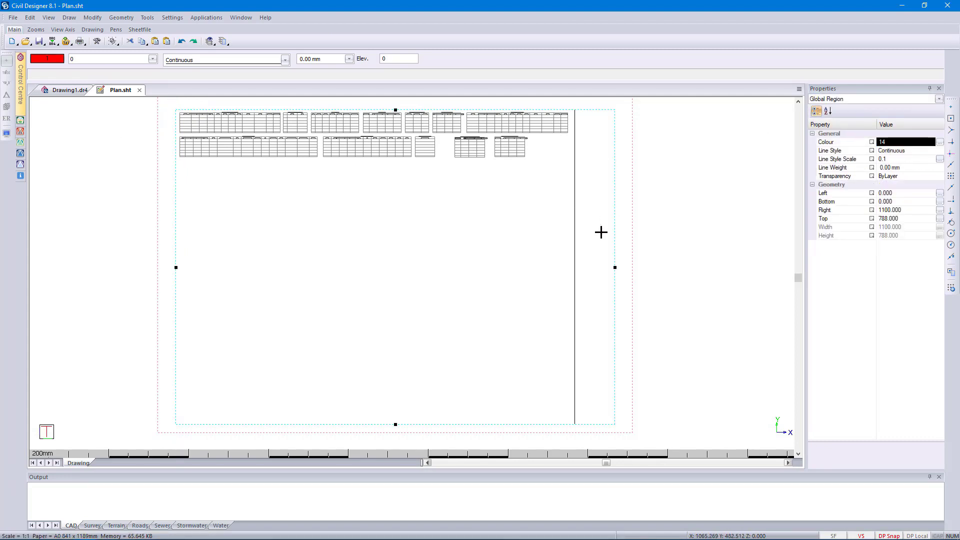
click(615, 268)
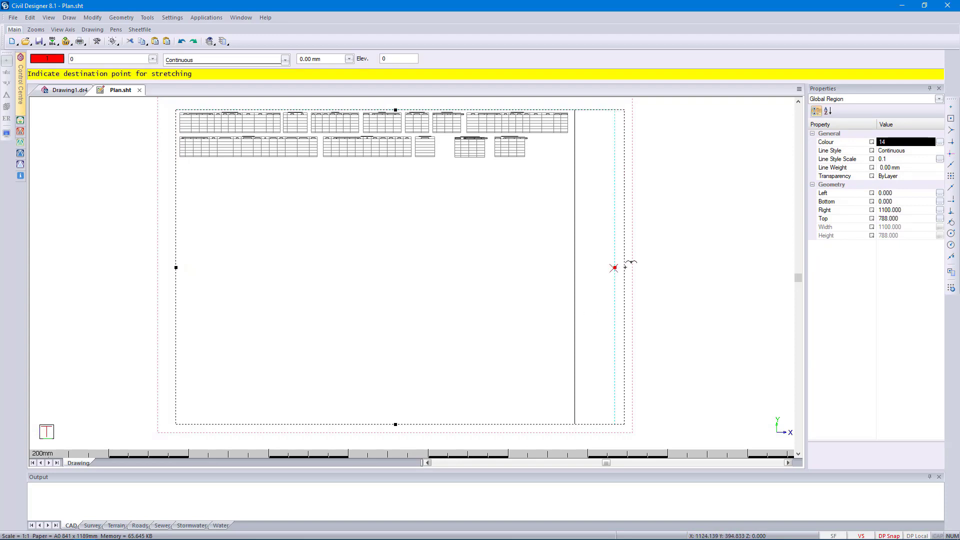
click(625, 267)
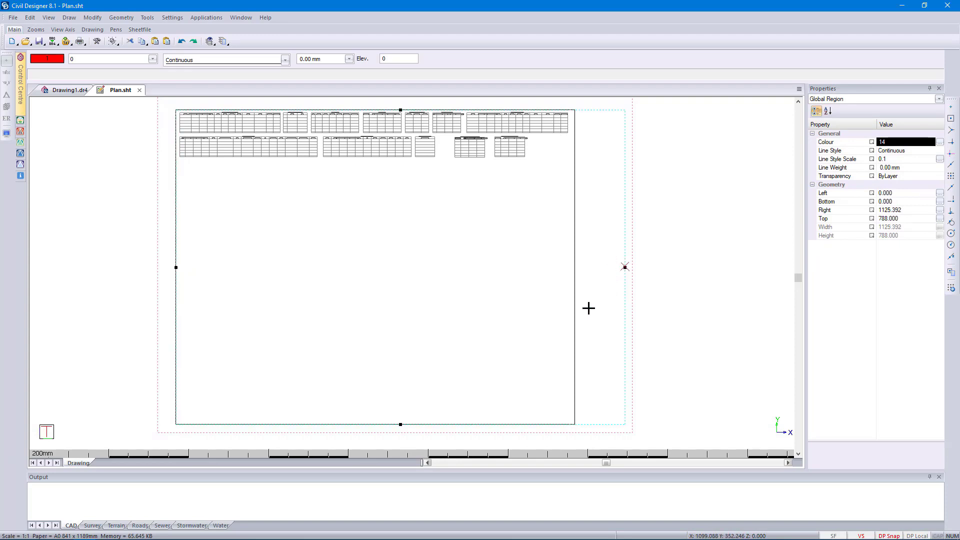
click(400, 425)
scroll(414, 270, up, 5)
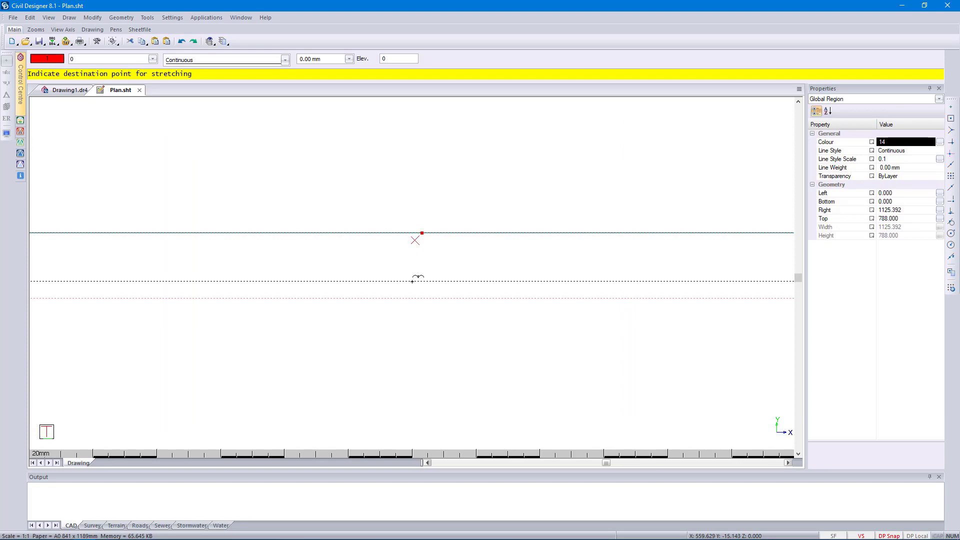
click(414, 279)
Step: Stretch the Global Region's left edge outward to about X -36, just inside the paper margin
scroll(378, 240, down, 5)
scroll(414, 272, up, 4)
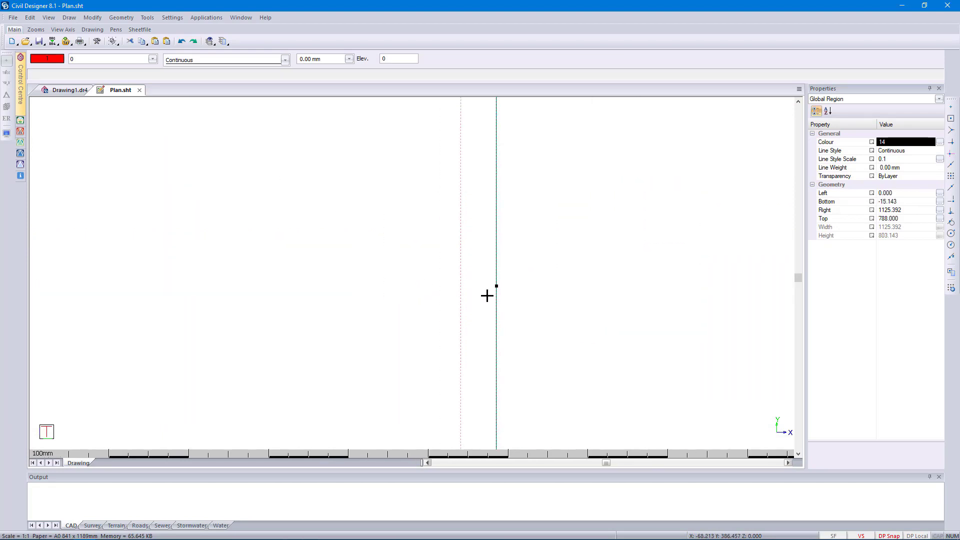
click(497, 286)
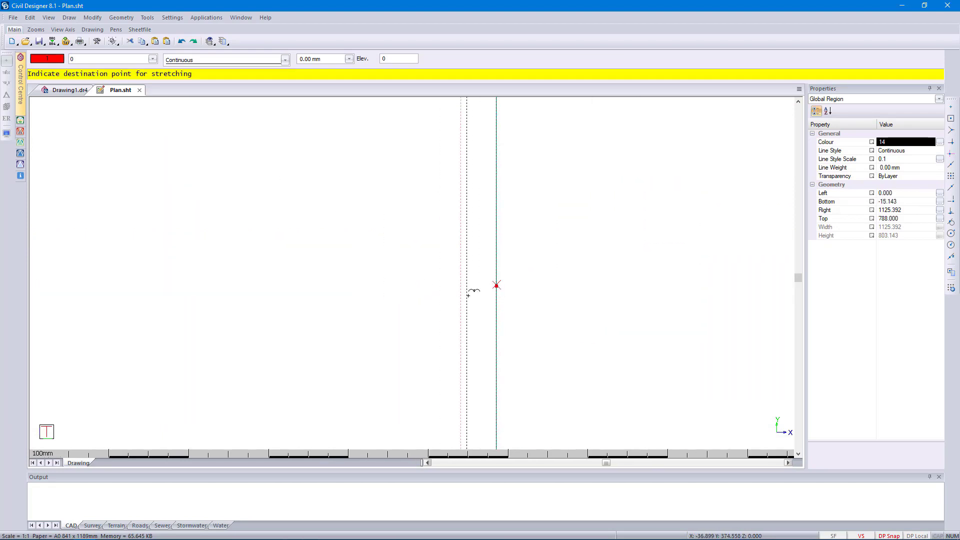
click(470, 291)
Step: Stretch the Global Region's top edge up to about Y 813, just inside the paper margin, and deselect the region
scroll(426, 257, down, 4)
scroll(426, 257, up, 4)
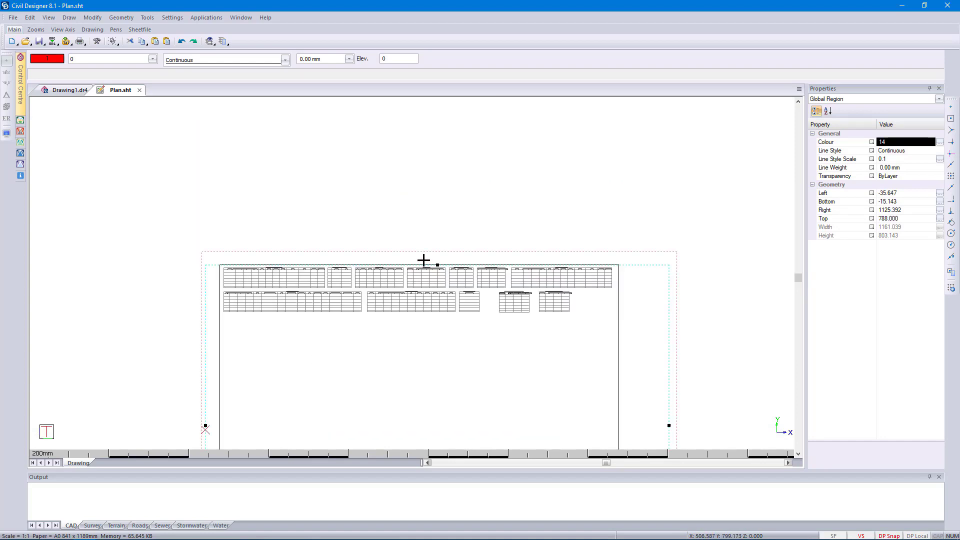
click(440, 283)
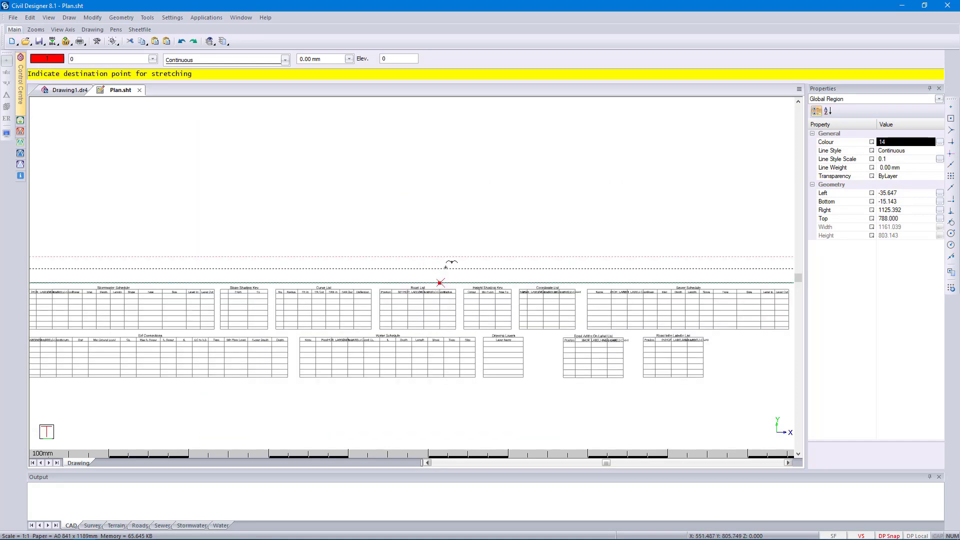
click(440, 263)
scroll(416, 285, down, 3)
scroll(415, 298, up, 1)
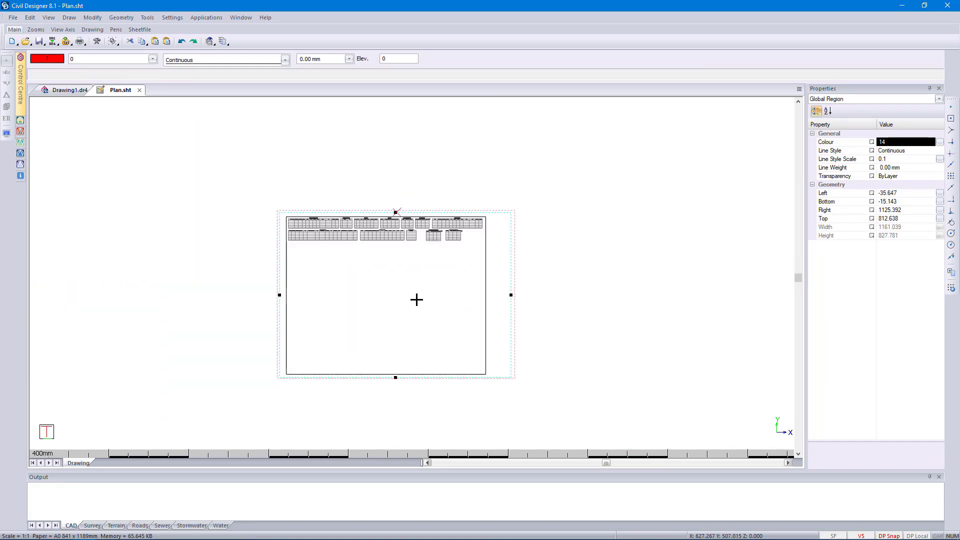
key(Escape)
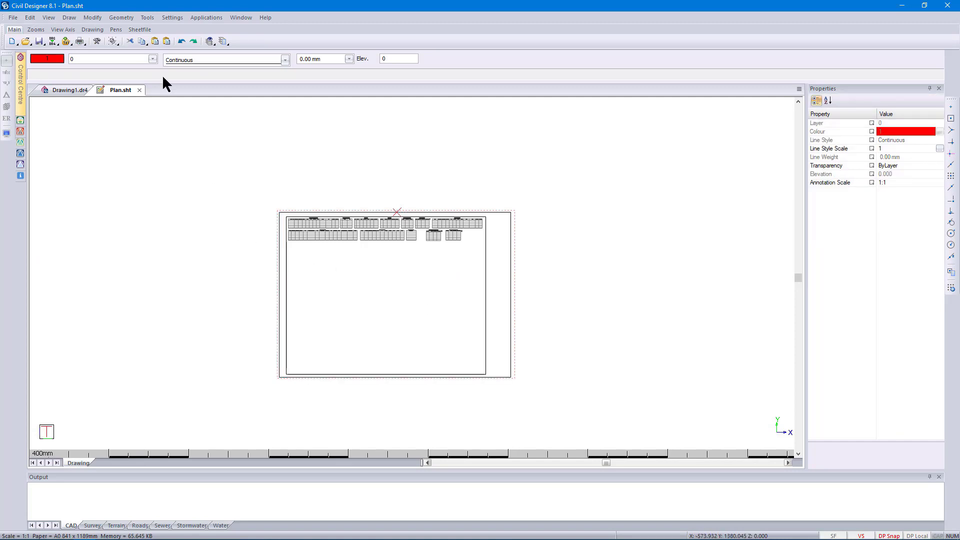
Step: Load the drawing CAD Title Block.dr4 into the sheet at reference point X 550, Y 400
click(13, 18)
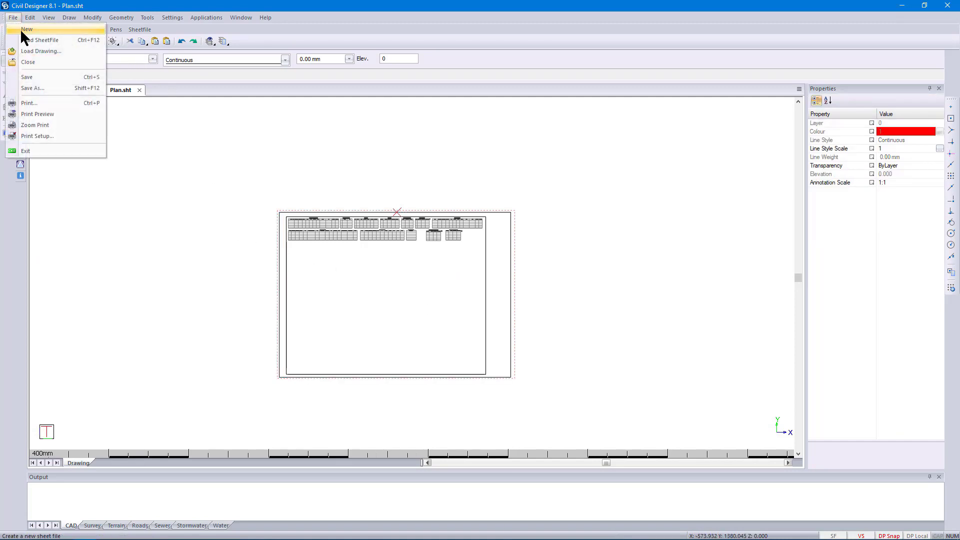
click(35, 52)
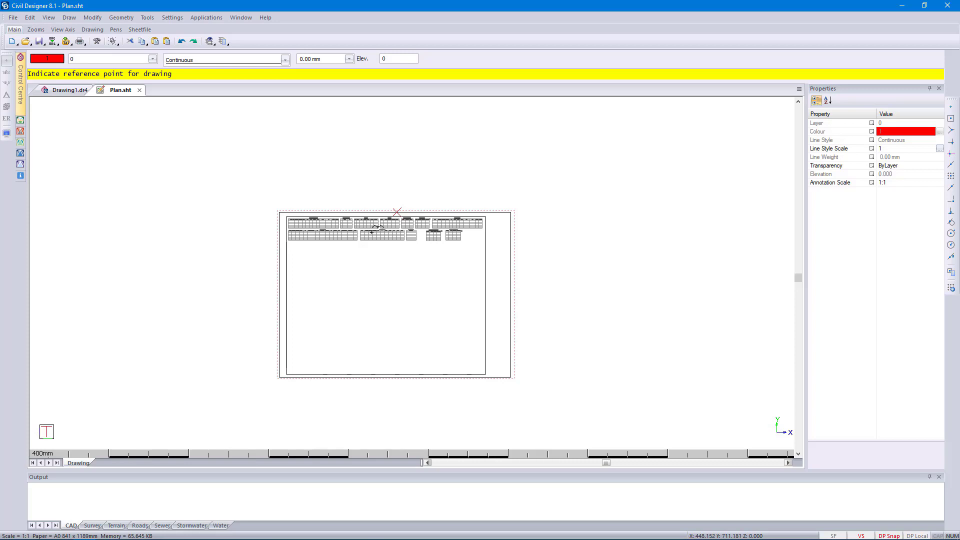
scroll(409, 290, up, 2)
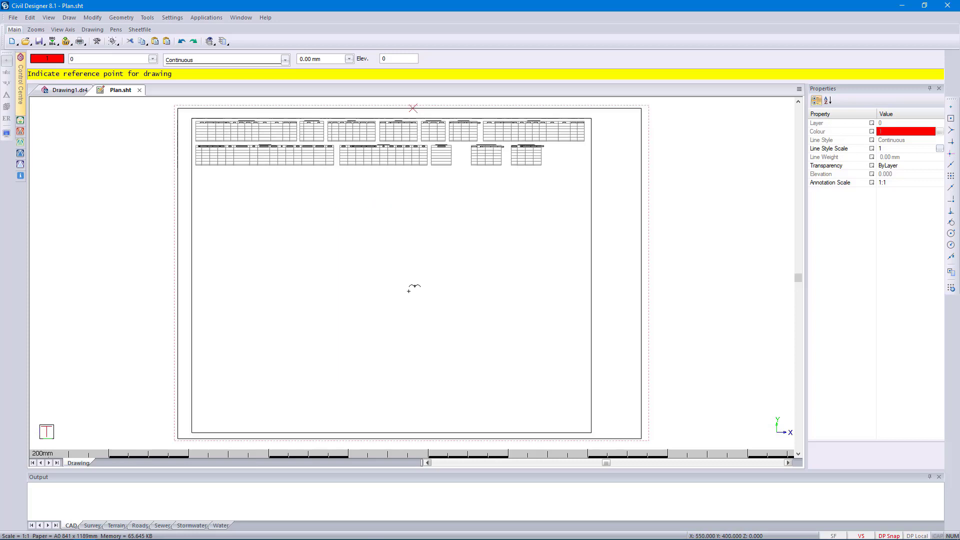
click(409, 291)
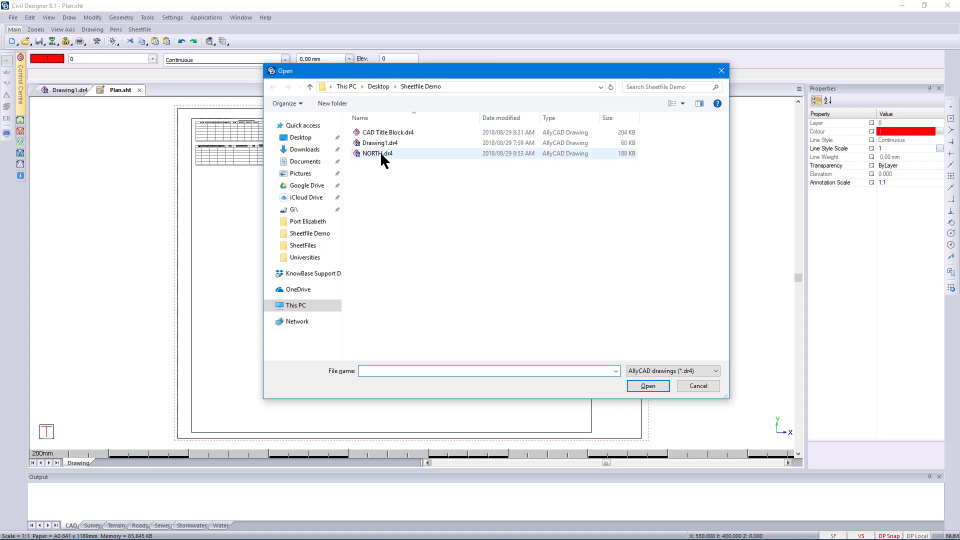
click(383, 133)
click(647, 385)
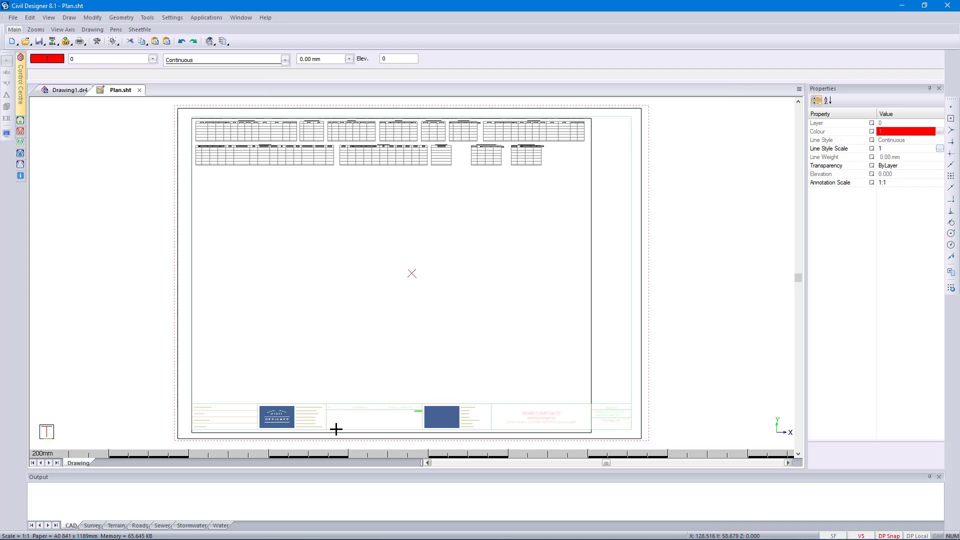
Step: Stretch the Plan Region's right edge to about X 1100 and its top edge to about Y 792, matching the title block frame
click(565, 315)
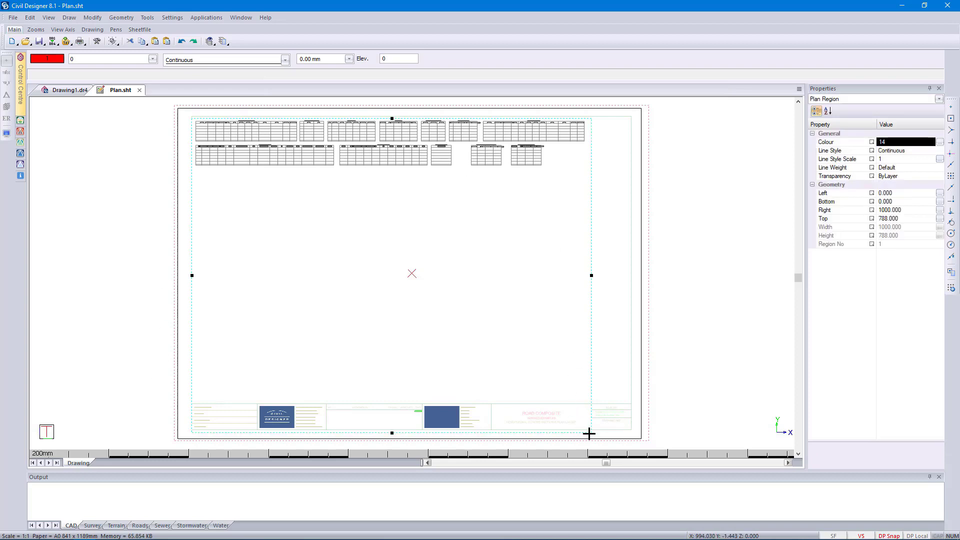
click(591, 275)
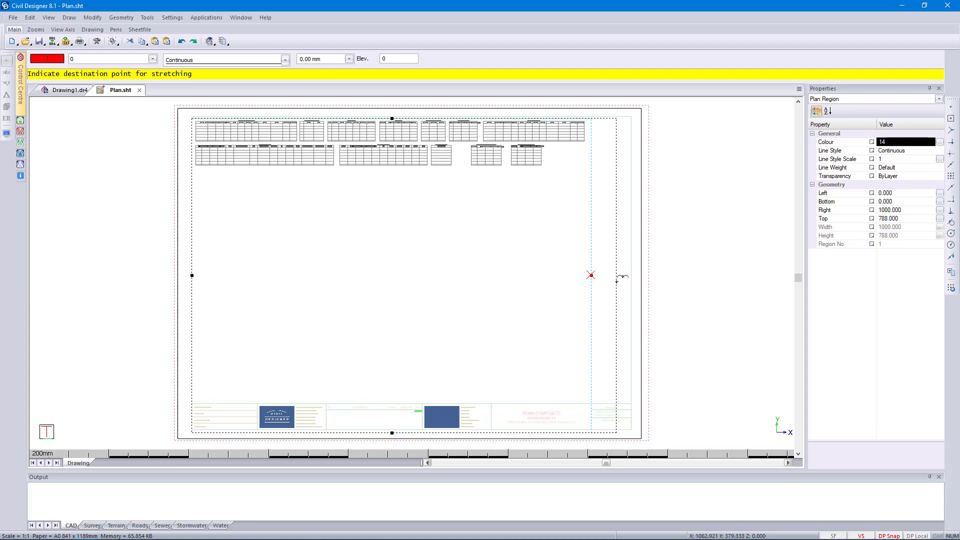
click(631, 293)
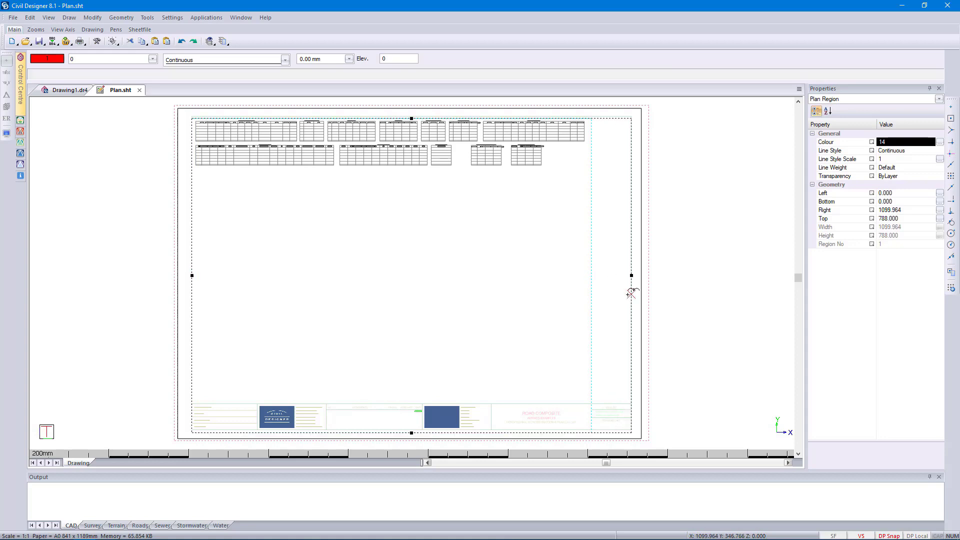
scroll(411, 116, up, 5)
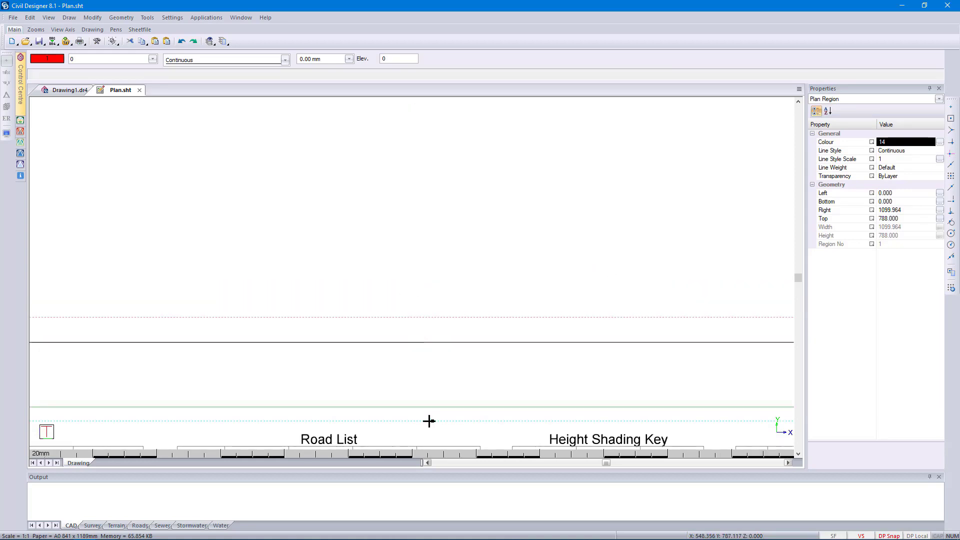
click(431, 421)
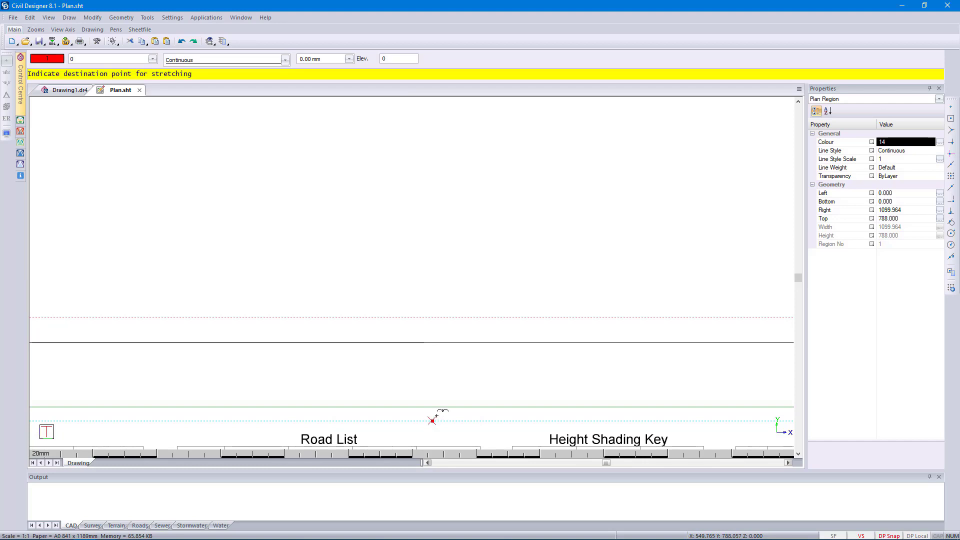
click(457, 406)
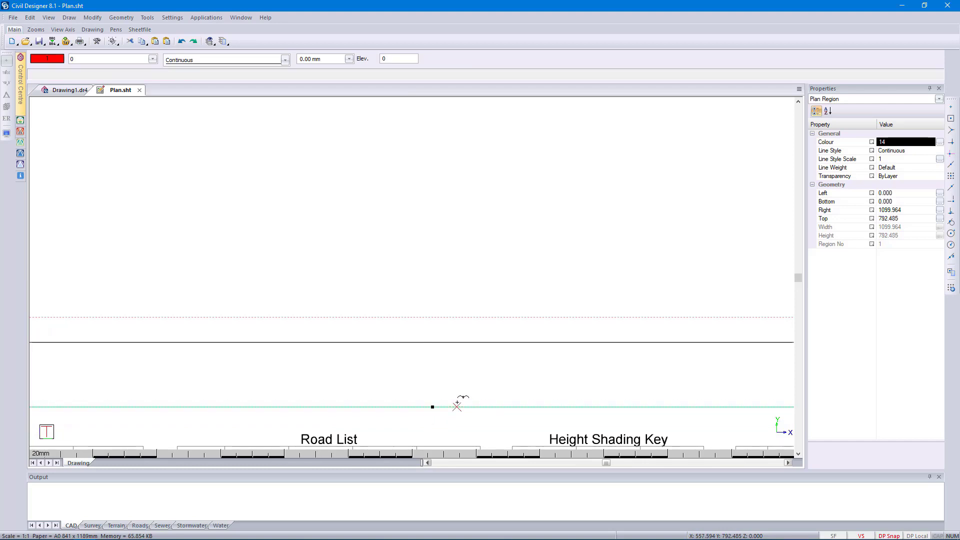
Step: Stretch the Plan Region's bottom edge up to the title strip's upper line at about Y 72
scroll(457, 405, down, 6)
scroll(409, 437, up, 4)
scroll(405, 263, up, 2)
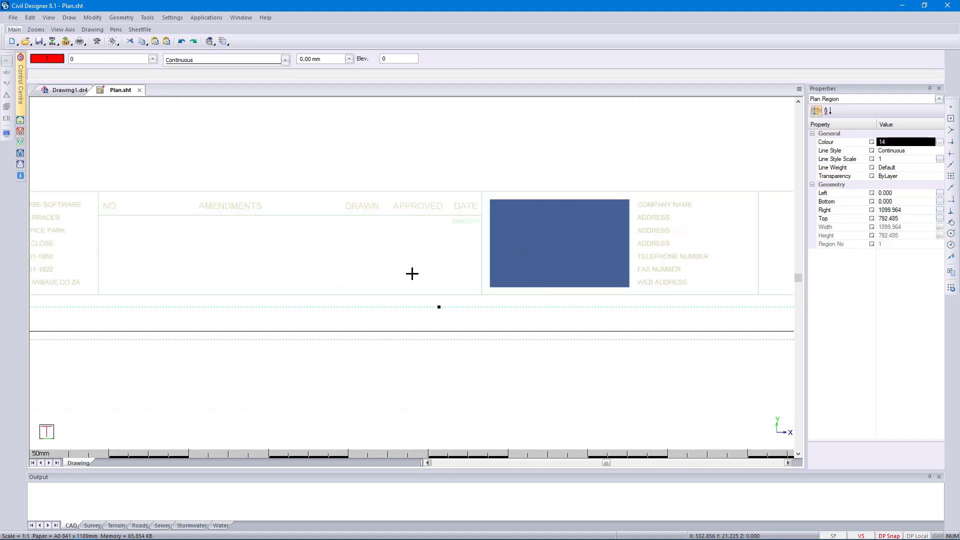
click(438, 305)
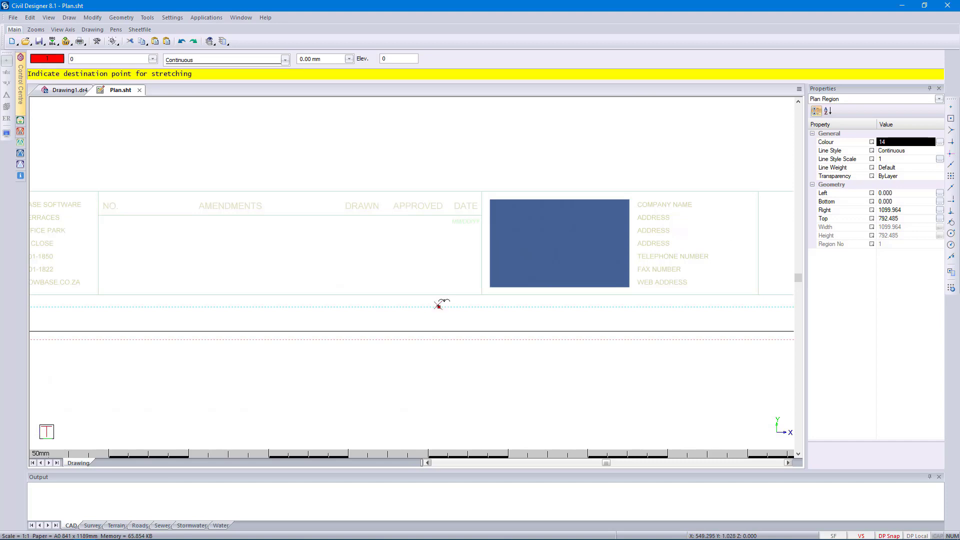
click(466, 190)
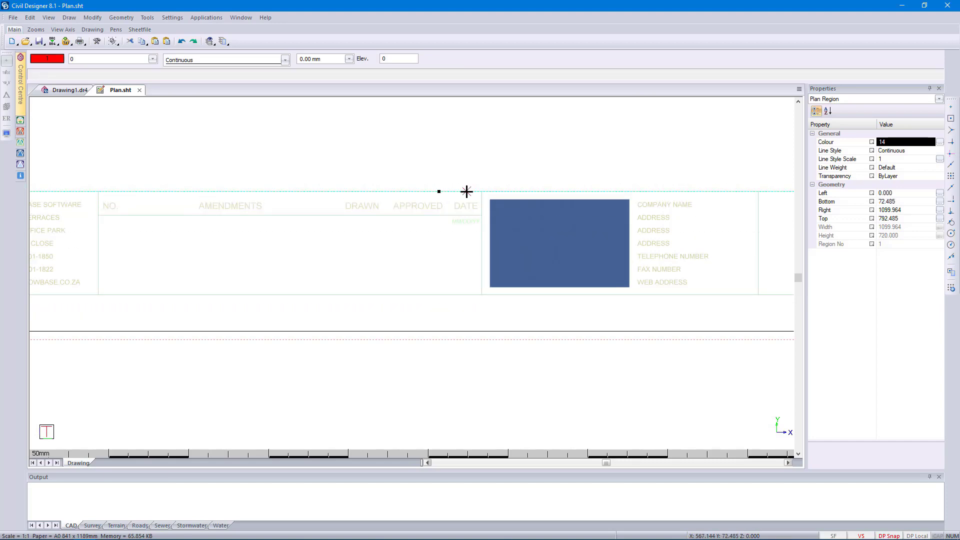
Step: Align the Plan Region's left edge with the title block's green frame line at about X 0 and deselect the region
scroll(467, 190, down, 5)
scroll(423, 273, up, 4)
scroll(423, 254, up, 3)
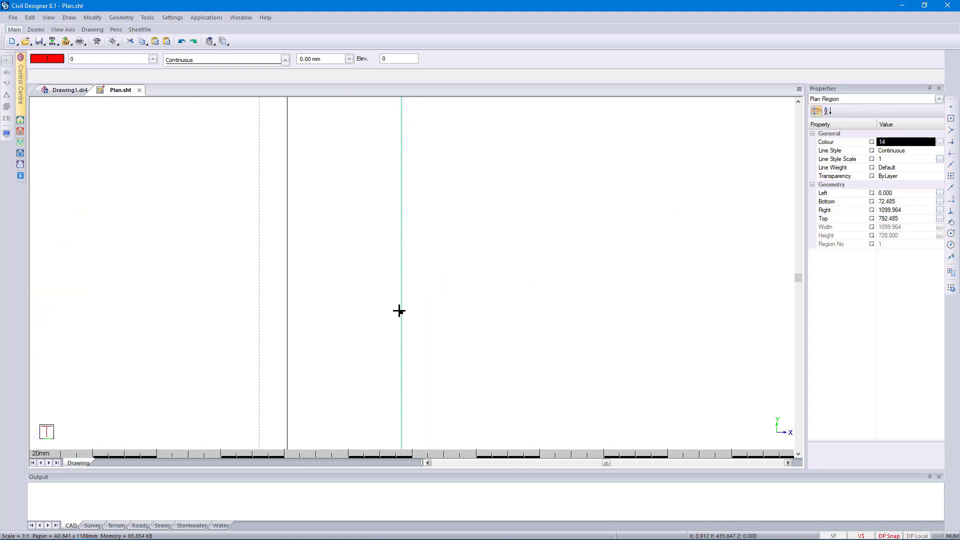
click(401, 312)
click(439, 316)
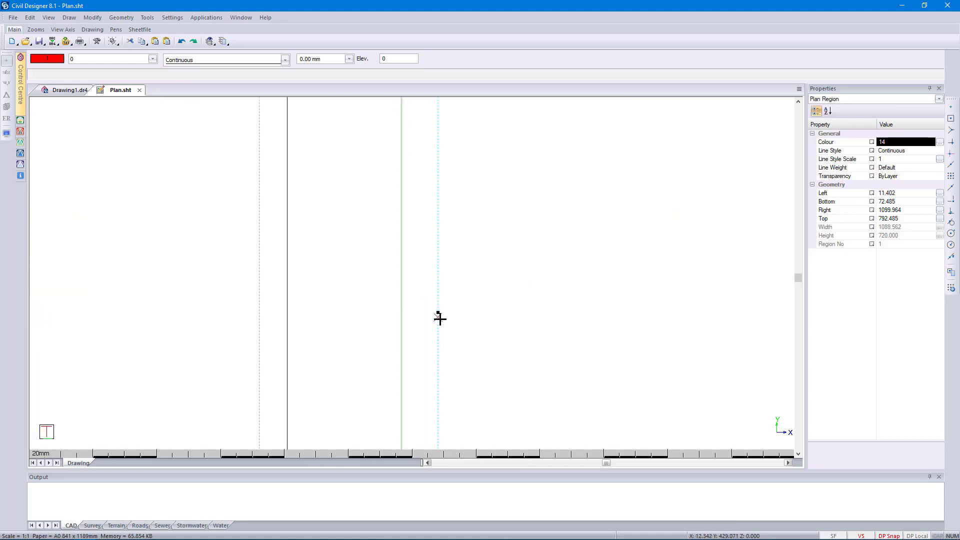
click(437, 312)
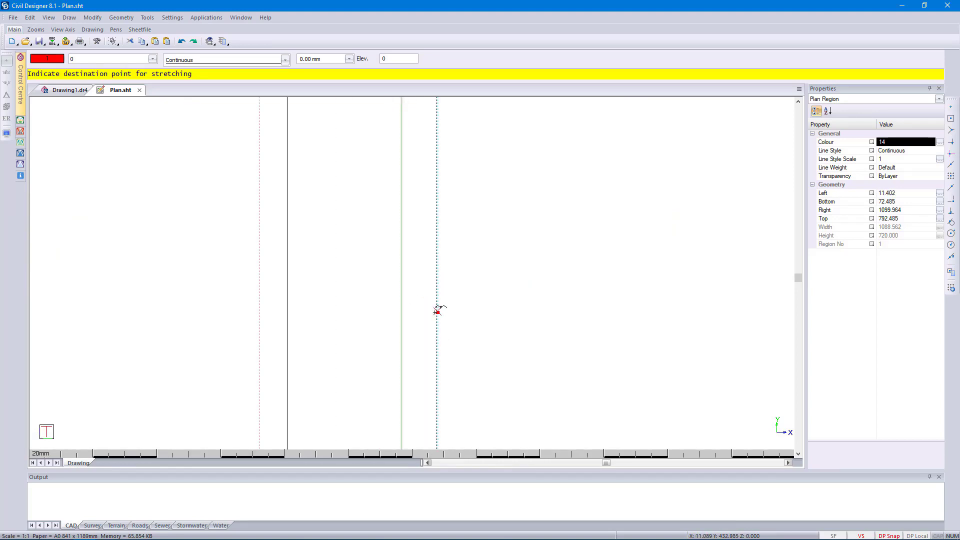
click(412, 358)
scroll(415, 267, down, 5)
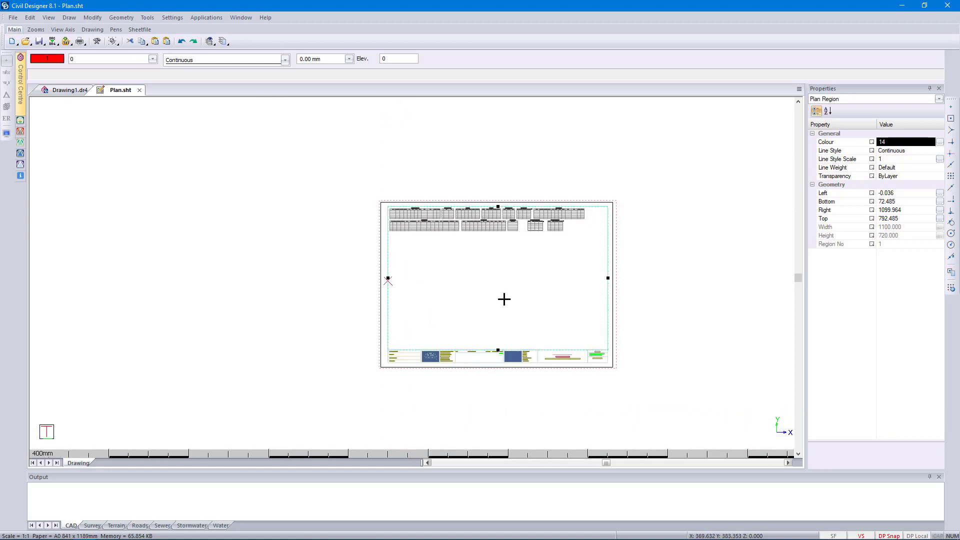
scroll(411, 271, down, 2)
key(Escape)
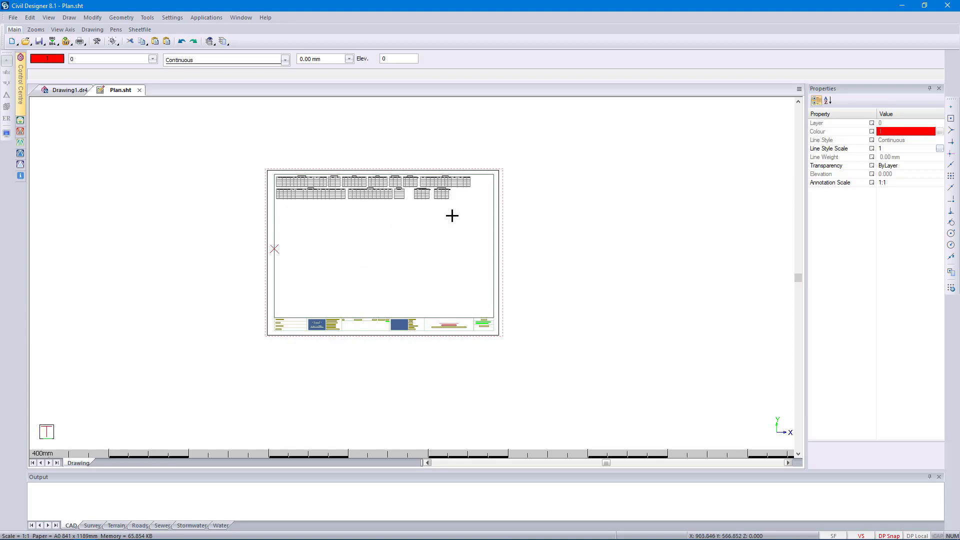
Step: Save the customised sheet file under the new name Plan A0 CDSA in the Sheetfile Demo folder
scroll(392, 265, up, 2)
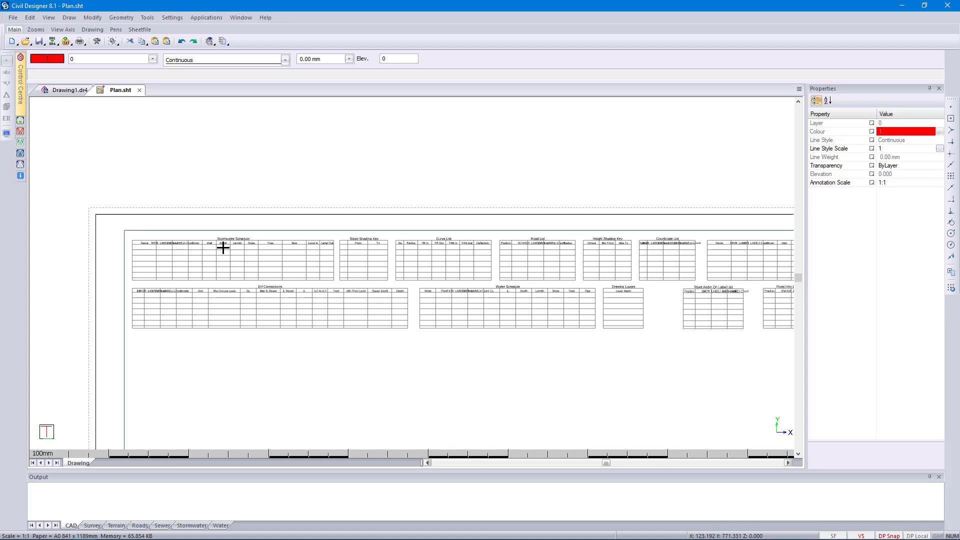
scroll(413, 273, down, 2)
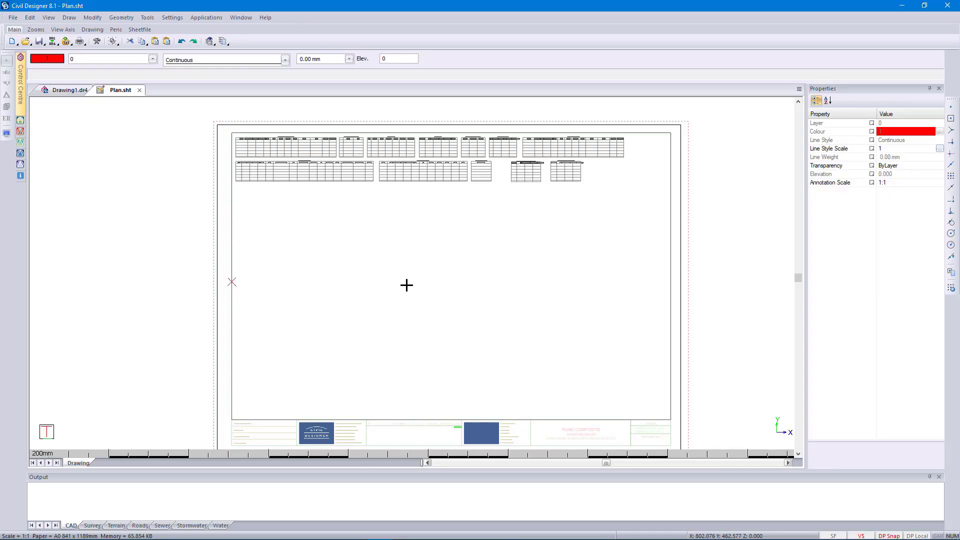
click(12, 18)
click(33, 88)
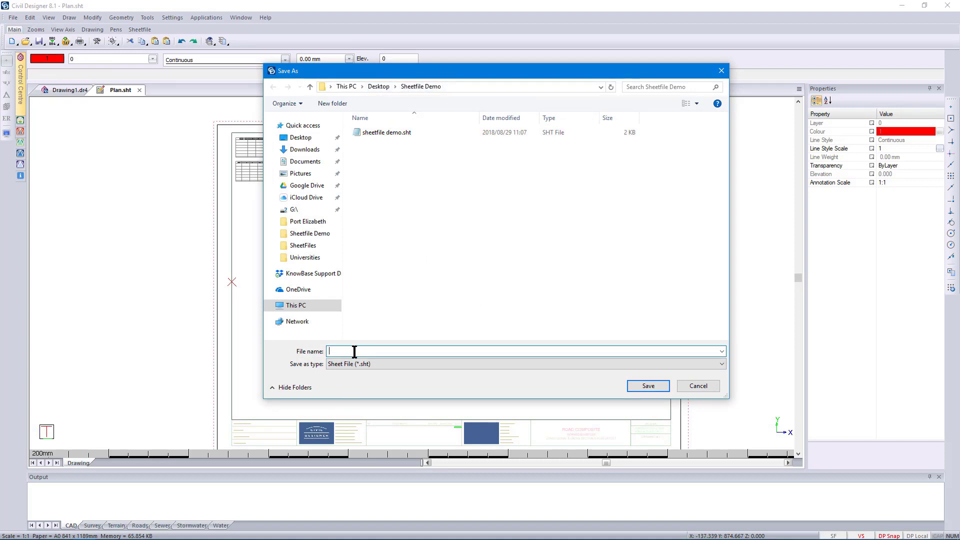
text(Plan A0 CDSA)
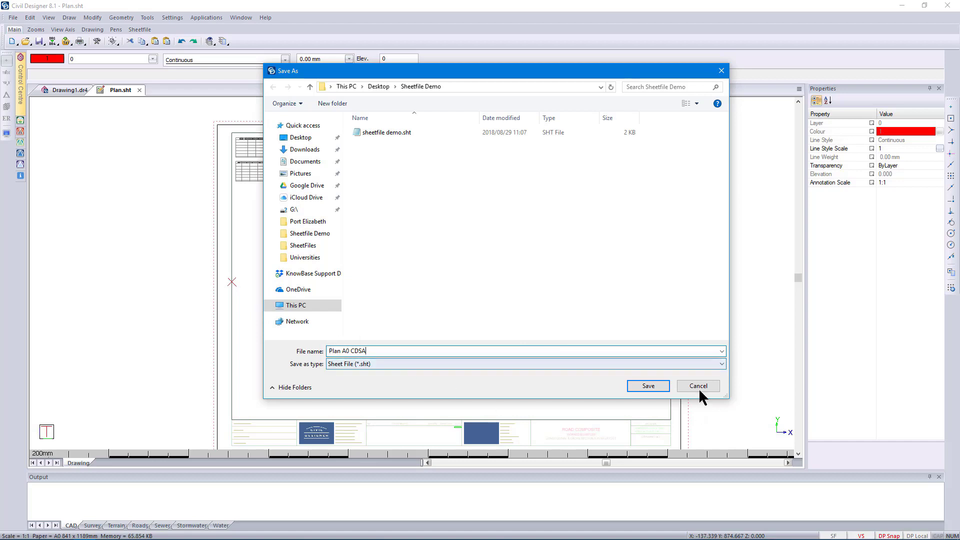
click(651, 389)
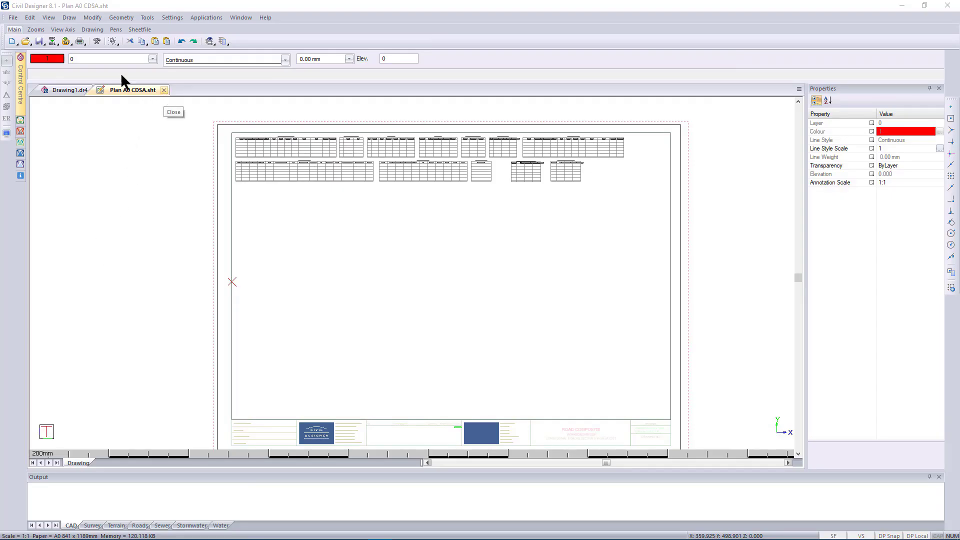
Step: Open the standard sheet file Road Composite.sht from the SheetFiles folder
click(13, 18)
click(28, 37)
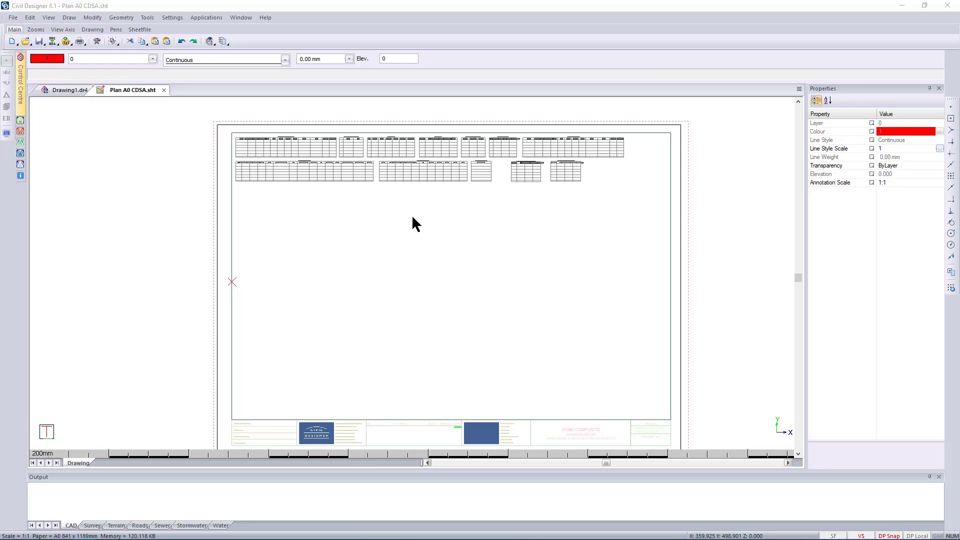
scroll(413, 265, down, 6)
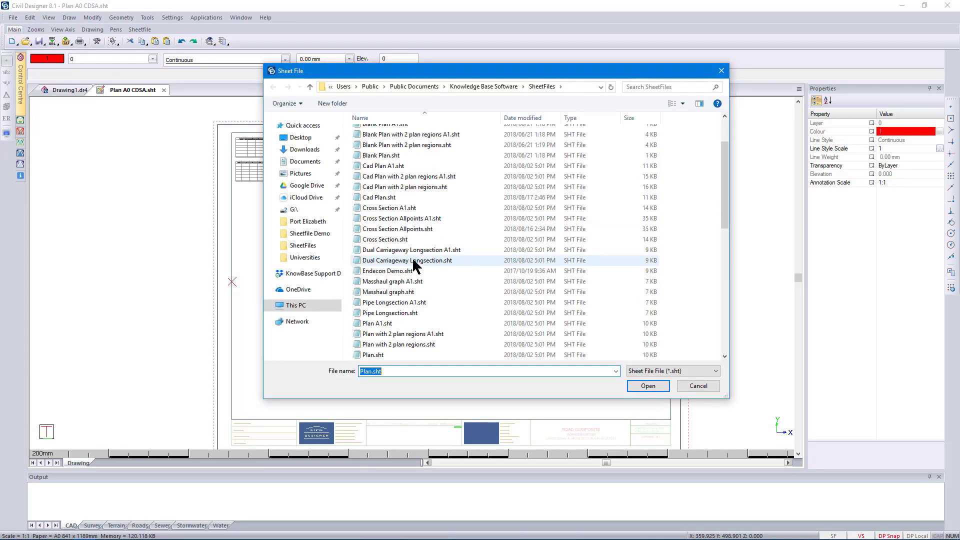
click(390, 291)
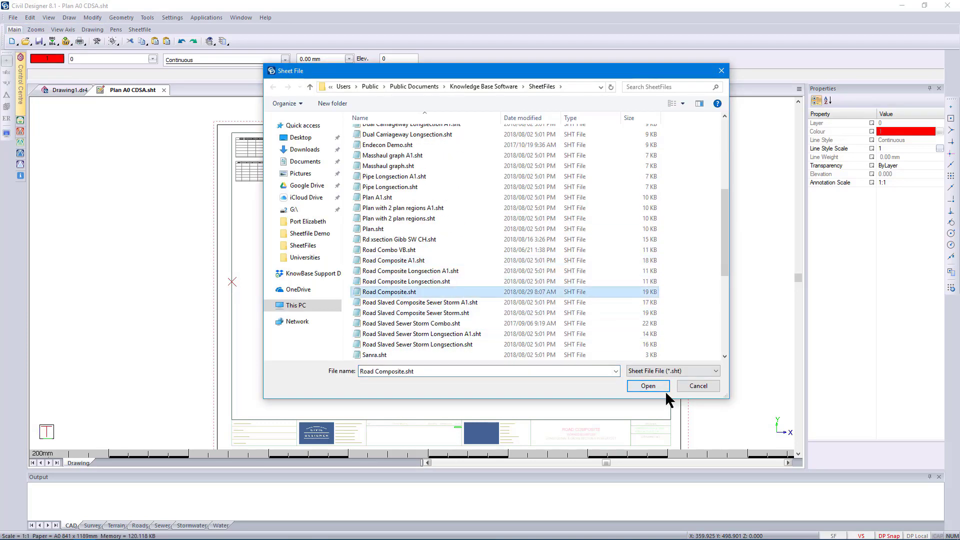
click(648, 386)
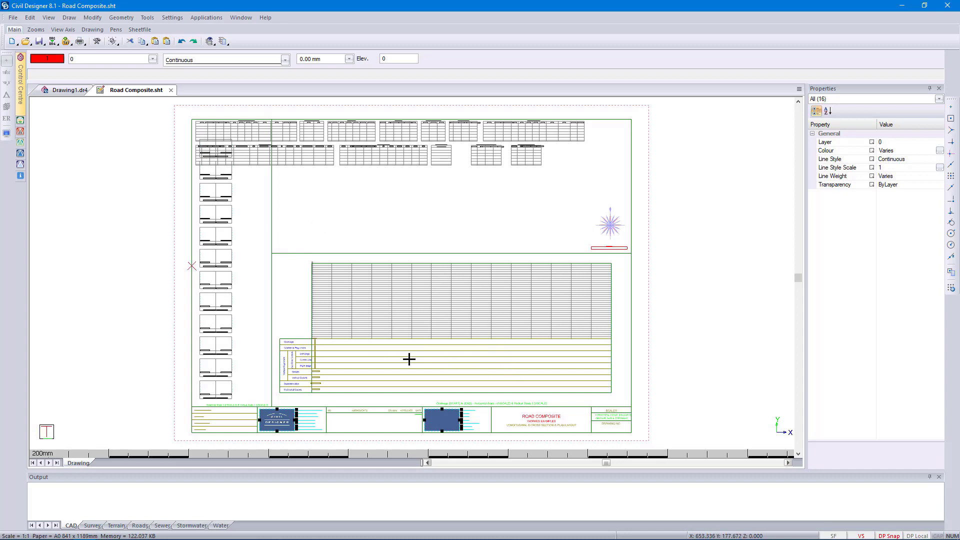
Step: Review the Road Add On Lab List, Erf Con. List and Slope Key Labels pages in the sheetfile's Plan settings, then dismiss them
scroll(295, 372, up, 2)
scroll(412, 272, up, 2)
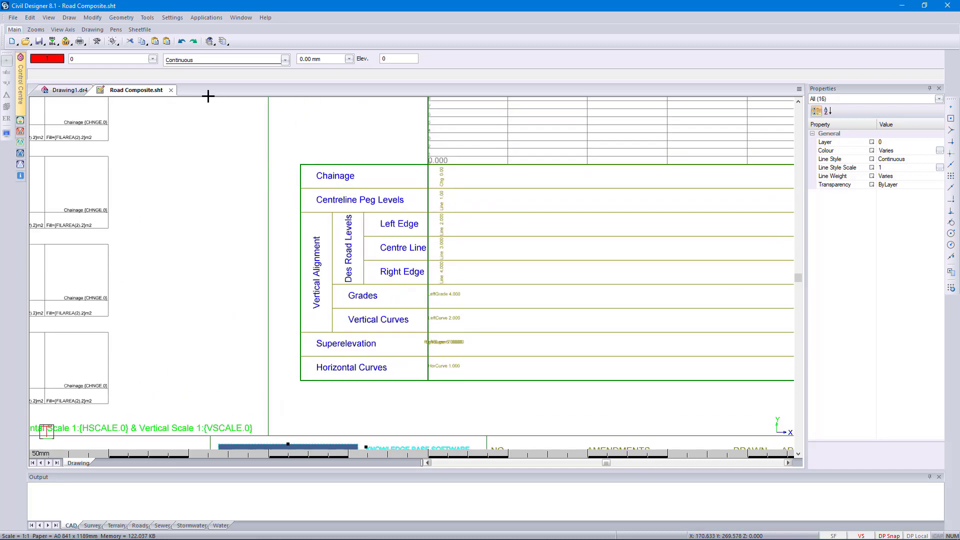
click(173, 17)
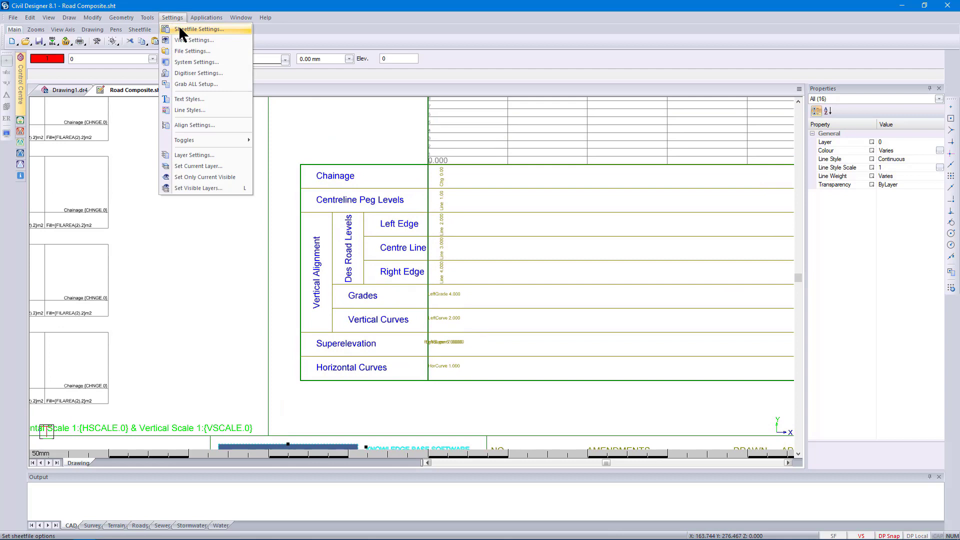
click(180, 29)
click(278, 170)
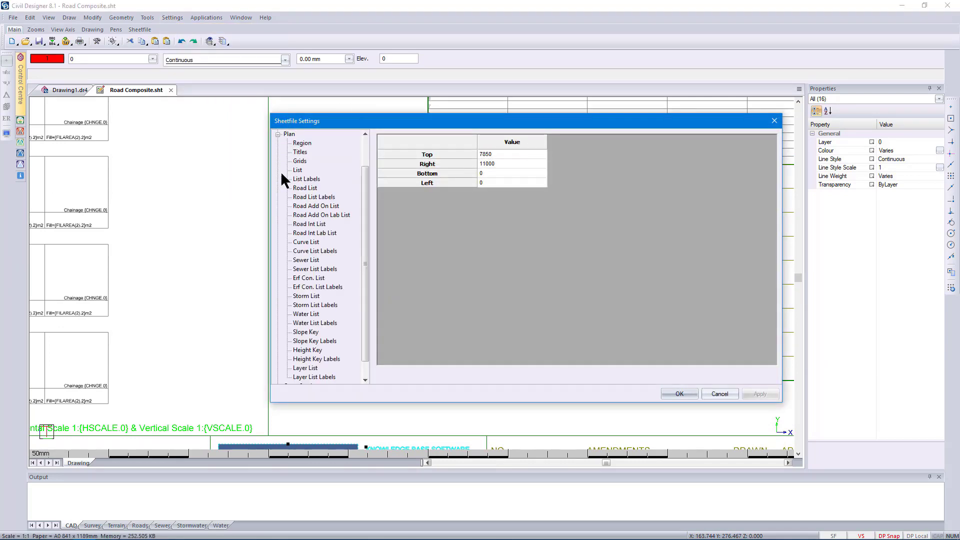
click(320, 215)
click(310, 279)
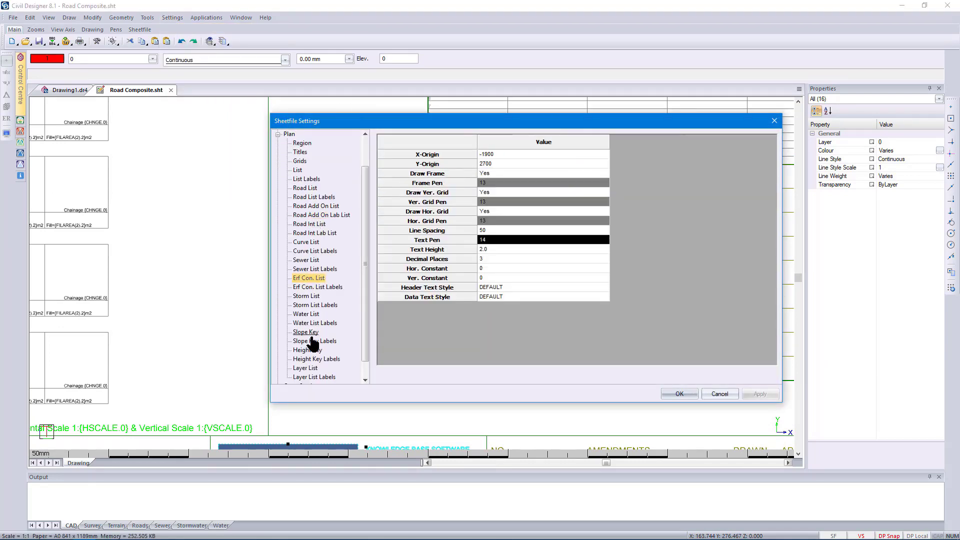
click(312, 341)
click(719, 394)
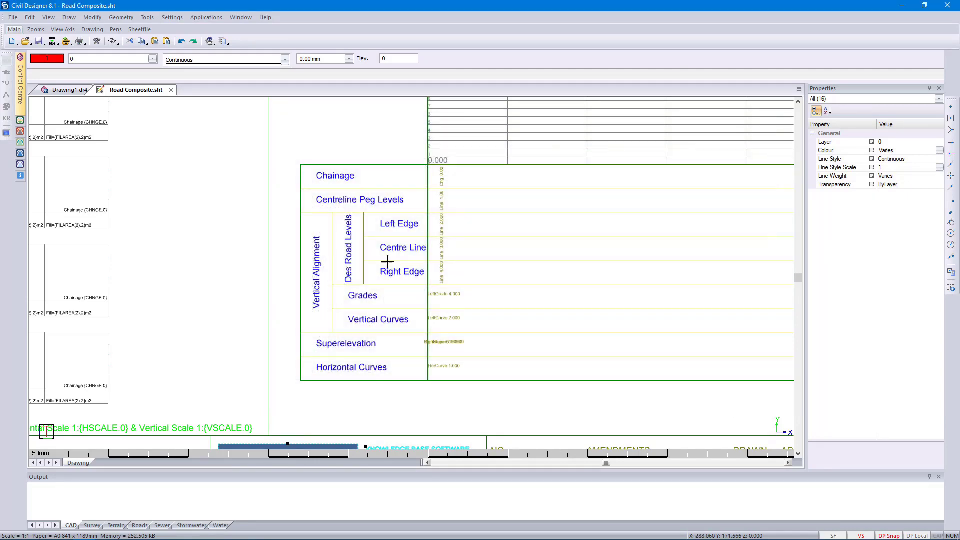
Step: Change the pen of the Centre Line title in the long section data box to red through its sheetfile settings
click(399, 246)
right_click(399, 246)
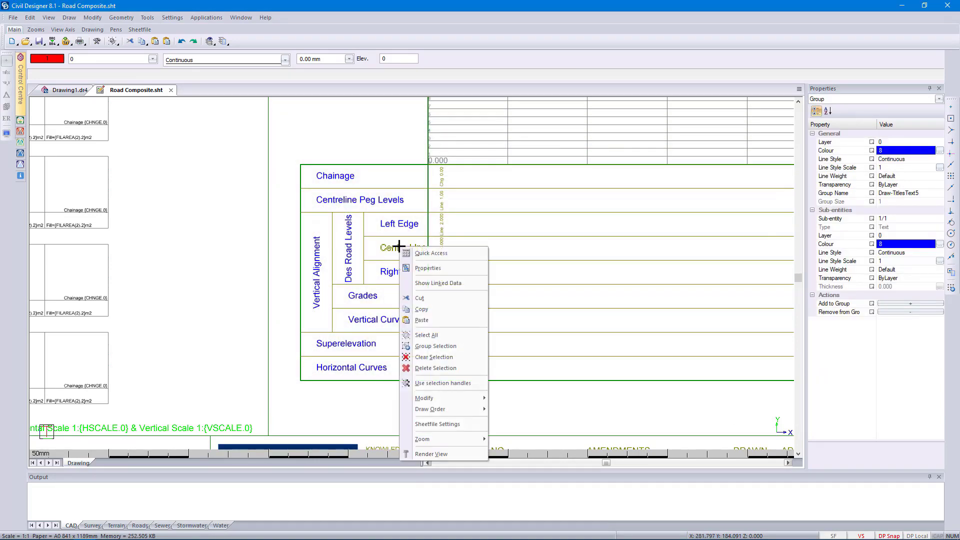
click(445, 424)
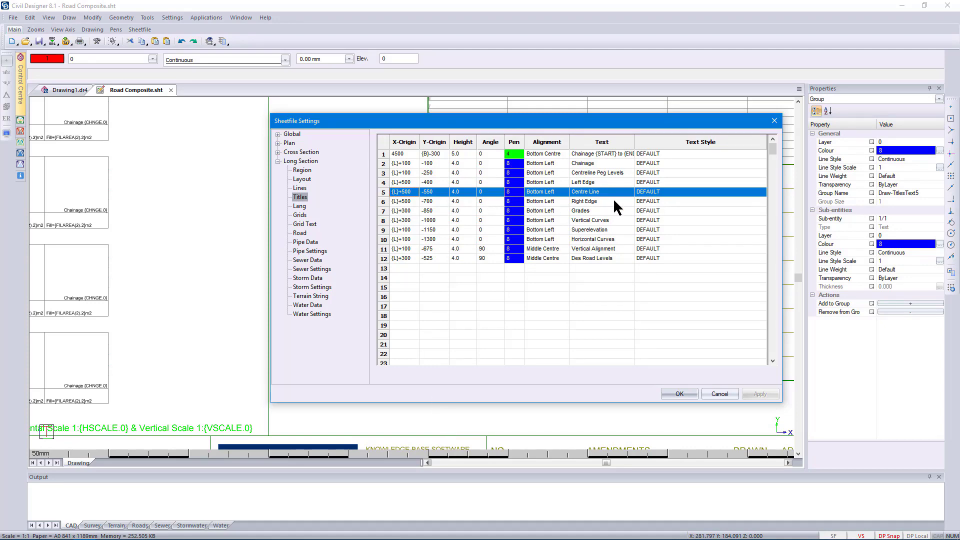
double_click(510, 194)
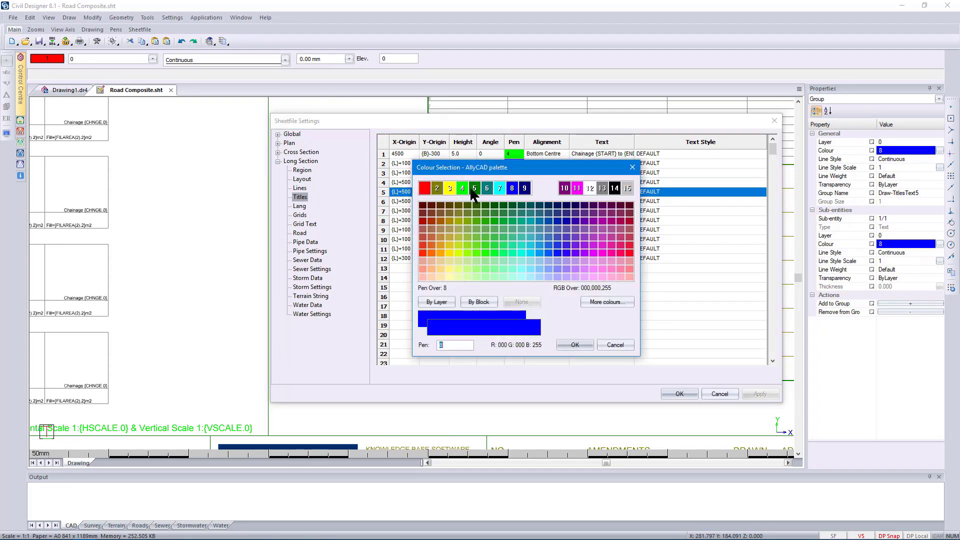
click(424, 188)
click(591, 346)
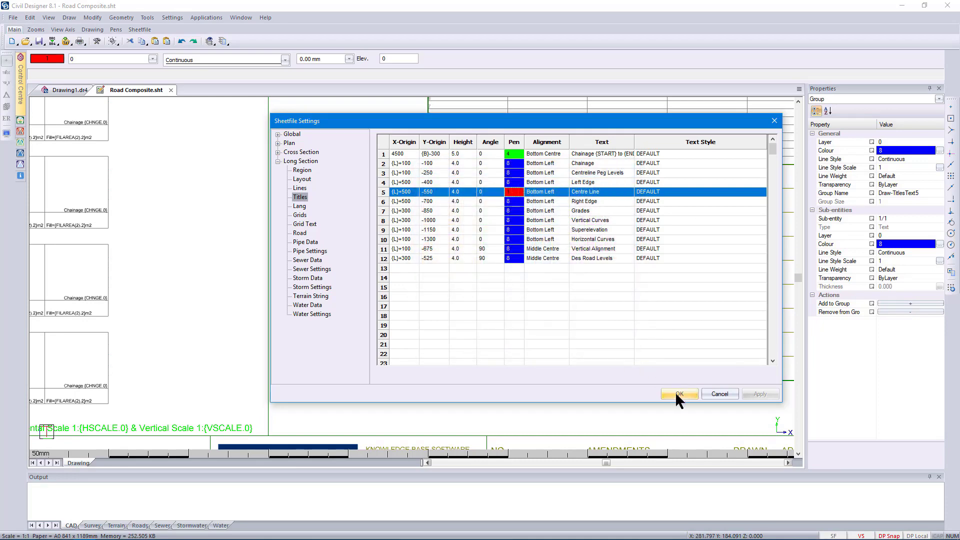
click(677, 393)
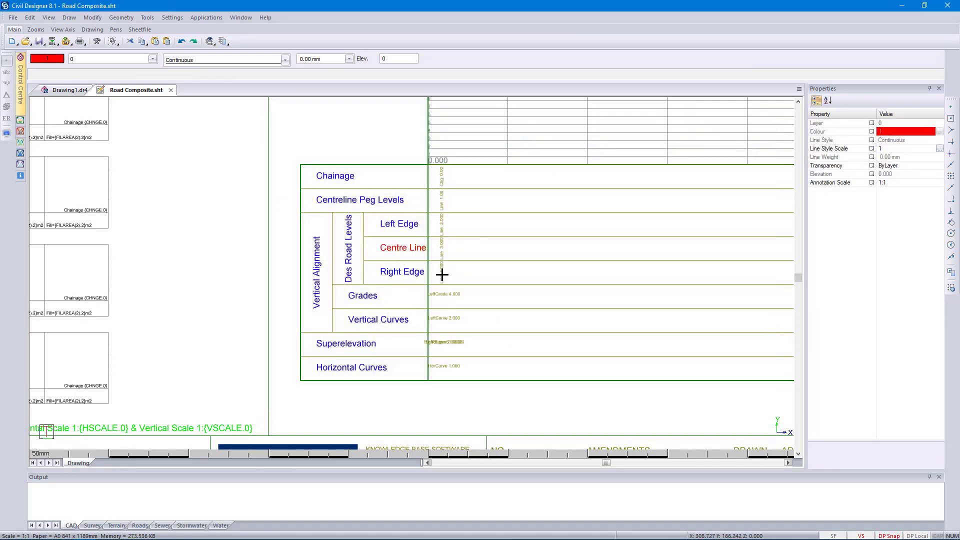
Step: Set the decimals of the Line4 level label in the Right Edge row to 2 in the long section Road settings
click(442, 274)
right_click(442, 275)
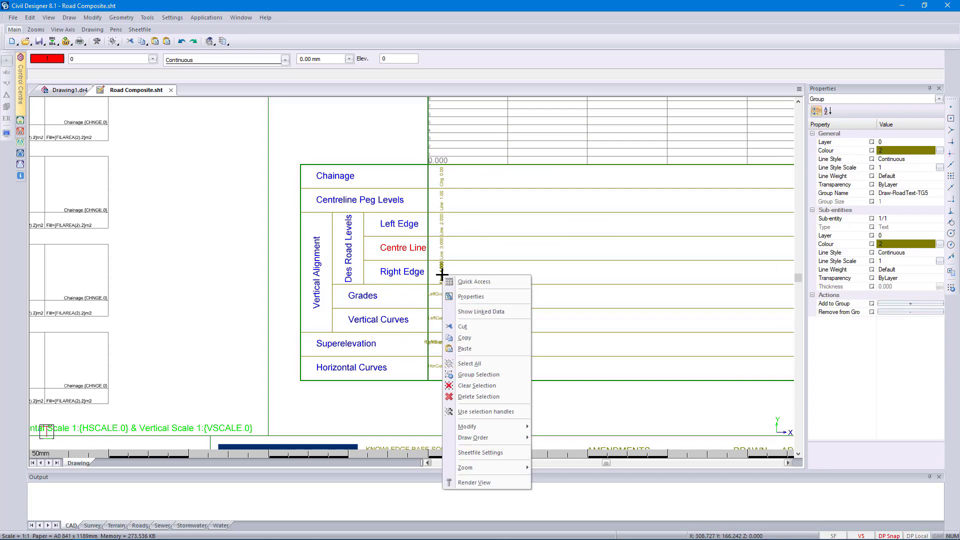
click(505, 453)
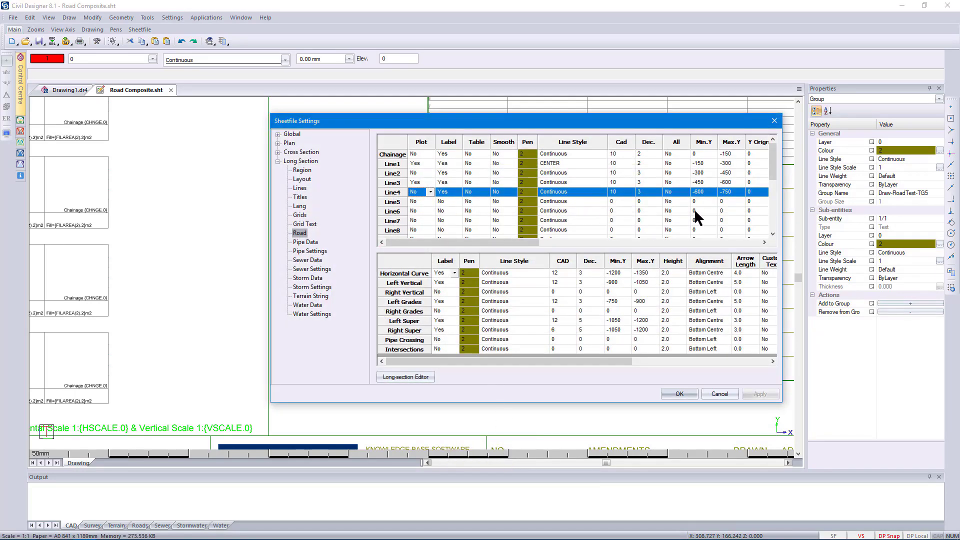
click(652, 190)
text(2)
click(680, 394)
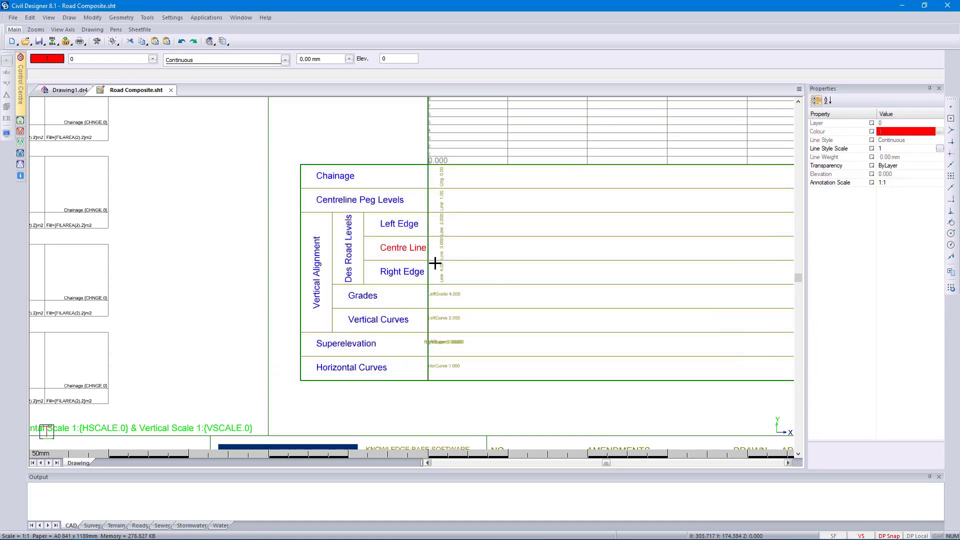
scroll(410, 270, up, 3)
middle_drag(379, 242, 413, 272)
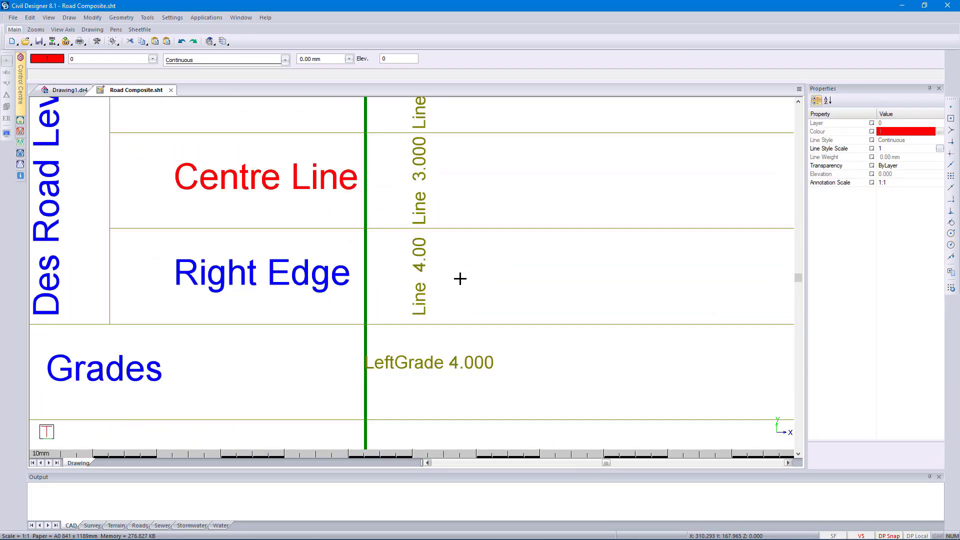
Step: Check the sheetfile Lines settings of the horizontal line between Right Edge and Grades, leaving them unedited
scroll(456, 286, down, 3)
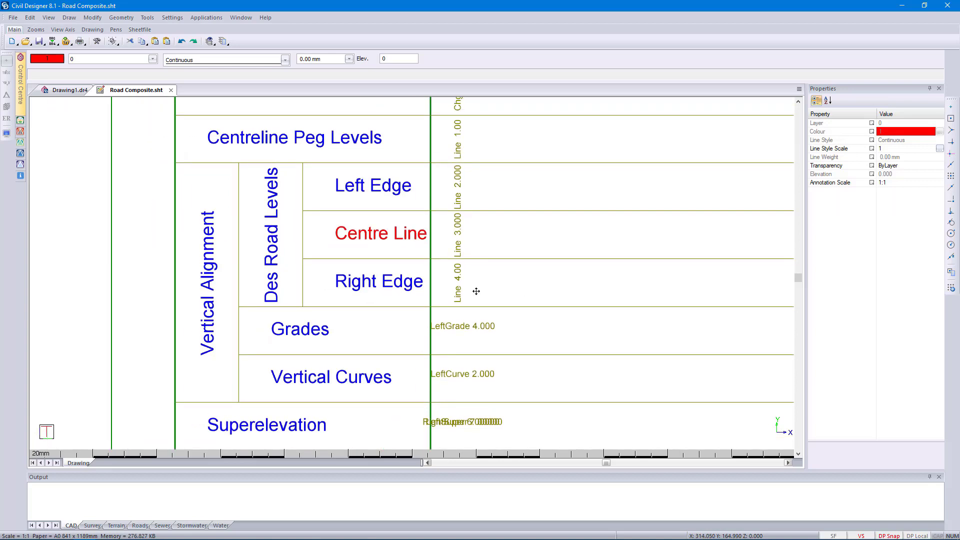
click(395, 306)
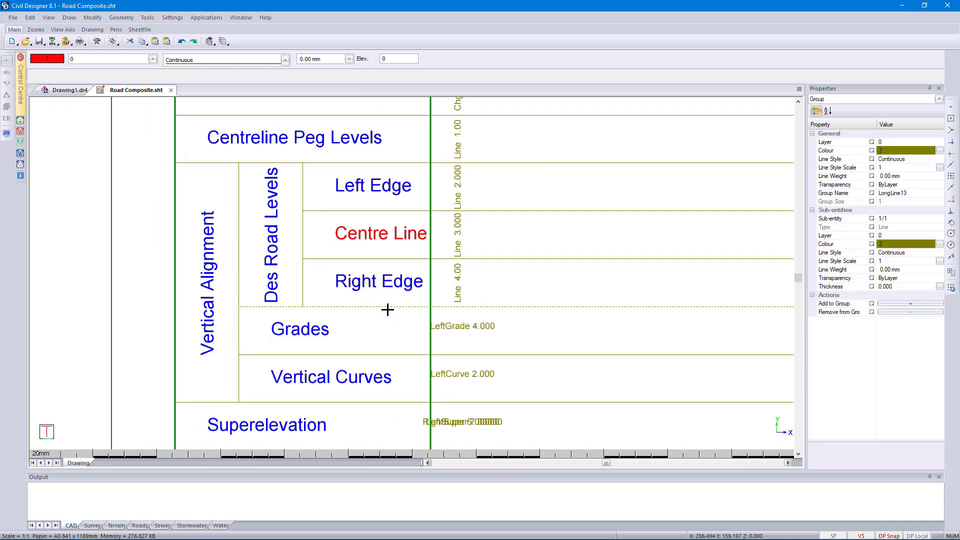
right_click(388, 310)
click(431, 488)
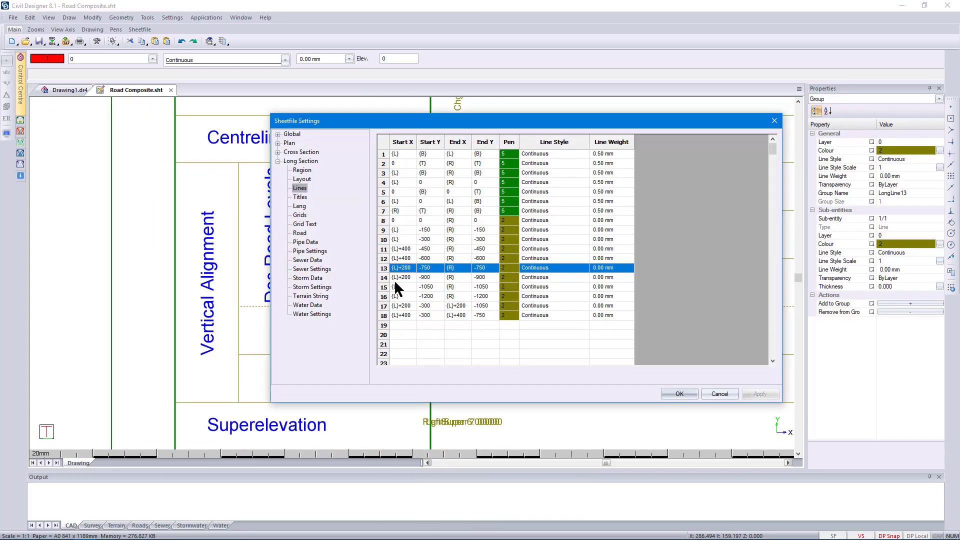
click(722, 395)
Step: Clear the line selection and open the sheetfile Layout settings for the long section's dotted layout frame
scroll(366, 278, down, 10)
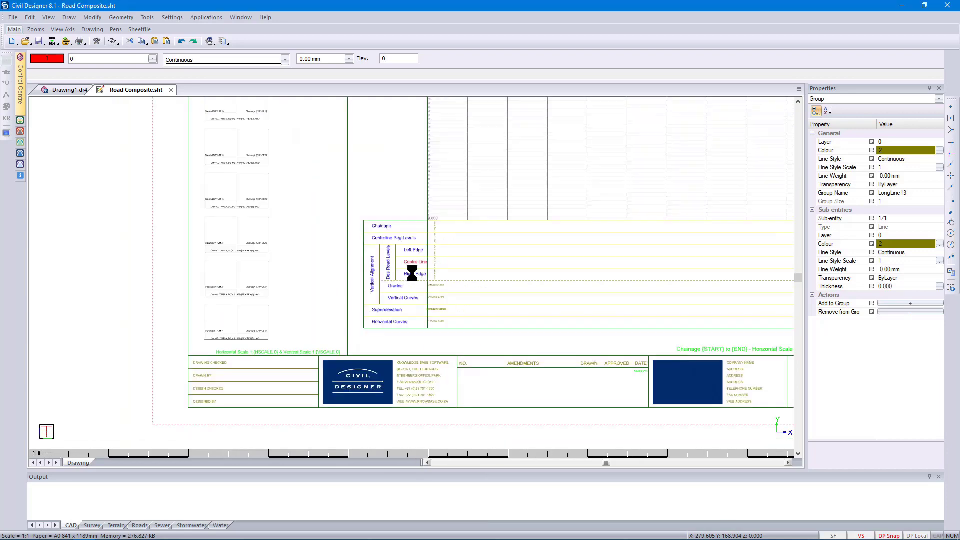
scroll(389, 206, up, 1)
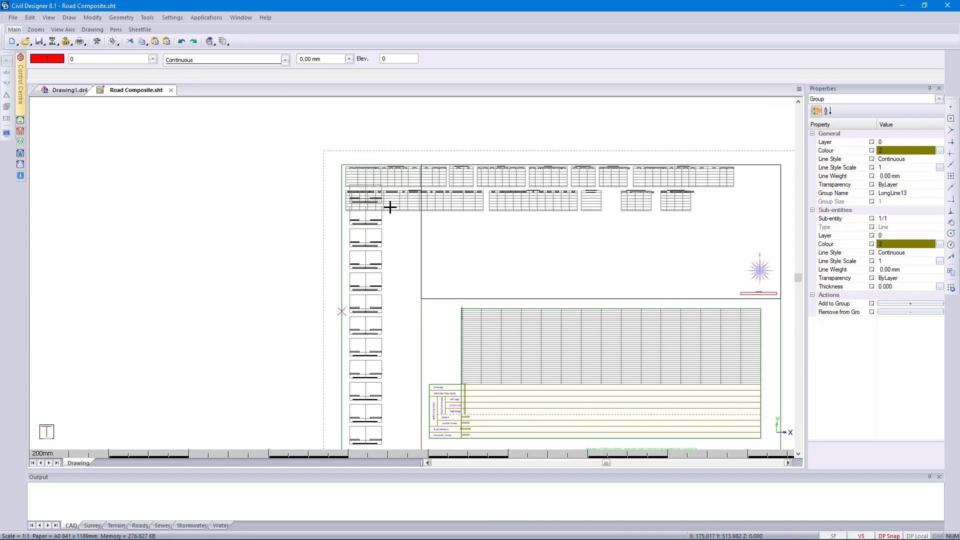
middle_drag(515, 316, 470, 250)
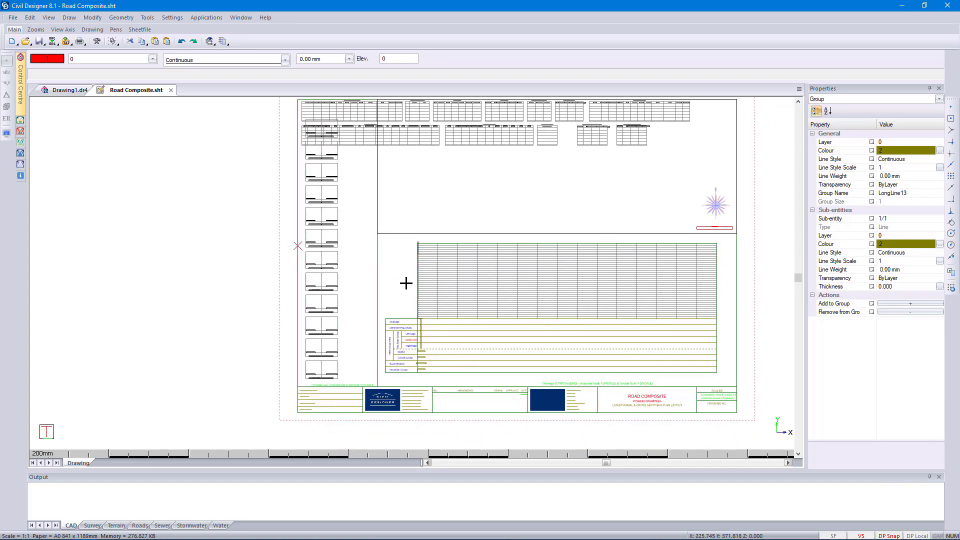
key(Escape)
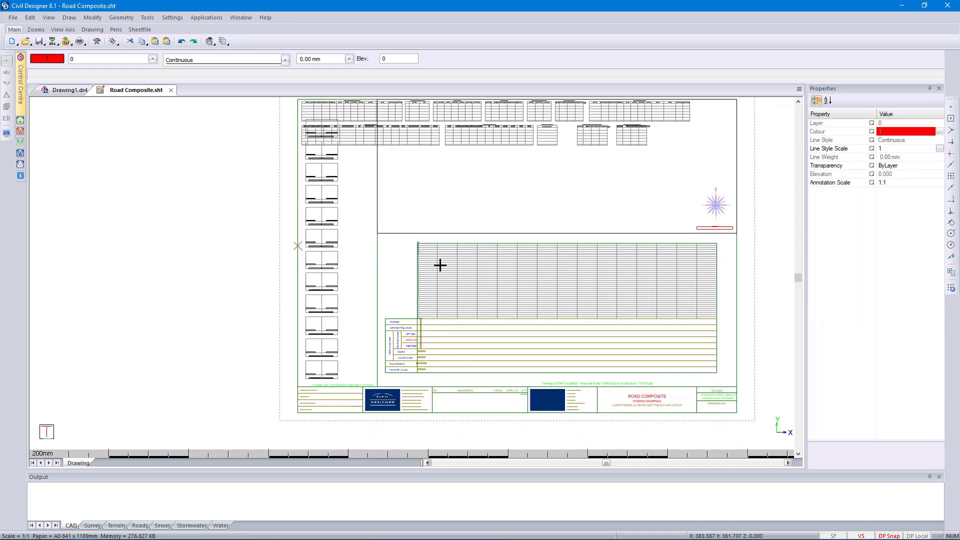
click(409, 319)
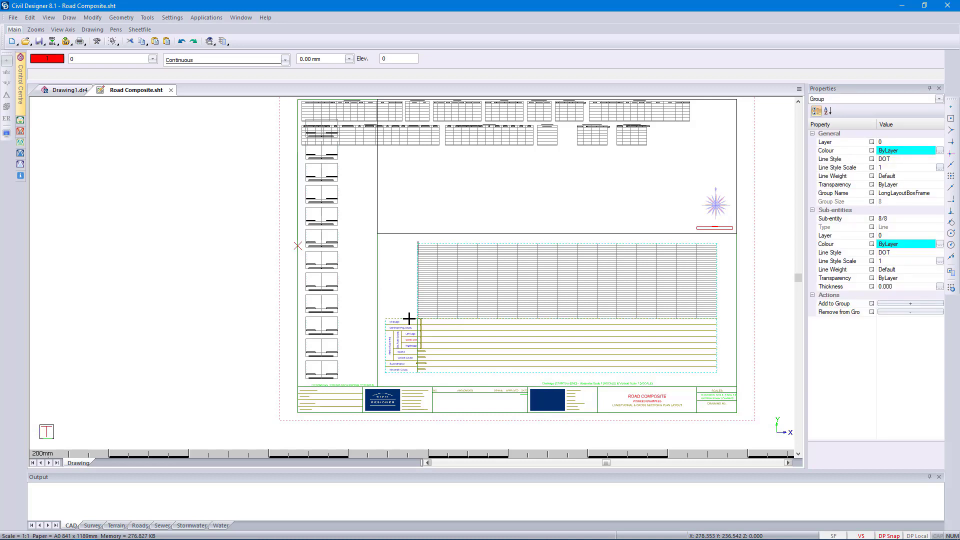
right_click(409, 319)
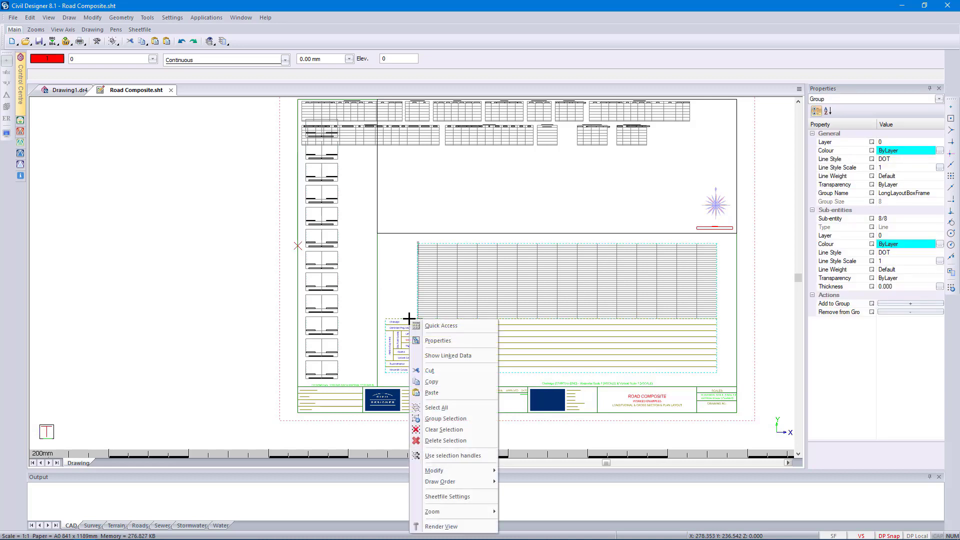
click(458, 492)
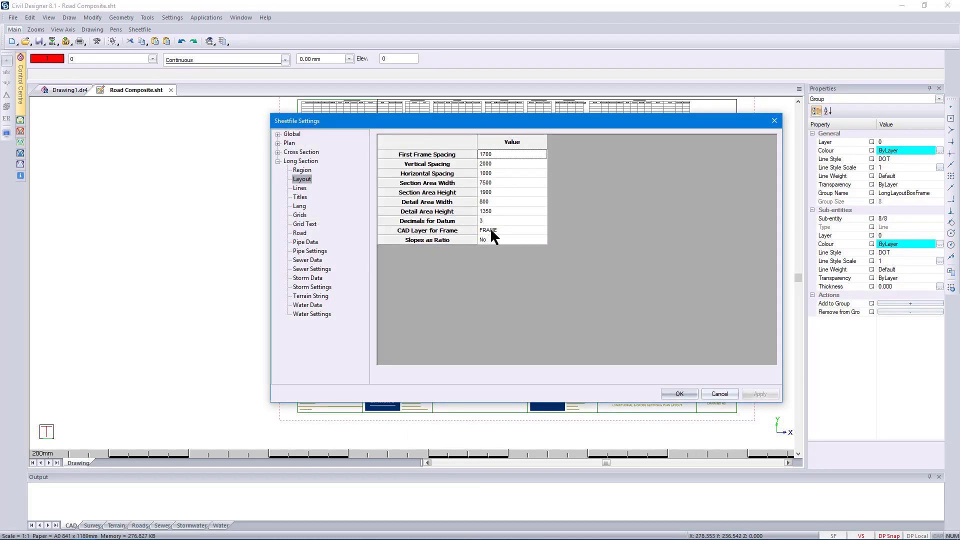
Step: Read the help page explaining the long section layout spacings and area dimensions, then close the help and the settings without changes
key(F1)
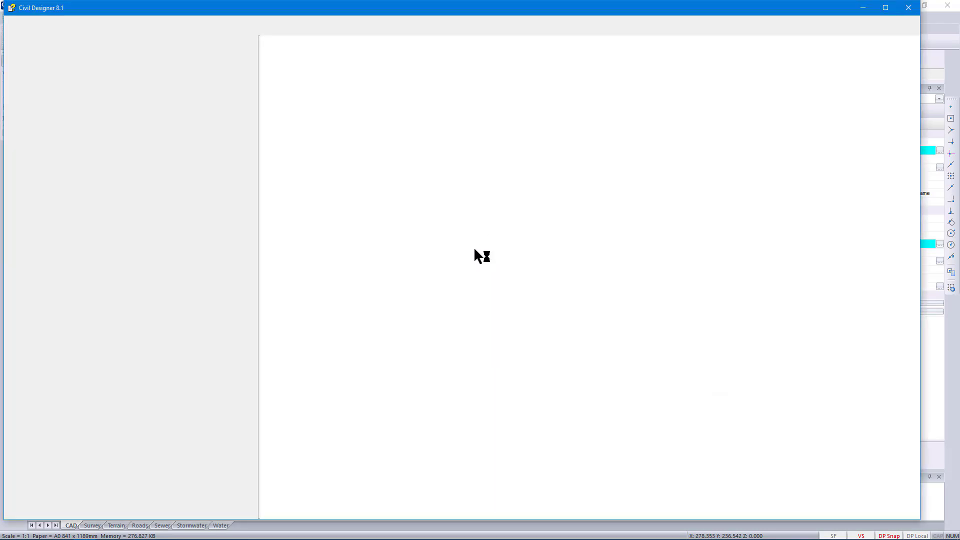
scroll(475, 250, down, 6)
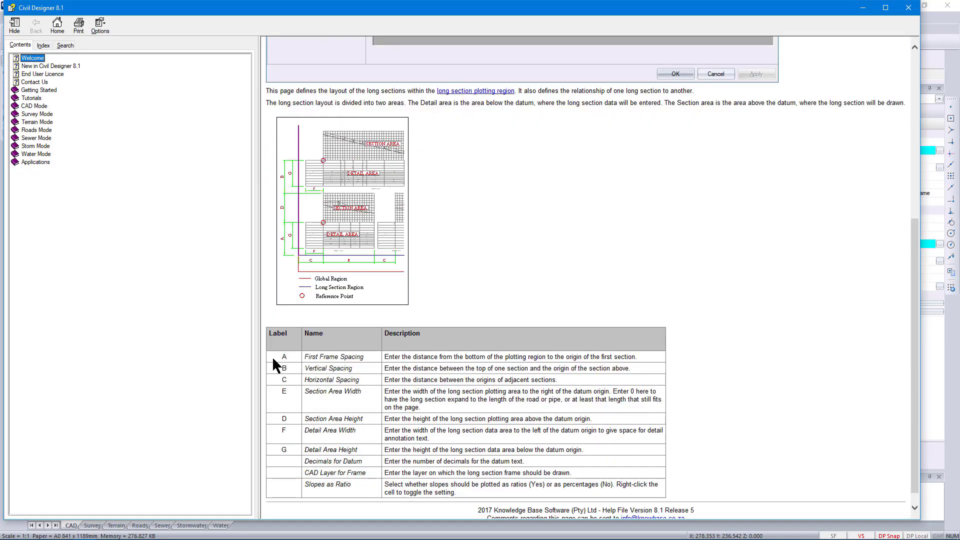
scroll(489, 450, down, 1)
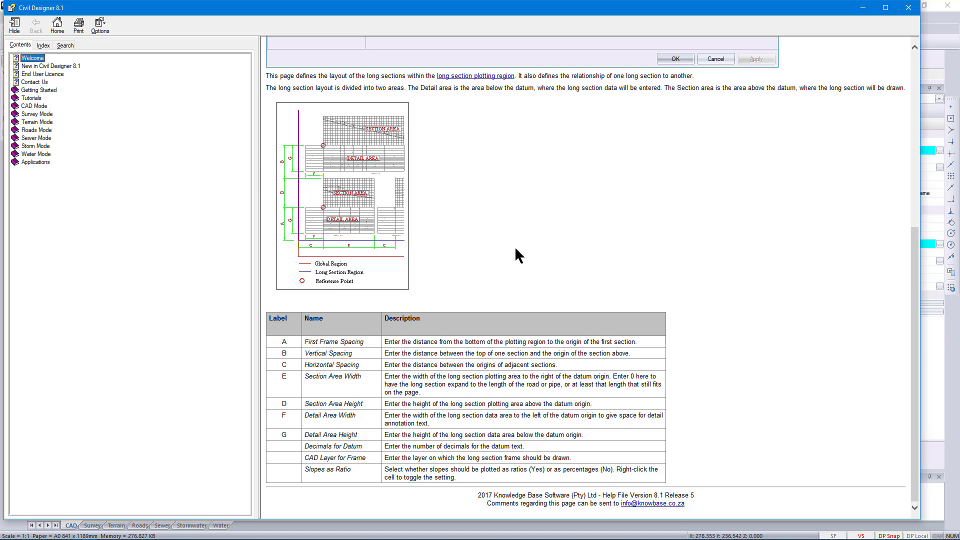
click(908, 7)
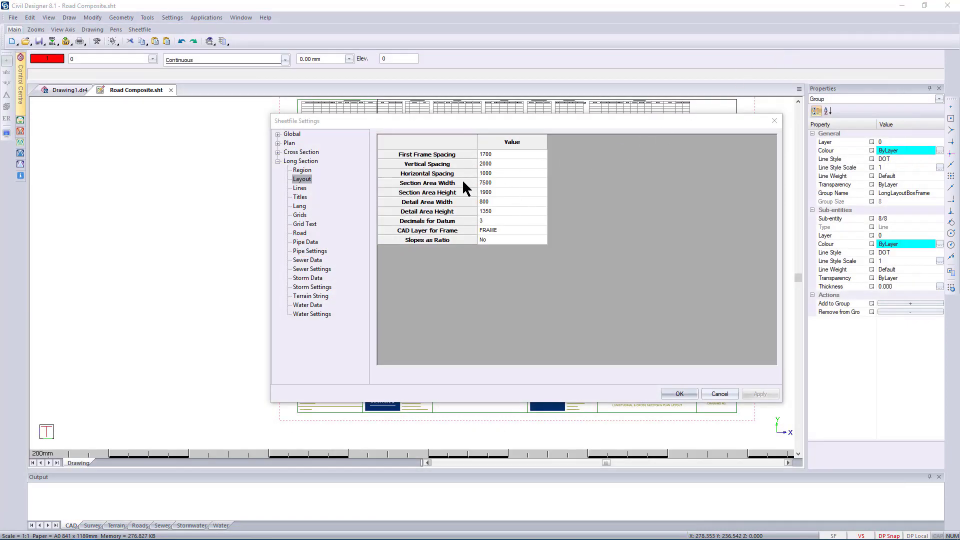
click(707, 393)
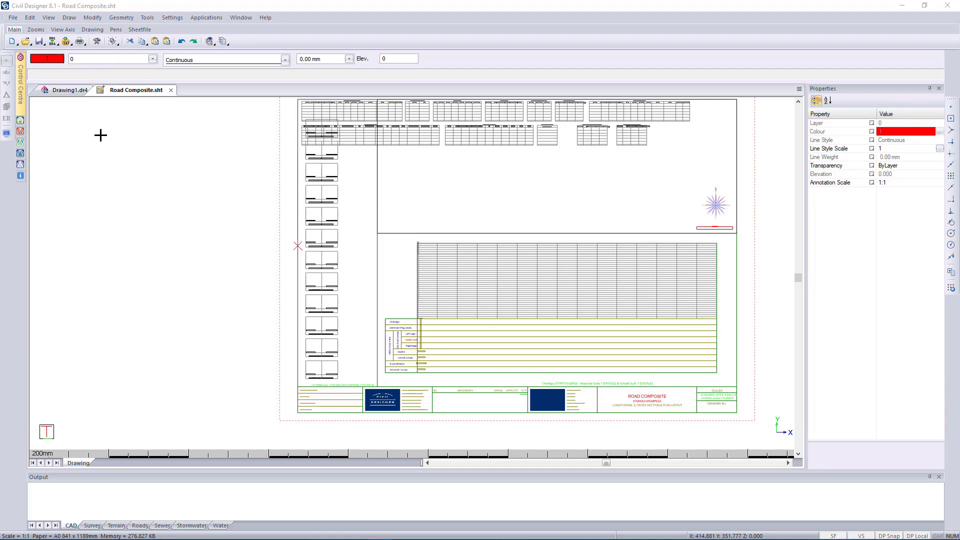
Step: Open Cross Section A1.sht from the SheetFiles folder, discarding the changes to Road Composite.sht, and clear the selection
click(172, 18)
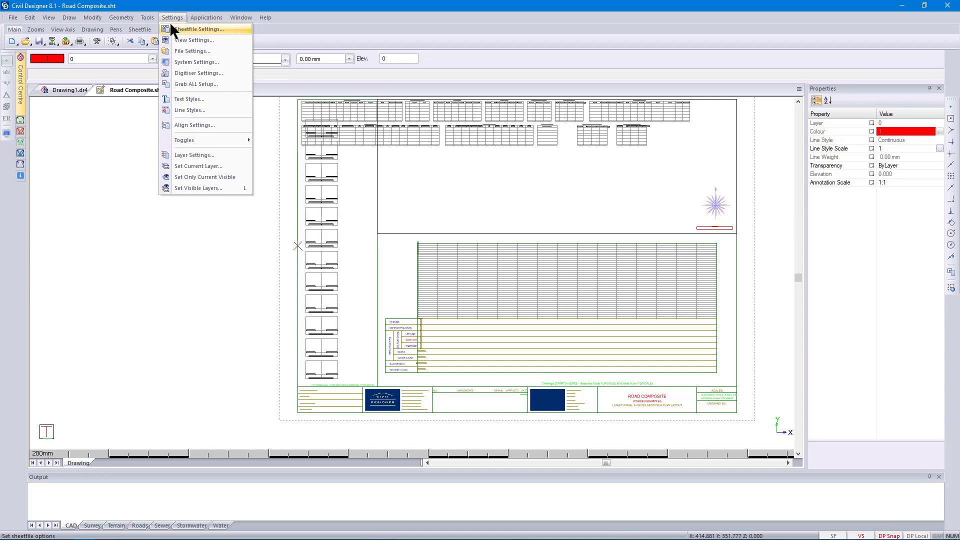
click(18, 31)
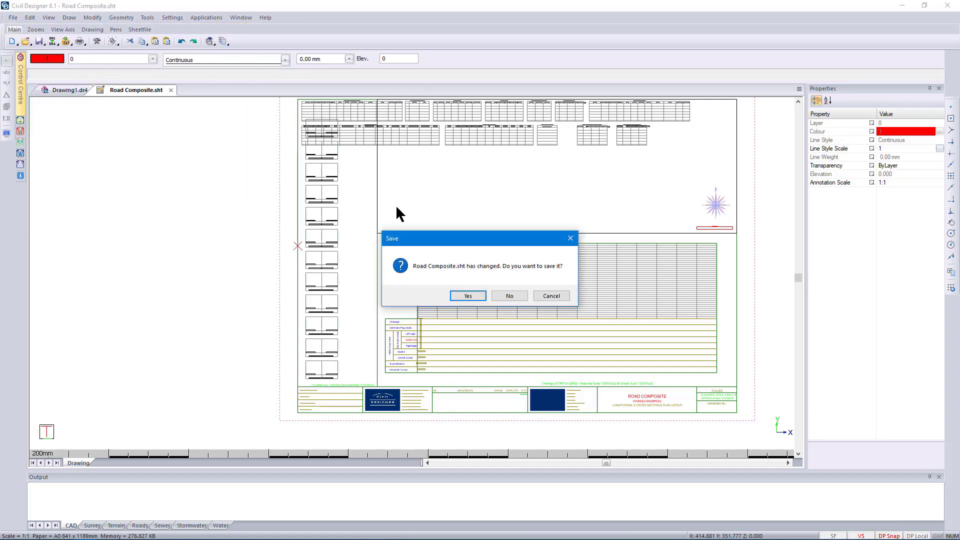
click(511, 296)
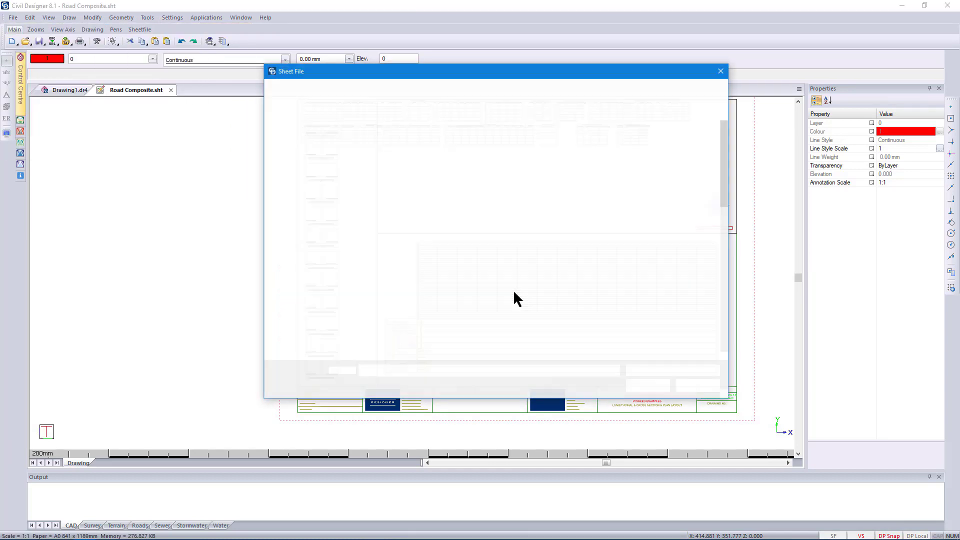
click(392, 269)
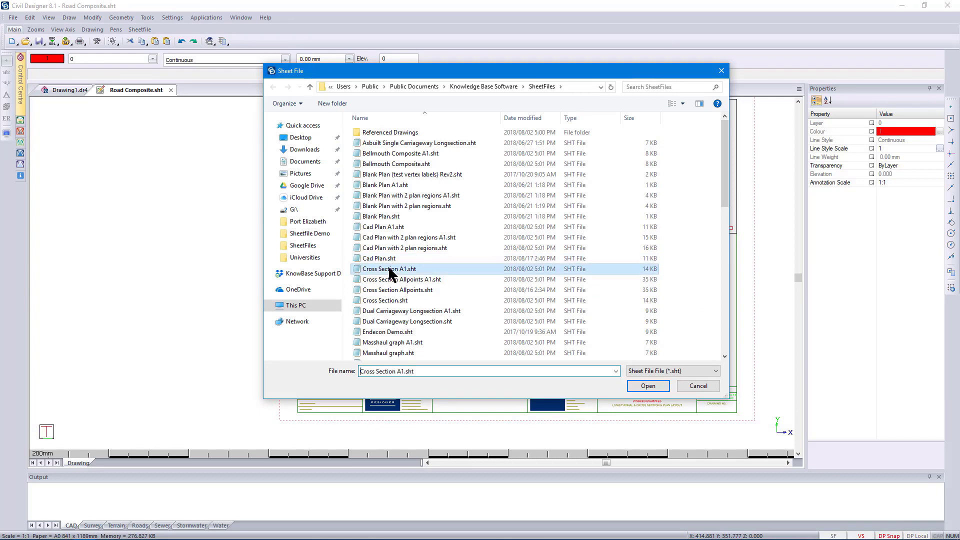
click(647, 387)
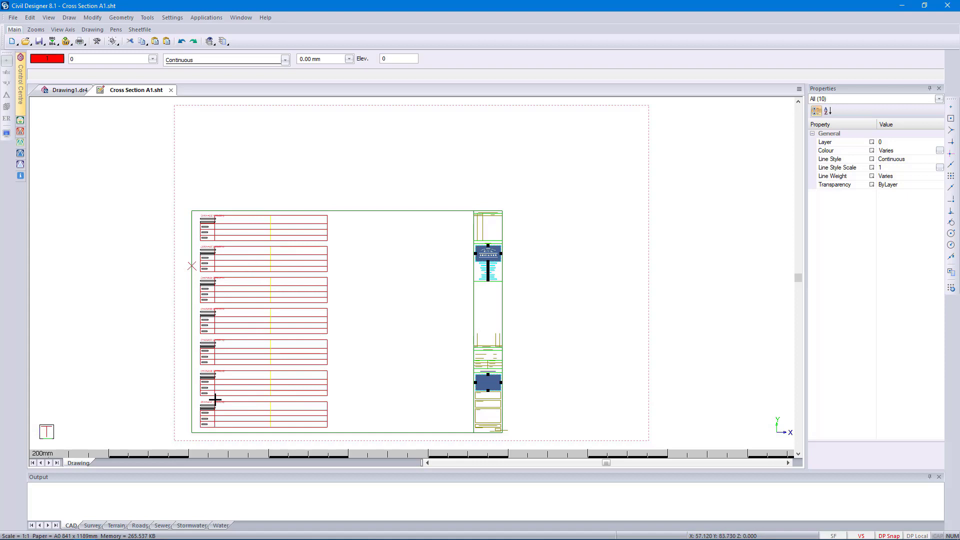
key(Escape)
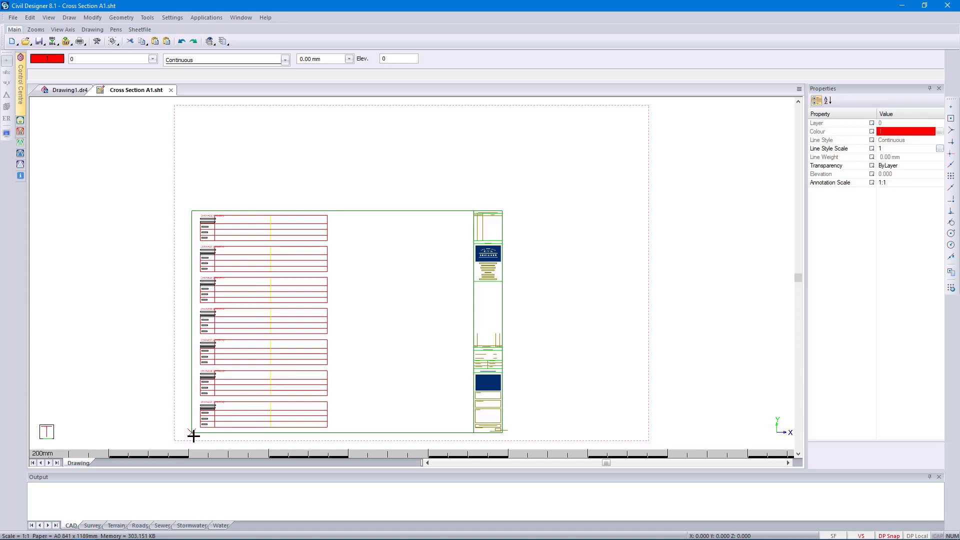
Step: Select the Global Region border of the cross section sheet to examine its extents
scroll(193, 432, up, 2)
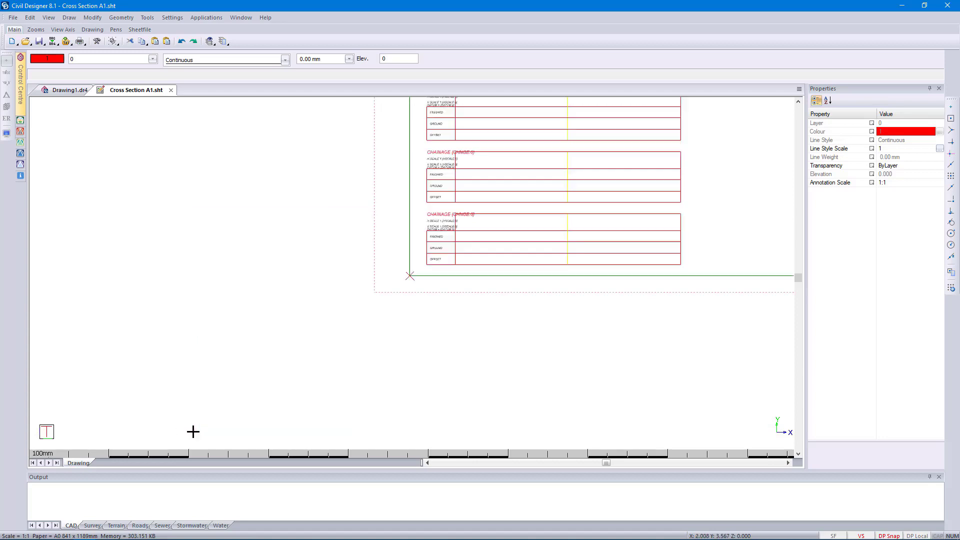
click(435, 278)
scroll(434, 277, down, 3)
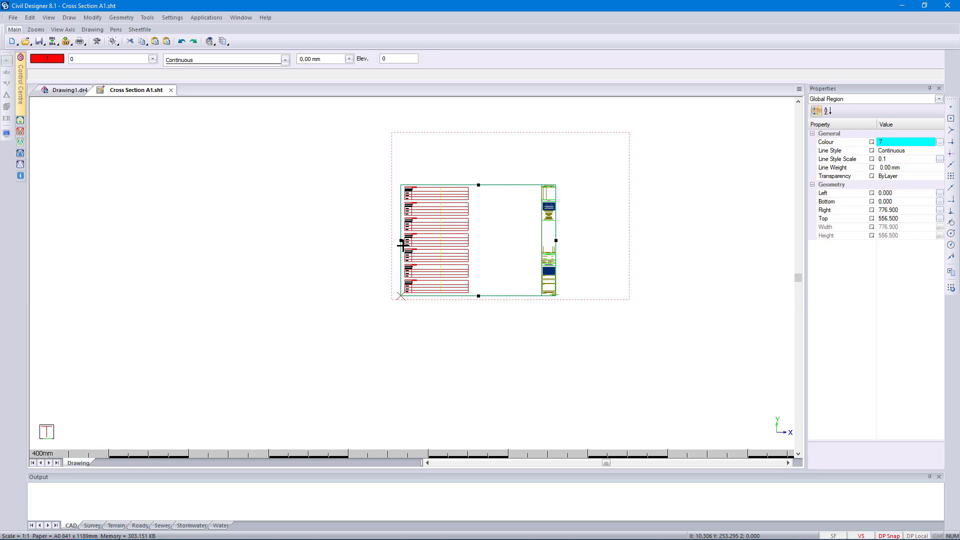
Step: Close the cross section sheet and the empty drawing, and open Road Project.dr4 from the Road Project folder
click(167, 89)
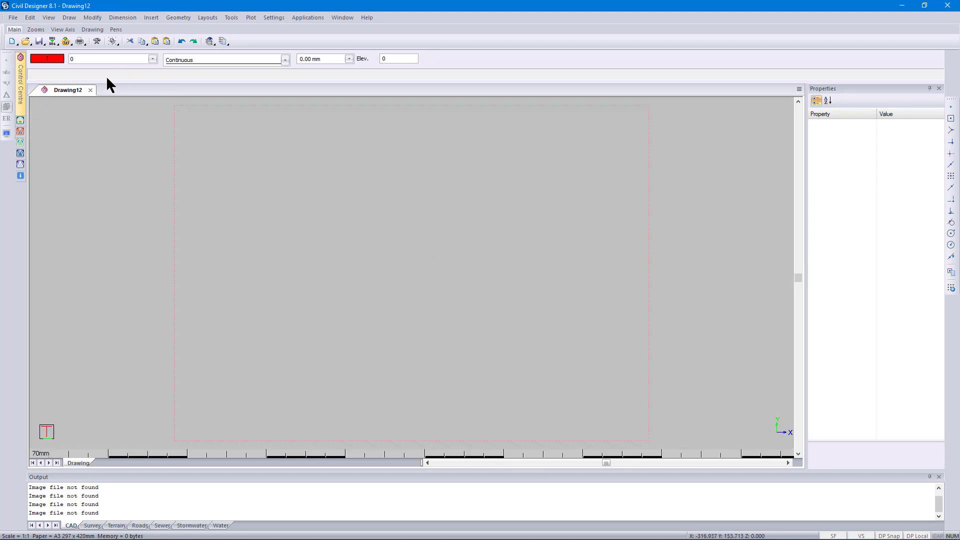
click(90, 91)
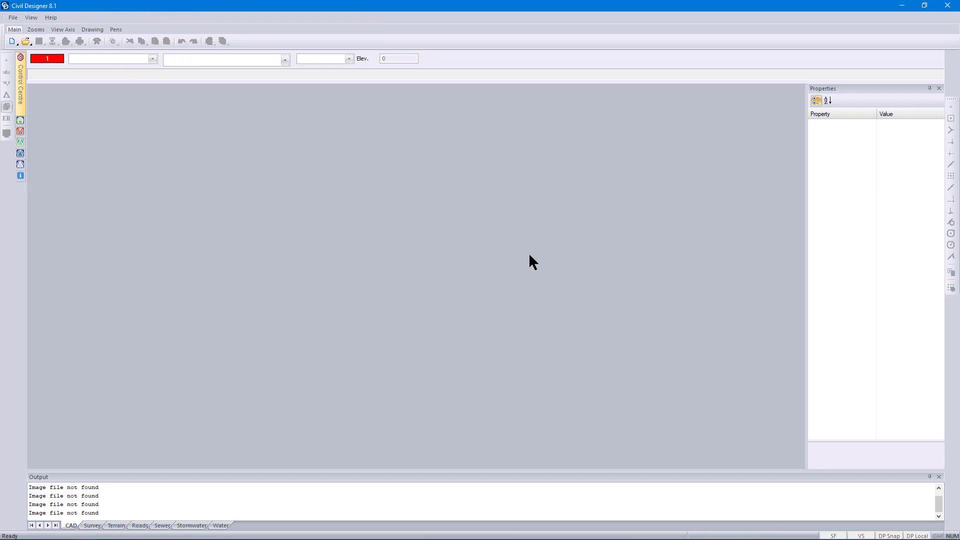
click(13, 17)
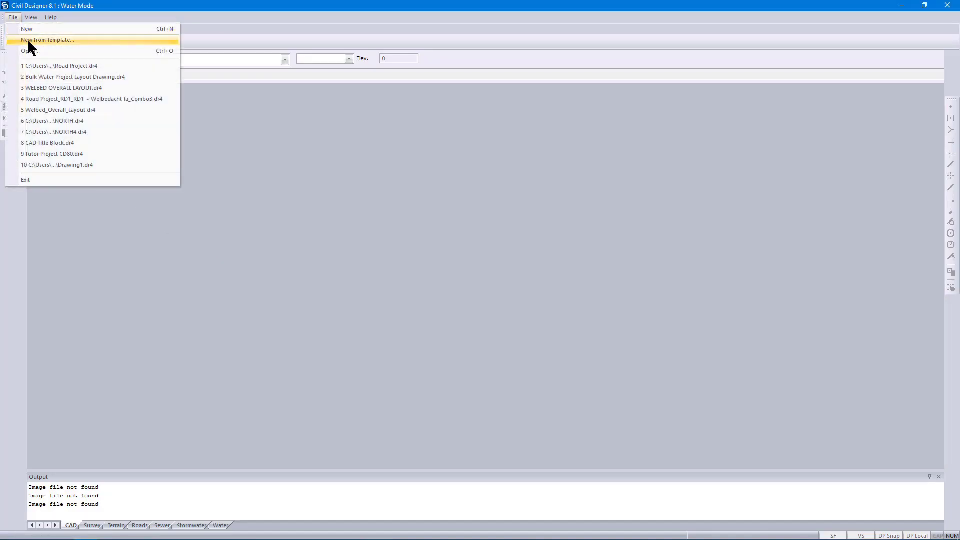
click(31, 48)
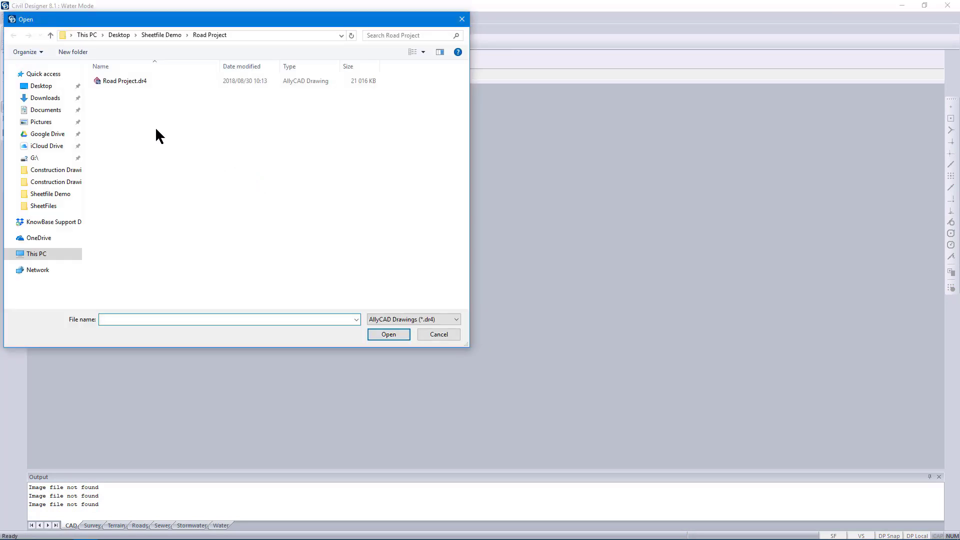
click(120, 81)
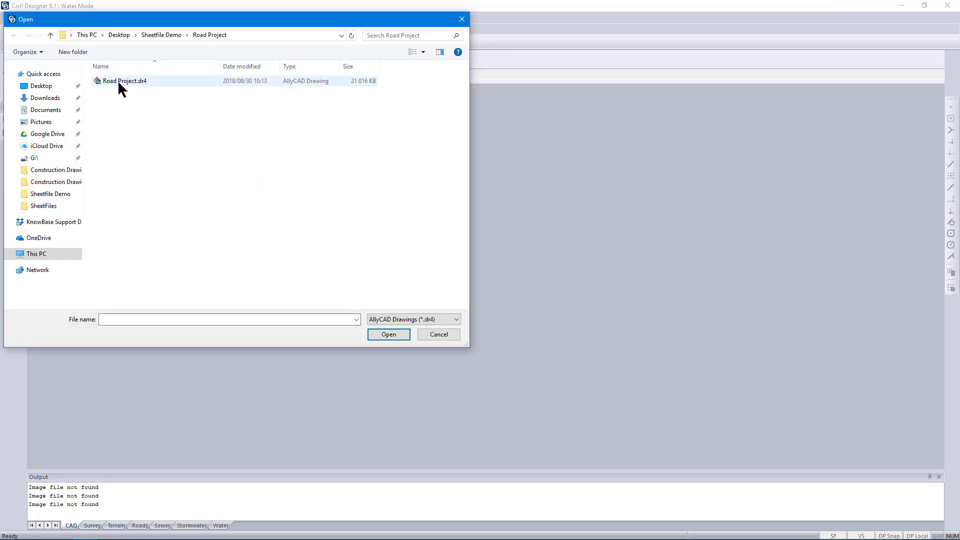
click(402, 334)
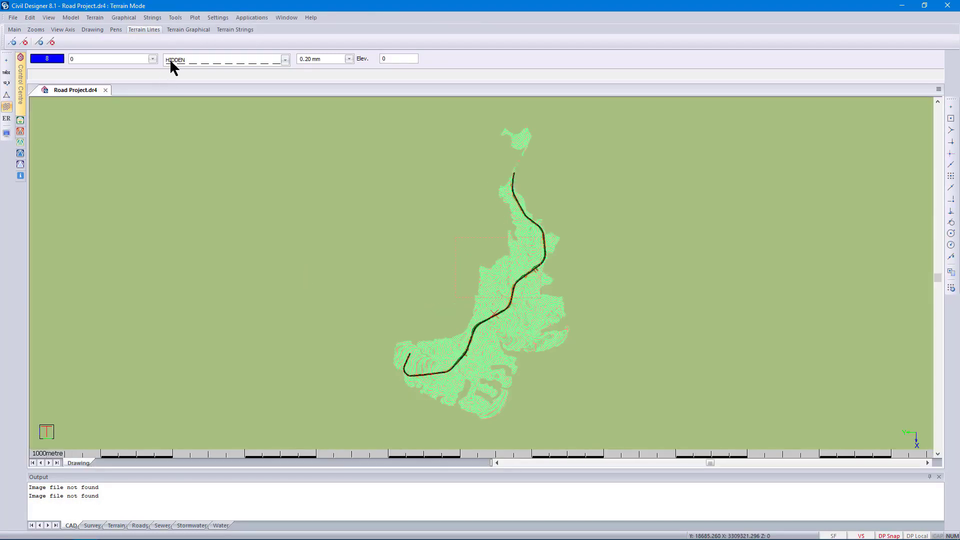
Step: Start a plot setup using Road Composite.sht at A0 with dynamically updated layouts, accepting the long section and cross section settings
click(195, 18)
click(210, 29)
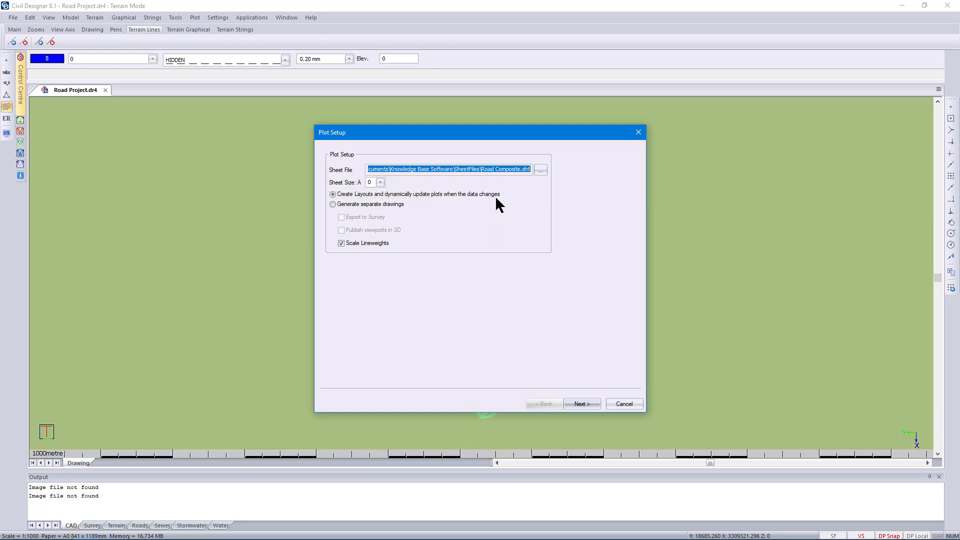
click(594, 402)
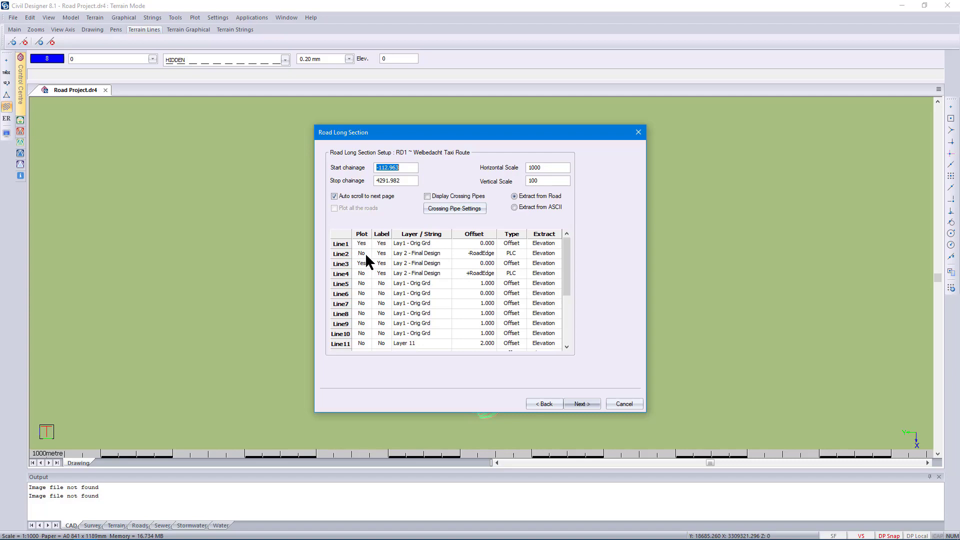
click(588, 401)
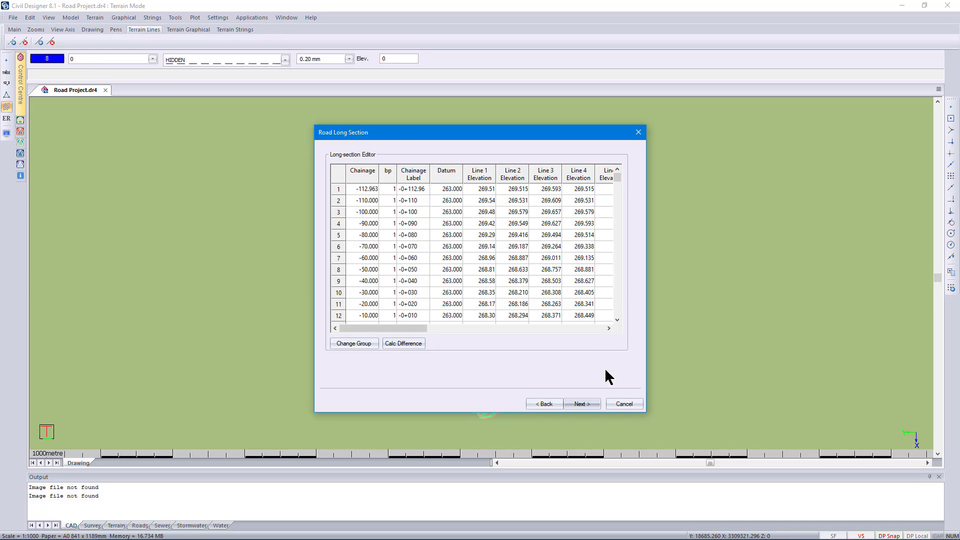
click(596, 404)
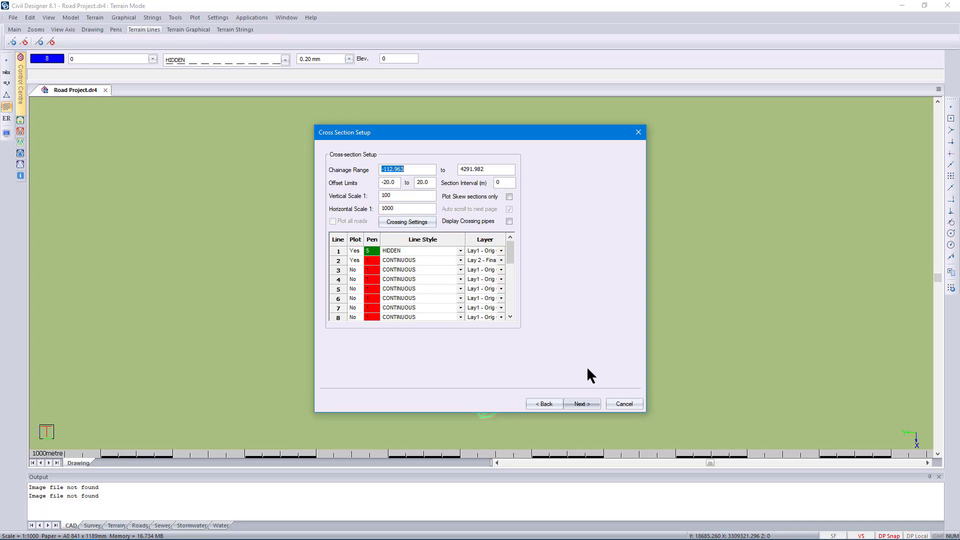
click(582, 404)
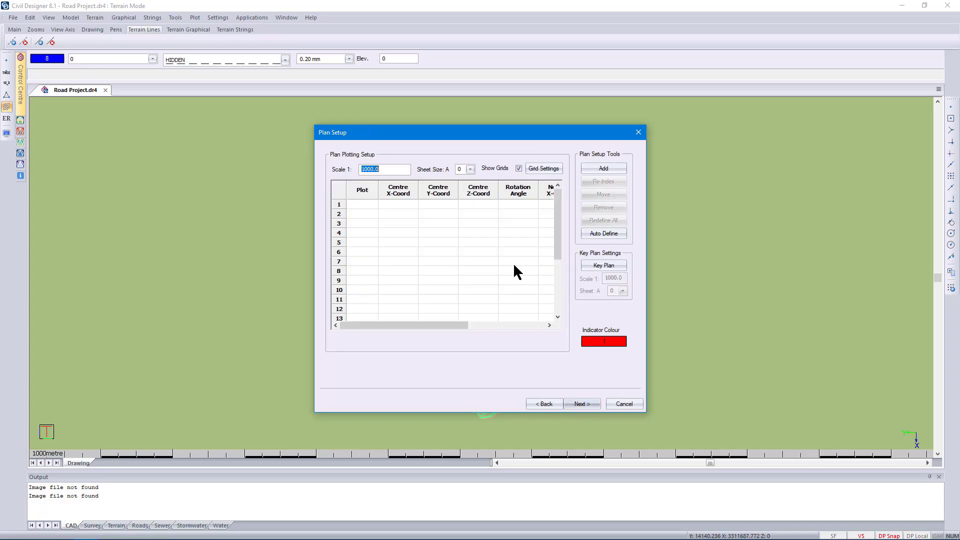
Step: Automatically define the plan plots along the alignment, specifying an overlap distance and accepting the chainage range -112.963 to 4291.982
click(591, 231)
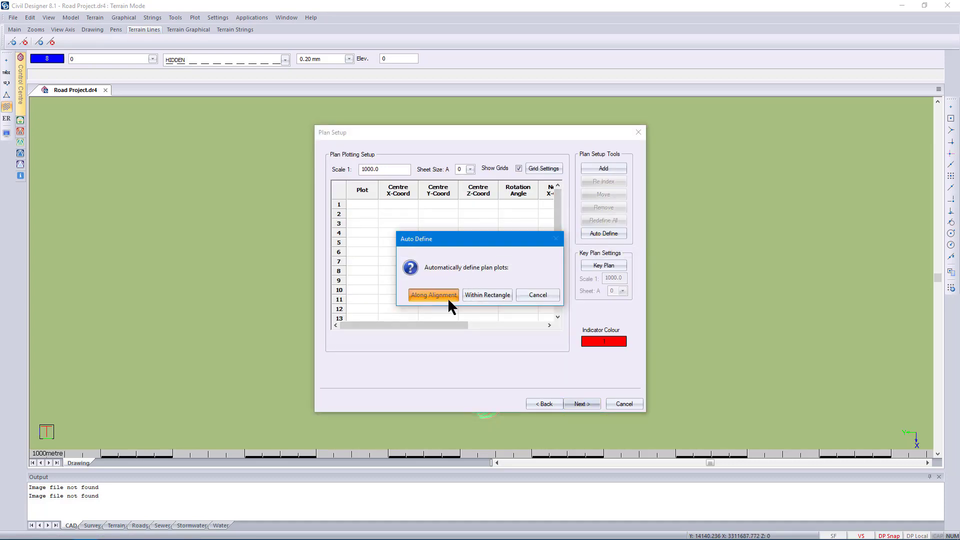
text(0)
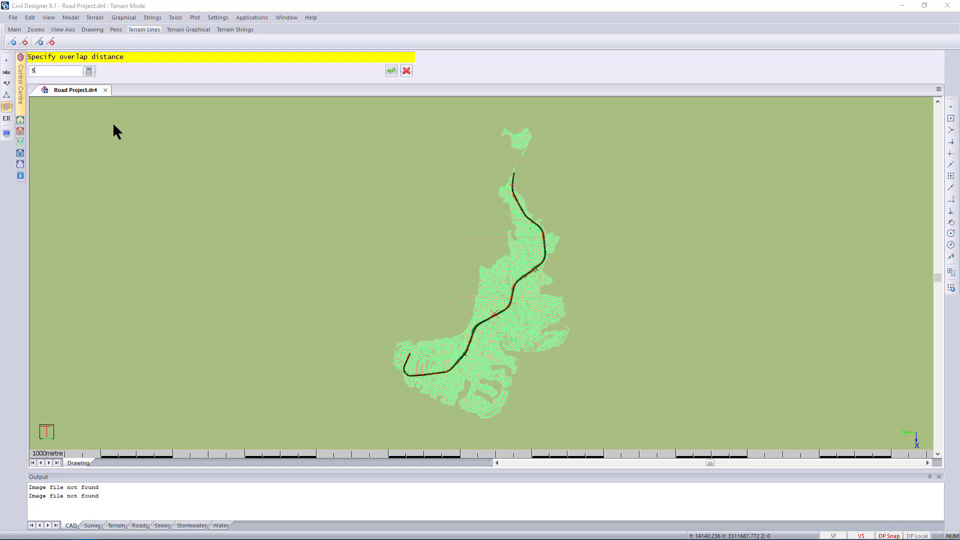
key(Return)
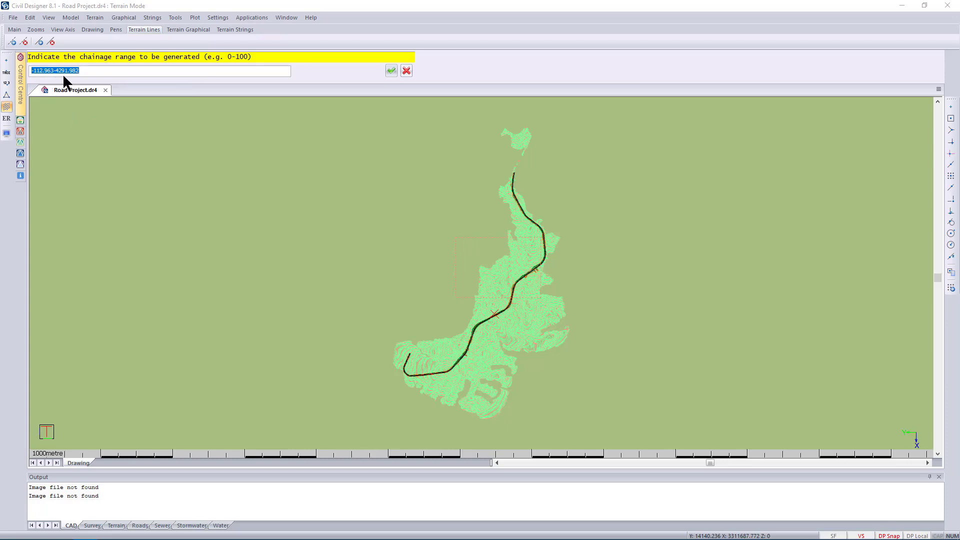
click(391, 71)
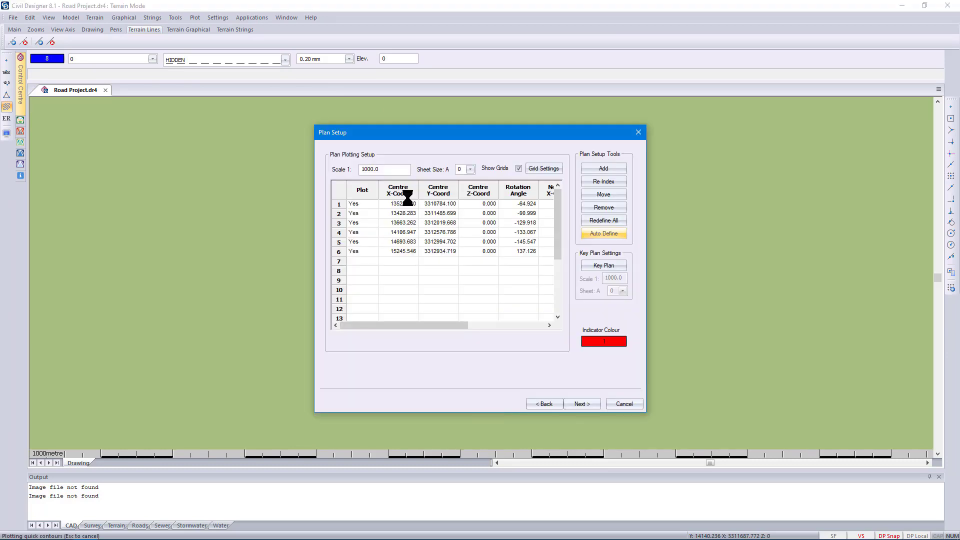
Step: Configure the plan grid as Cross type with a 250 grid interval and a cross length of 25
click(544, 167)
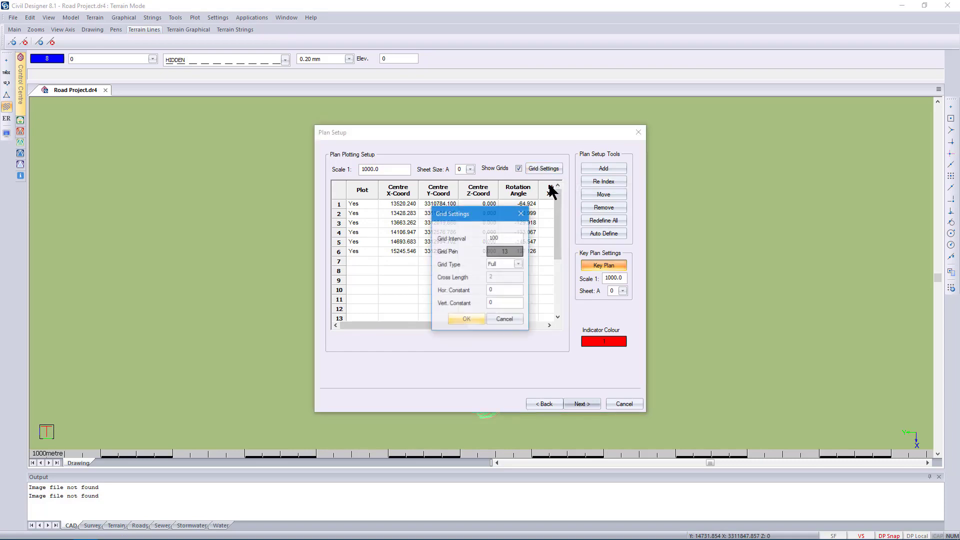
click(519, 264)
click(507, 279)
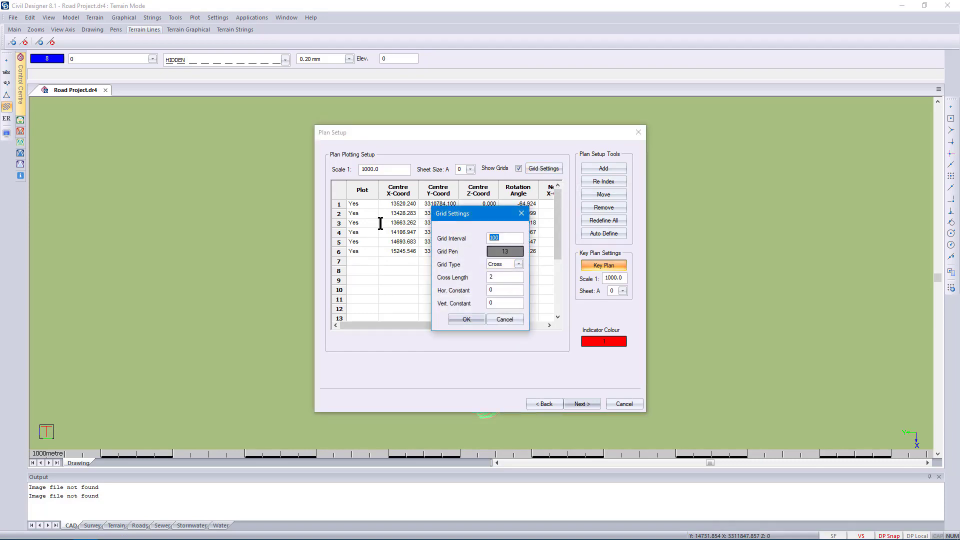
text(250)
double_click(499, 276)
text(25)
click(461, 319)
Step: Start generating a key plan and choose Plan.sht from the SheetFiles folder as its sheet file
click(592, 264)
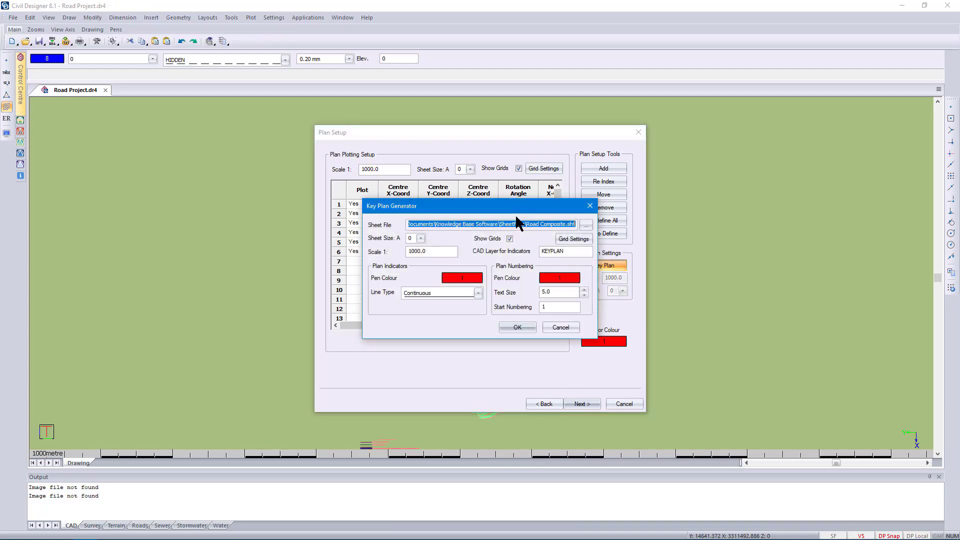
drag(531, 224, 596, 250)
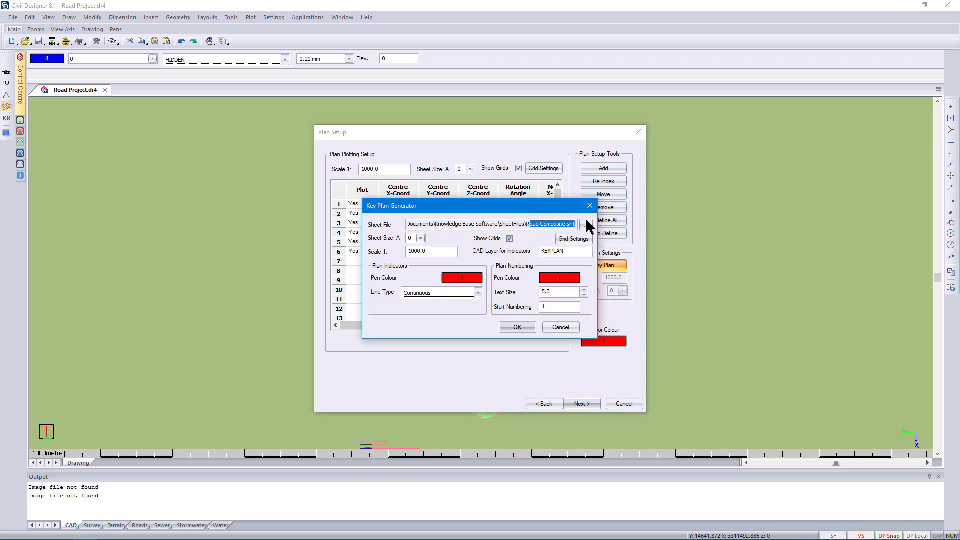
click(586, 225)
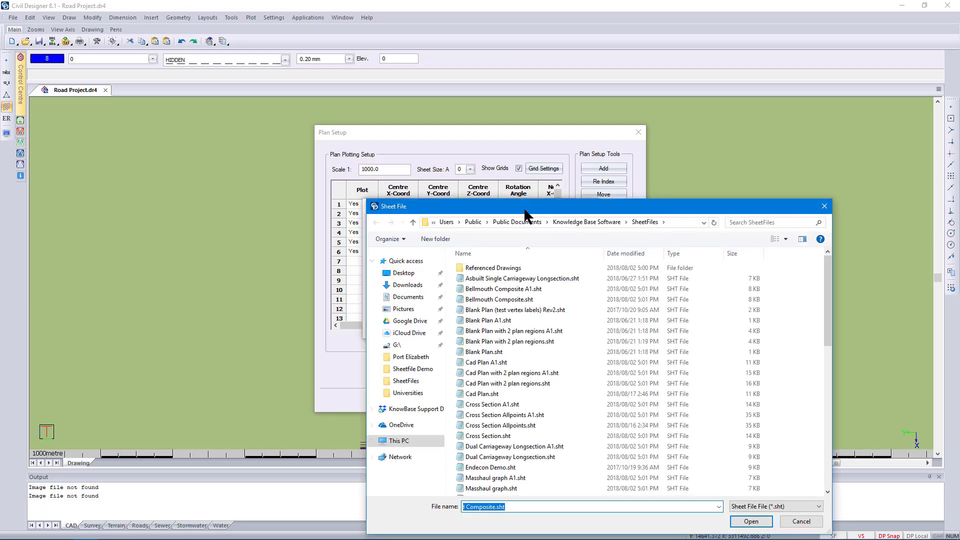
drag(525, 215, 422, 76)
scroll(425, 300, down, 2)
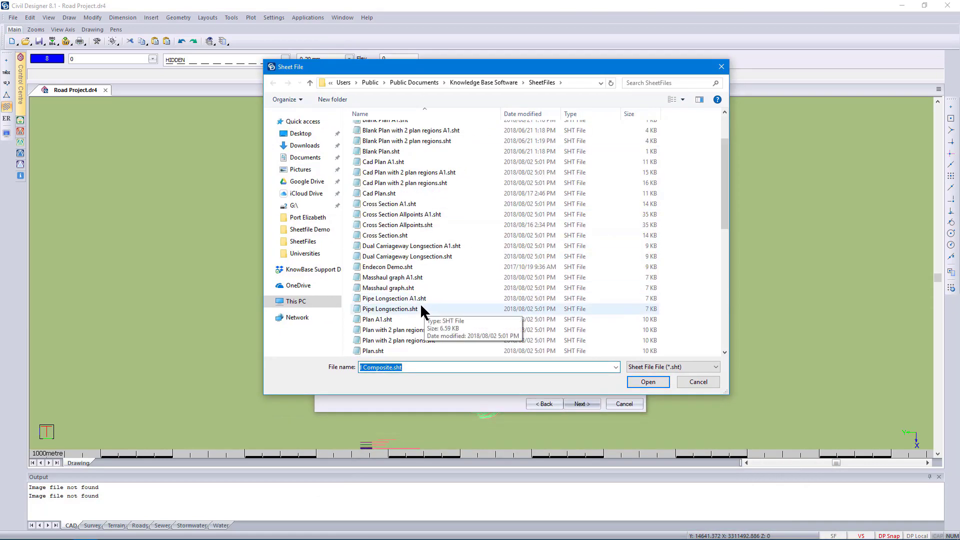
scroll(422, 308, down, 2)
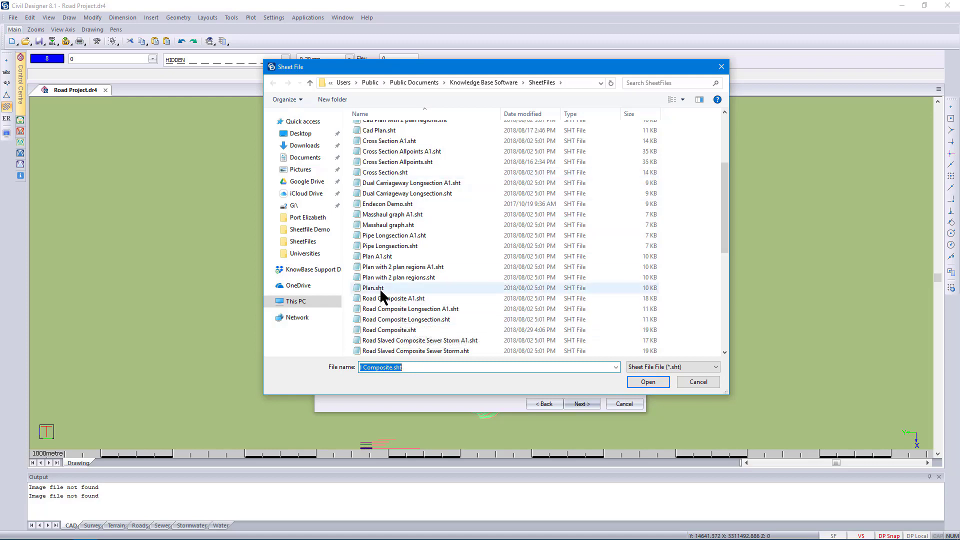
click(382, 131)
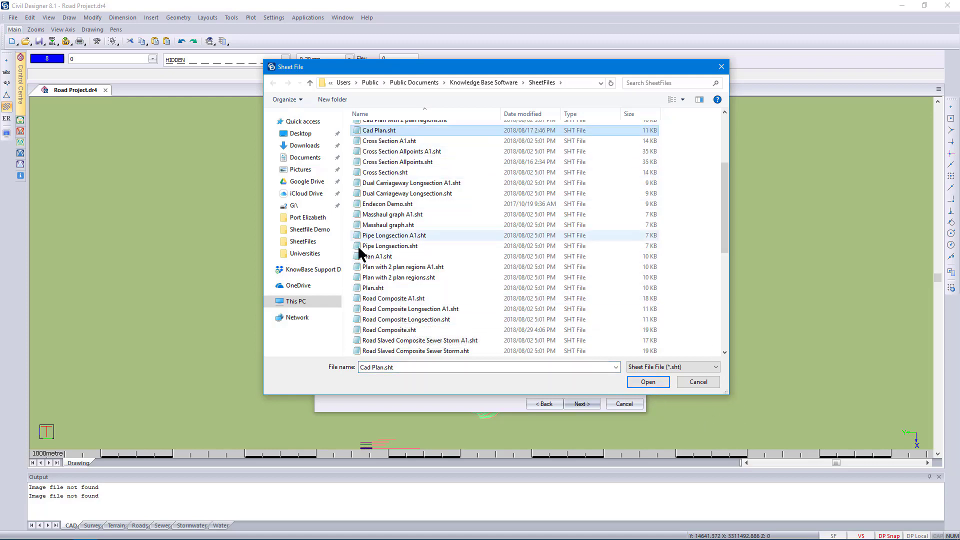
click(372, 288)
click(650, 381)
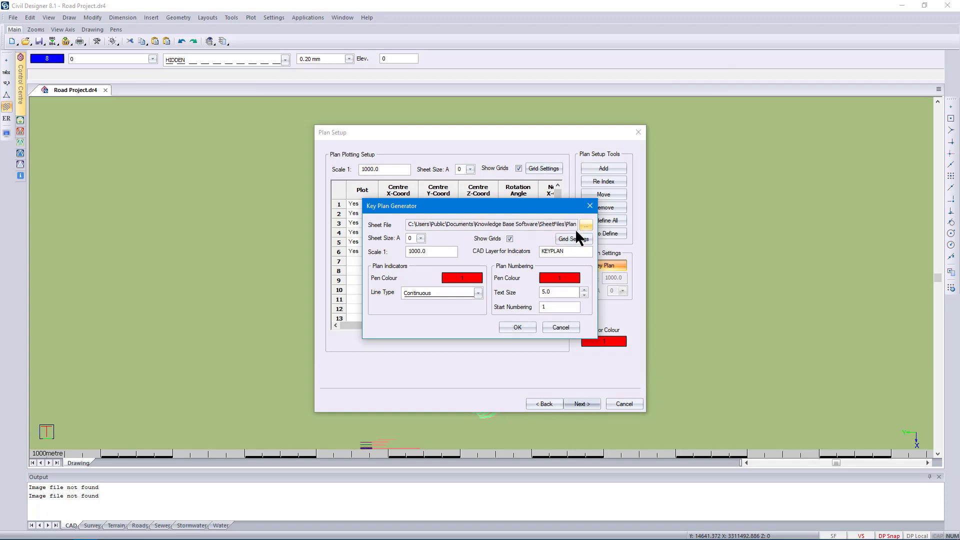
Step: Set the key plan scale to 1:5000 and place its frame around the whole road and terrain, without adjusting the rotation
click(529, 325)
text(50)
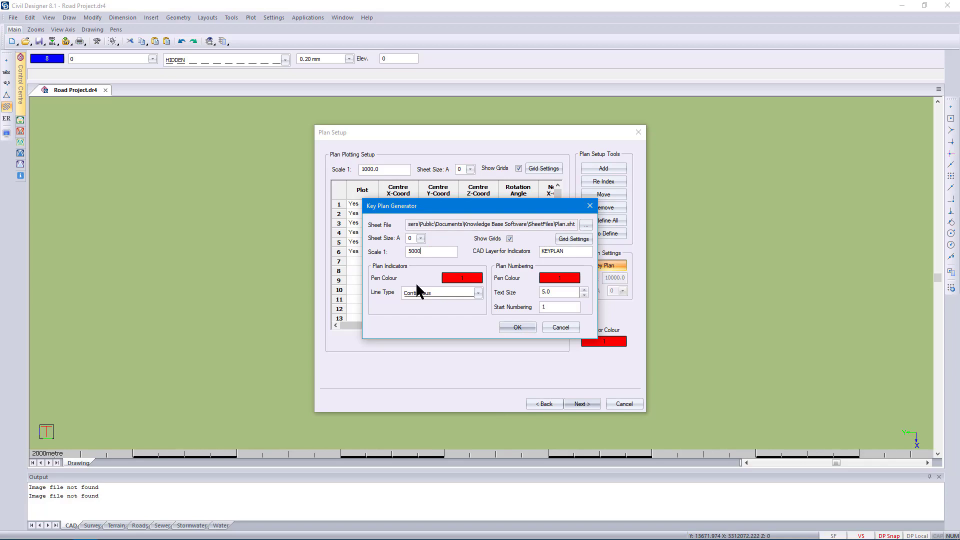
click(509, 326)
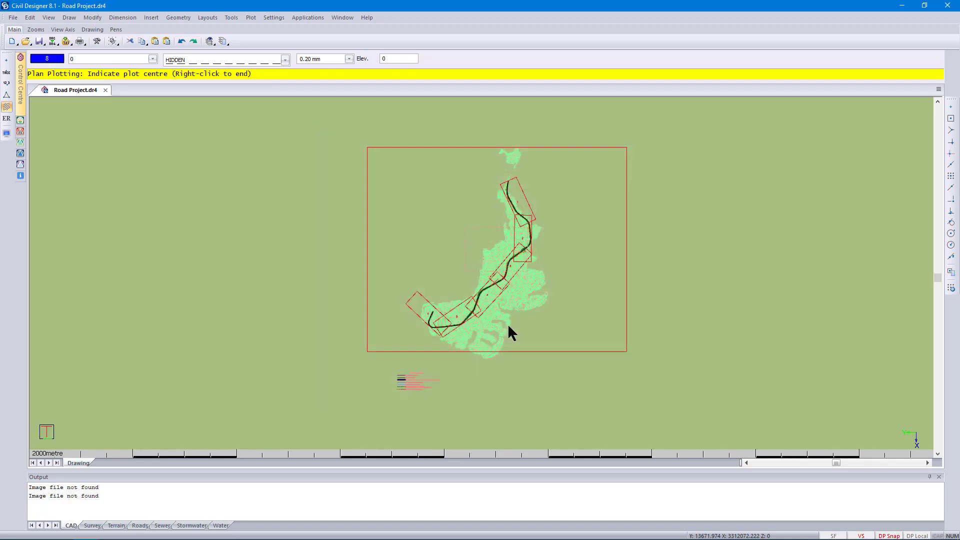
click(490, 265)
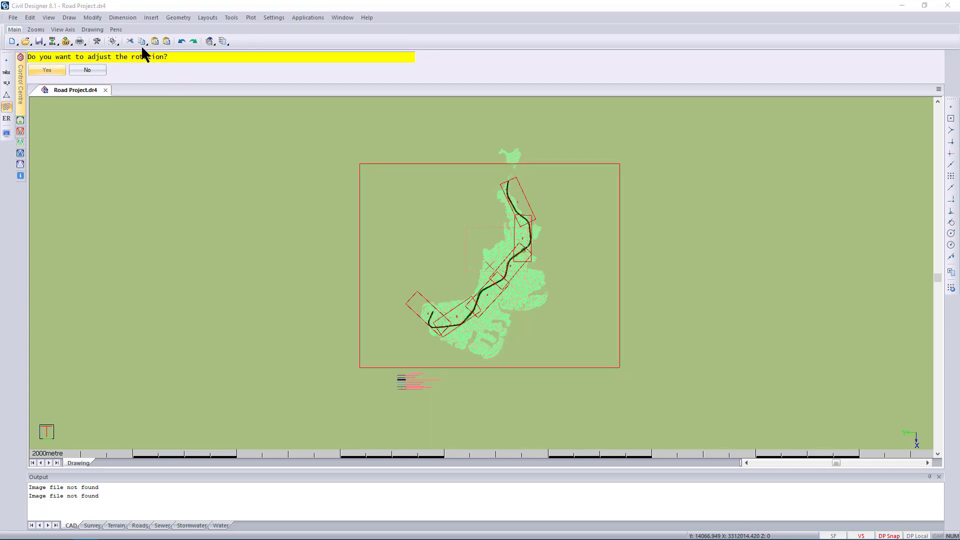
click(87, 70)
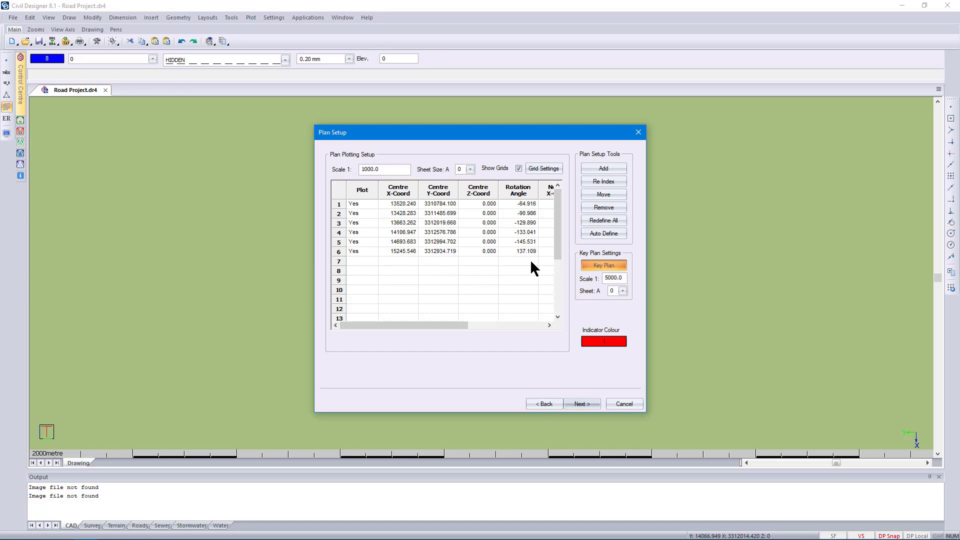
Step: Finish the plot setup with the Road PI List and Road Curves List included, generating the layout sheets
click(597, 404)
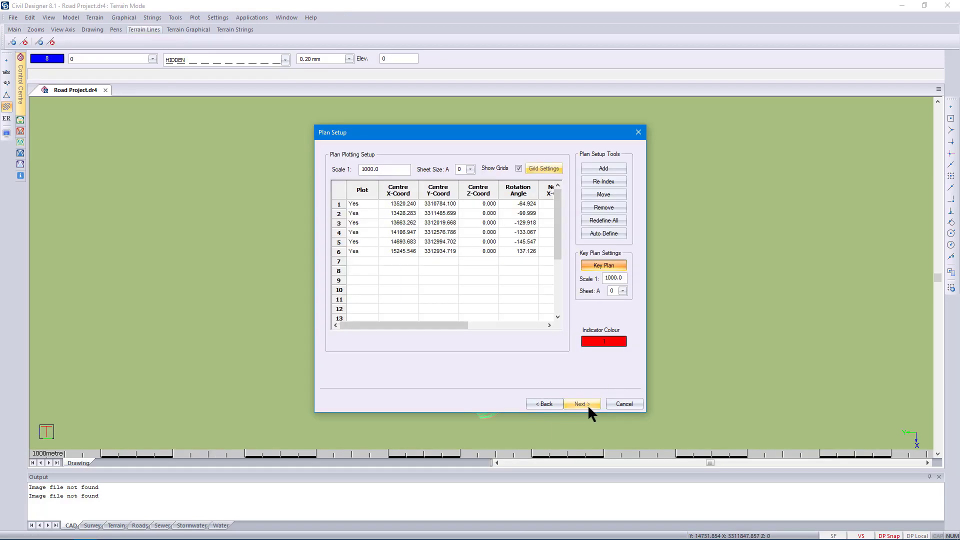
click(588, 404)
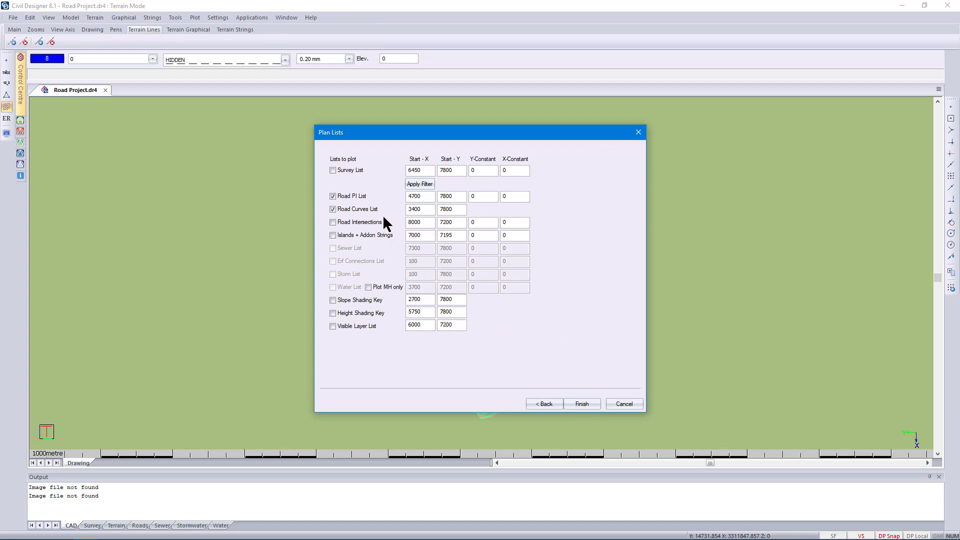
click(589, 403)
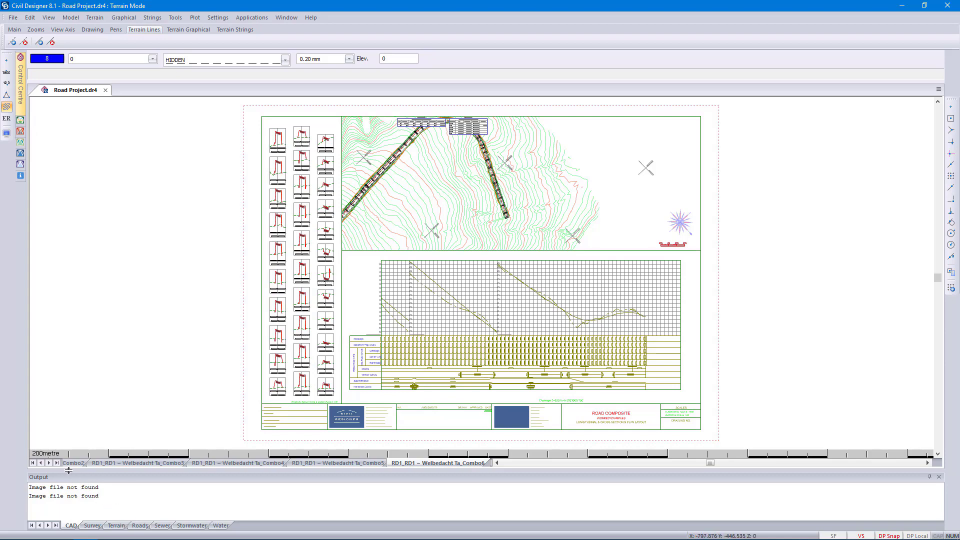
Step: Examine the generated key plan layout and the sheet number marker inside one of its frames
click(72, 464)
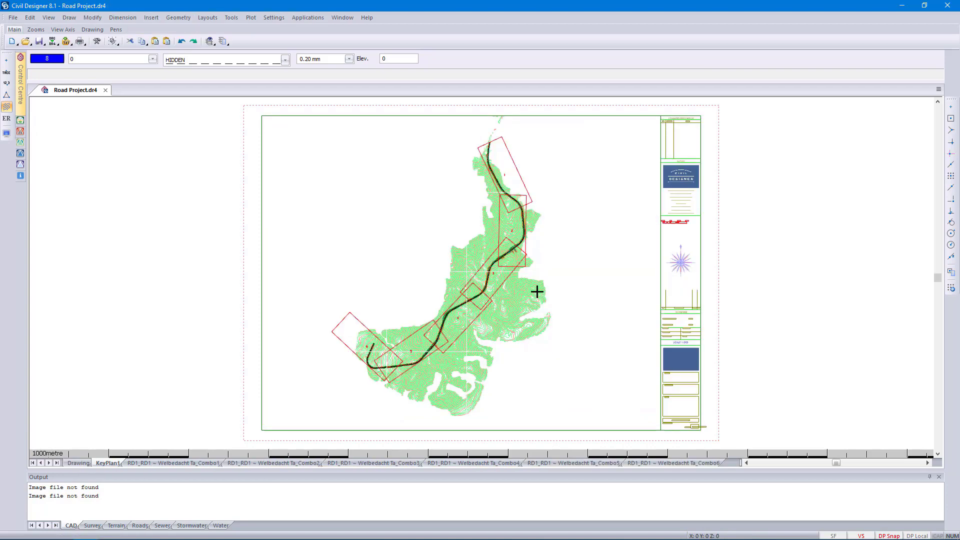
key(z)
click(450, 310)
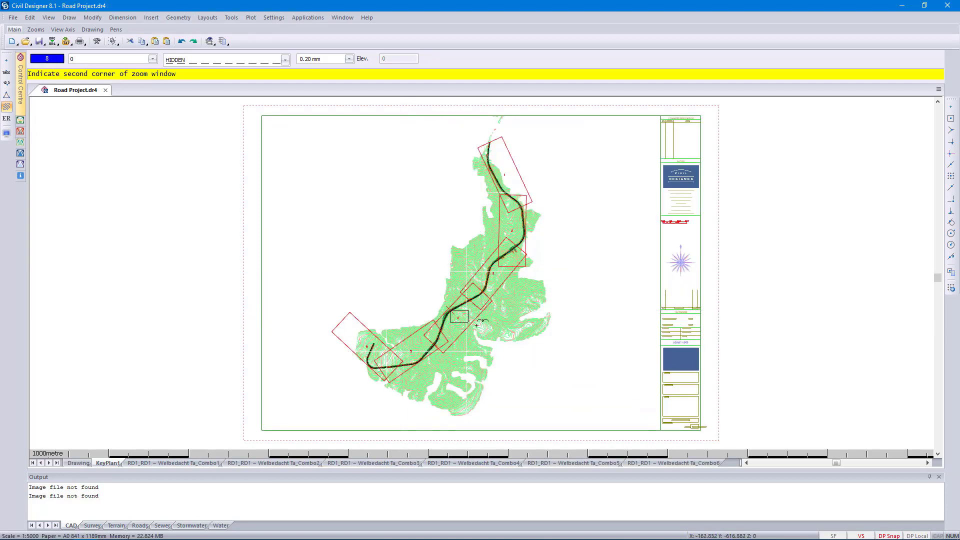
click(476, 326)
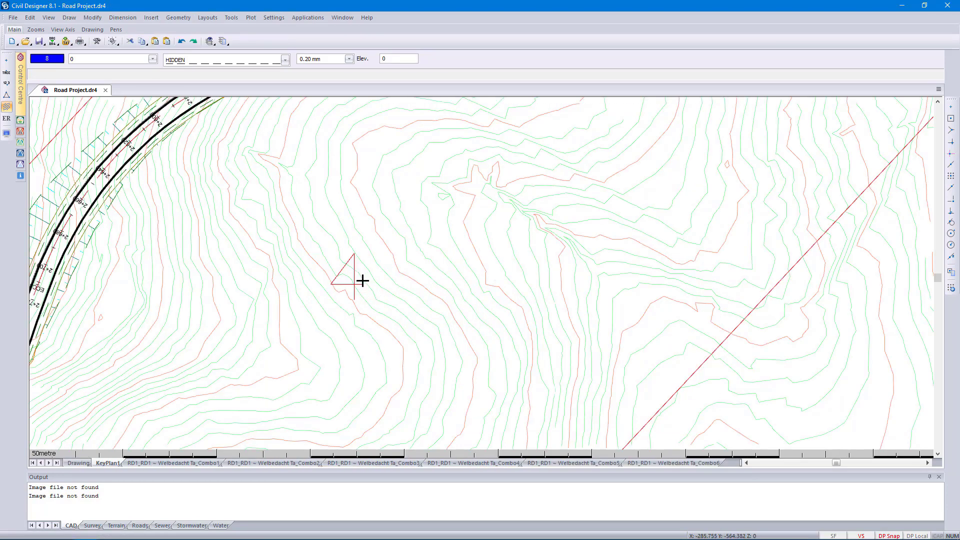
right_click(362, 281)
key(Escape)
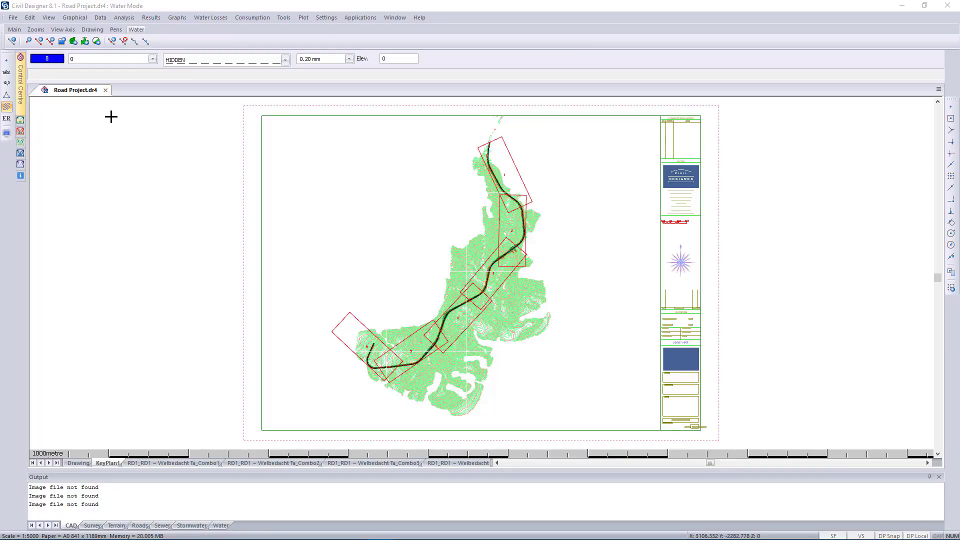
Step: Close Road Project.dr4 and open the drawing Bulk Water Project Layout Drawing.dr4
click(105, 90)
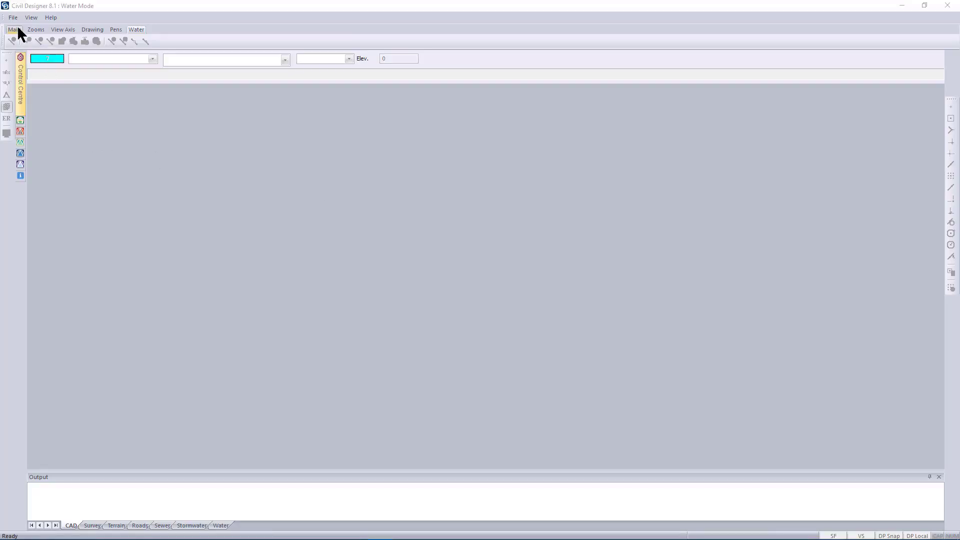
click(13, 18)
click(26, 50)
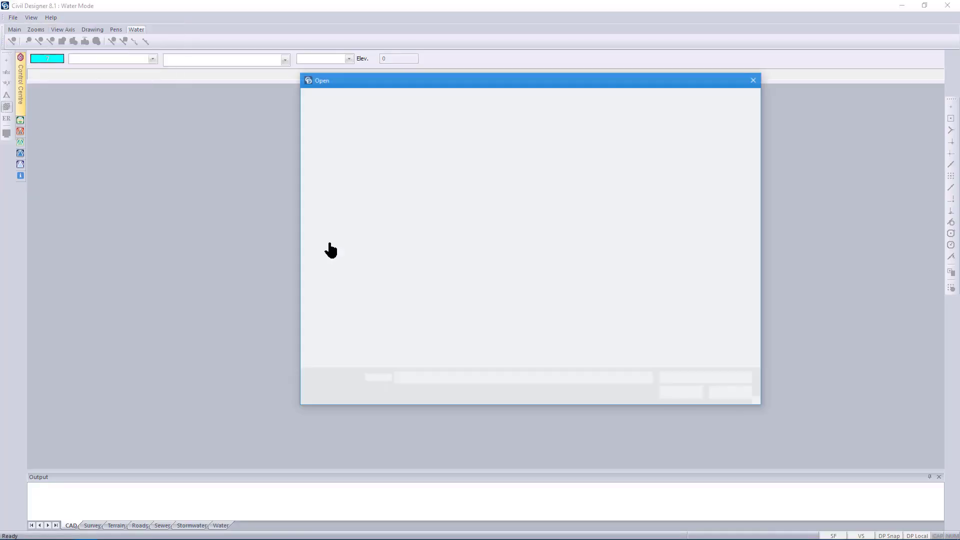
click(438, 139)
click(685, 395)
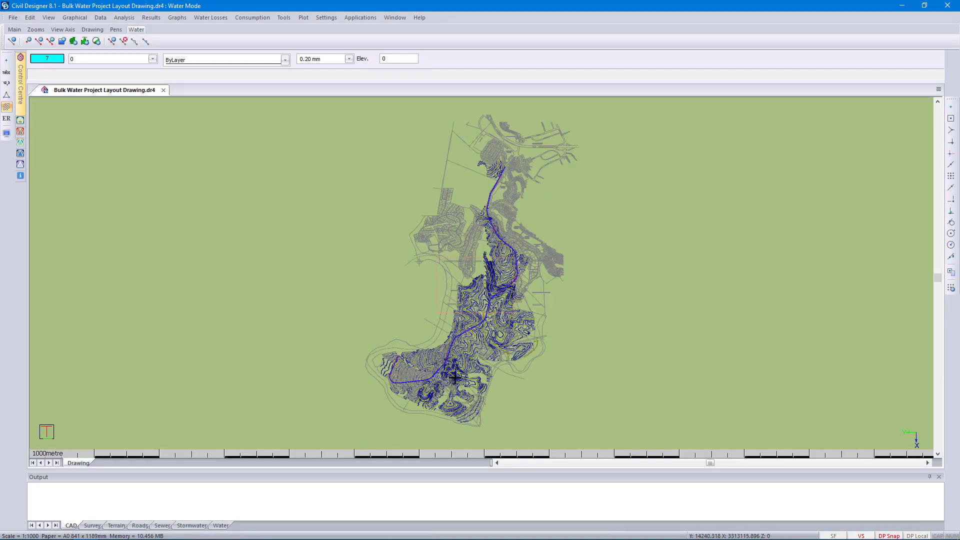
Step: Inspect a stretch of the bulk water line up close, returning to the full drawing view
key(z)
click(440, 351)
click(471, 378)
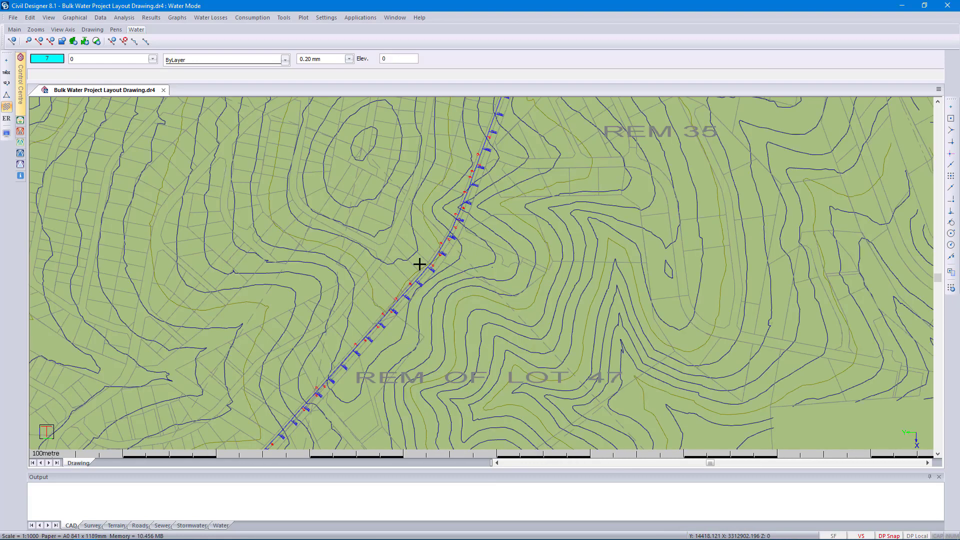
right_click(419, 263)
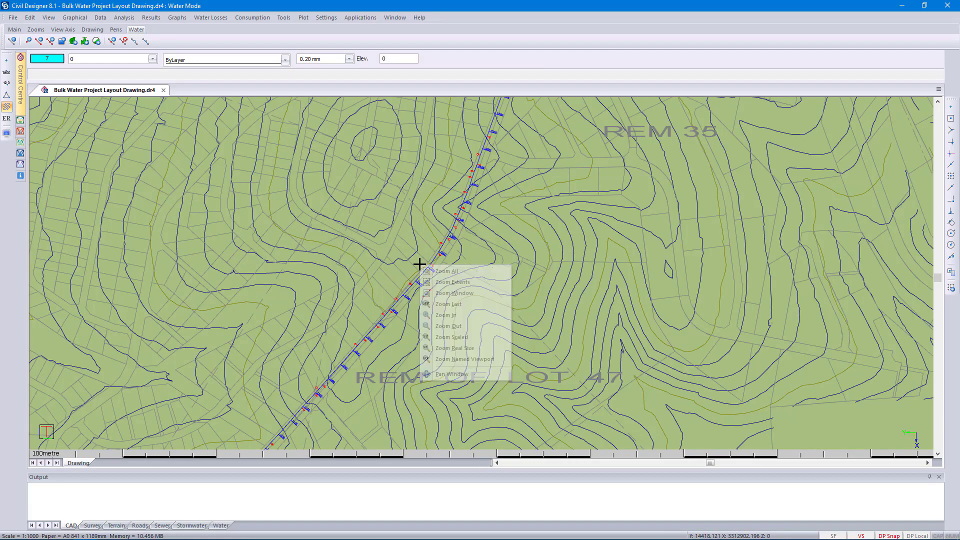
click(435, 272)
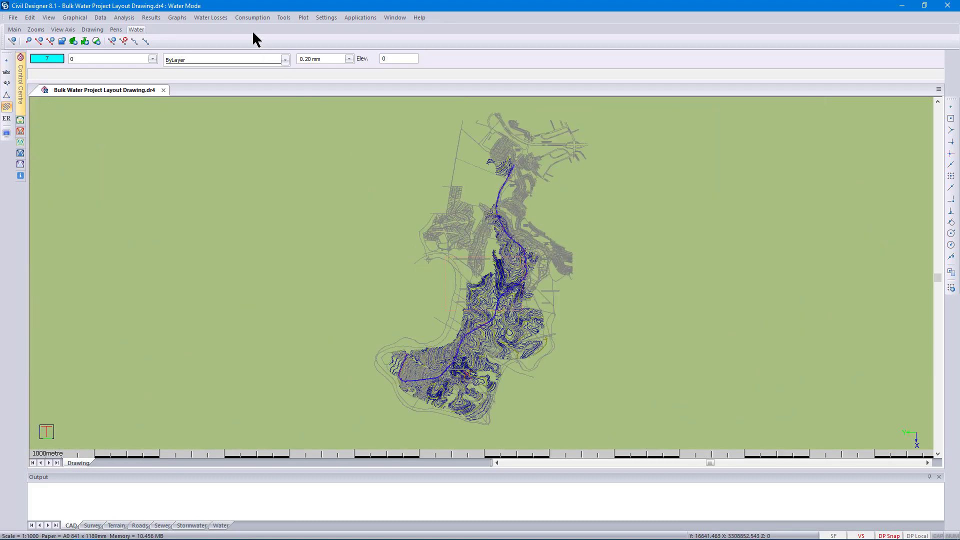
Step: Start a plot setup that creates dynamic layouts, using Water Composite Longsection 1.sht from the SheetFiles folder as its sheet file
click(304, 18)
click(308, 26)
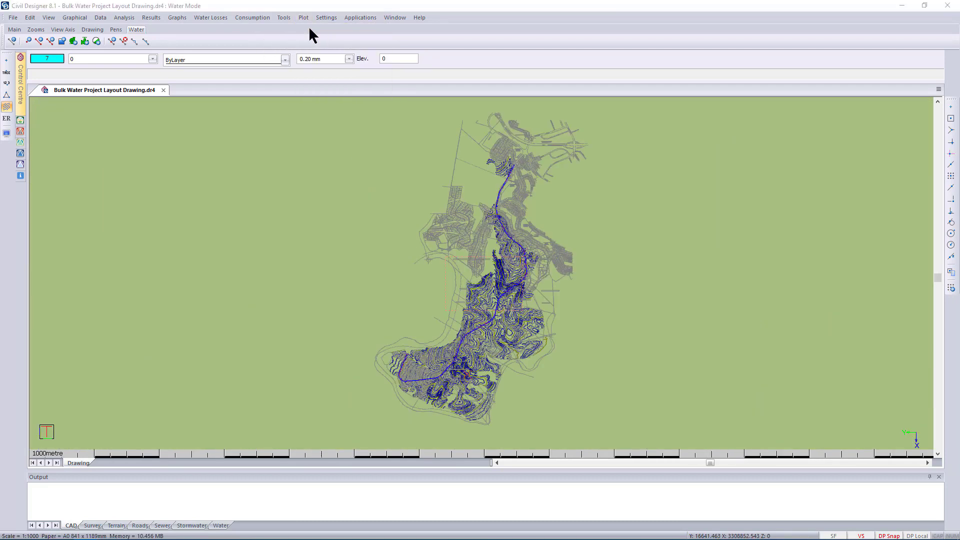
click(541, 170)
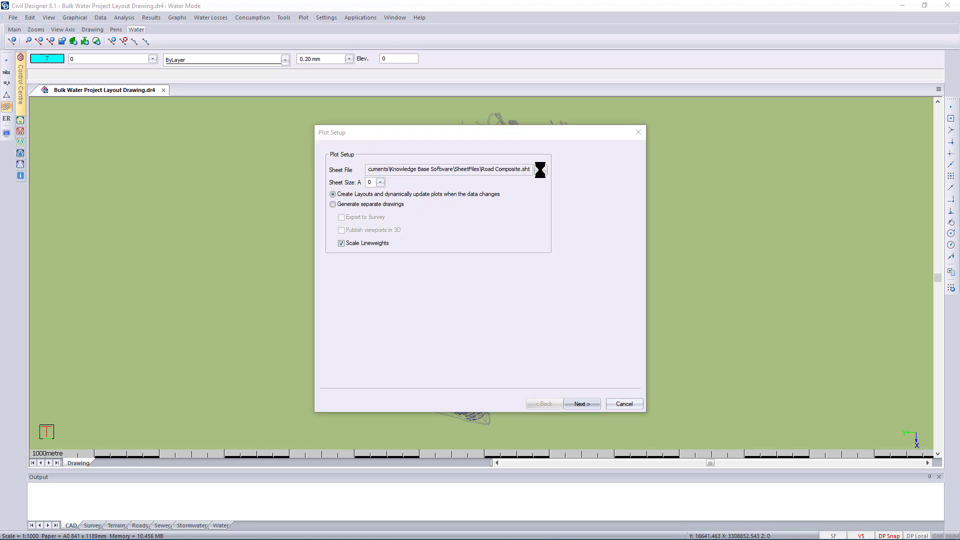
scroll(474, 281, down, 2)
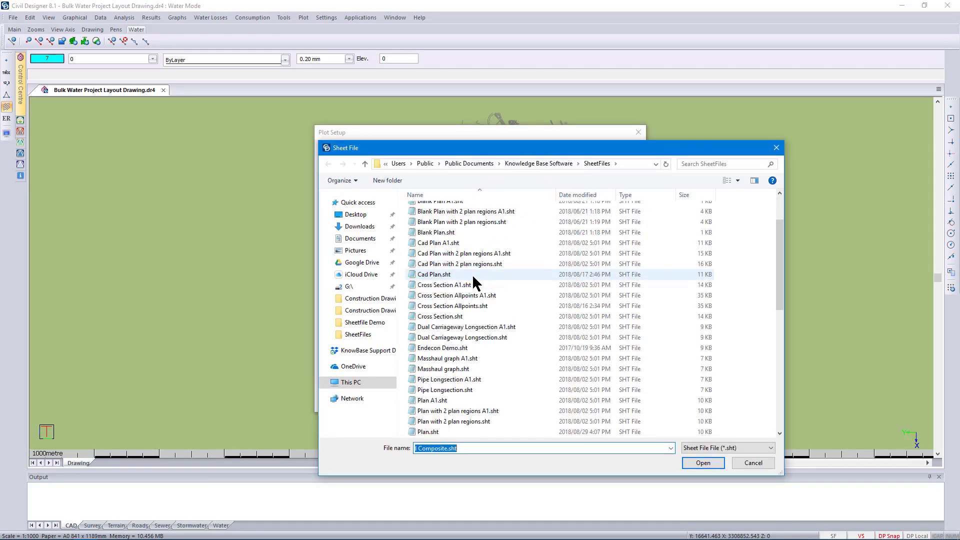
scroll(465, 289, down, 8)
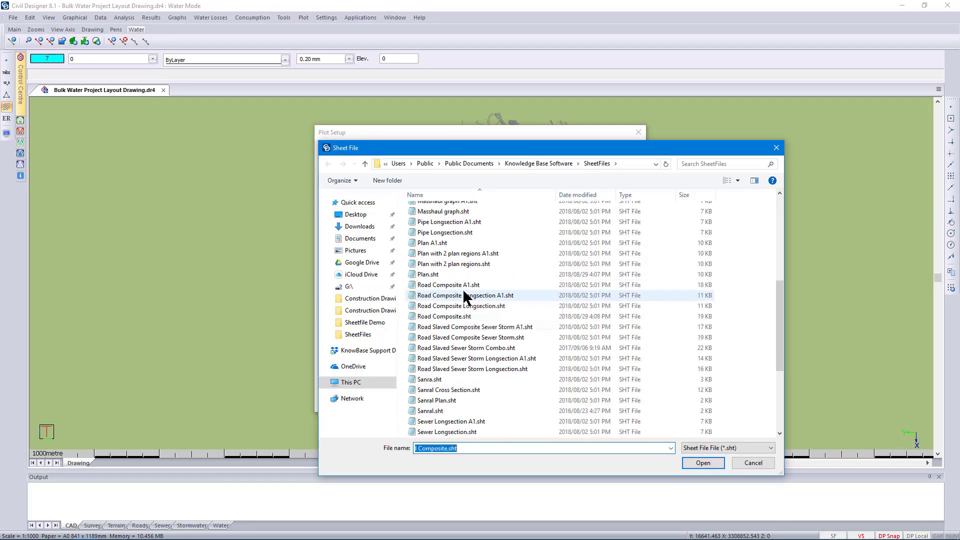
scroll(472, 340, down, 2)
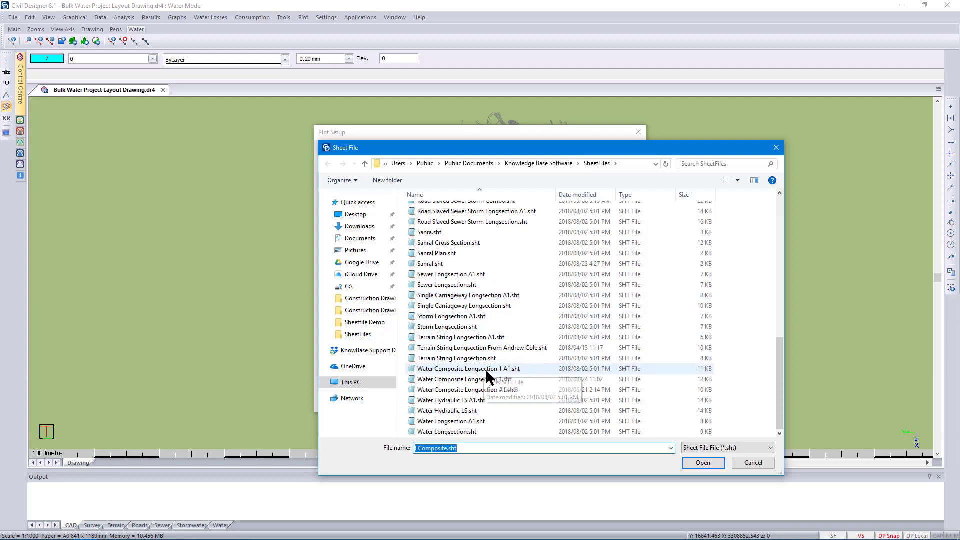
click(484, 380)
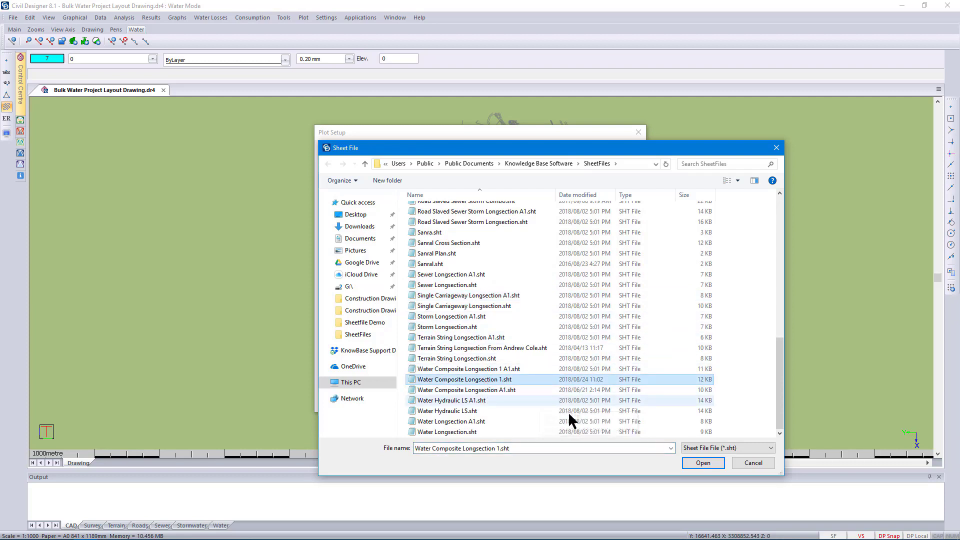
click(697, 463)
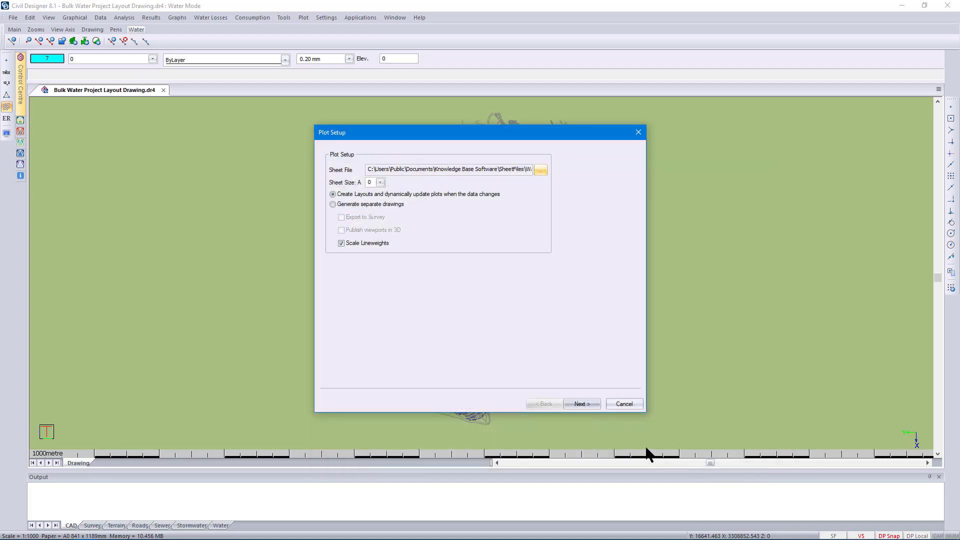
click(591, 400)
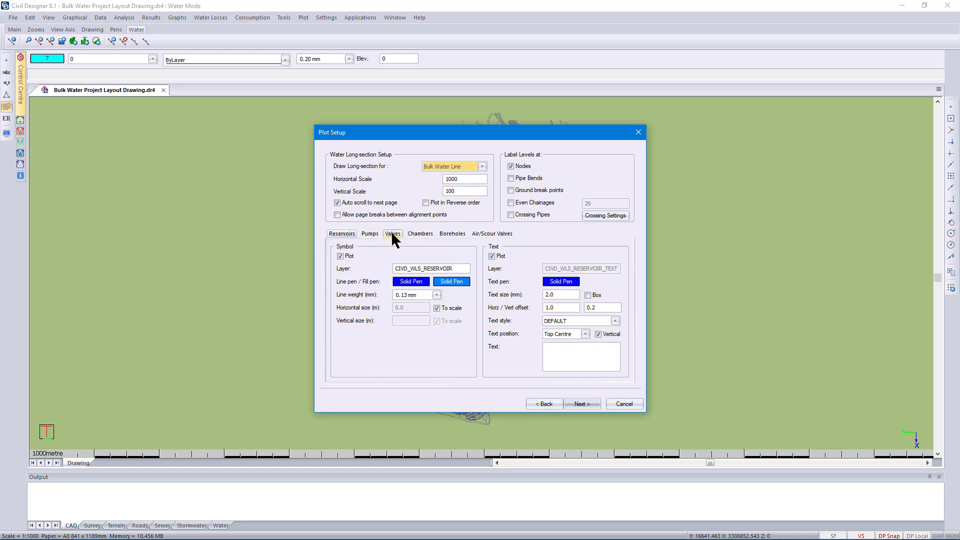
Step: Review the long-section symbol and text settings for pumps, valves, chambers, boreholes and air/scour valves, including the available text placeholders
click(376, 232)
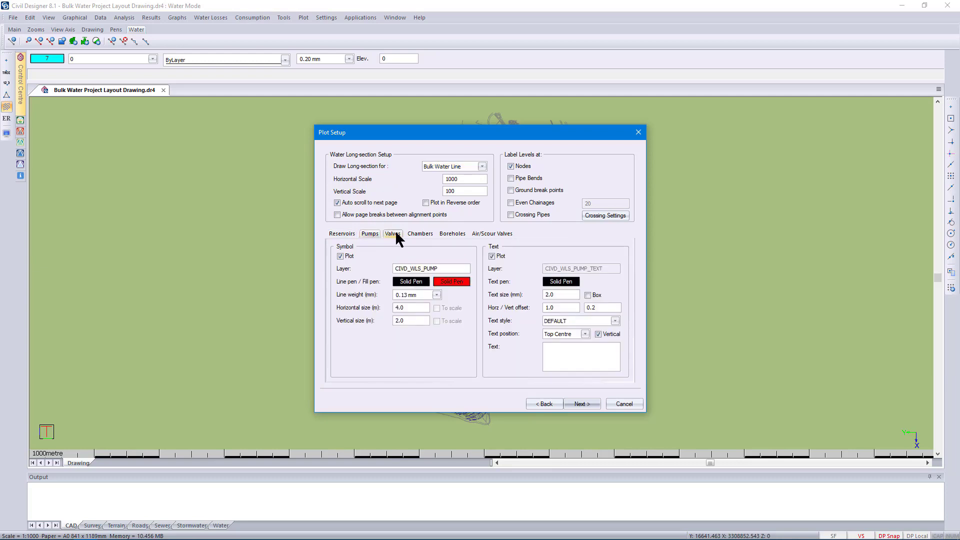
click(394, 235)
click(421, 234)
click(452, 234)
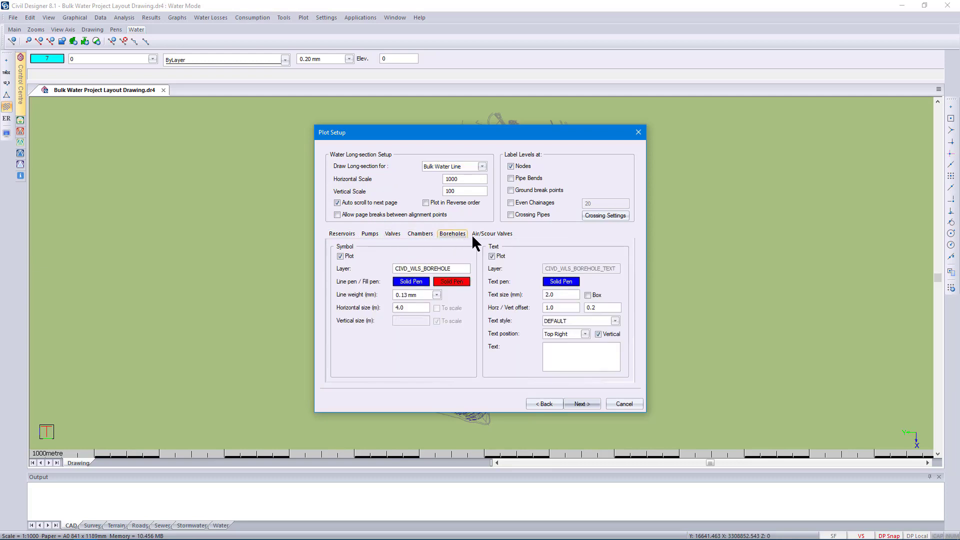
click(495, 235)
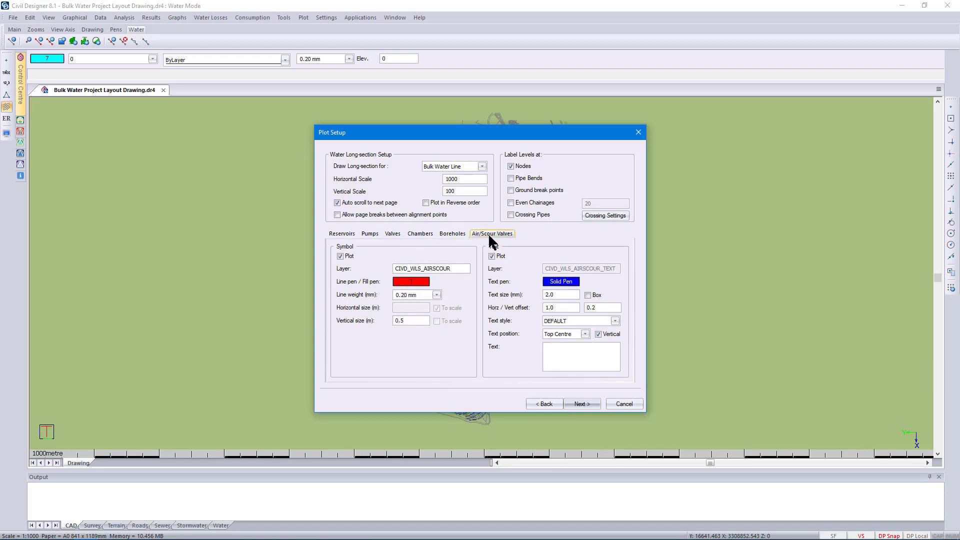
right_click(564, 358)
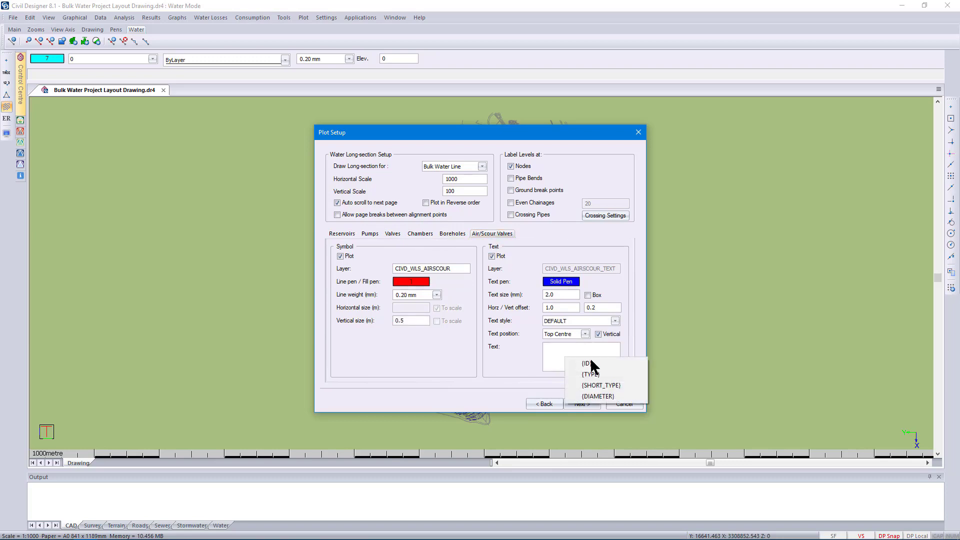
click(507, 360)
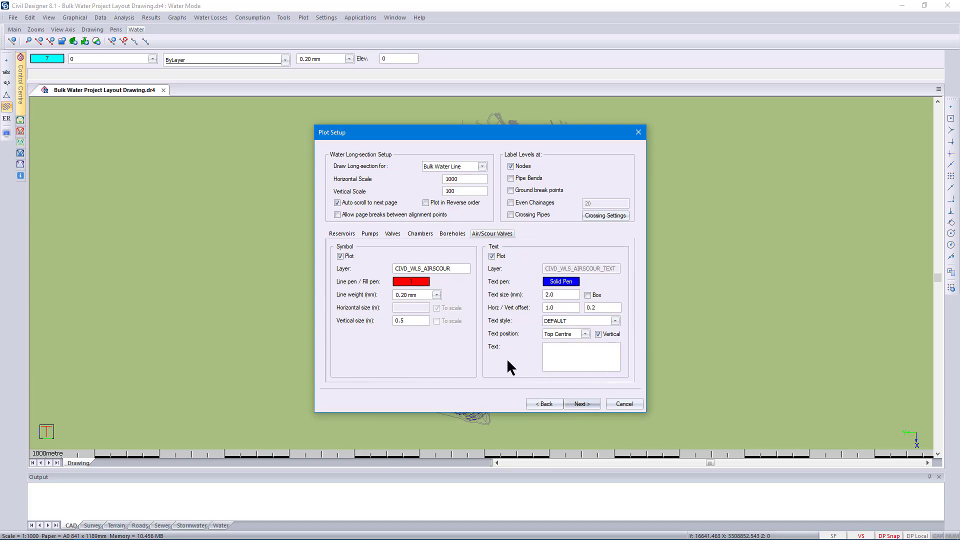
Step: Auto-define the plan plots along the alignment with a 5.000 overlap over chainage 0.000-5081.297, and generate the layouts with the Water List included
click(582, 403)
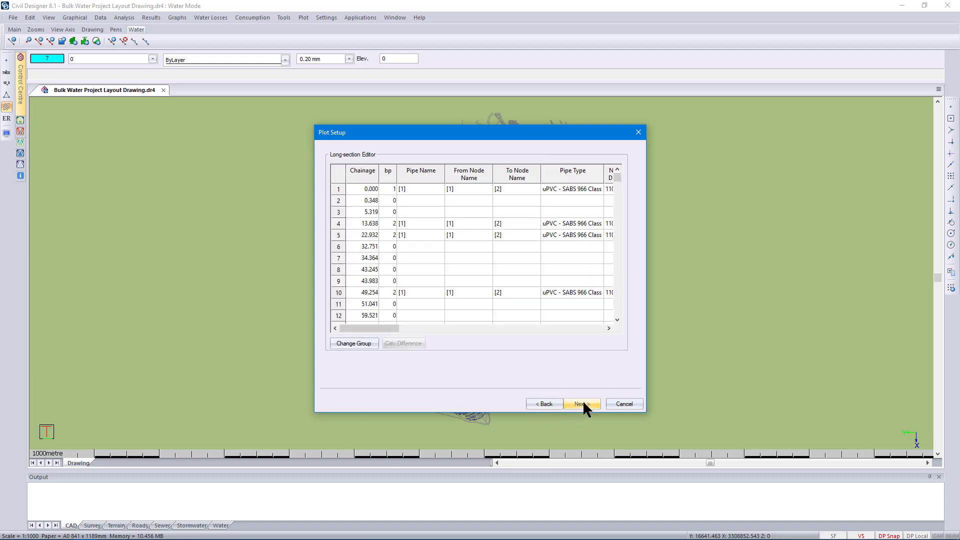
click(582, 404)
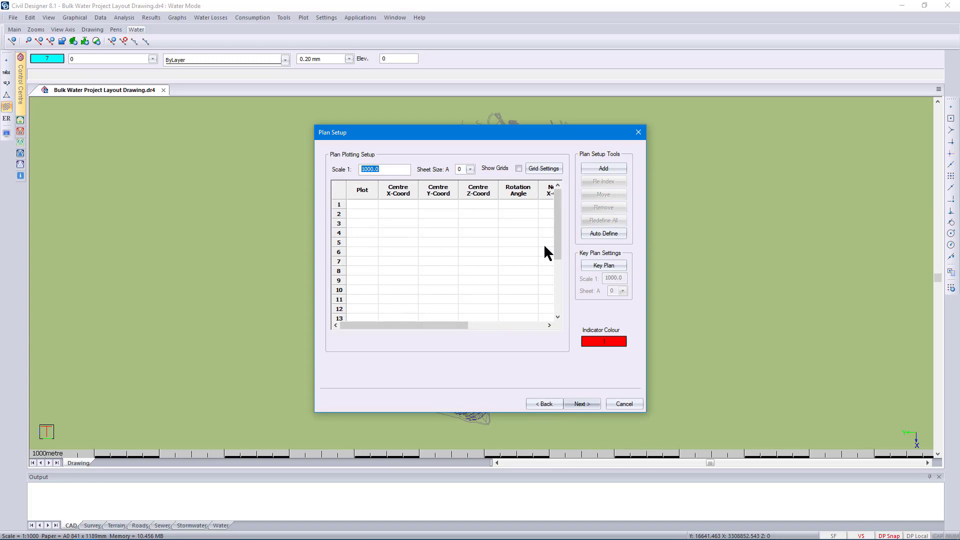
click(603, 233)
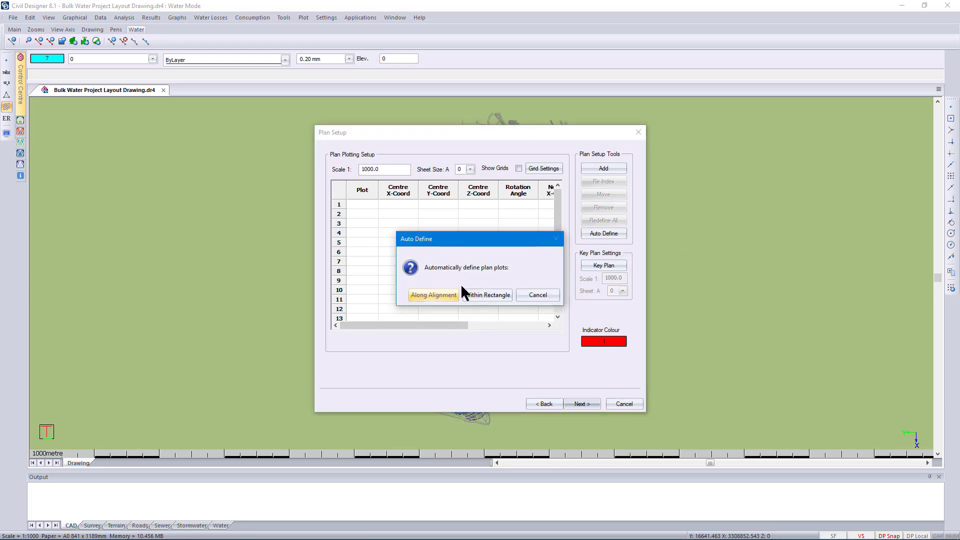
click(427, 294)
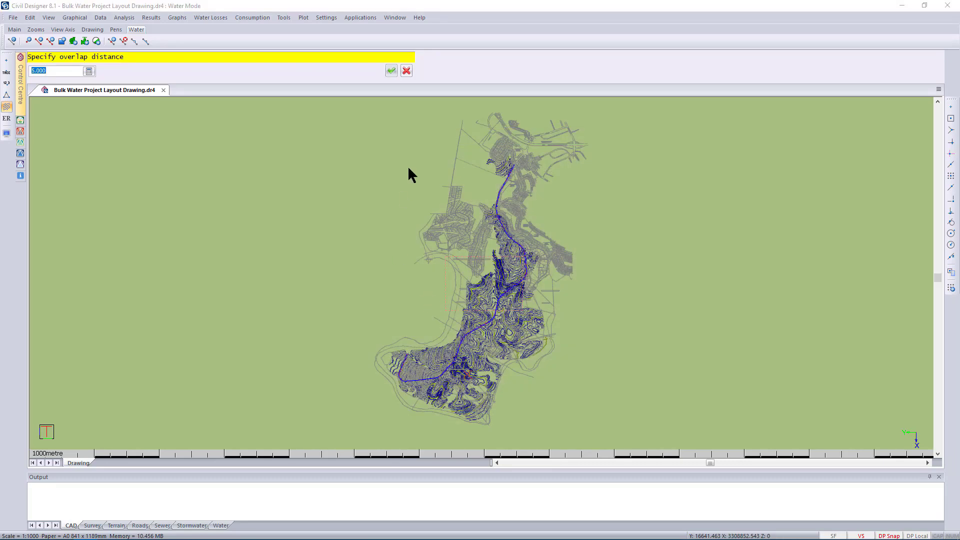
click(390, 71)
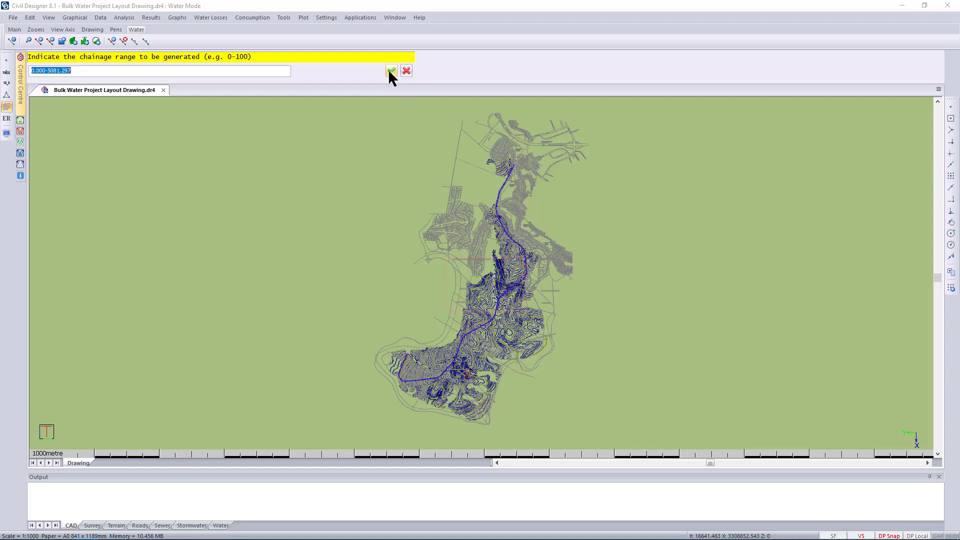
click(391, 71)
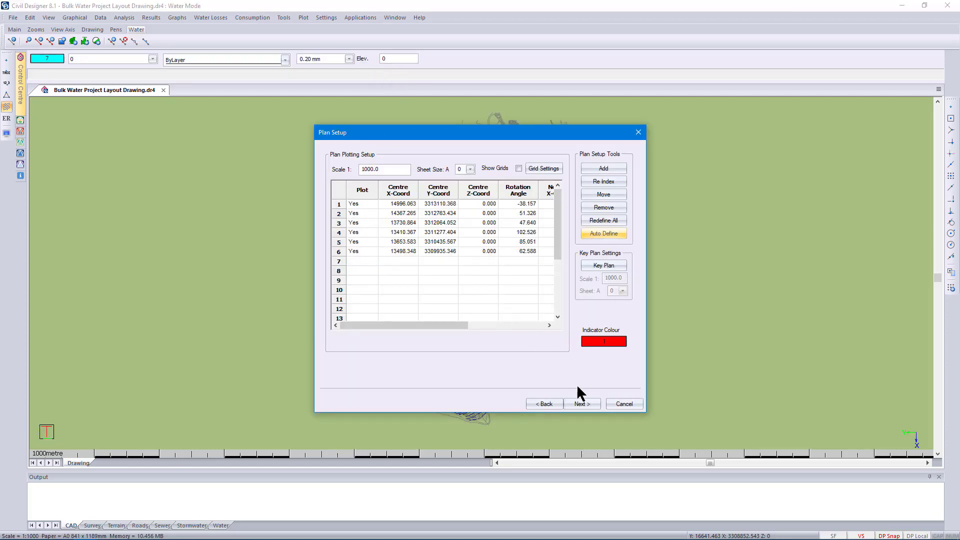
click(589, 403)
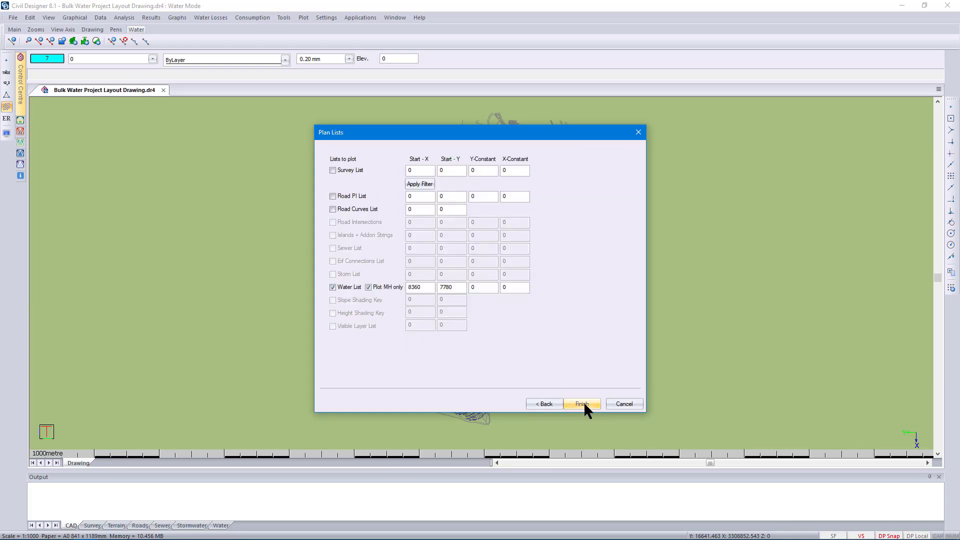
click(583, 403)
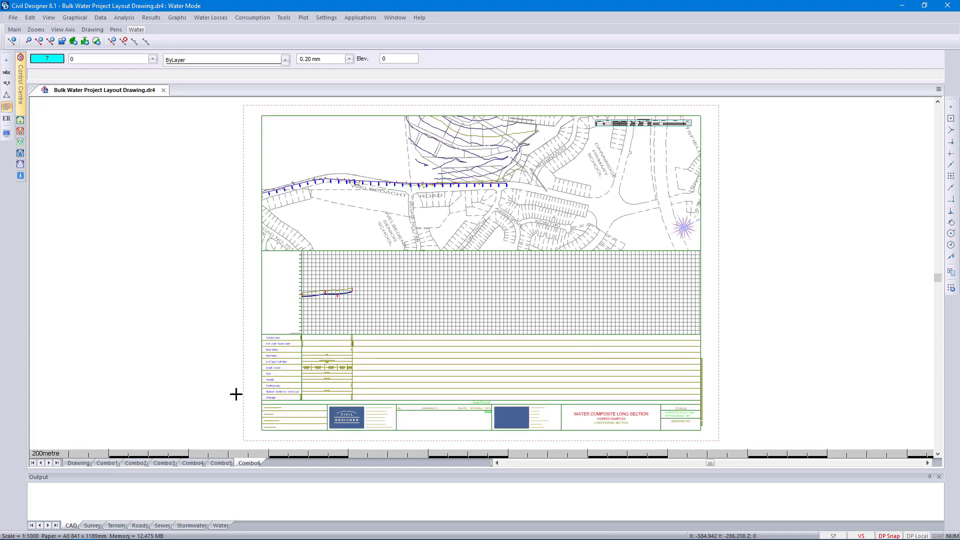
Step: Look through the generated water composite layouts Combo1 to Combo4
click(109, 464)
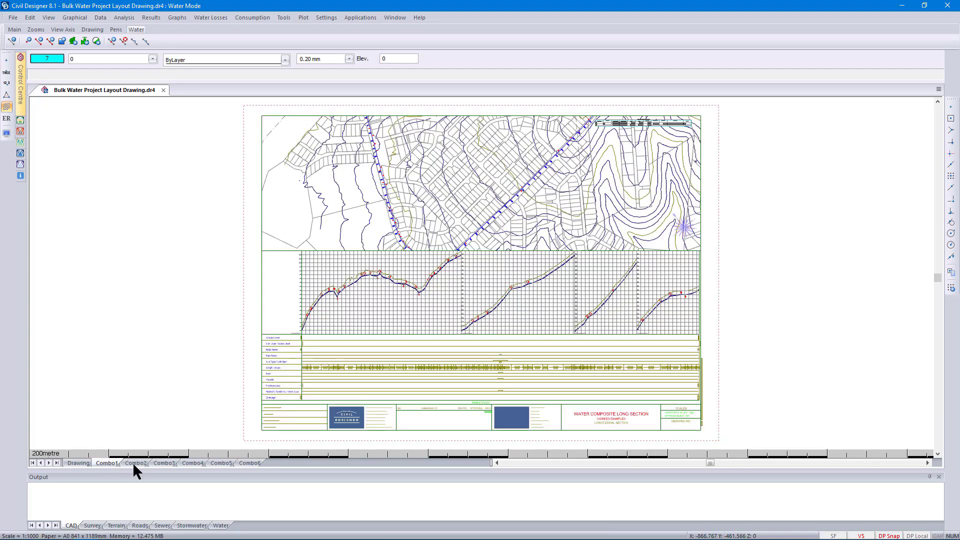
click(134, 464)
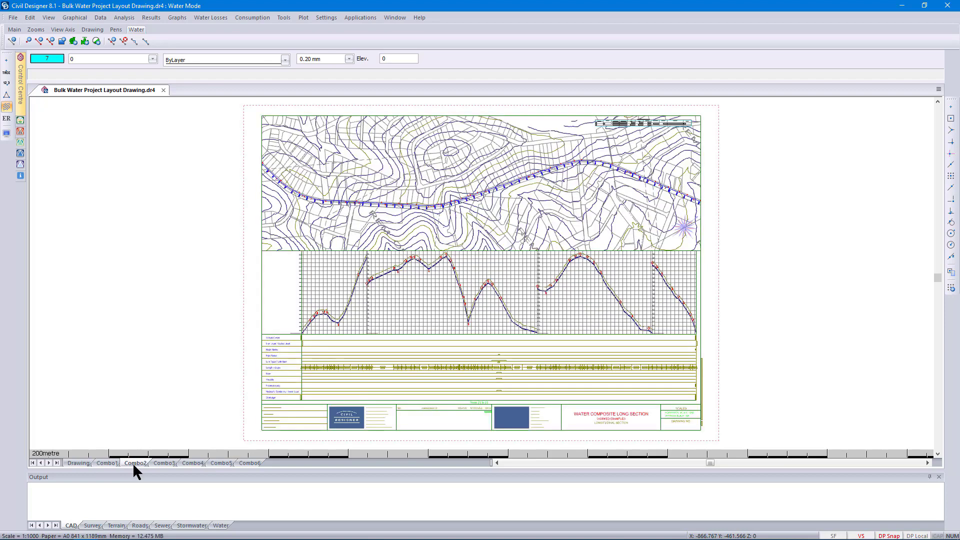
click(162, 463)
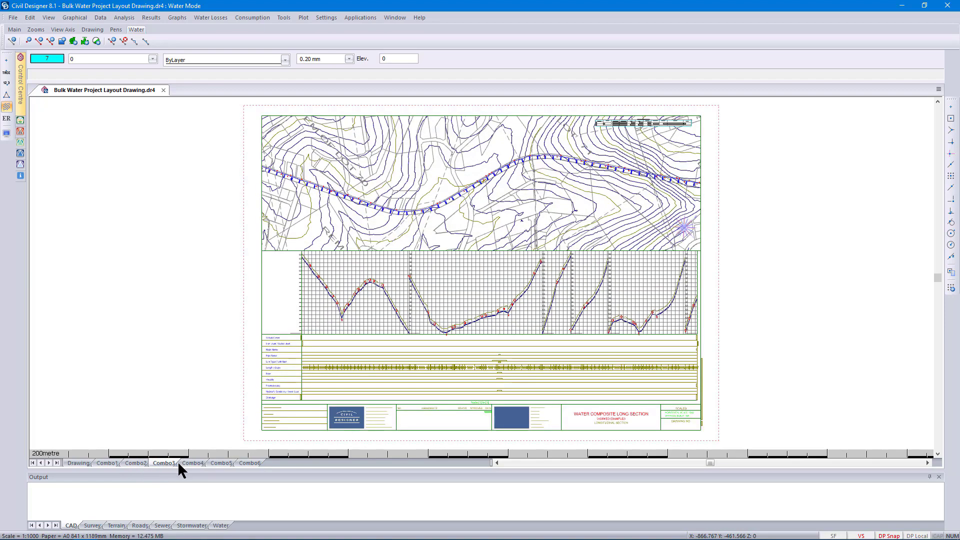
click(191, 463)
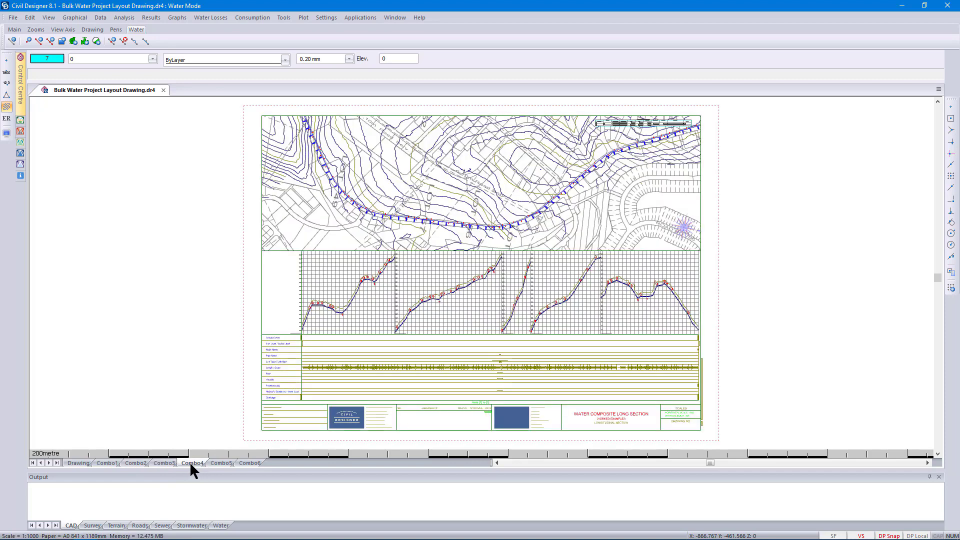
Step: View the Combo5 layout and close the Bulk Water Project Layout Drawing, saving its changes
click(219, 464)
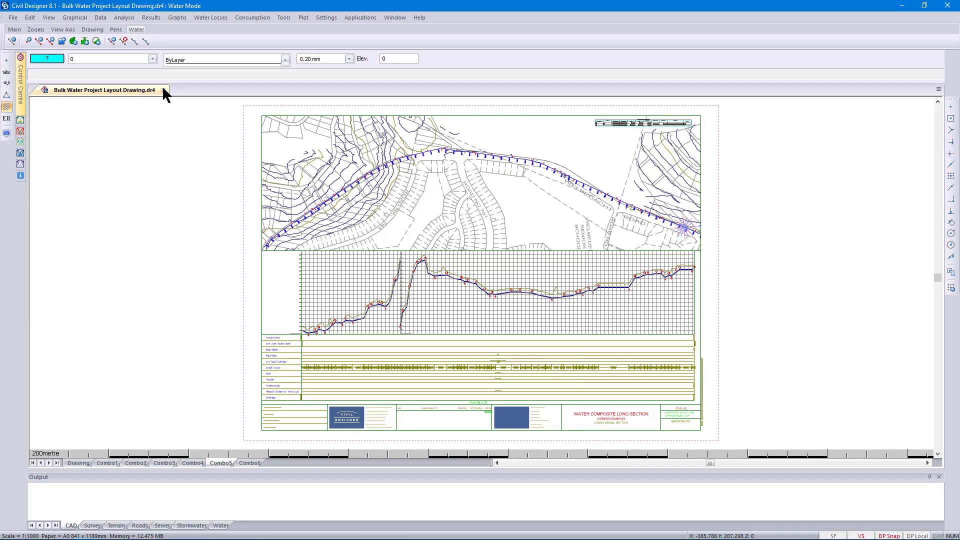
click(163, 91)
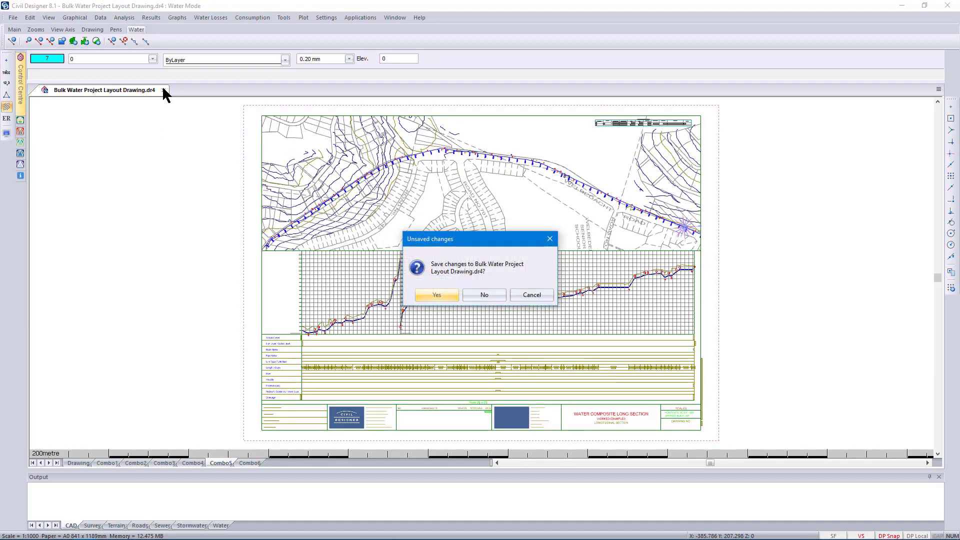
click(436, 296)
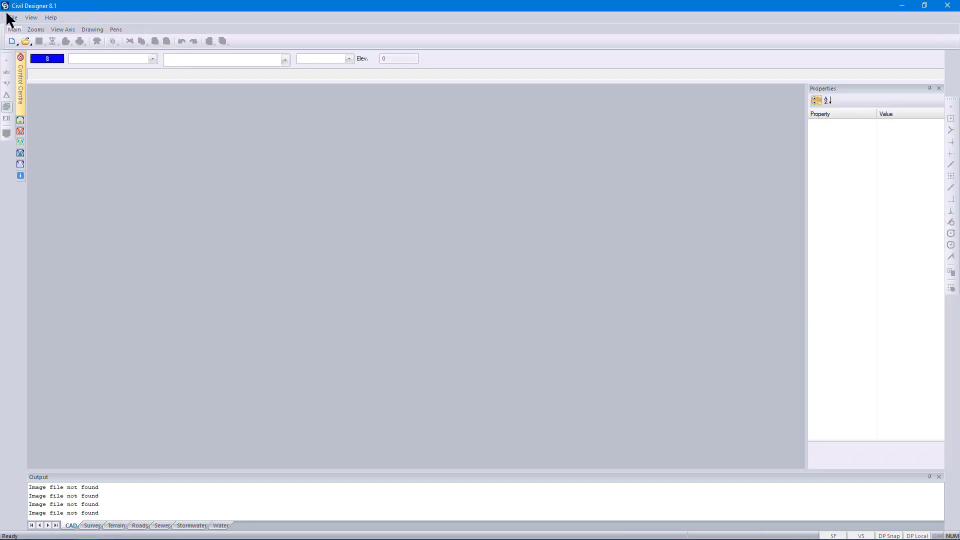
Step: Open the Road Project.dr4 drawing
click(13, 18)
click(36, 49)
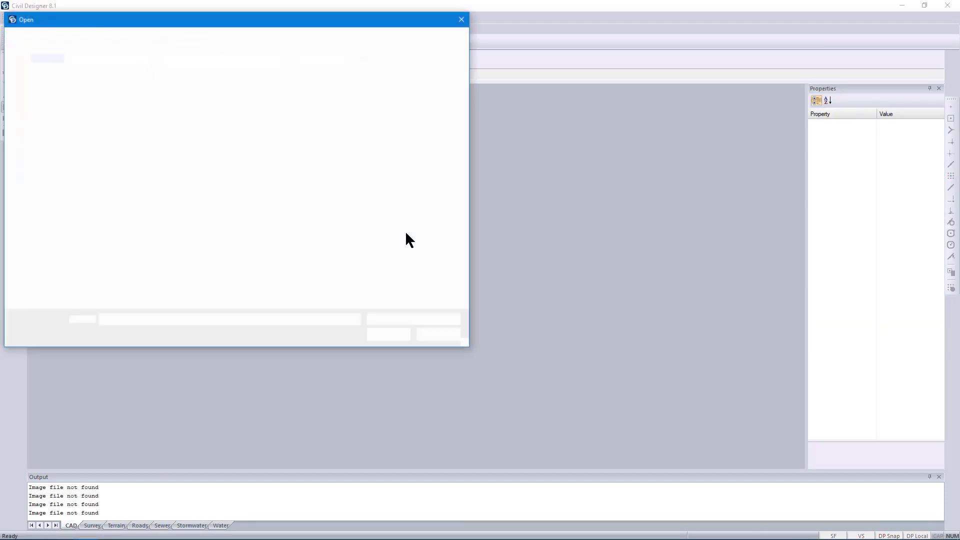
click(102, 81)
click(399, 332)
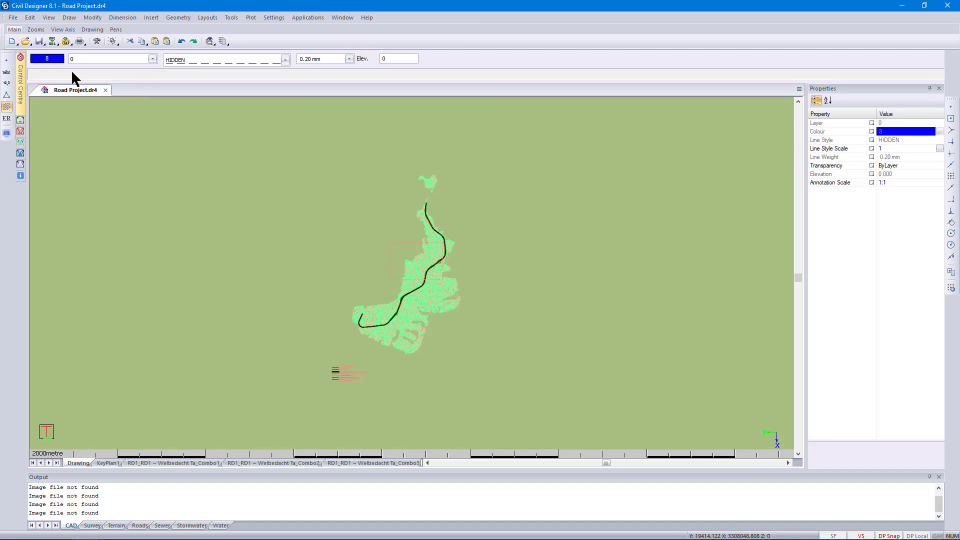
Step: Load the sheet file Cad Plan with 2 plan regions.sht in the SheetFile Editor
click(307, 17)
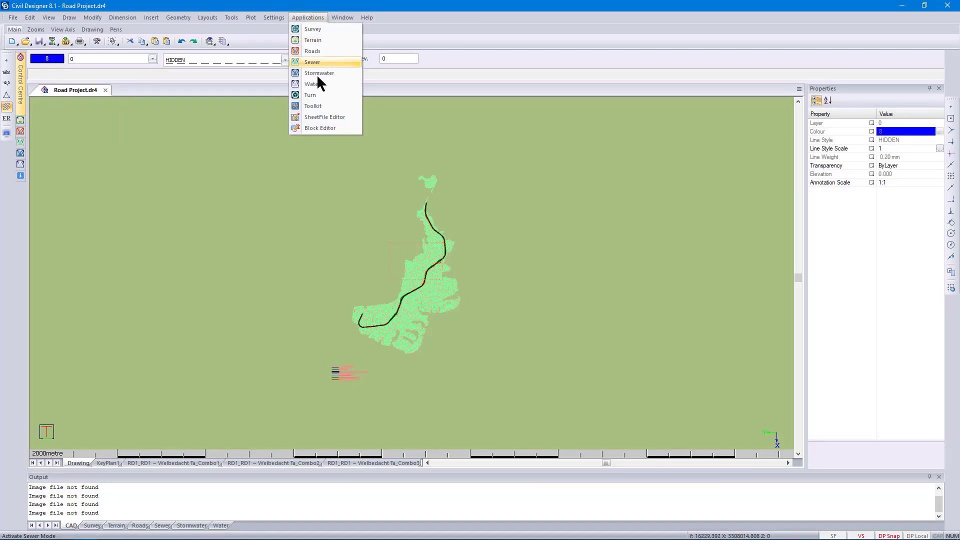
click(332, 118)
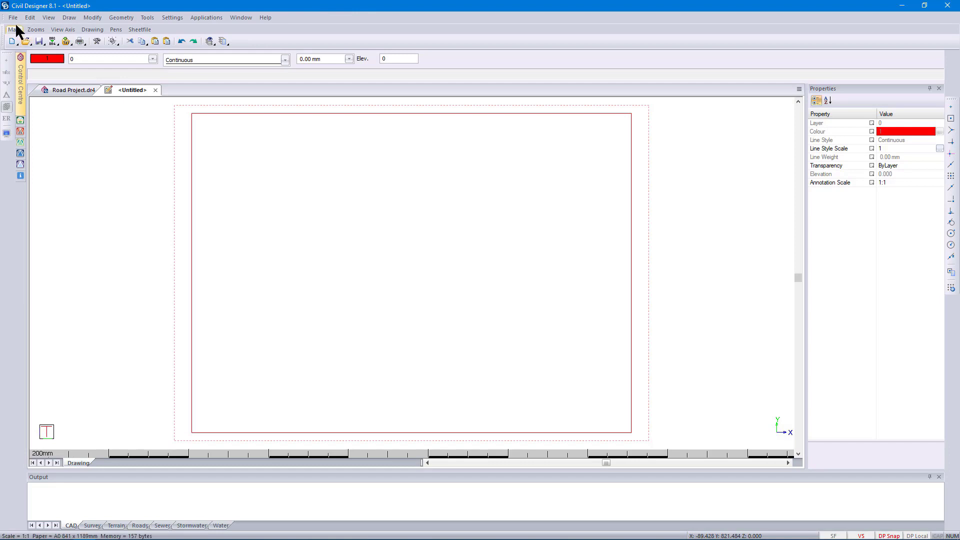
click(15, 19)
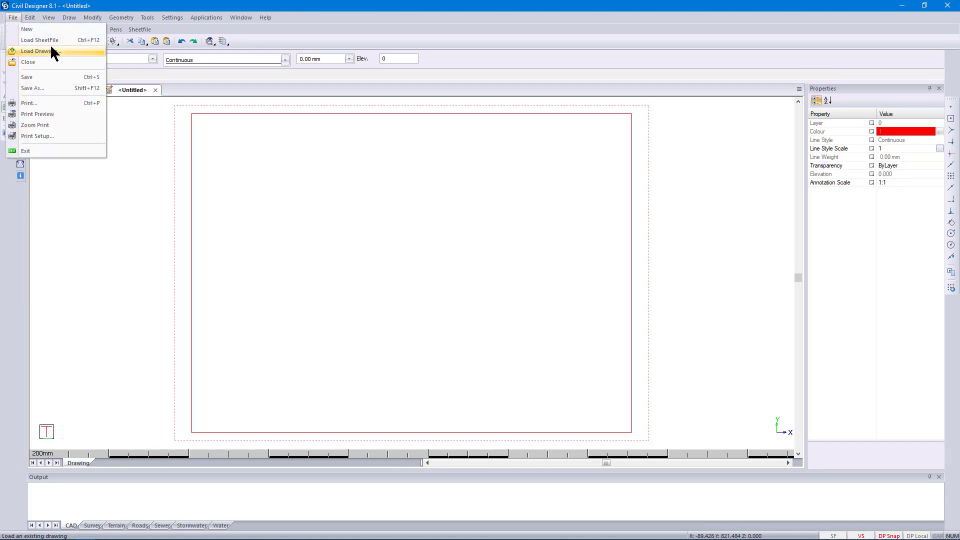
click(22, 39)
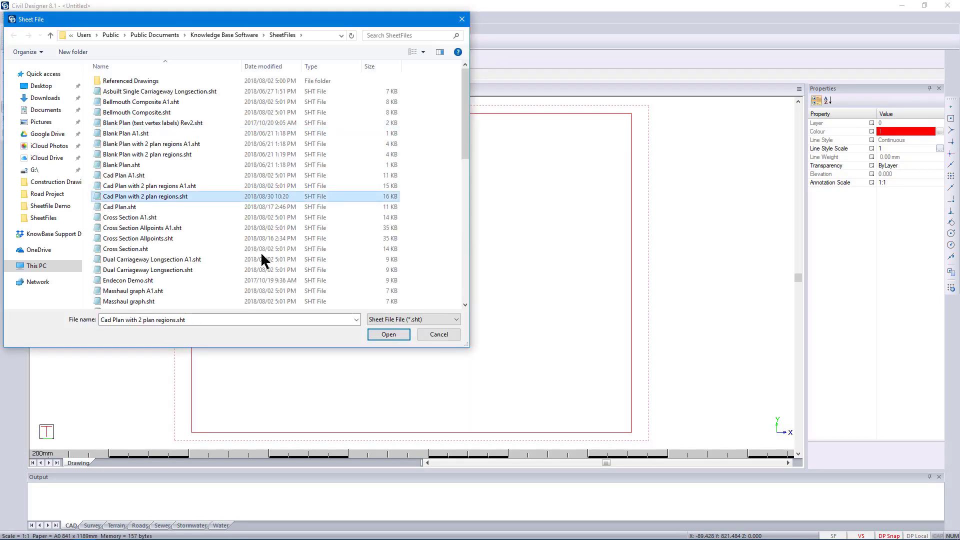
click(395, 335)
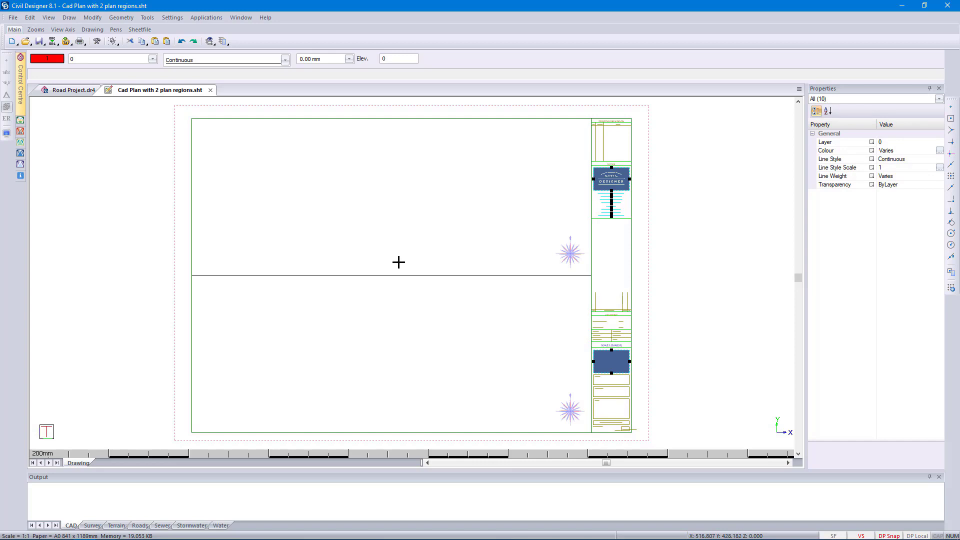
Step: Draw a global line between the two plan regions, from X 0, Y 394 to X 1000, Y 394
click(70, 18)
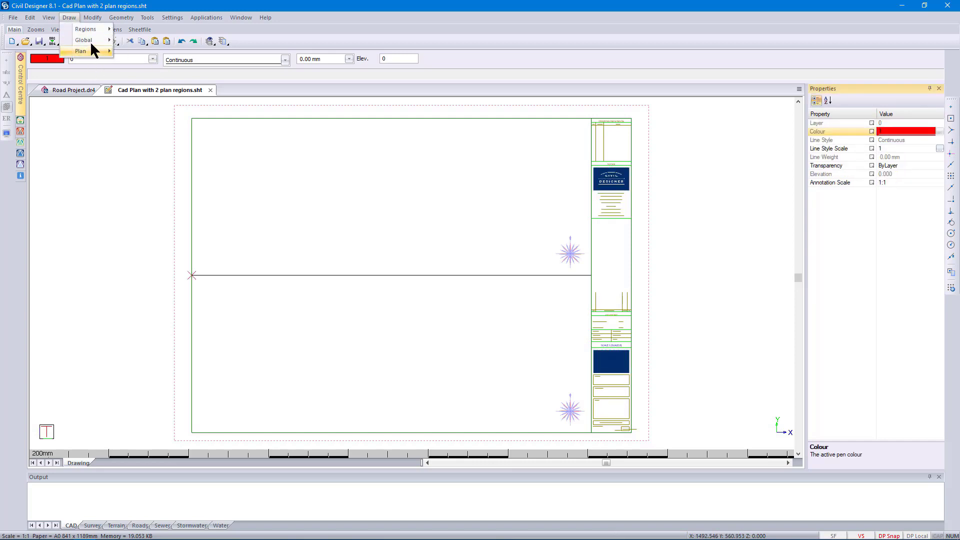
click(148, 40)
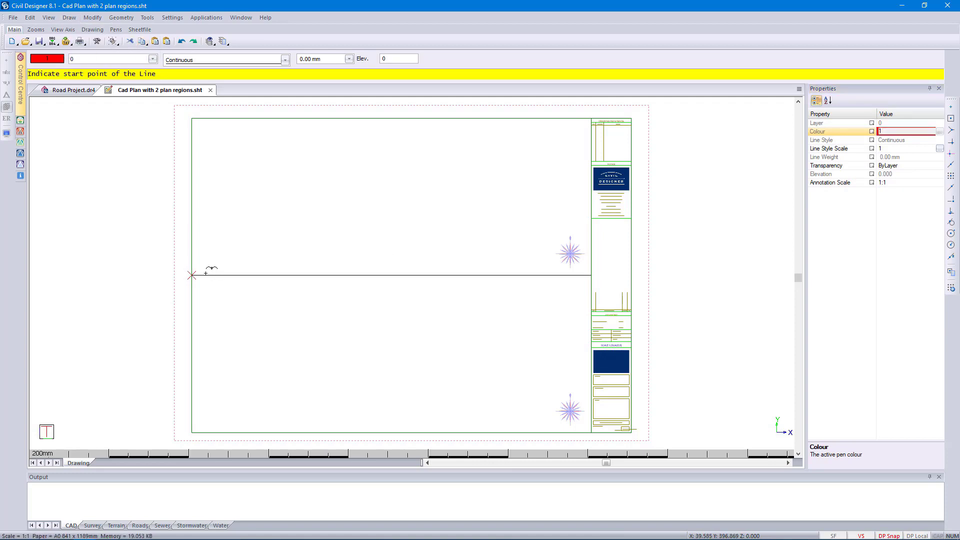
click(193, 274)
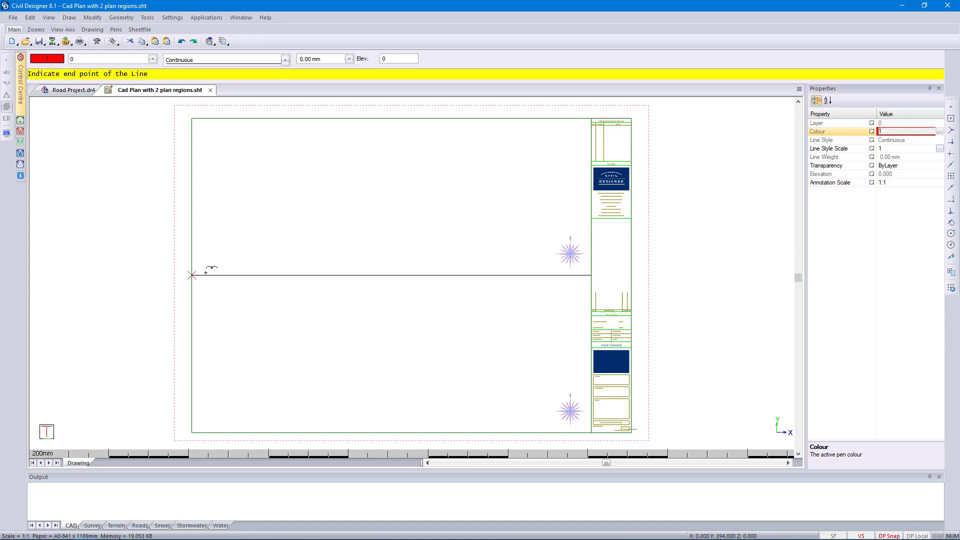
click(590, 273)
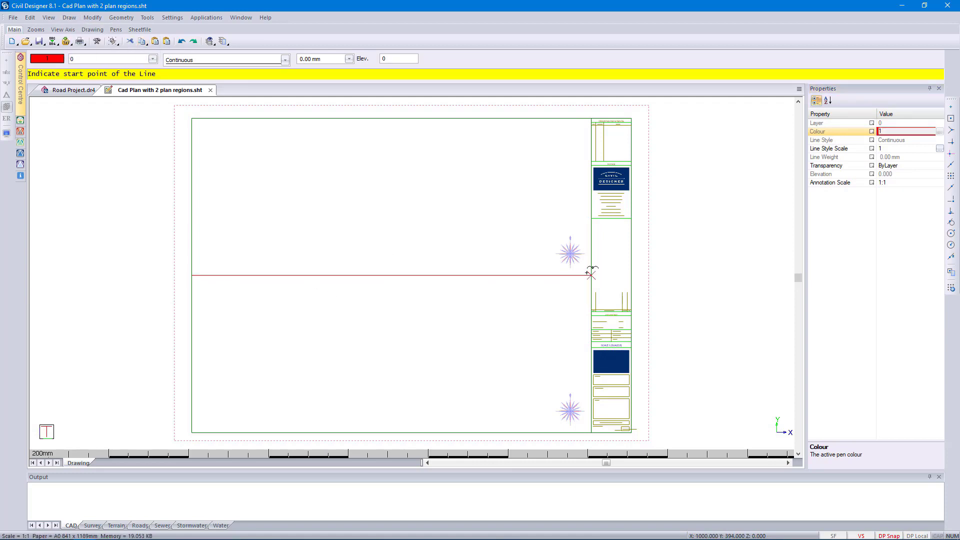
key(Escape)
Step: Change the colour of the new global line between the plan regions to green, pen 5
scroll(604, 277, up, 2)
drag(438, 257, 406, 276)
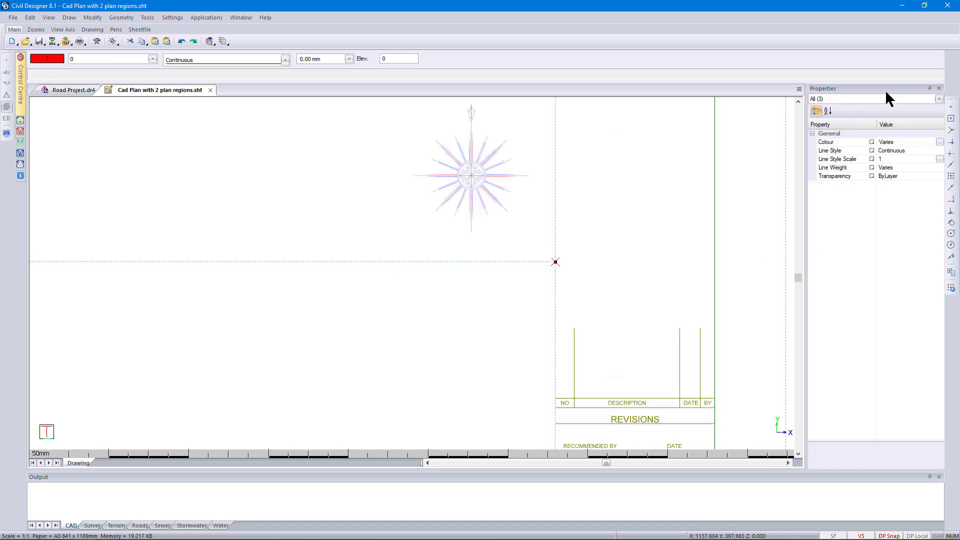
click(885, 99)
click(822, 117)
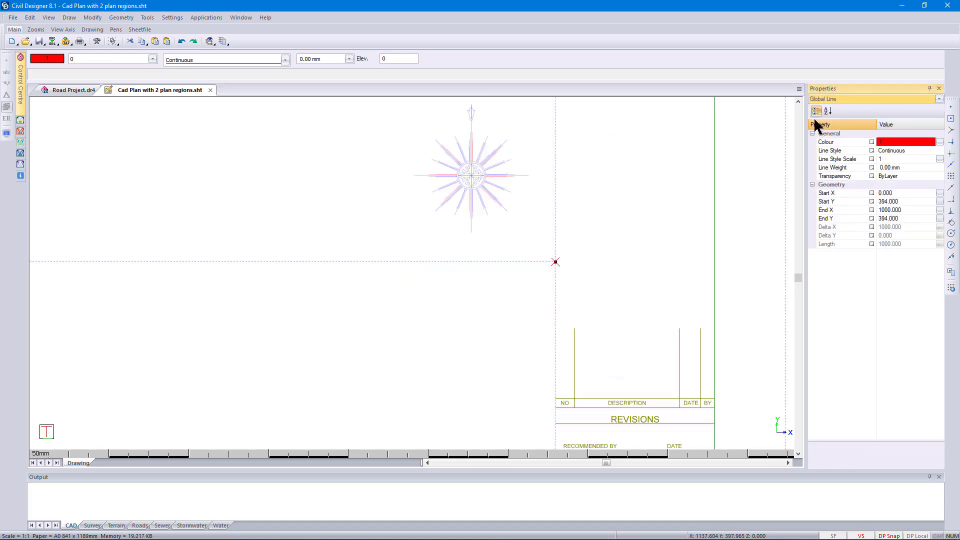
click(939, 142)
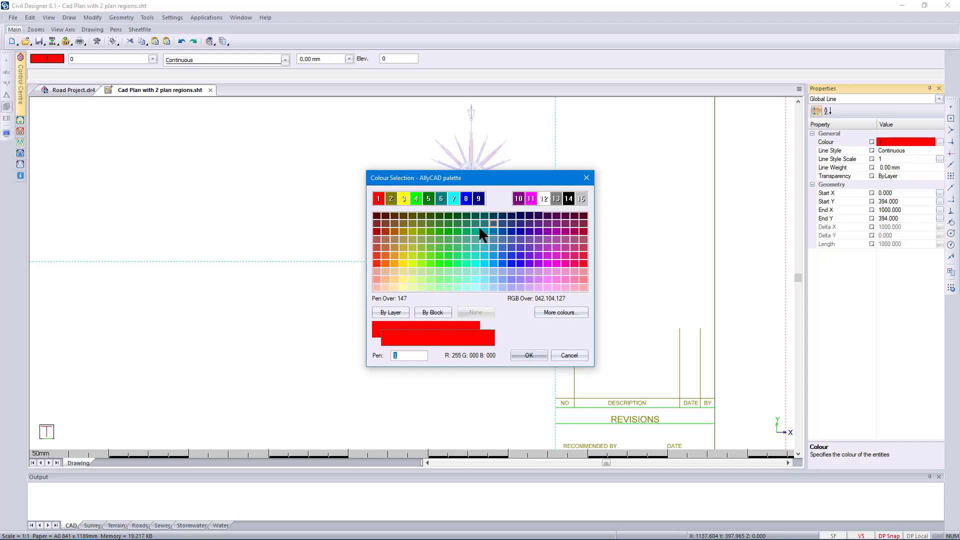
click(429, 199)
click(529, 355)
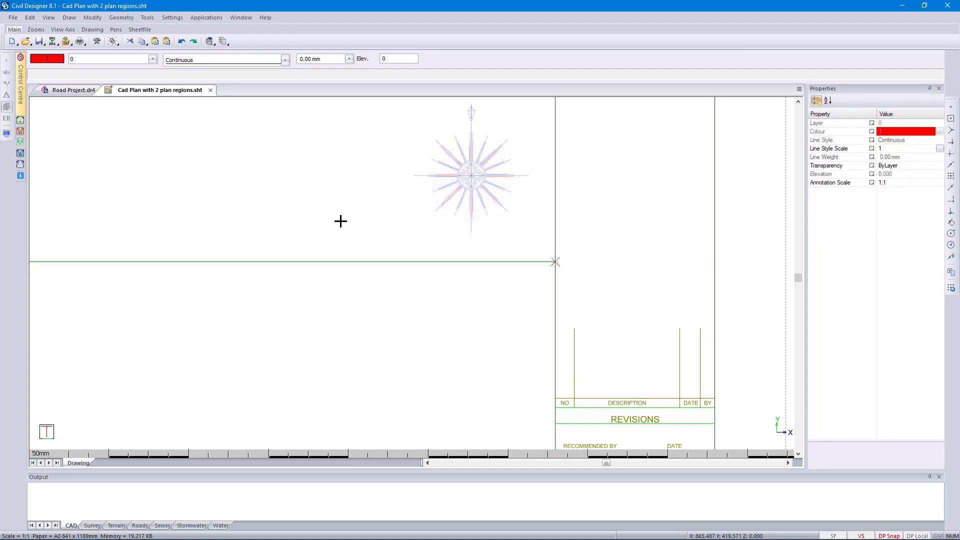
Step: Save the edited two-region sheet file and close it to return to the road drawing
scroll(407, 272, down, 5)
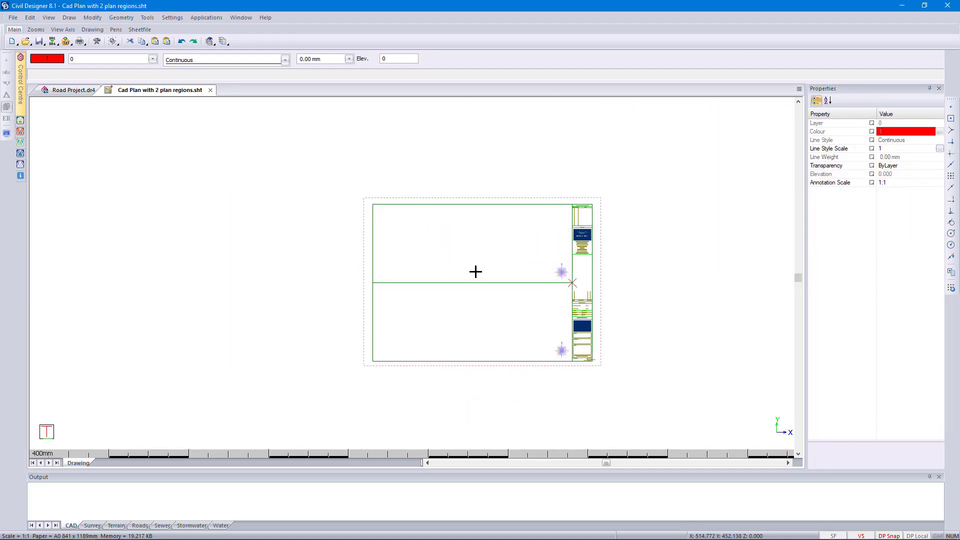
scroll(475, 270, up, 2)
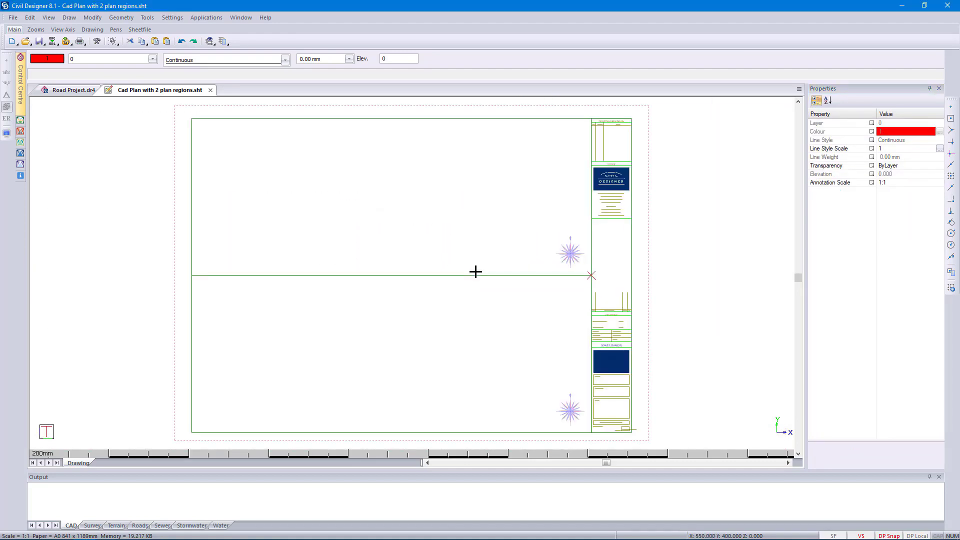
click(14, 17)
click(42, 77)
click(209, 90)
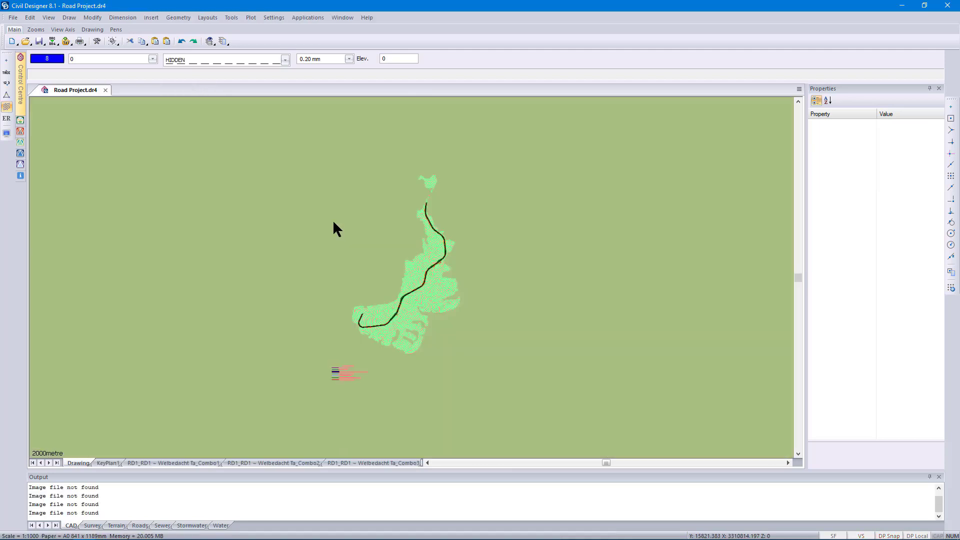
Step: Start a plot setup for the road drawing using Cad Plan with 2 plan regions.sht as its sheet file
click(250, 18)
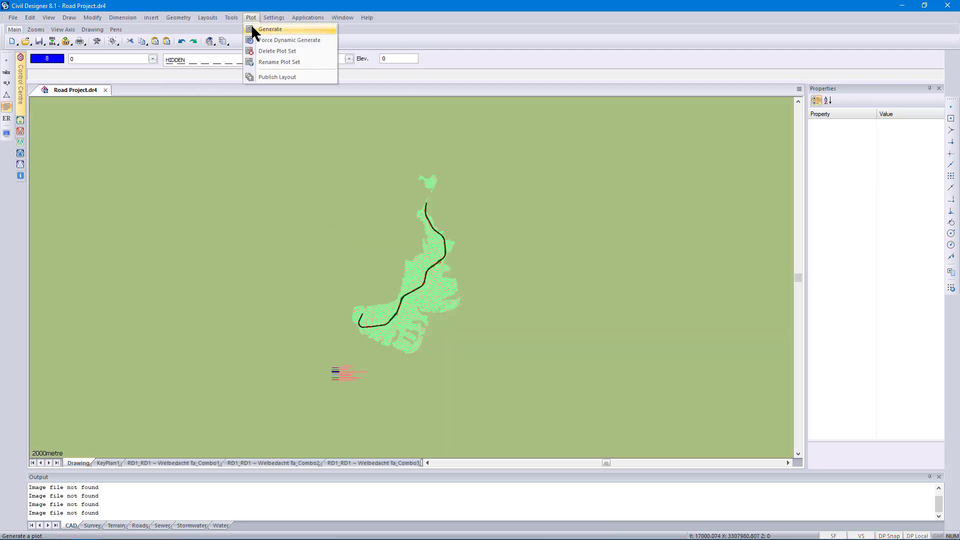
click(252, 29)
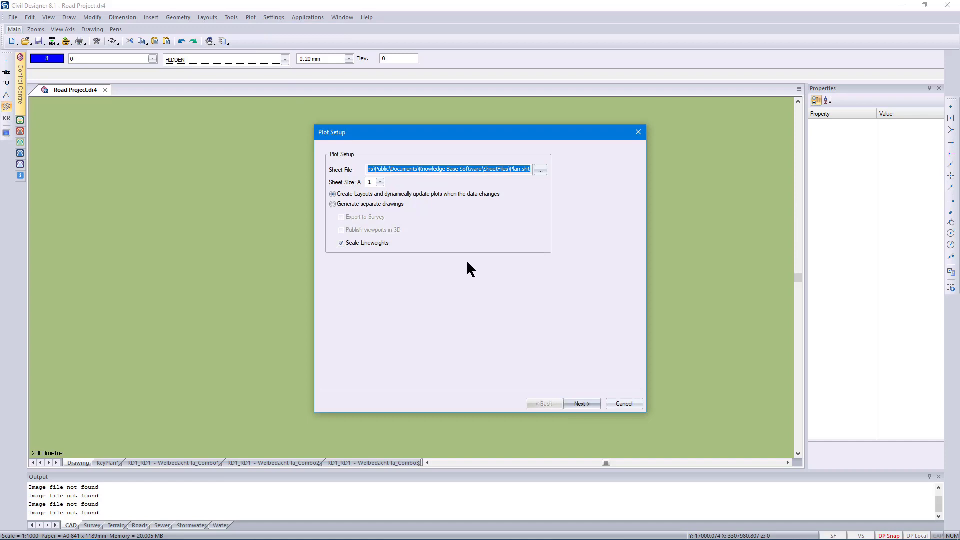
click(541, 170)
click(446, 325)
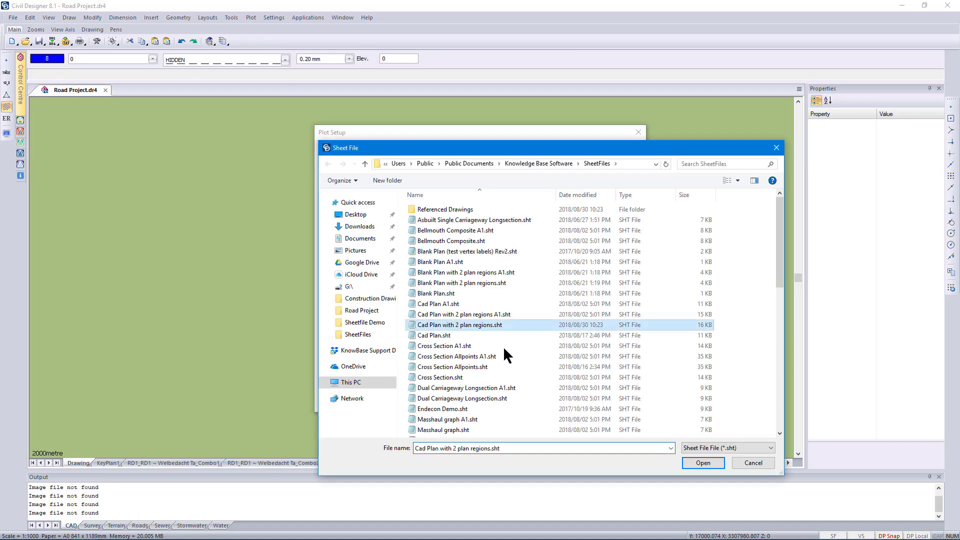
click(705, 463)
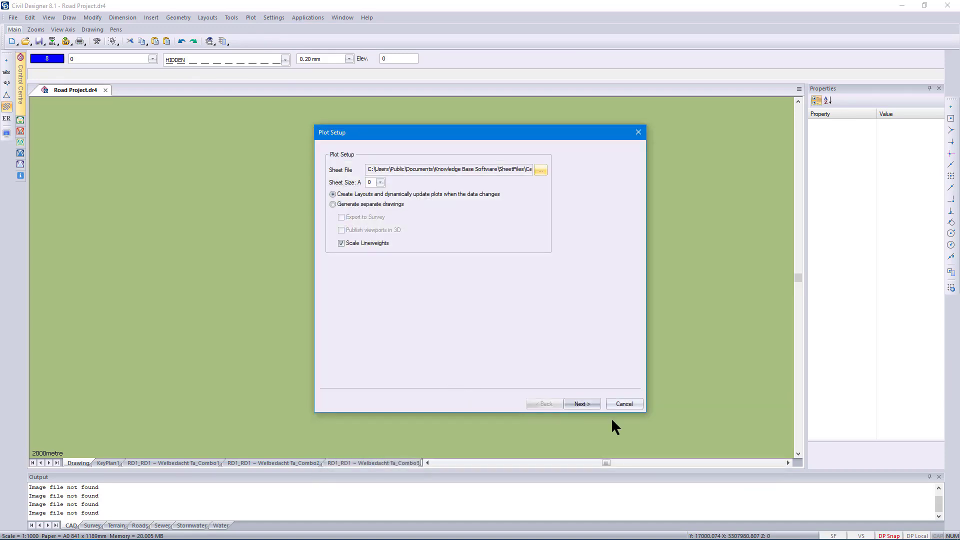
click(582, 404)
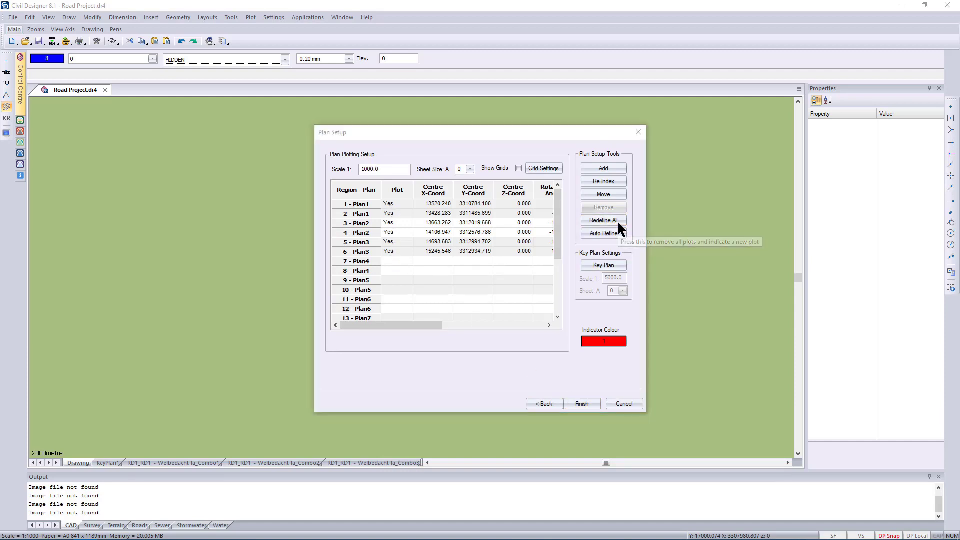
Step: Clear all existing plan plots with Redefine All and quit placing a new plot manually
click(619, 229)
click(476, 299)
right_click(455, 267)
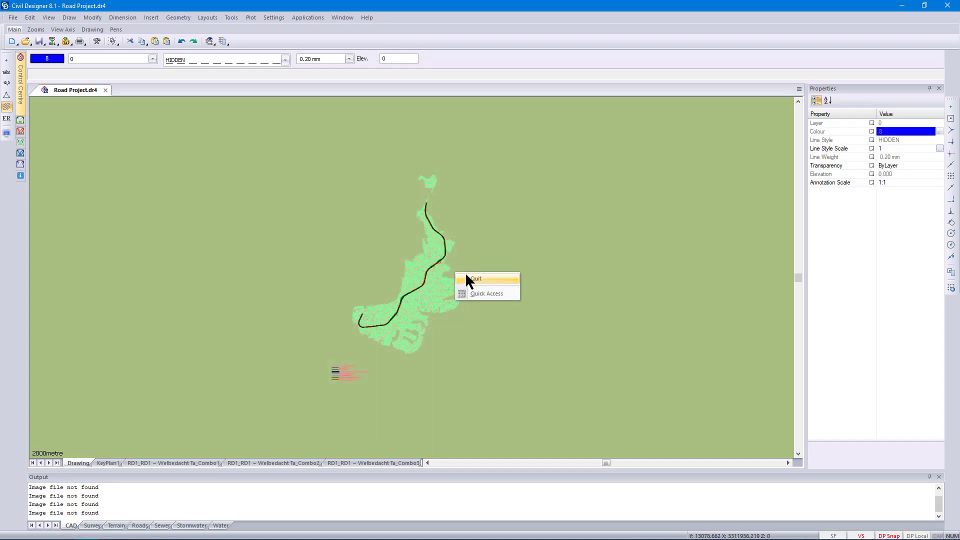
click(465, 275)
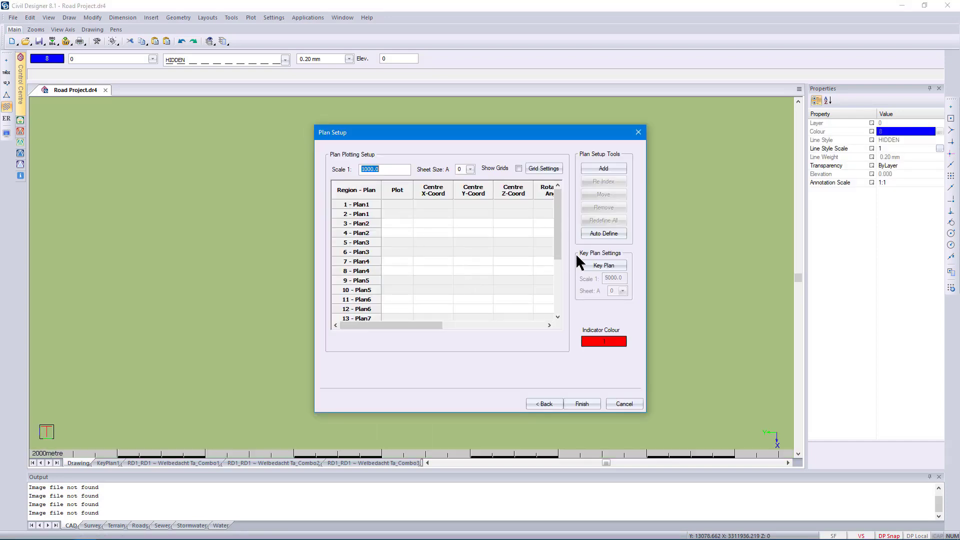
Step: Auto-define the plan plots along the alignment at scale 1:1000 and generate the two-region plan layouts
click(601, 235)
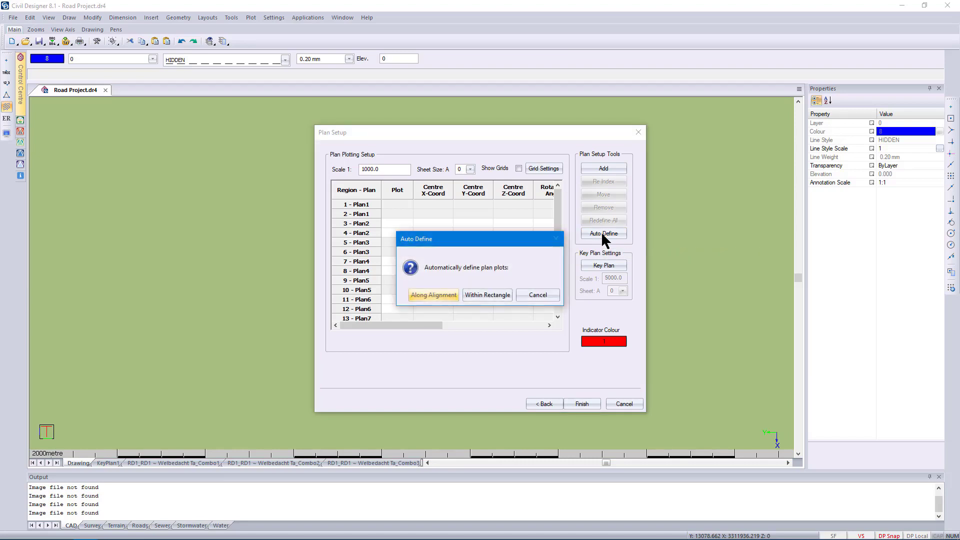
click(430, 295)
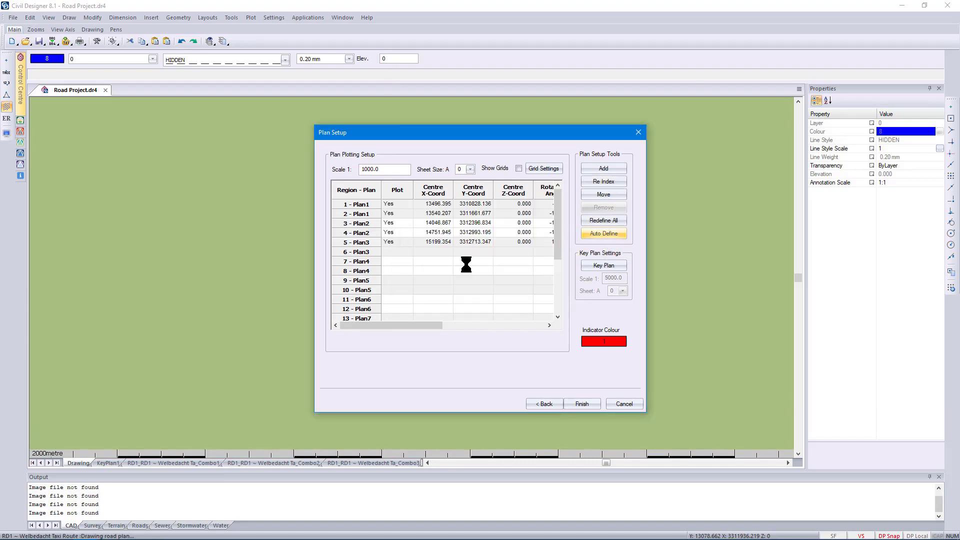
click(594, 406)
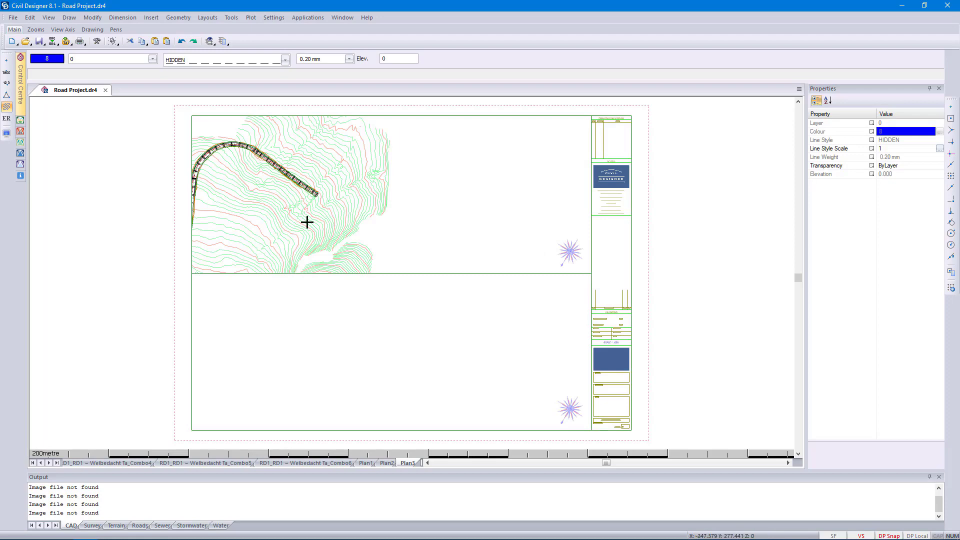
Step: Look through the generated two-region road layouts Plan2 and Plan3
click(386, 463)
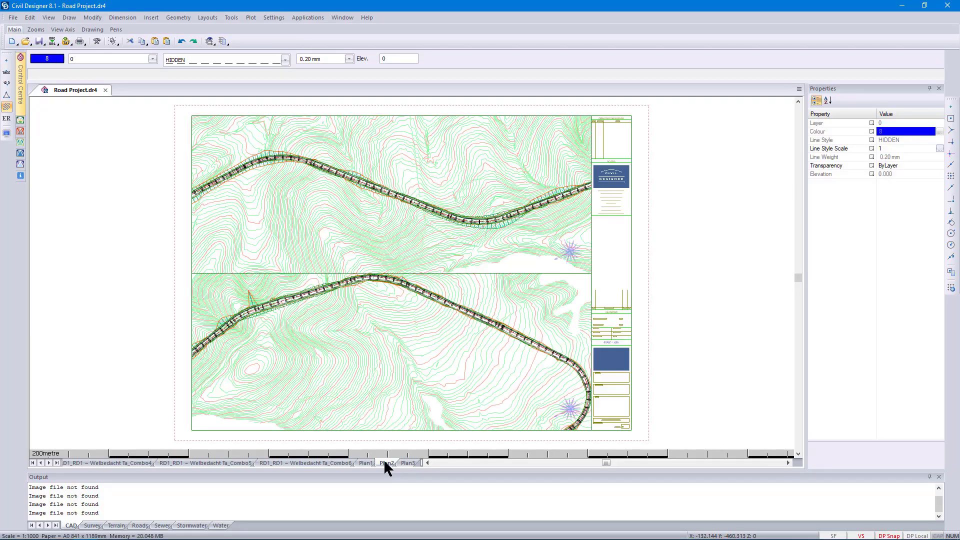
click(407, 463)
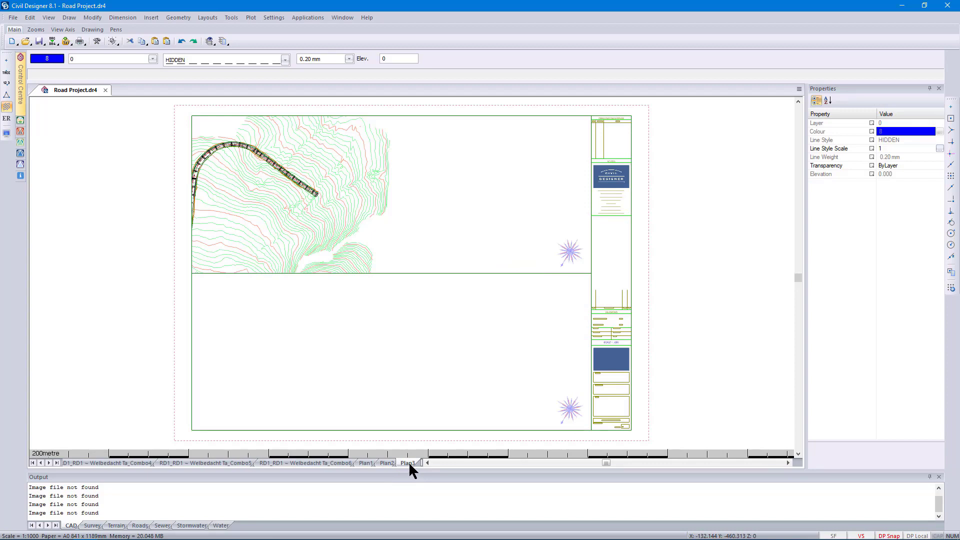
click(386, 463)
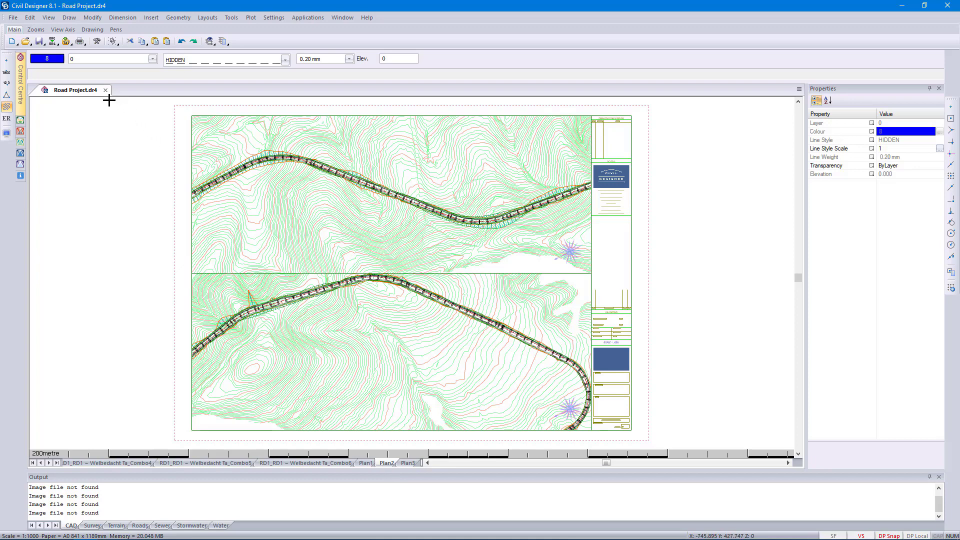
Step: Close the road drawing with its changes saved and reopen Road Project.dr4 from the Road Project folder
click(105, 90)
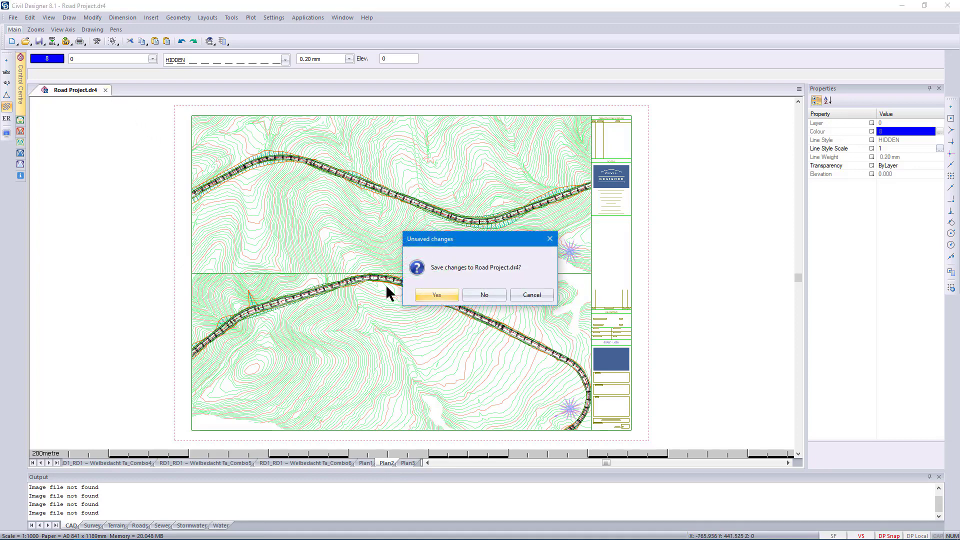
click(454, 293)
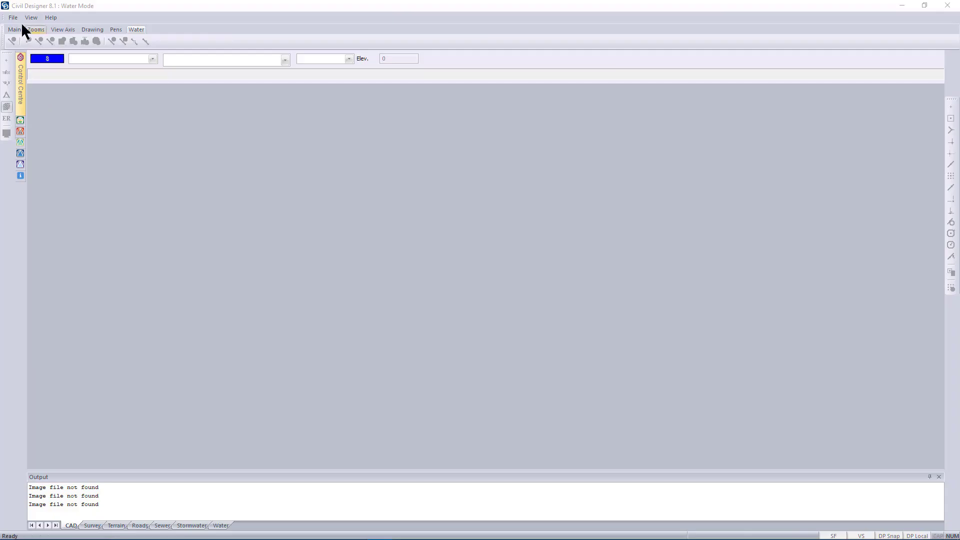
click(14, 17)
click(31, 46)
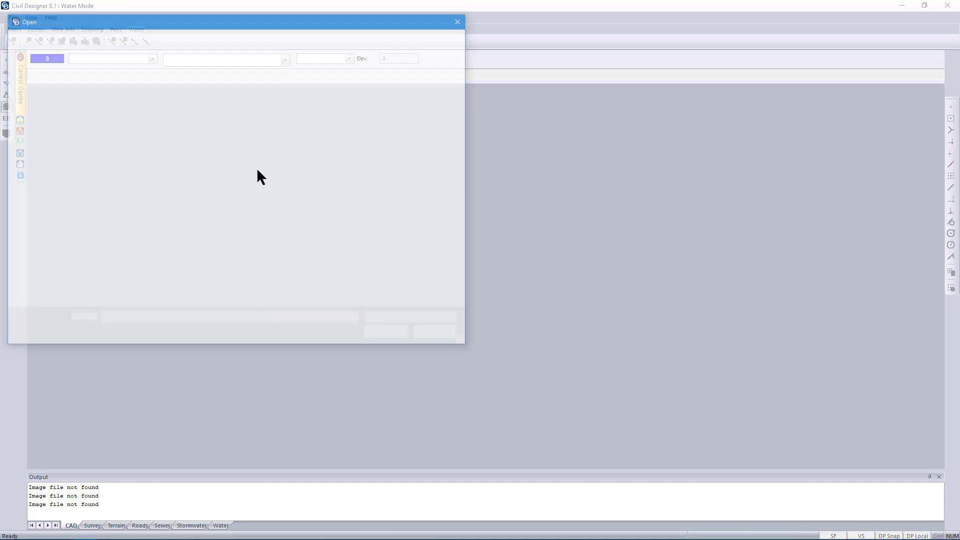
click(118, 84)
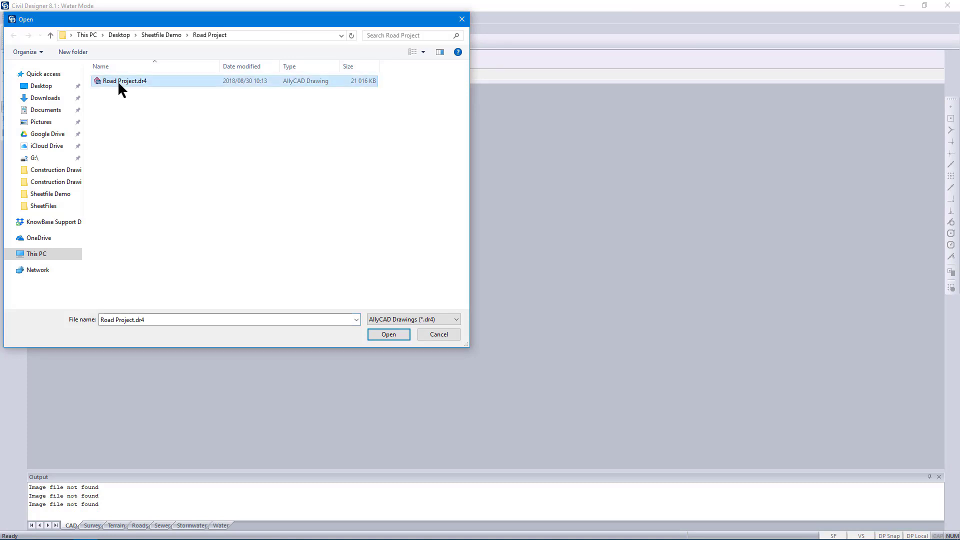
click(404, 331)
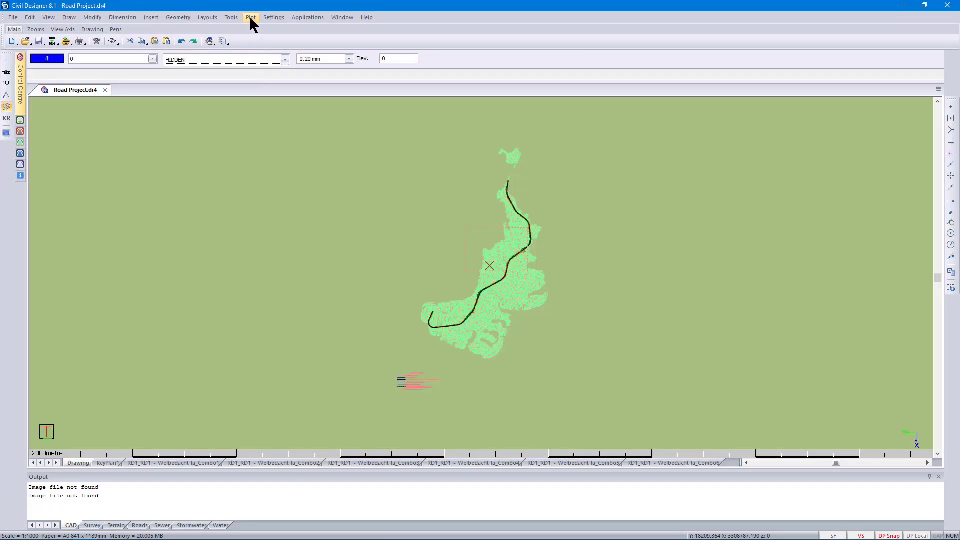
Step: Publish all layouts as new AllyCAD (*.dr4) drawings with the prefix Road Project into the Construction Drawings rev1 folder
click(250, 18)
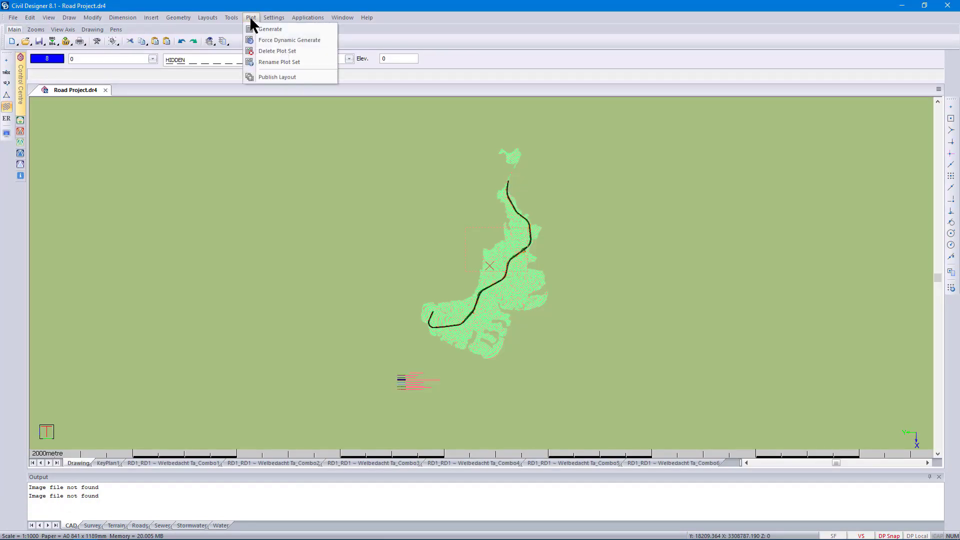
click(292, 79)
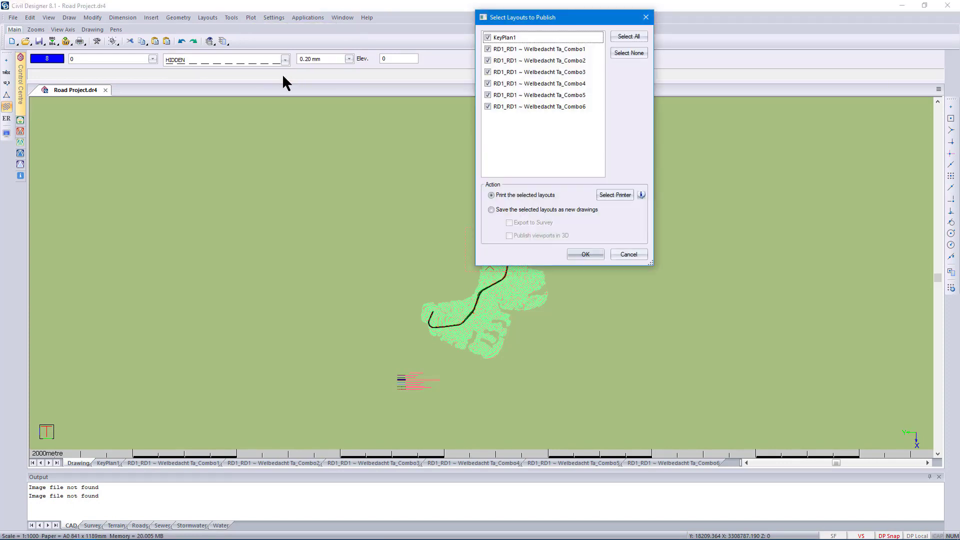
click(525, 210)
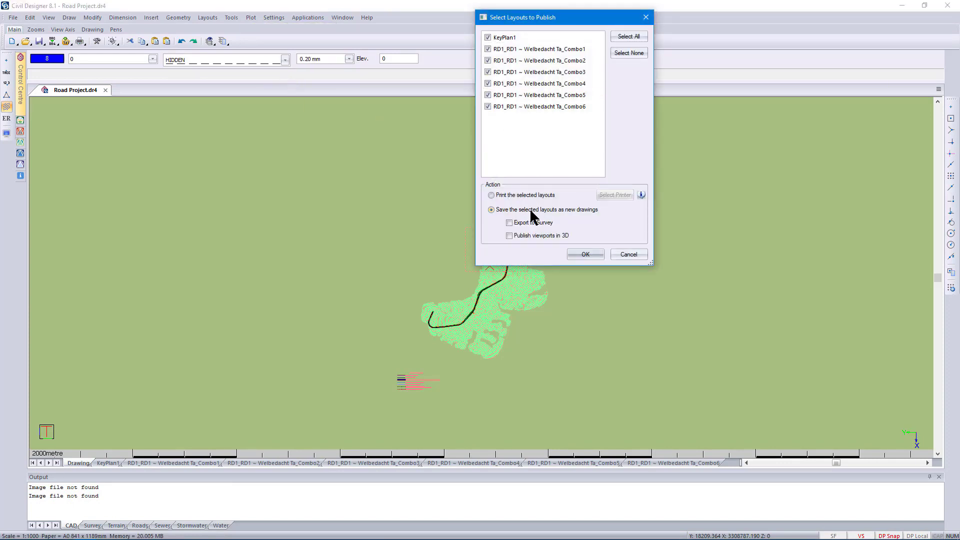
click(586, 255)
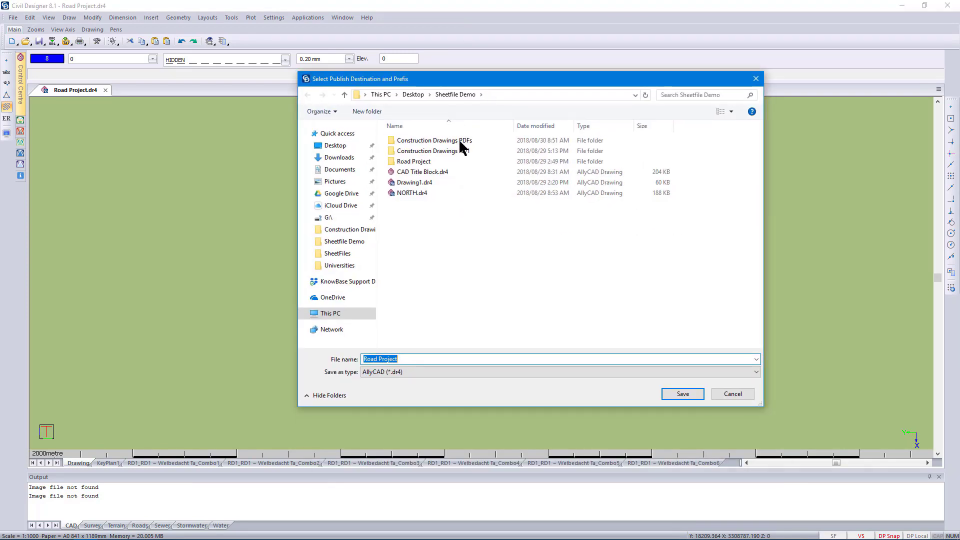
double_click(397, 151)
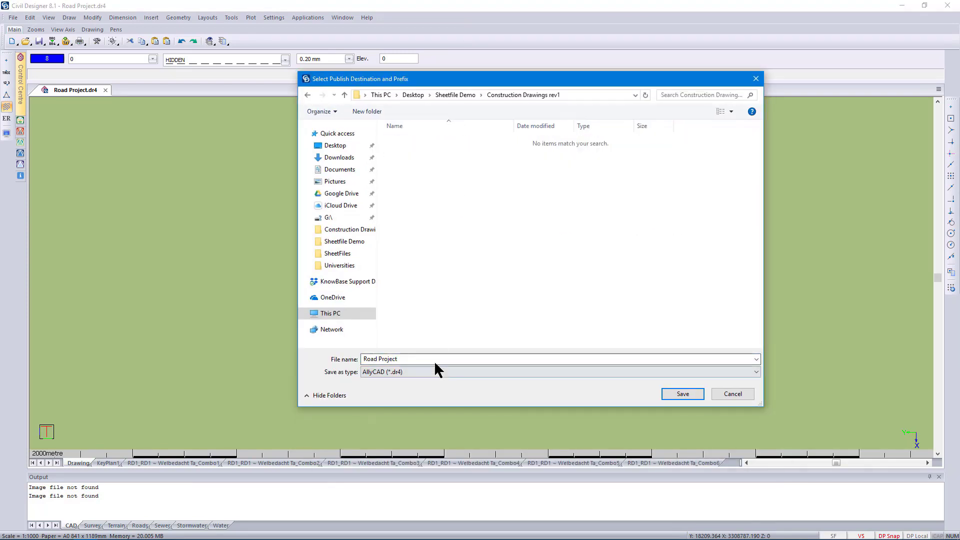
click(406, 374)
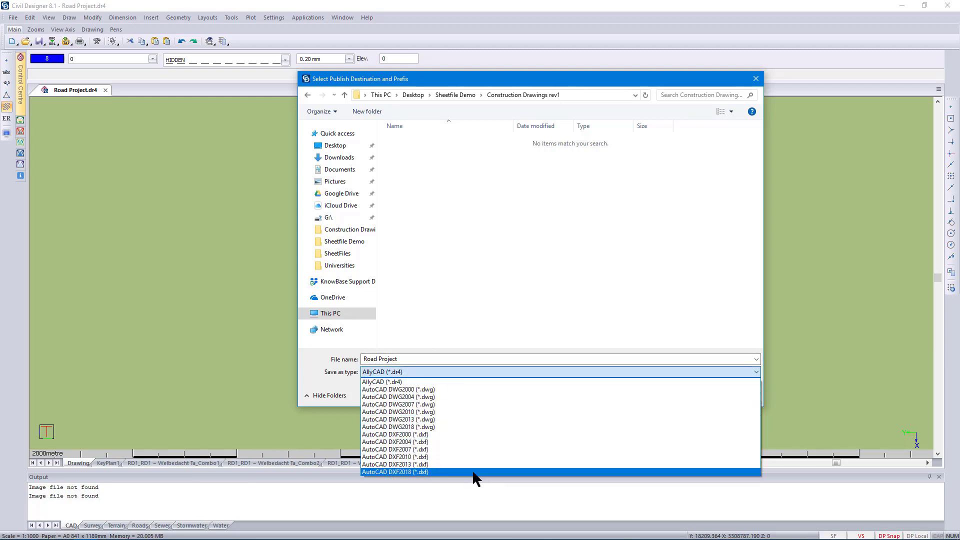
click(473, 381)
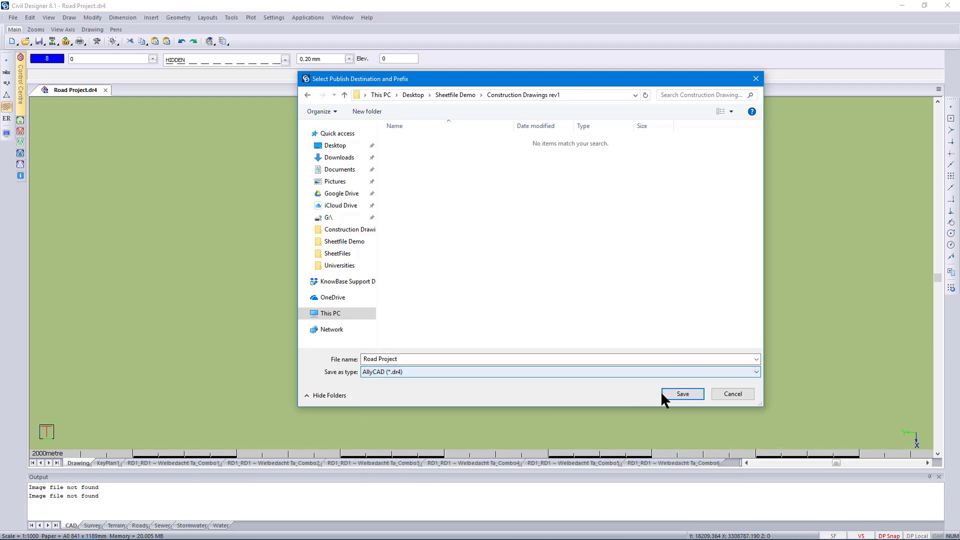
click(681, 395)
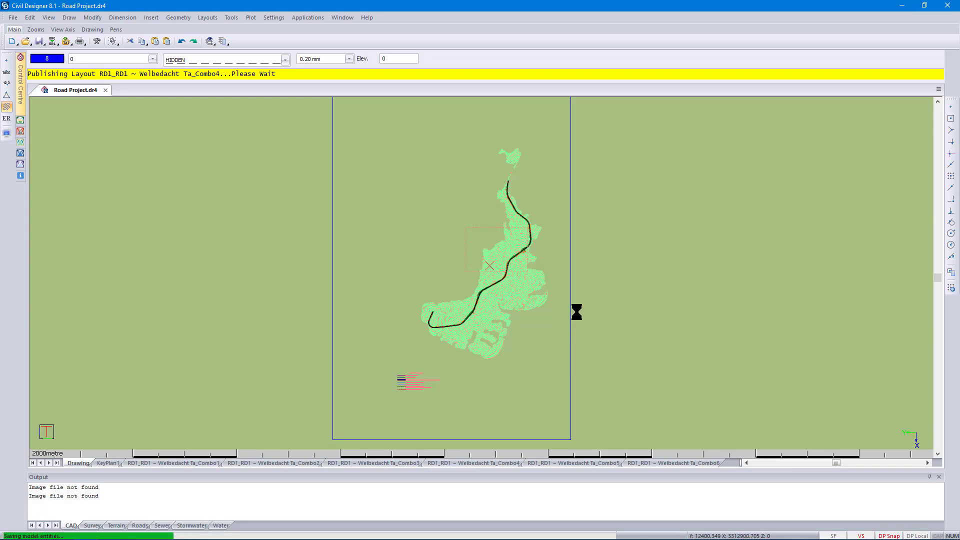
click(13, 17)
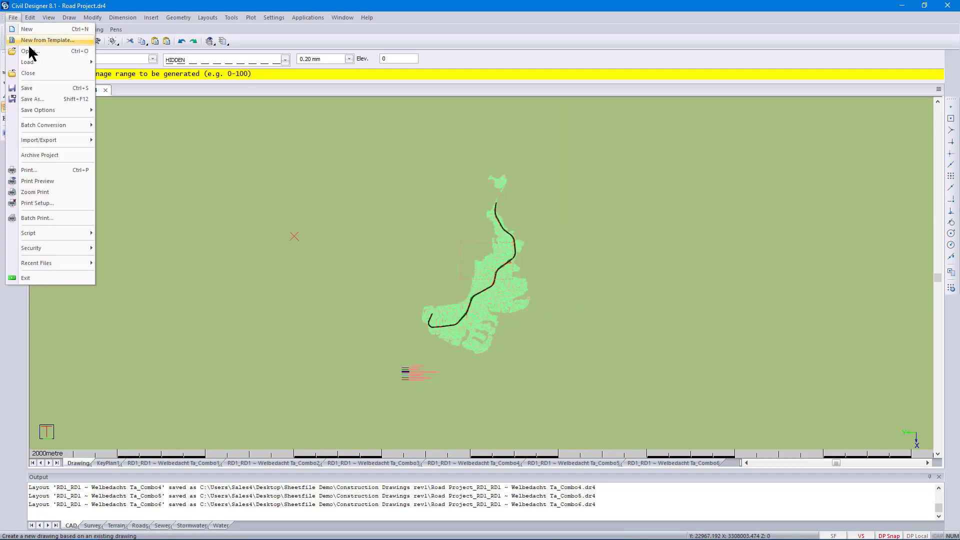
click(360, 226)
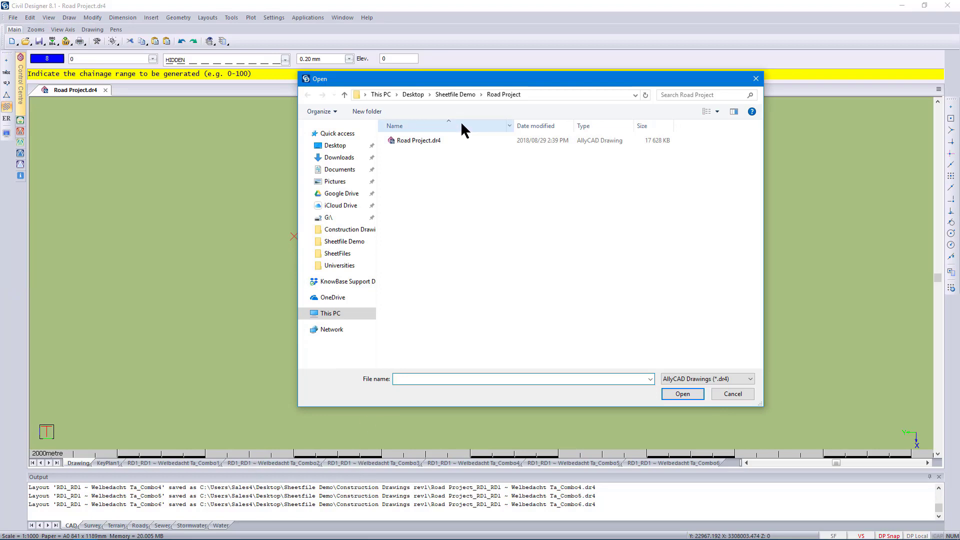
click(730, 394)
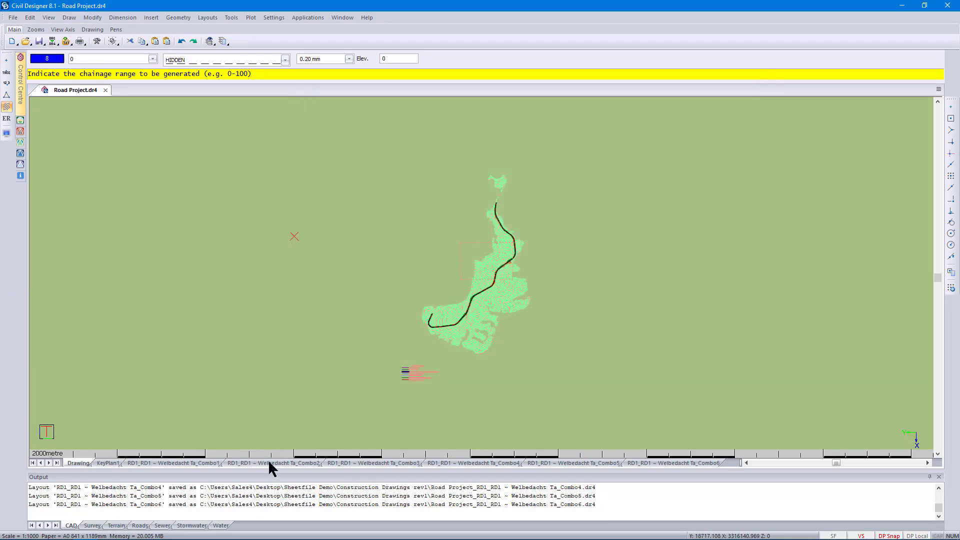
Step: Open the published drawing Road Project_RD1_RD1 ~ Welbedacht Ta_Combo3.dr4 from the Construction Drawings rev1 folder
click(270, 464)
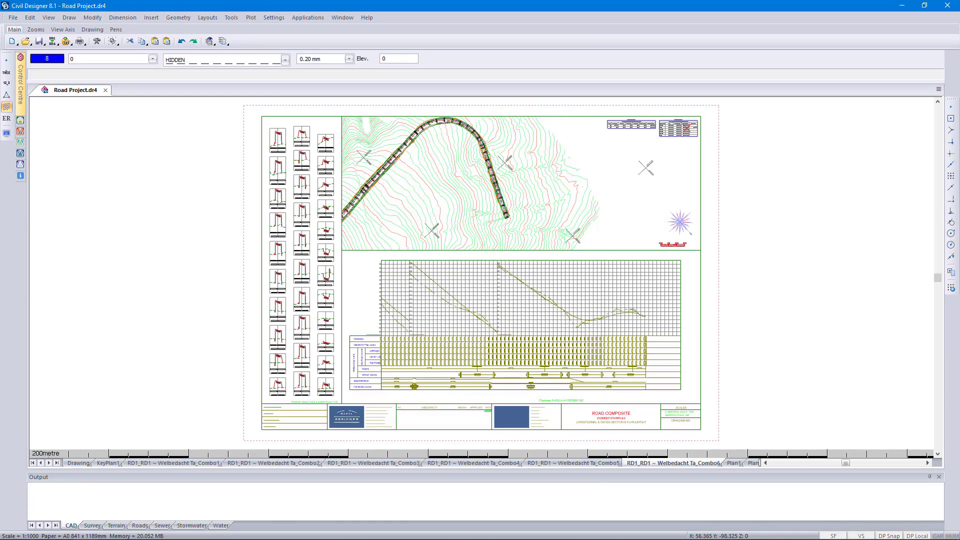
click(13, 17)
click(35, 51)
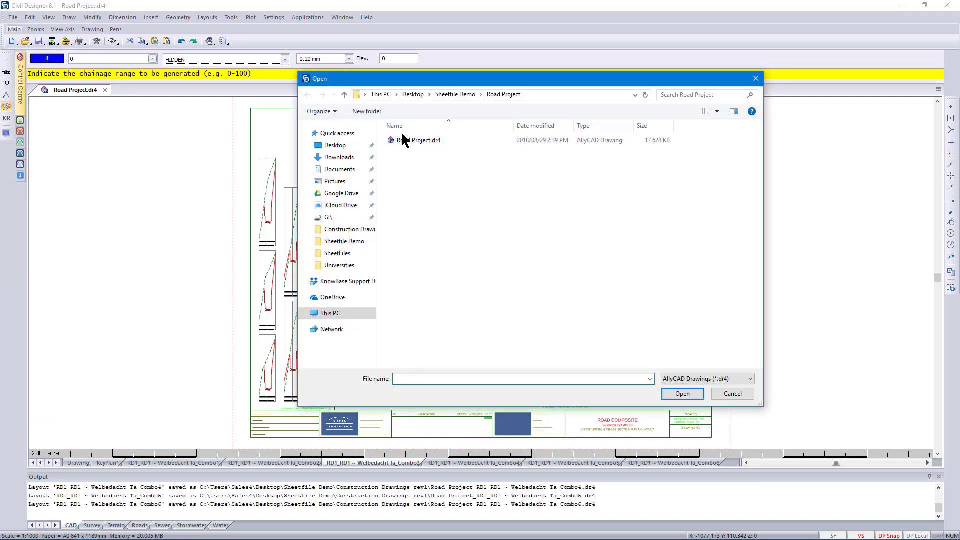
click(455, 95)
double_click(422, 151)
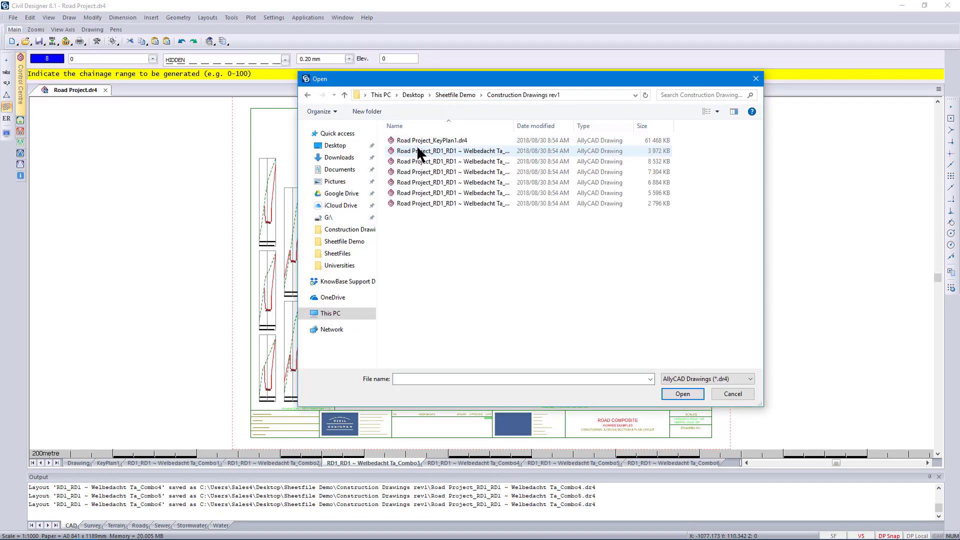
click(430, 173)
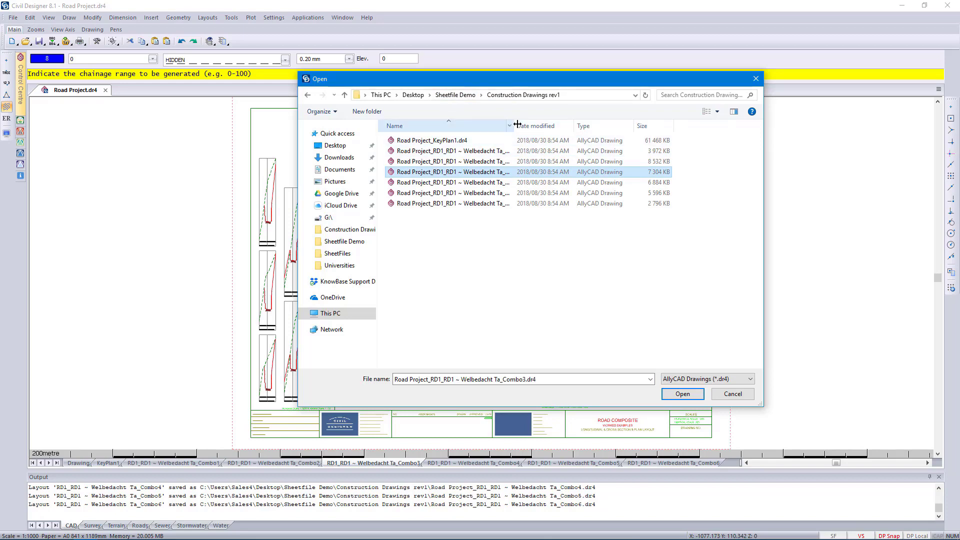
drag(513, 126, 580, 126)
click(678, 393)
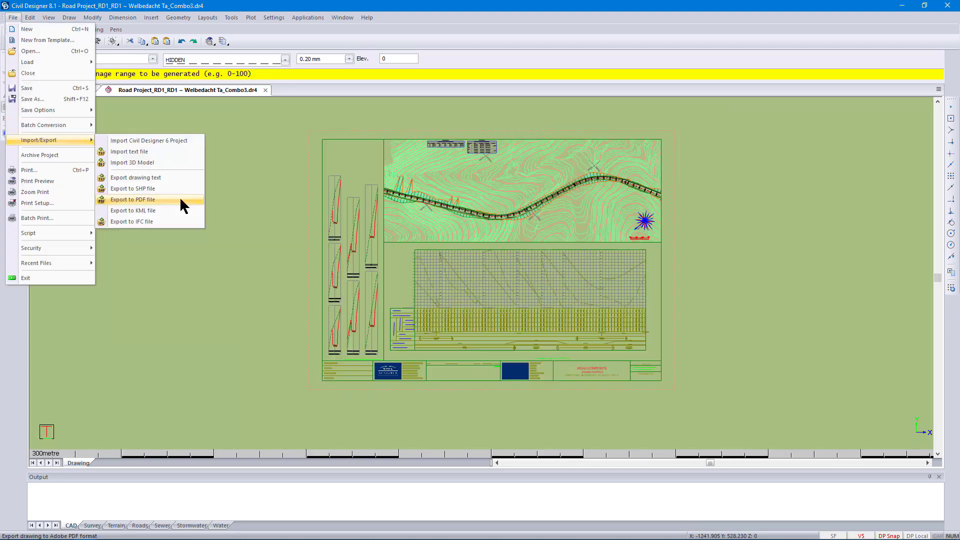
Step: Export the Combo3 drawing to PDF as Road Project - Rd1 - Layout 3 in the Construction Drawings PDFs folder
click(183, 201)
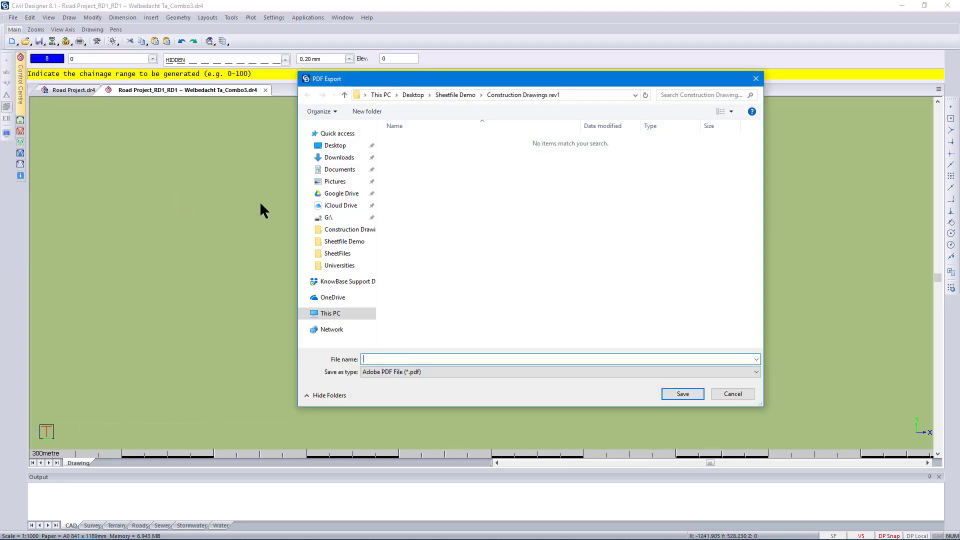
click(456, 94)
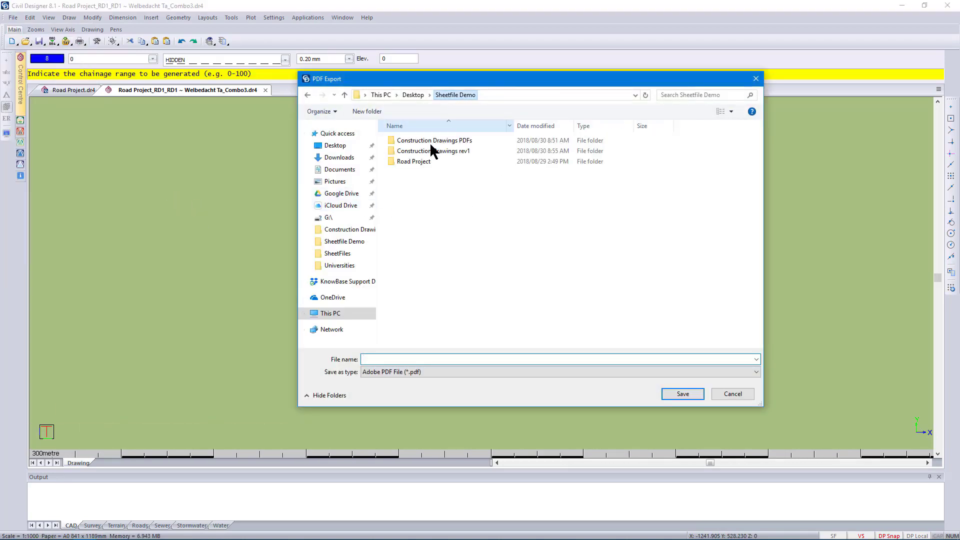
double_click(441, 141)
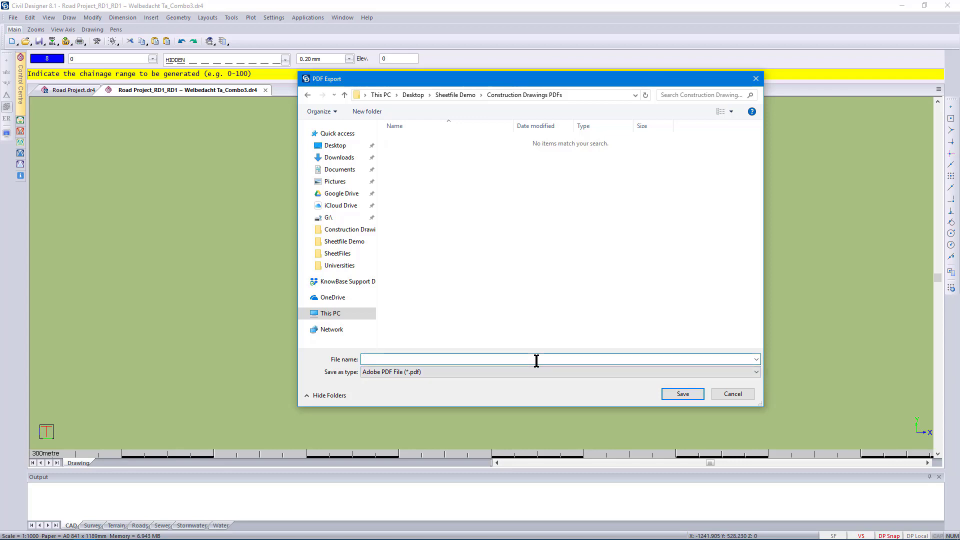
text(Road Pro)
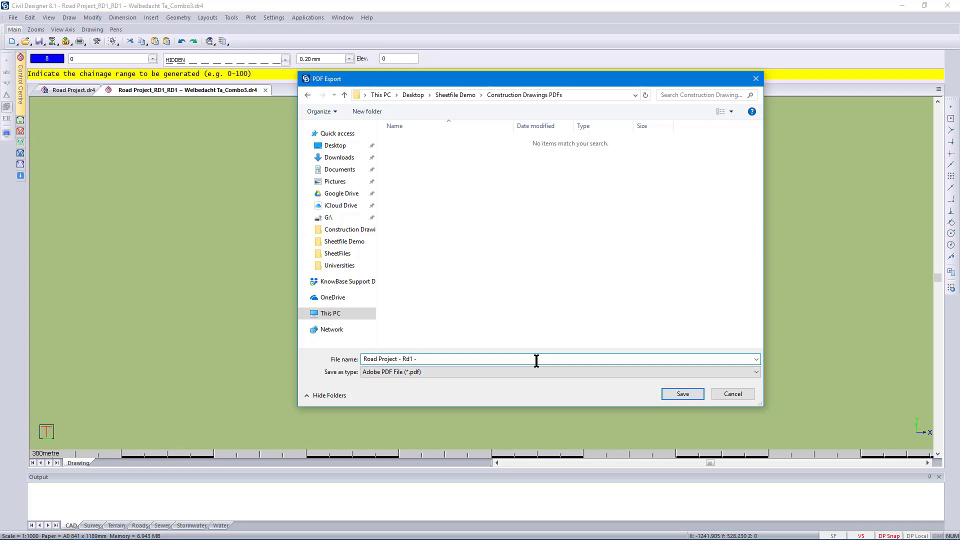
text(ject - Rd1 - Layout 3)
click(692, 392)
Step: Export the Combo6 drawing to PDF as Road Project - Rd1 - Layout 7.pdf in the Construction Drawings PDFs folder
click(13, 17)
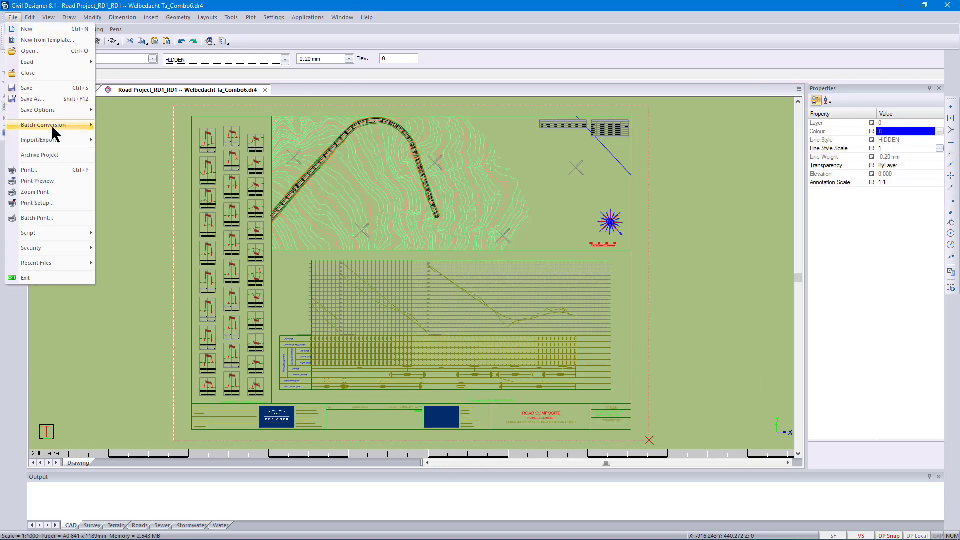
mouse_move(55, 134)
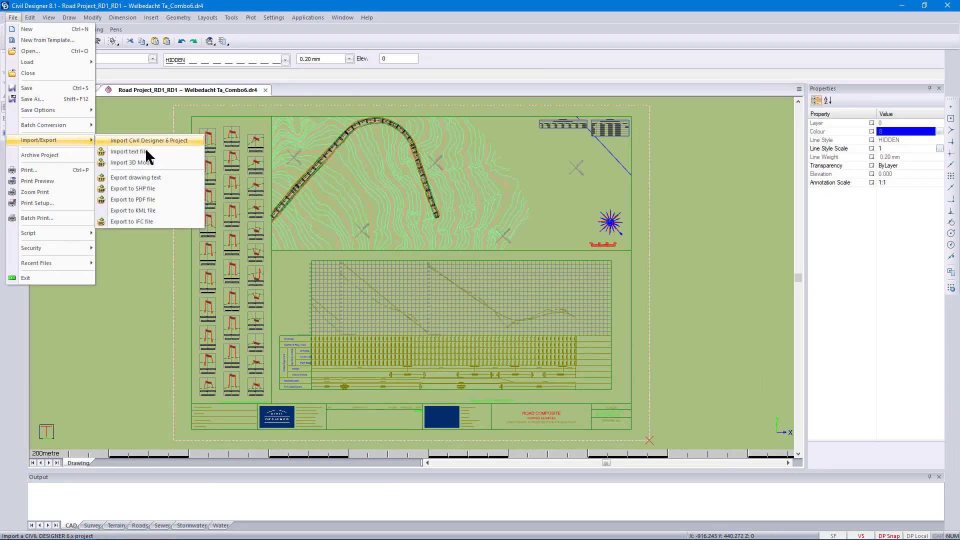
click(163, 199)
click(322, 191)
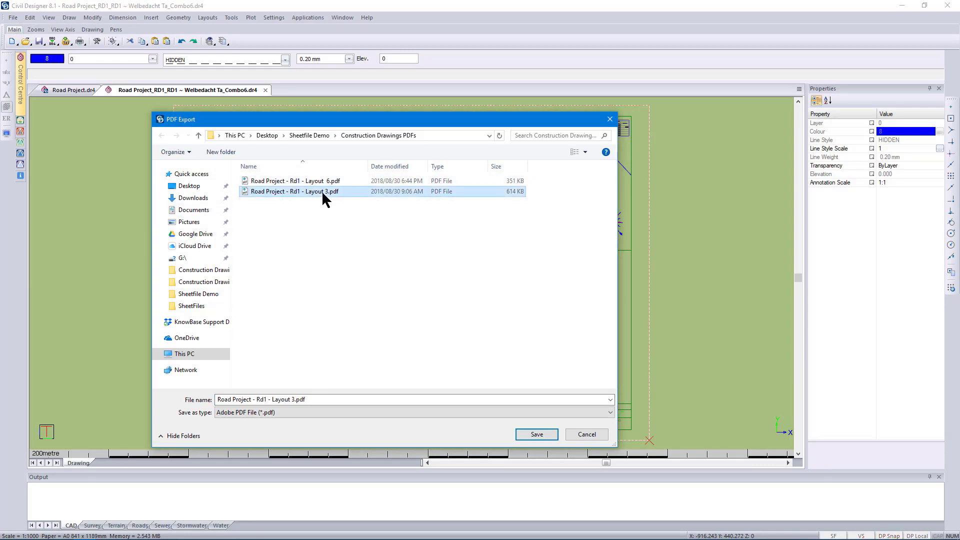
click(285, 399)
click(293, 399)
text(7)
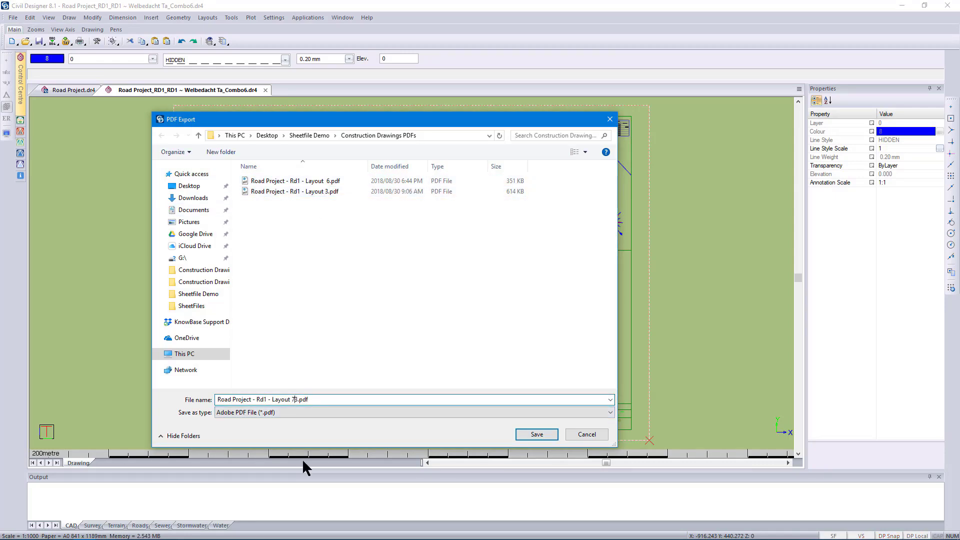
key(Delete)
click(536, 434)
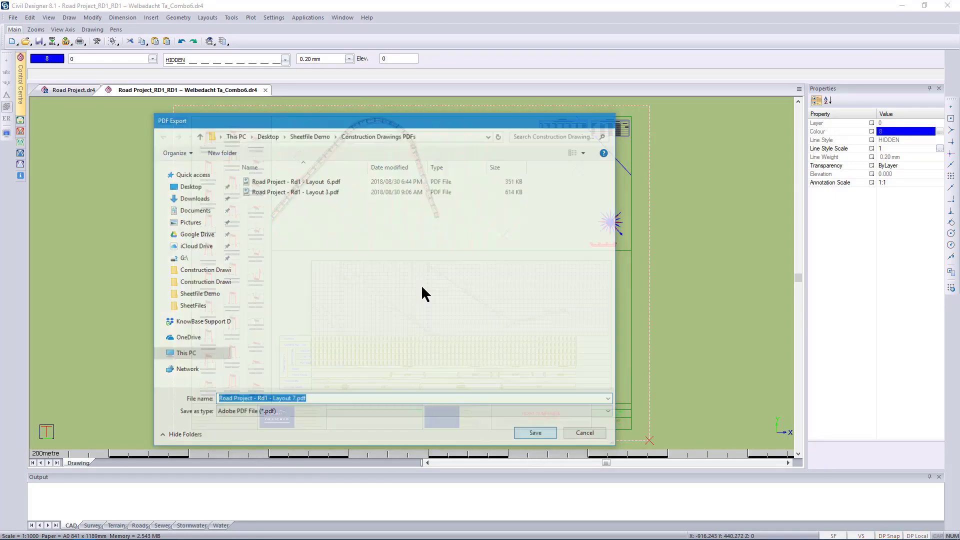
click(494, 297)
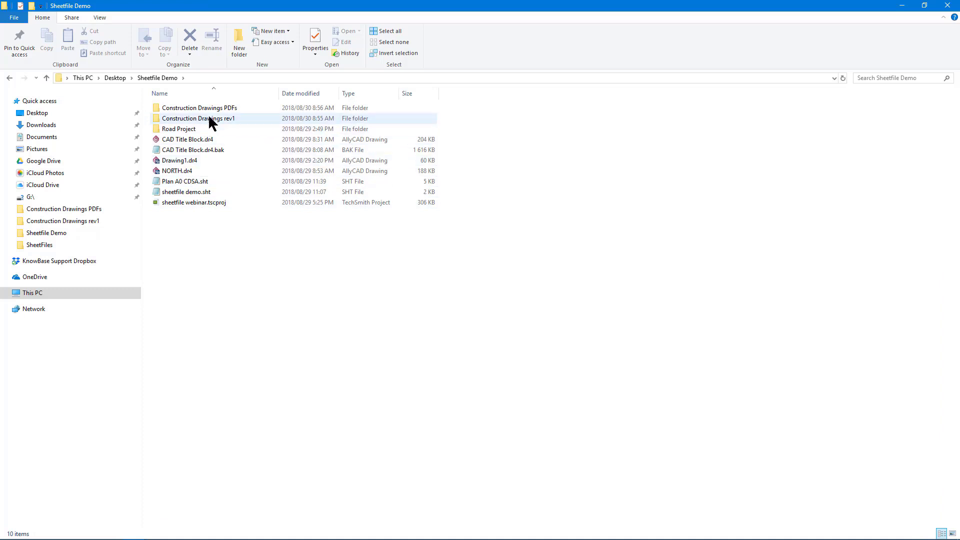
Step: Open Road Project - Rd1 - Layout 3.pdf from the Construction Drawings PDFs folder in File Explorer
double_click(212, 108)
double_click(211, 108)
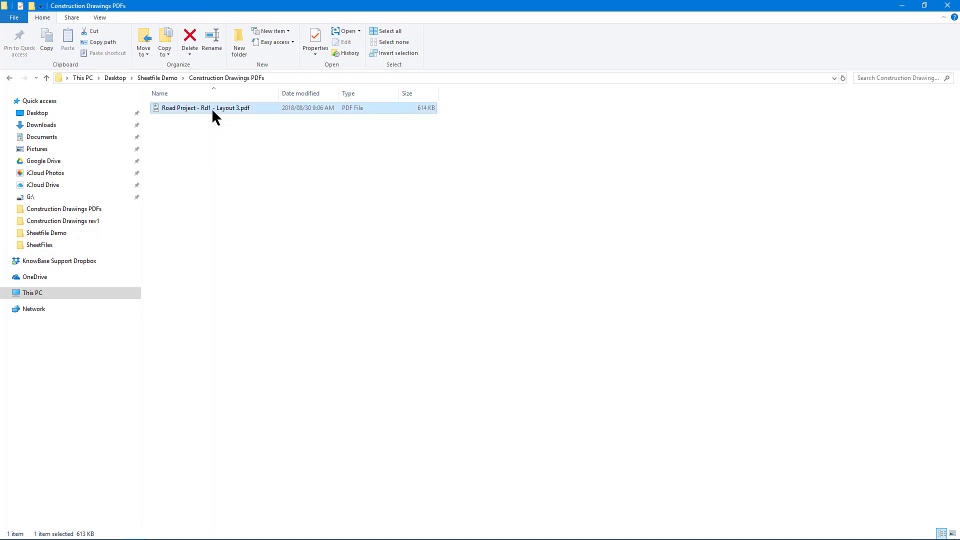